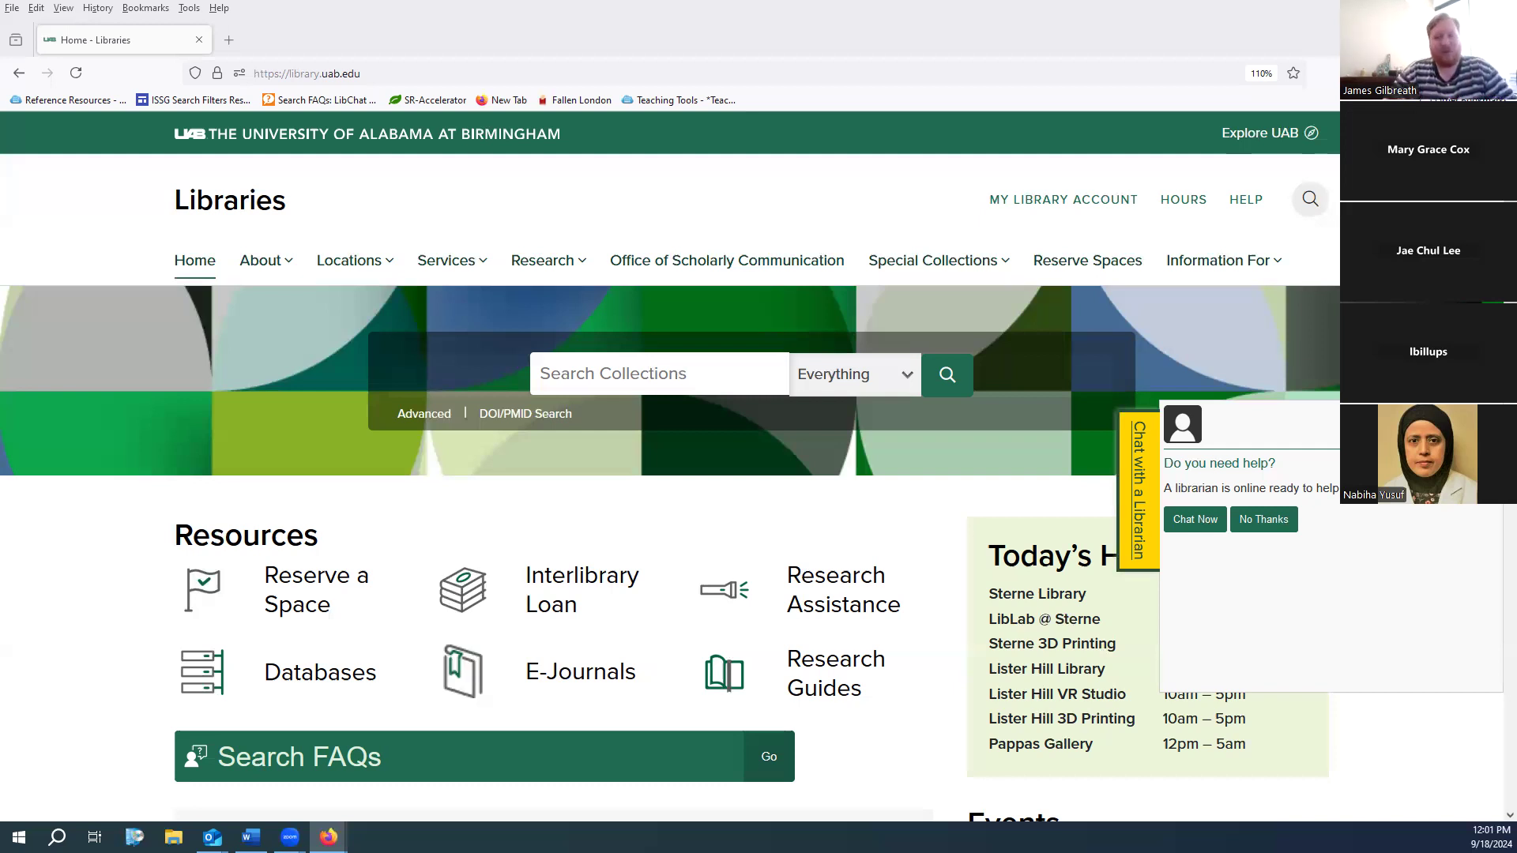
Search the library's database list for SimplyAnalytics and open that database
left_click(1128, 522)
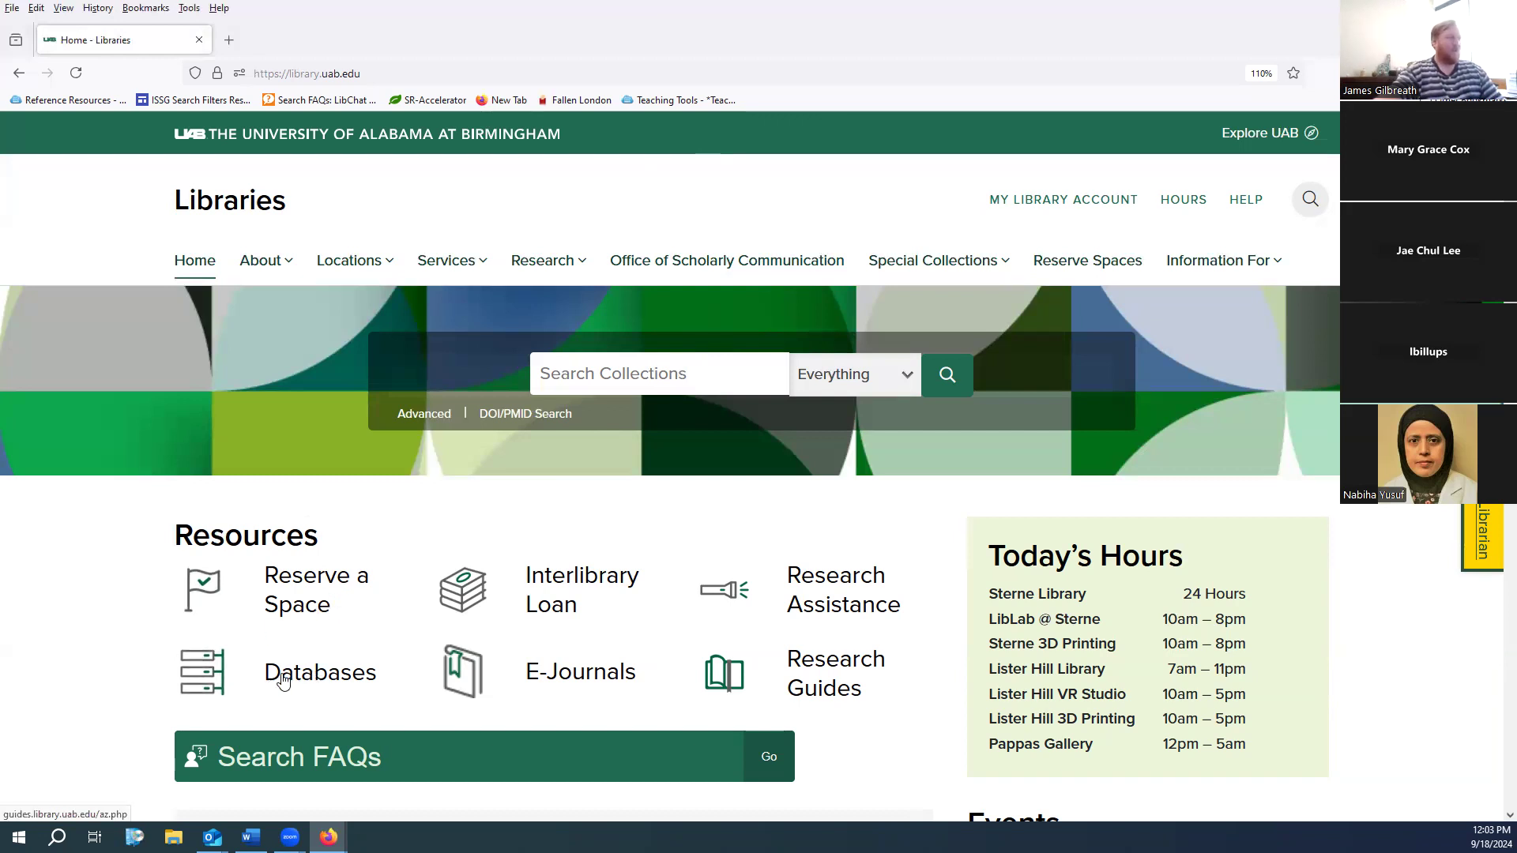
left_click(320, 672)
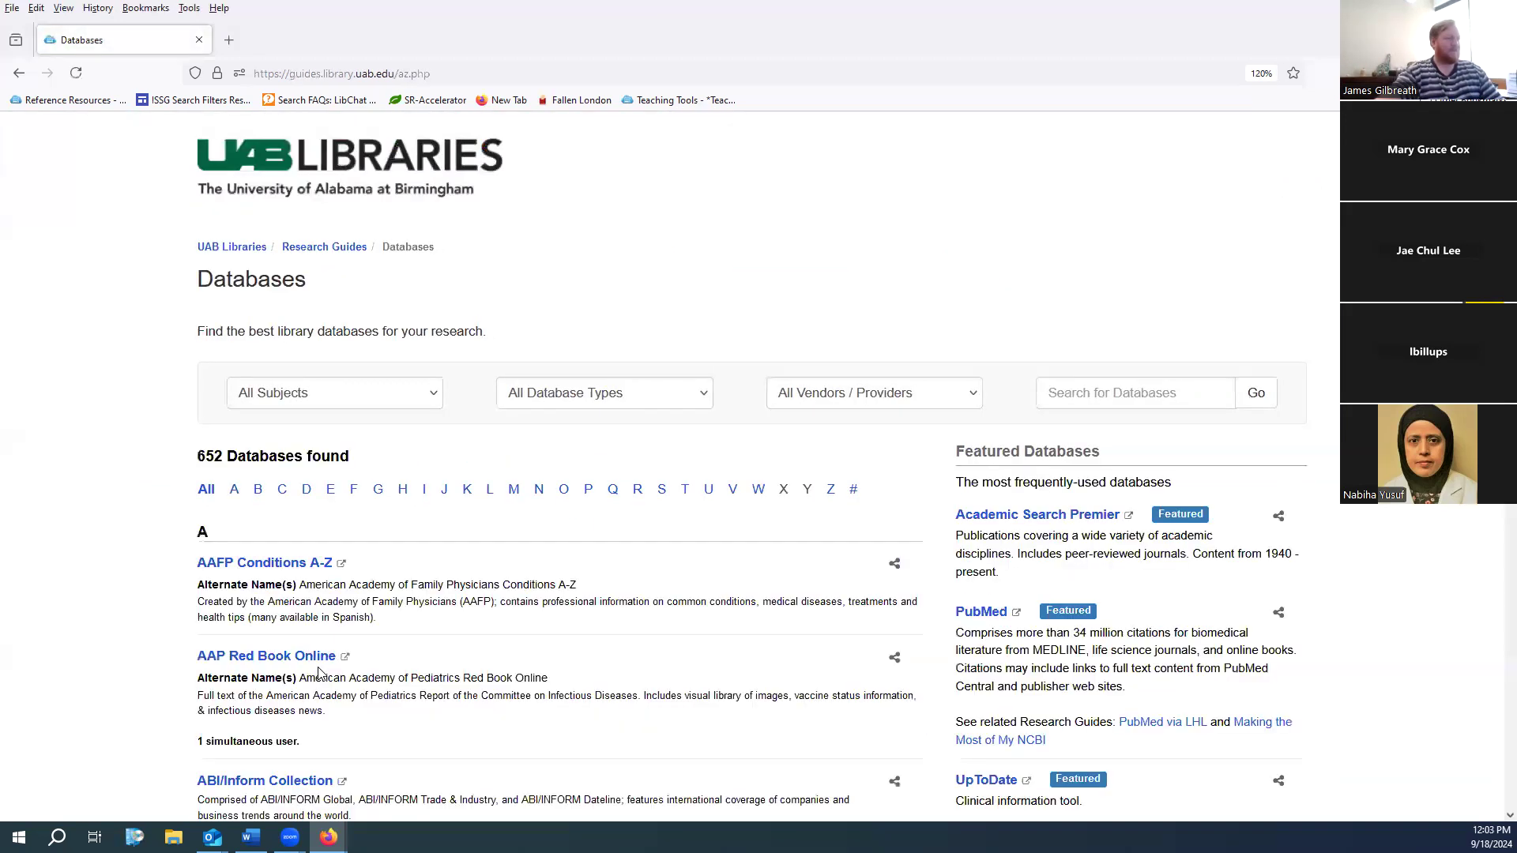
left_click(1178, 393)
type("SimplyAnalytics")
key("Return")
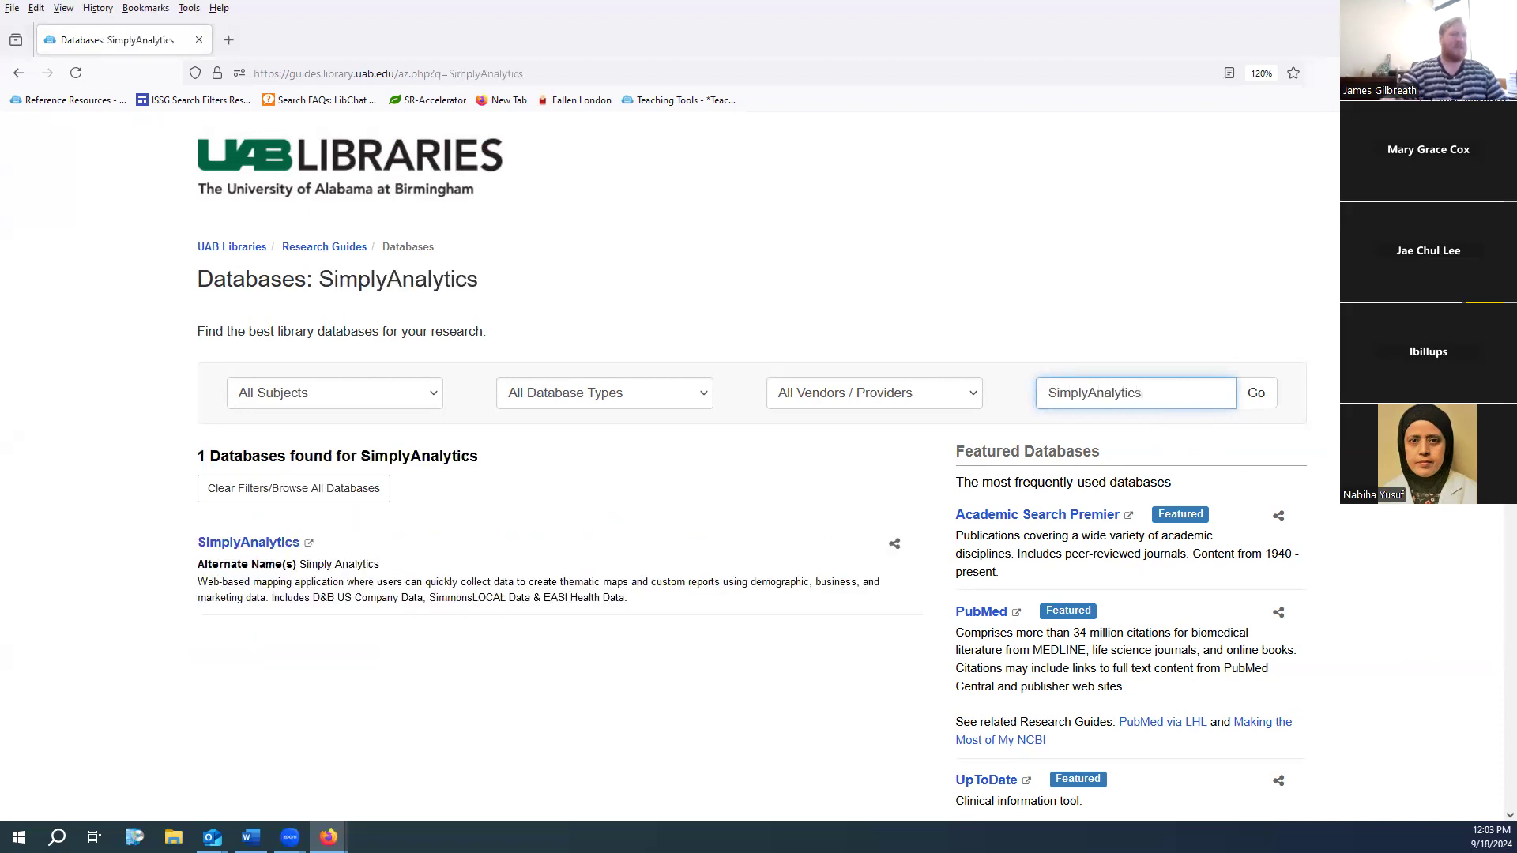
left_click(270, 543)
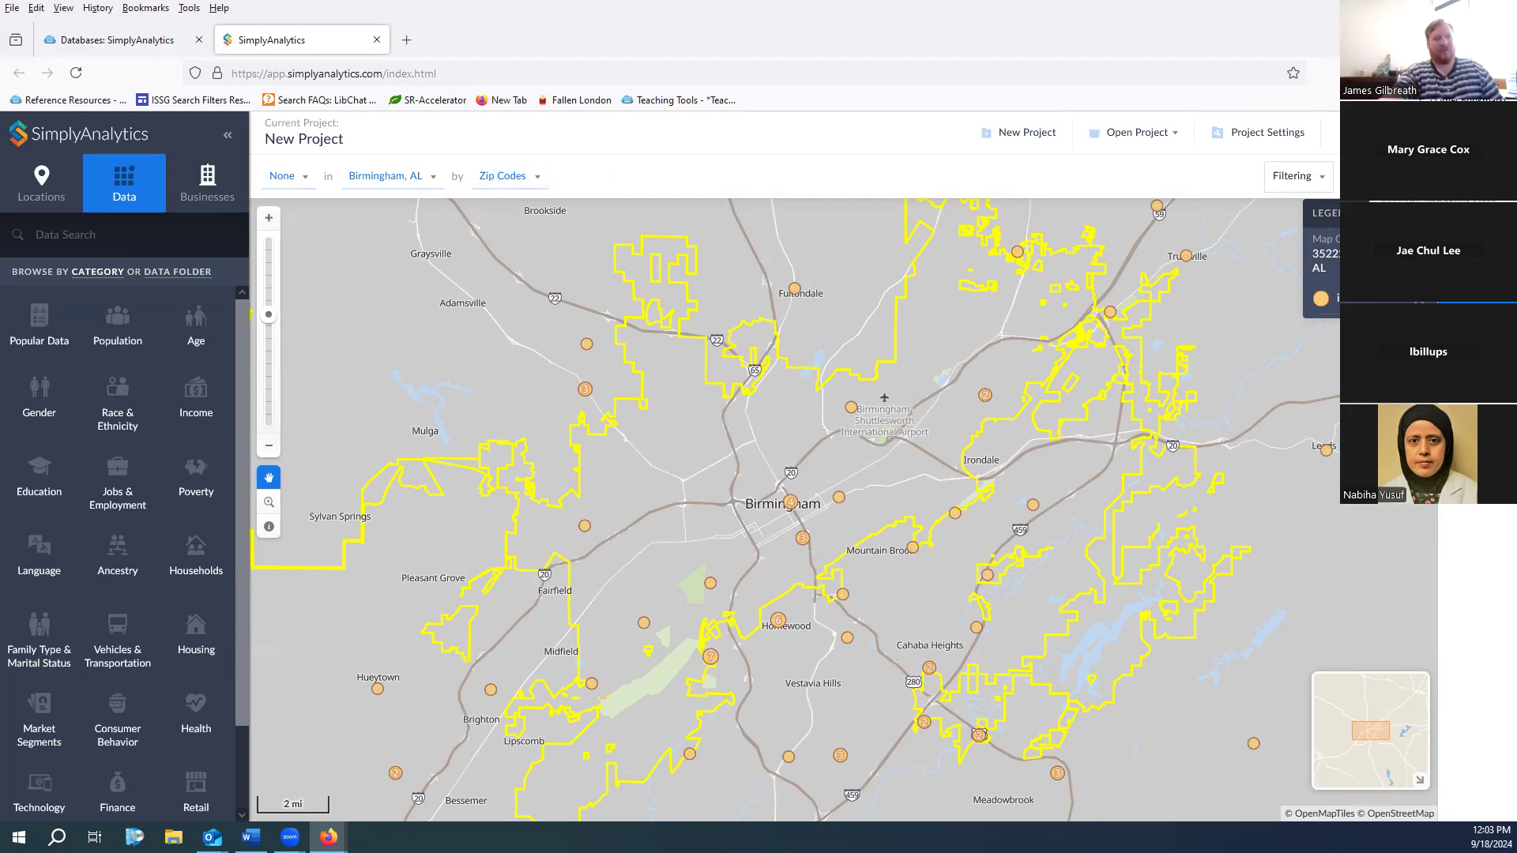
Sign out of the current SimplyAnalytics session and try to sign back in as a guest
left_click(1429, 237)
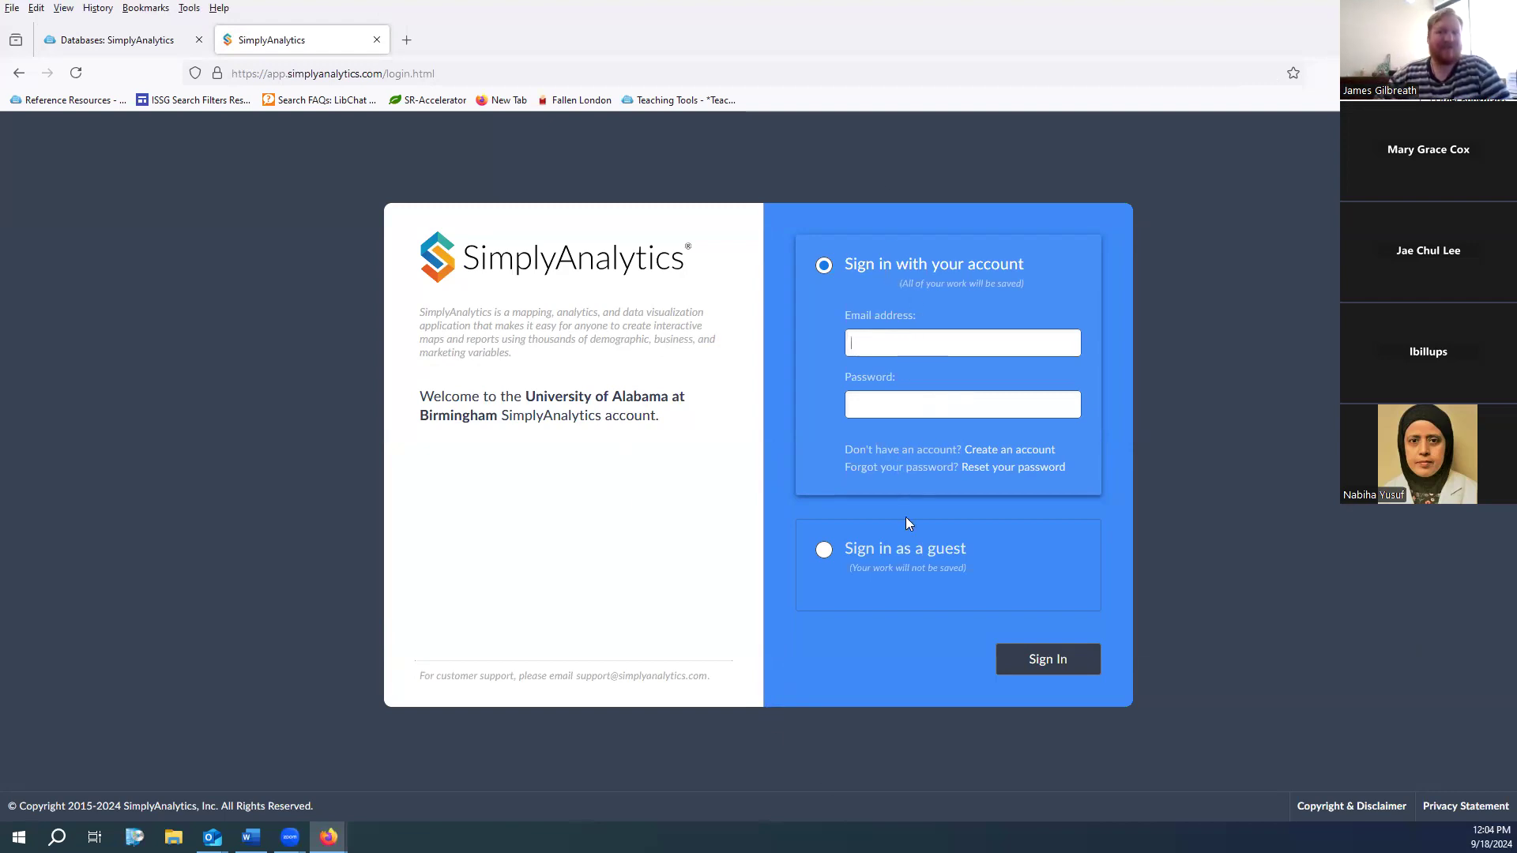
left_click(851, 564)
left_click(1041, 663)
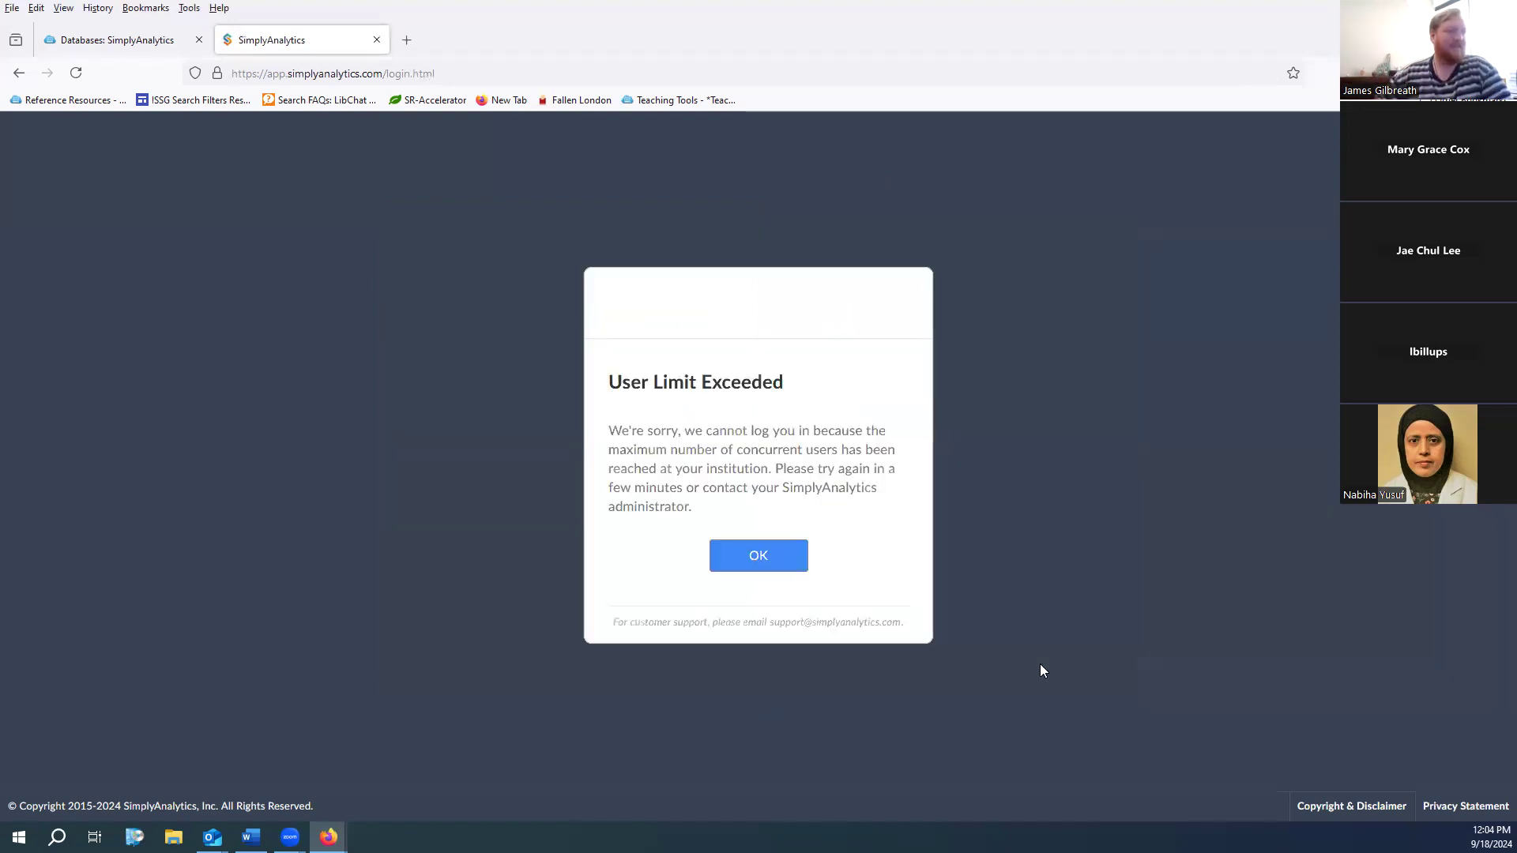
left_click(778, 556)
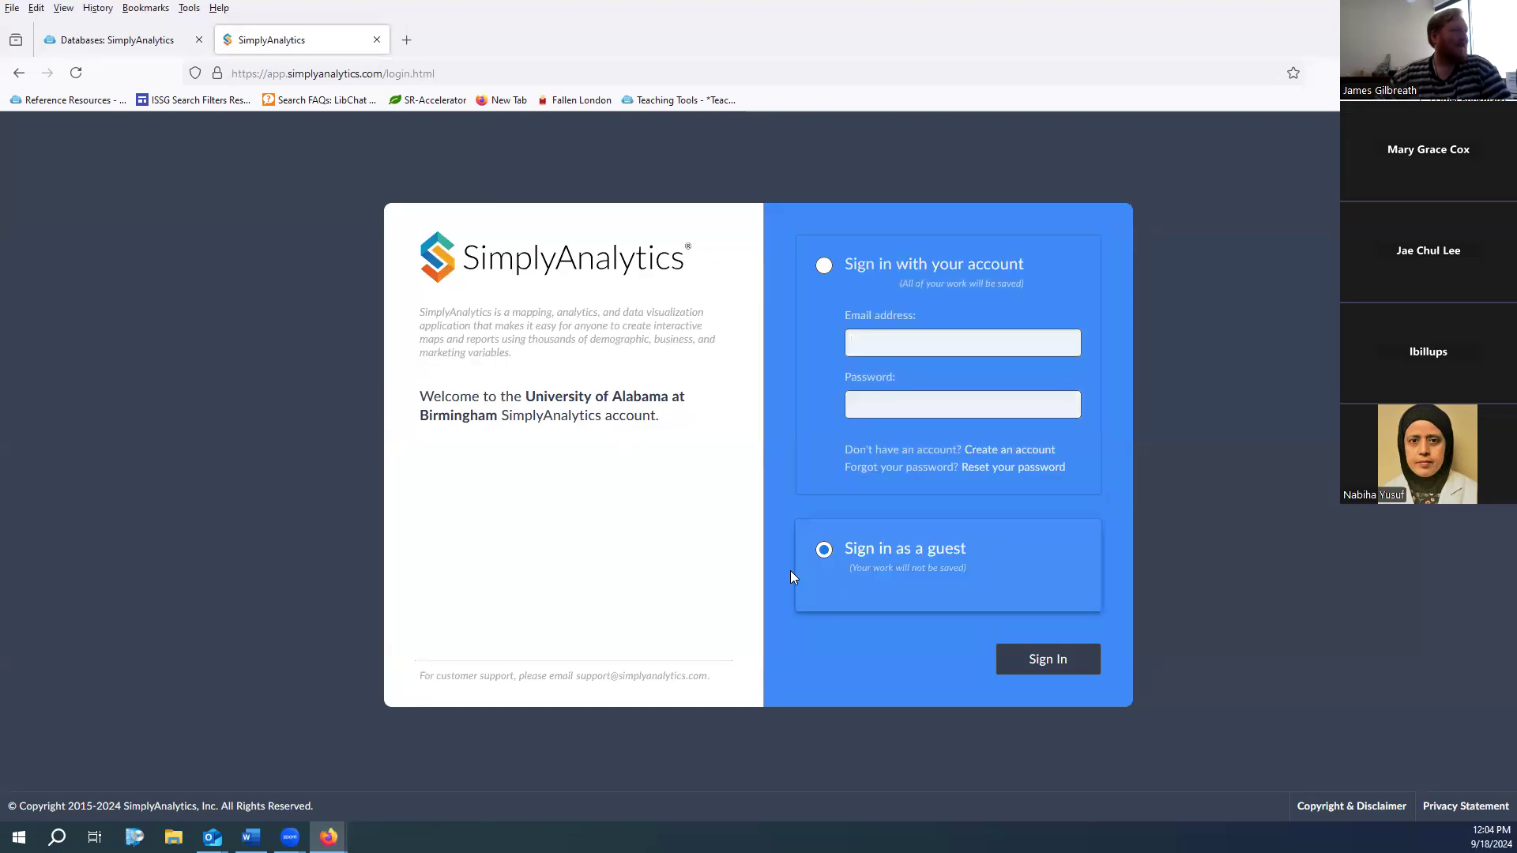
Reload the SimplyAnalytics sign-in page and retry the guest sign-in
left_click(76, 73)
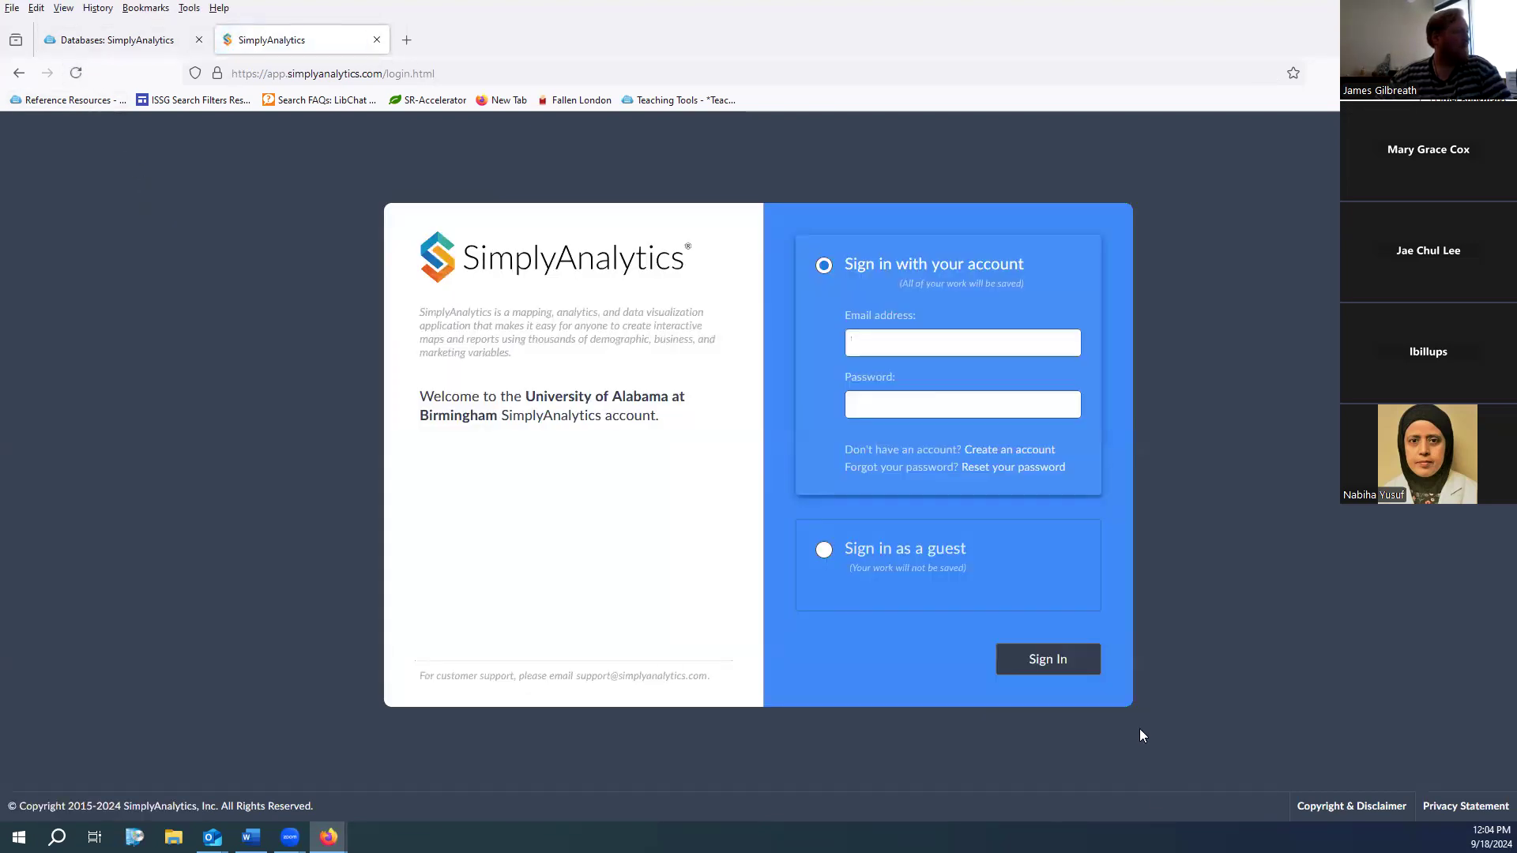
left_click(1051, 646)
left_click(865, 560)
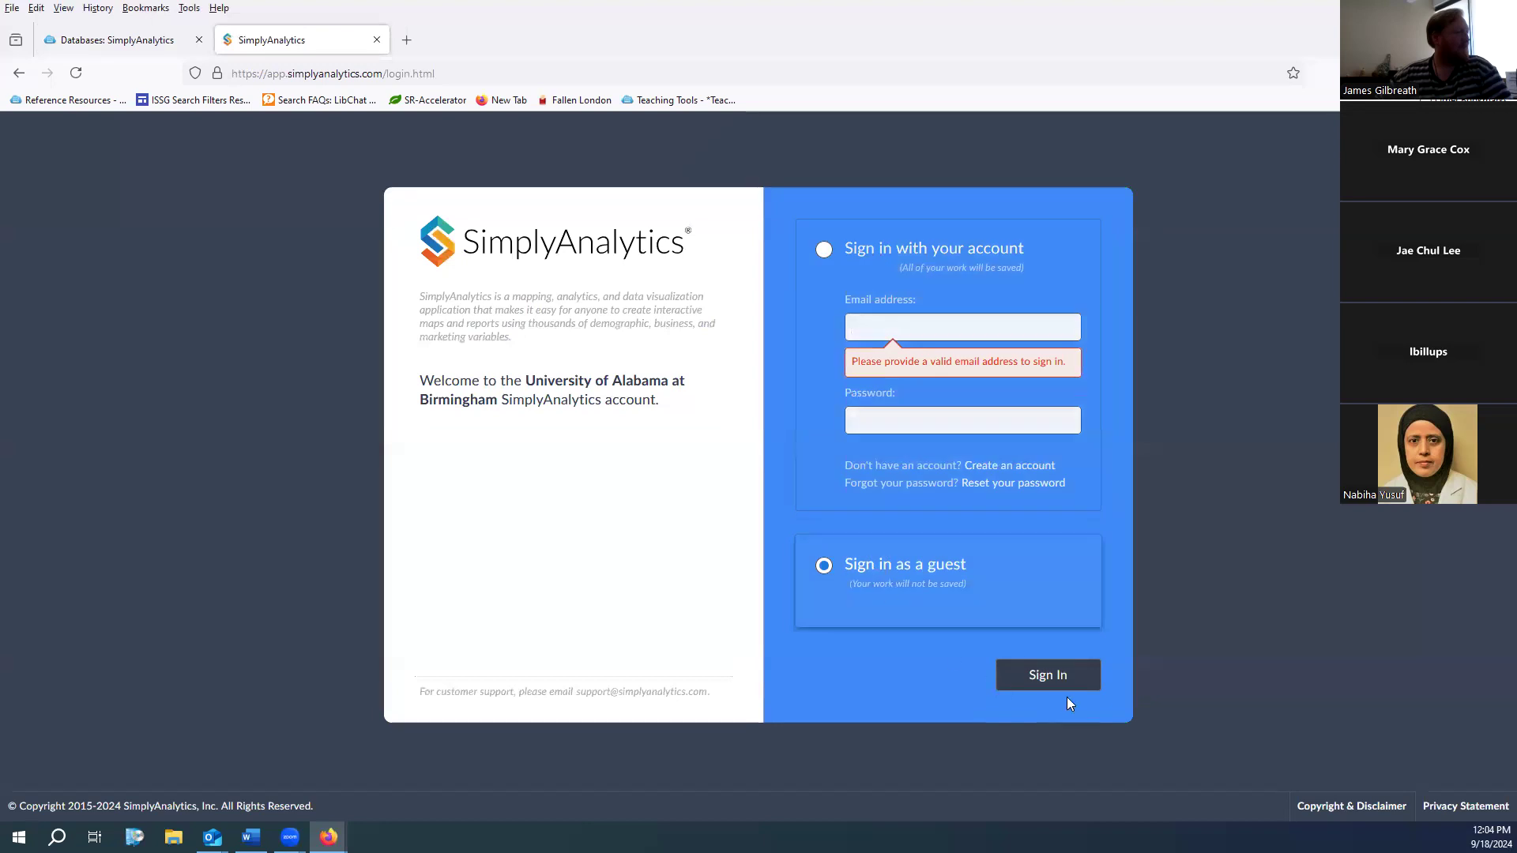
left_click(1060, 679)
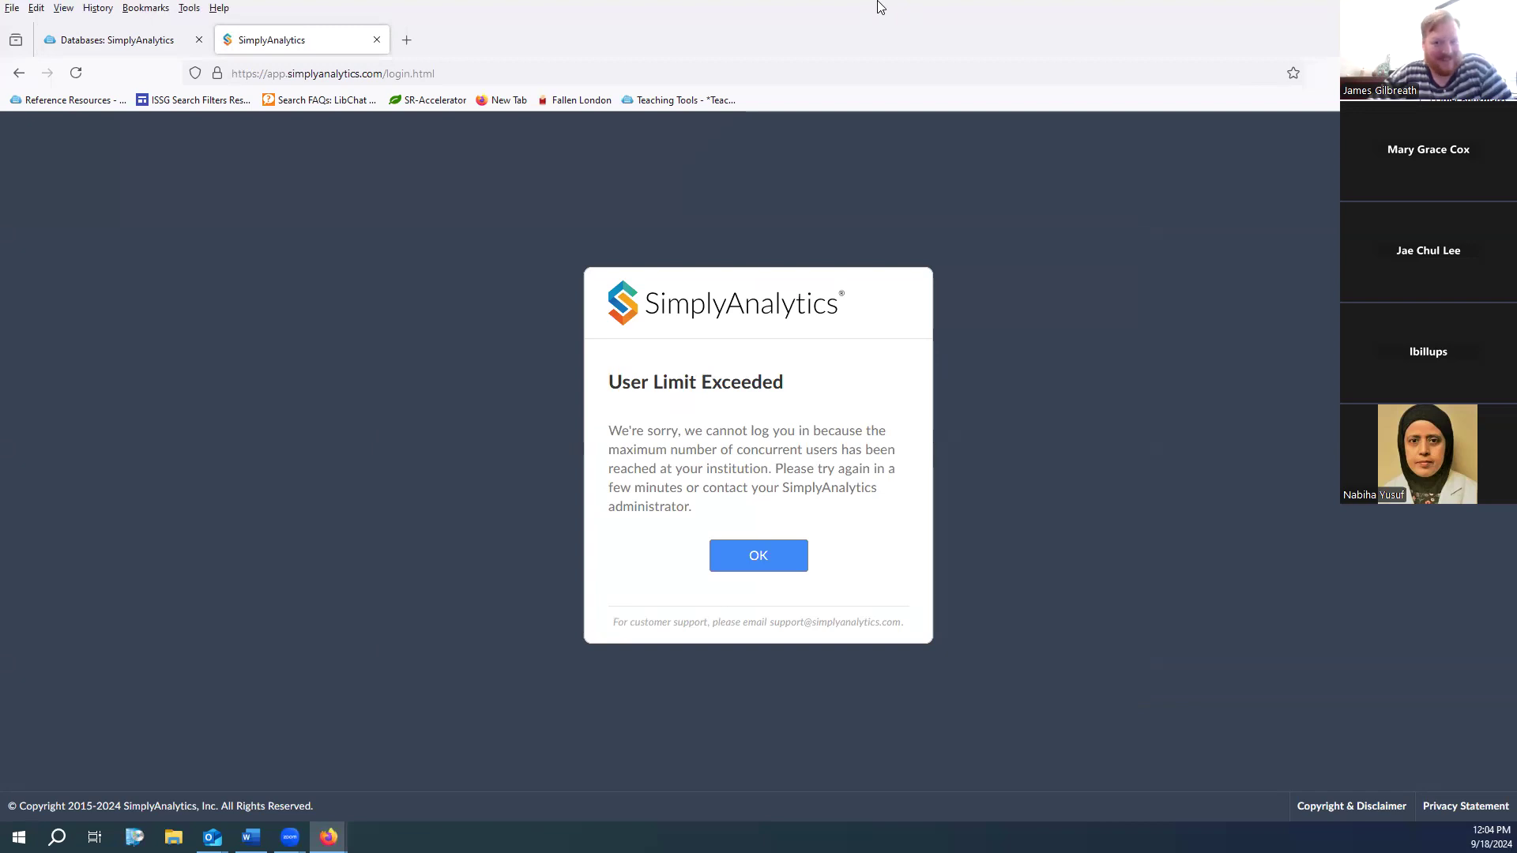
left_click(780, 567)
left_click(1038, 655)
left_click(19, 74)
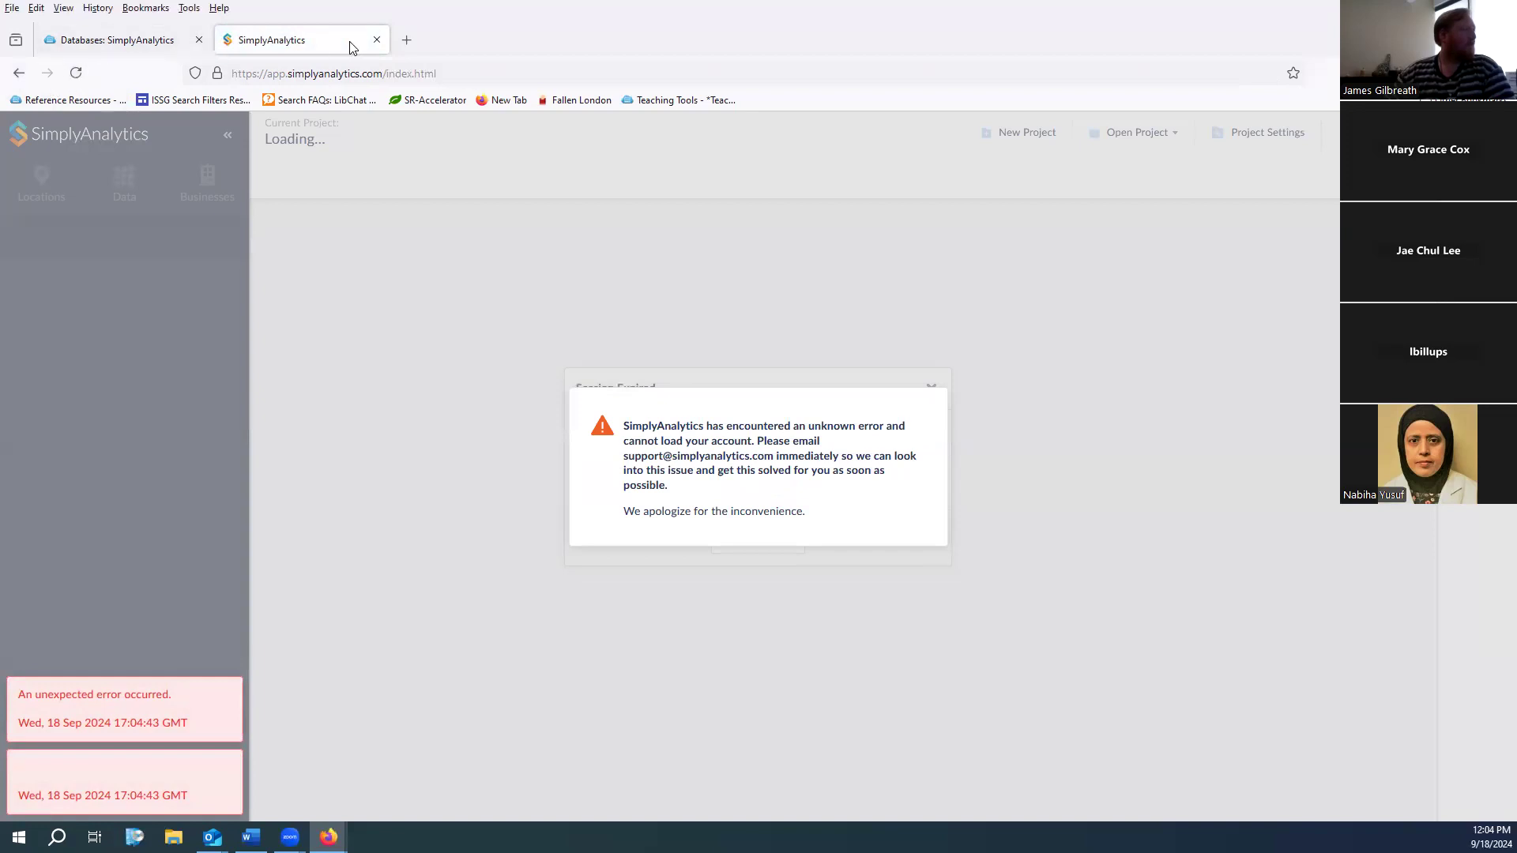
Reopen SimplyAnalytics from the library's database list, signing in as a guest and dismissing the welcome screen
left_click(377, 39)
left_click(259, 543)
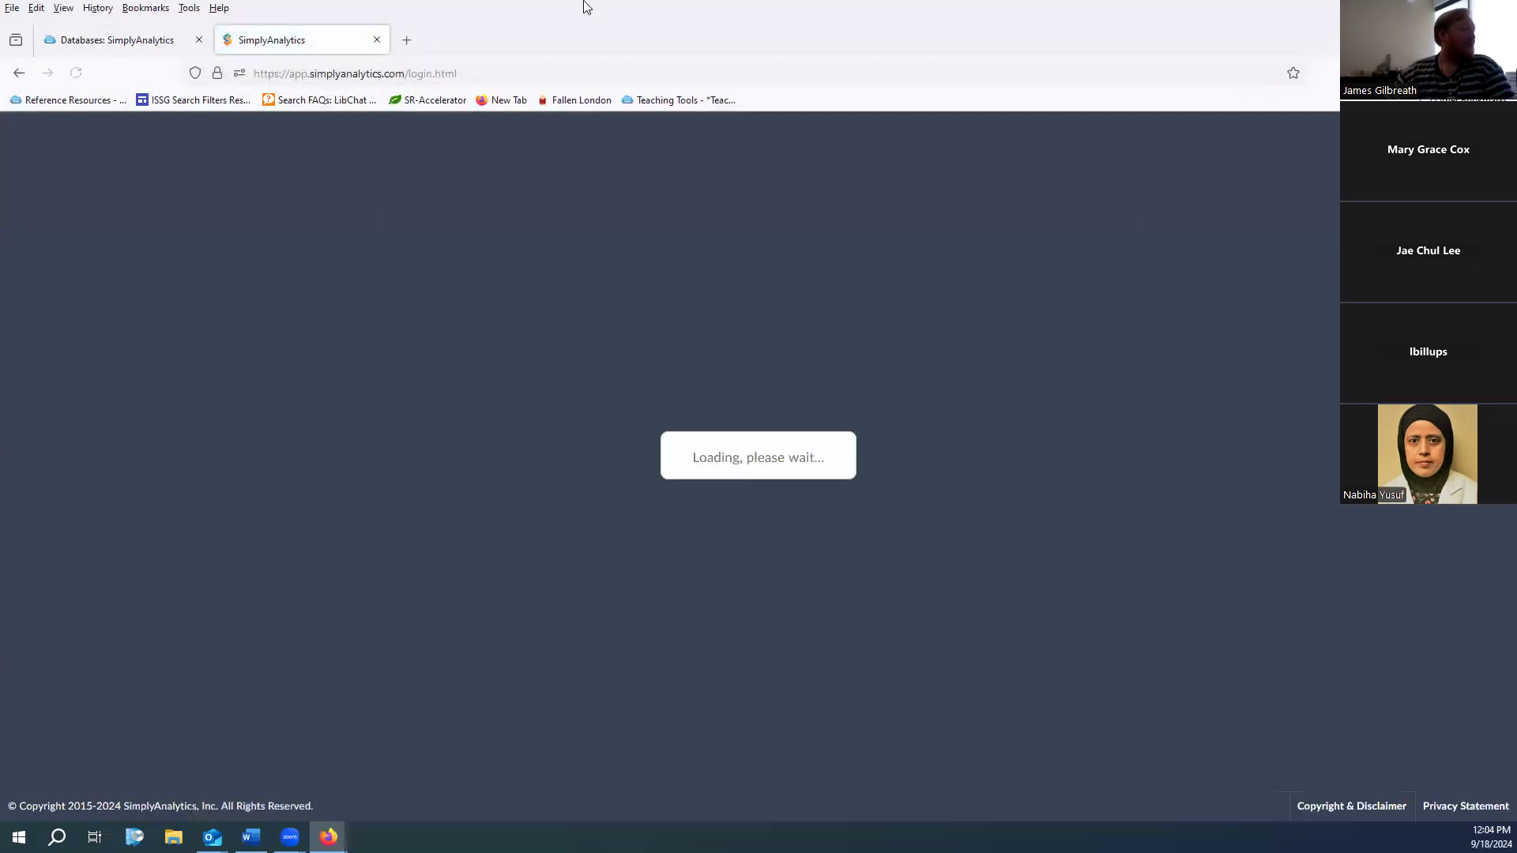
left_click(834, 571)
left_click(1015, 659)
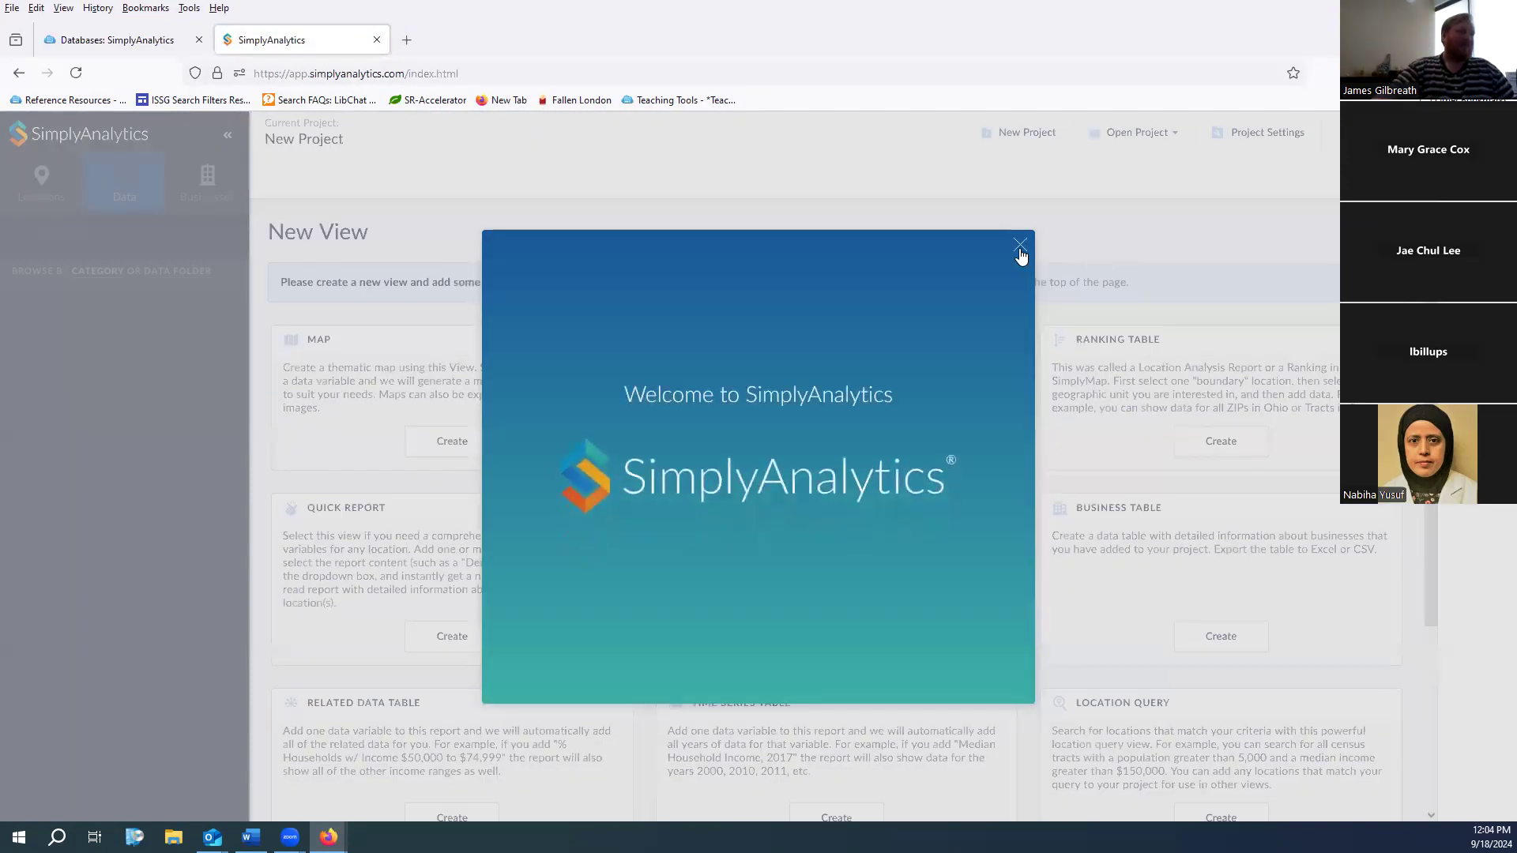
left_click(1019, 248)
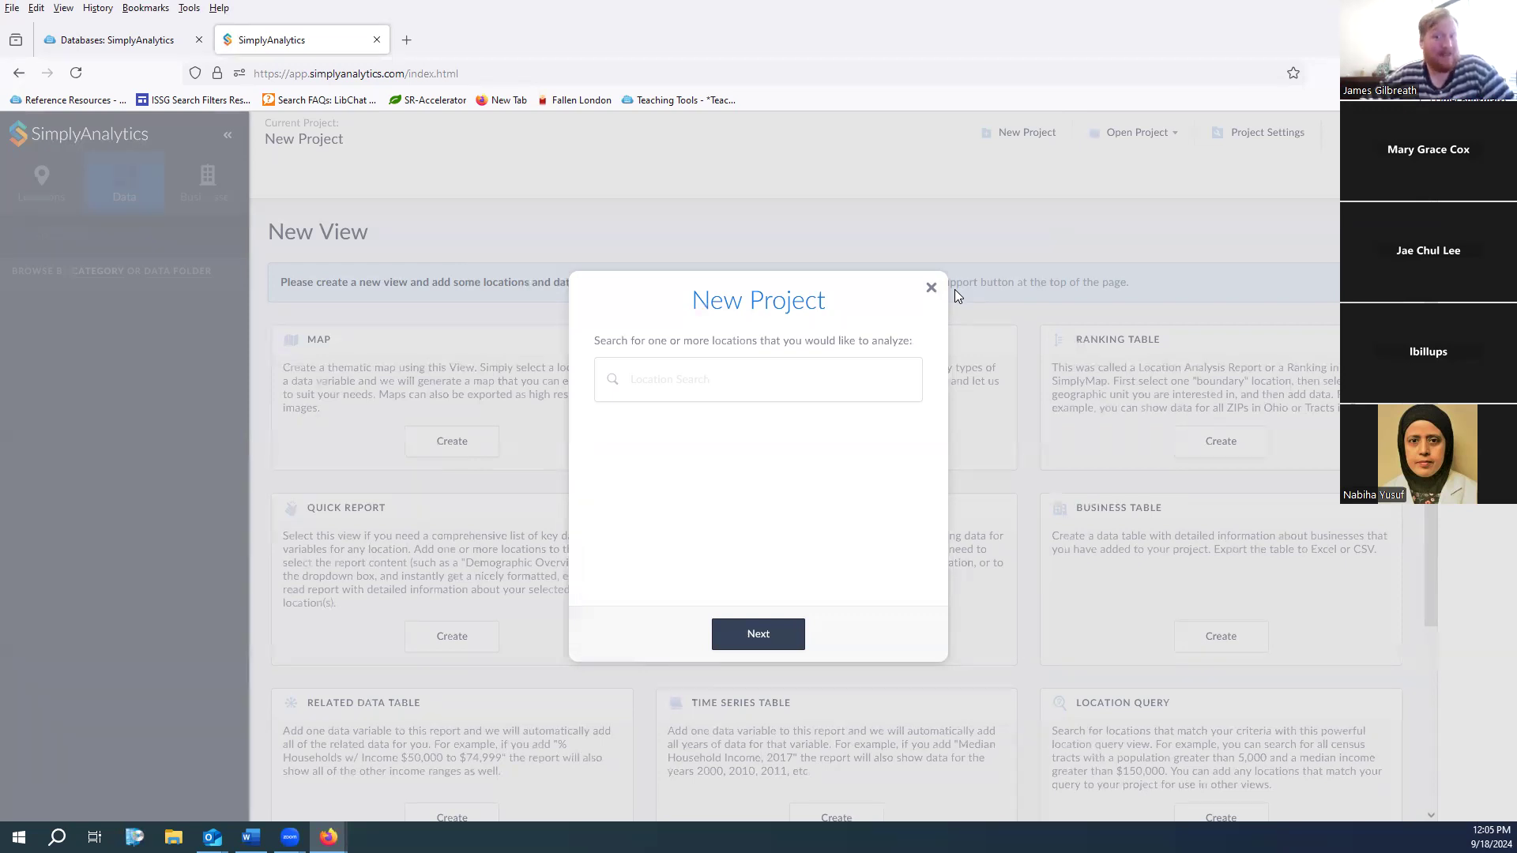
Review the SimplyAnalytics description in the library's database list and return to the new project
left_click(89, 41)
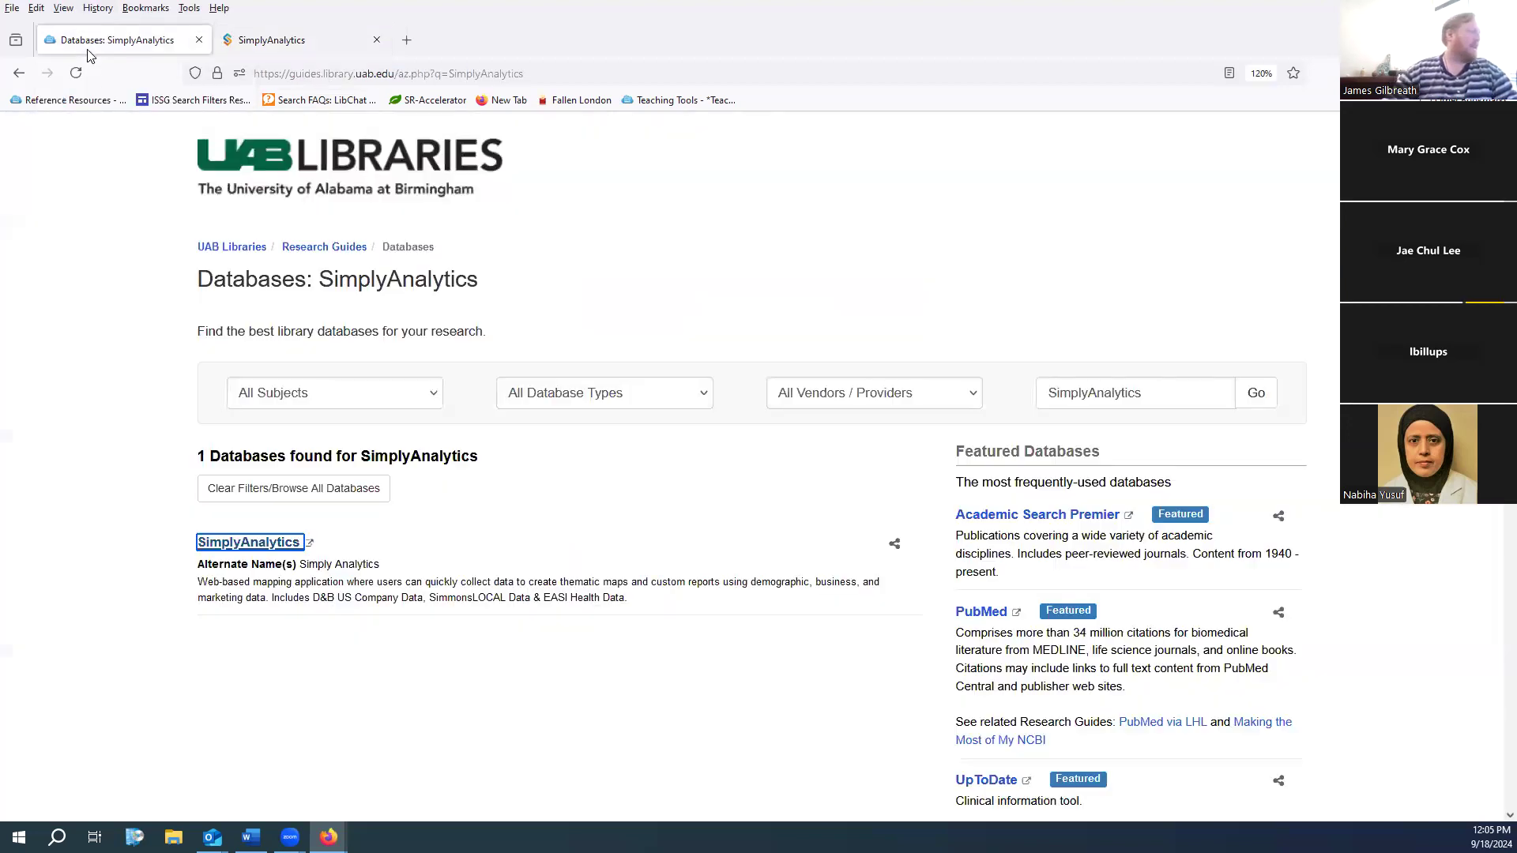
left_click_drag(197, 581, 660, 609)
left_click(314, 43)
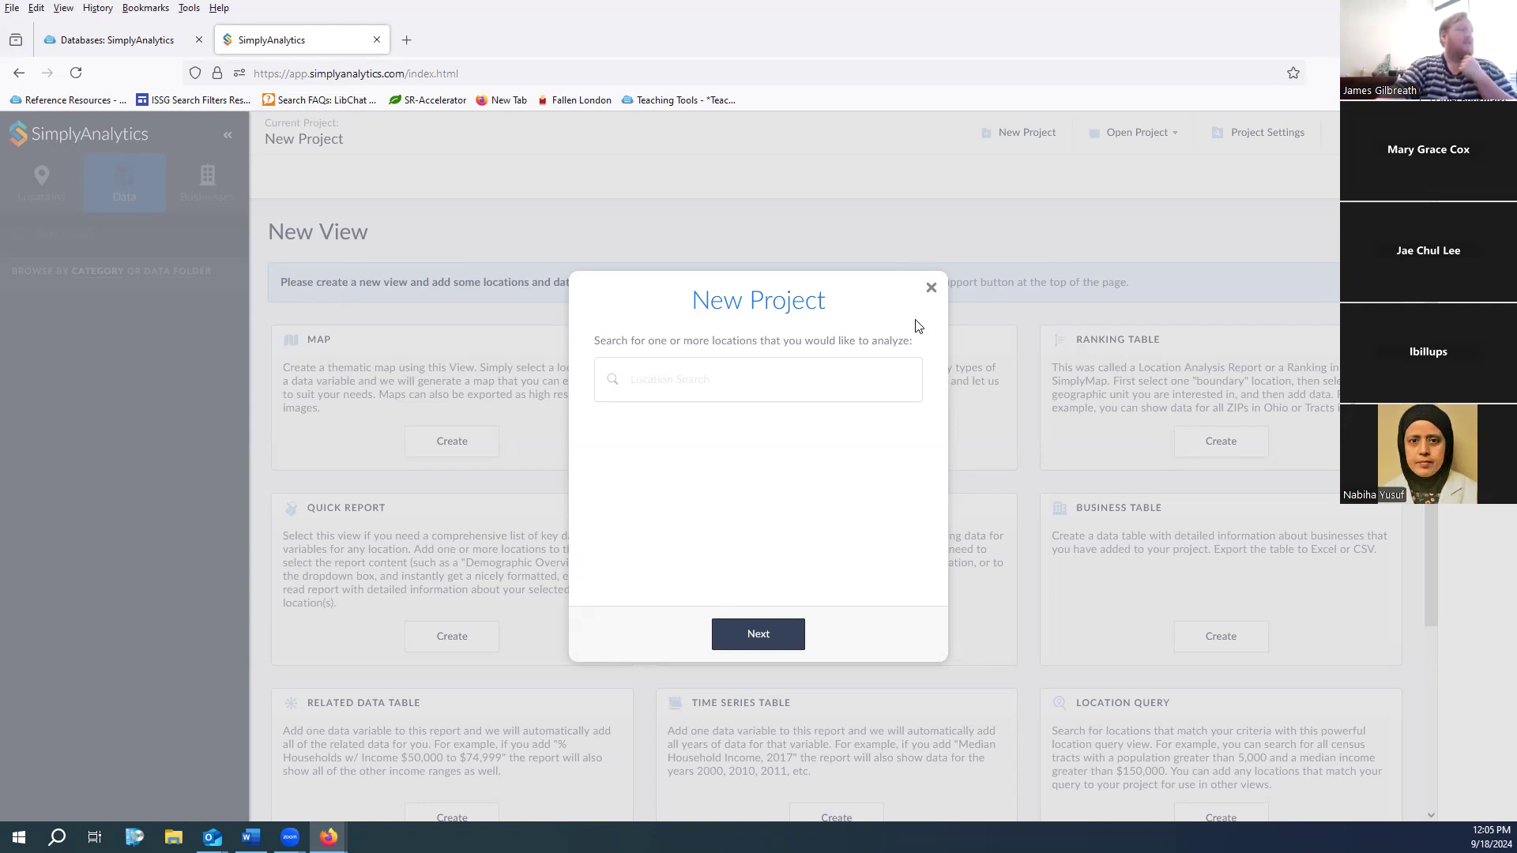
Skip the New Project location prompt and create a Map view with Birmingham, AL as its location
left_click(931, 288)
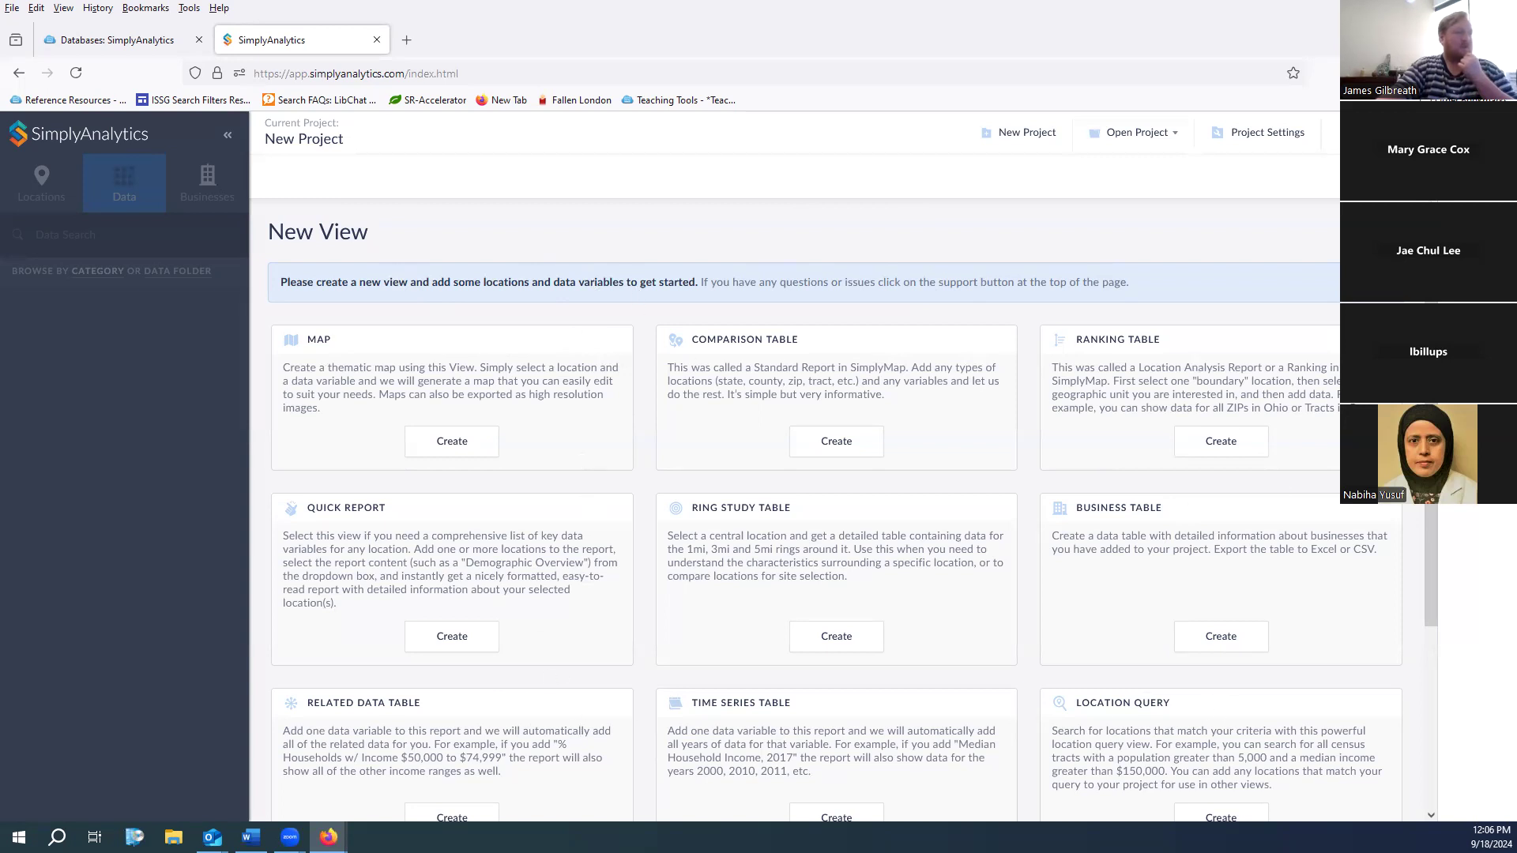
left_click(467, 447)
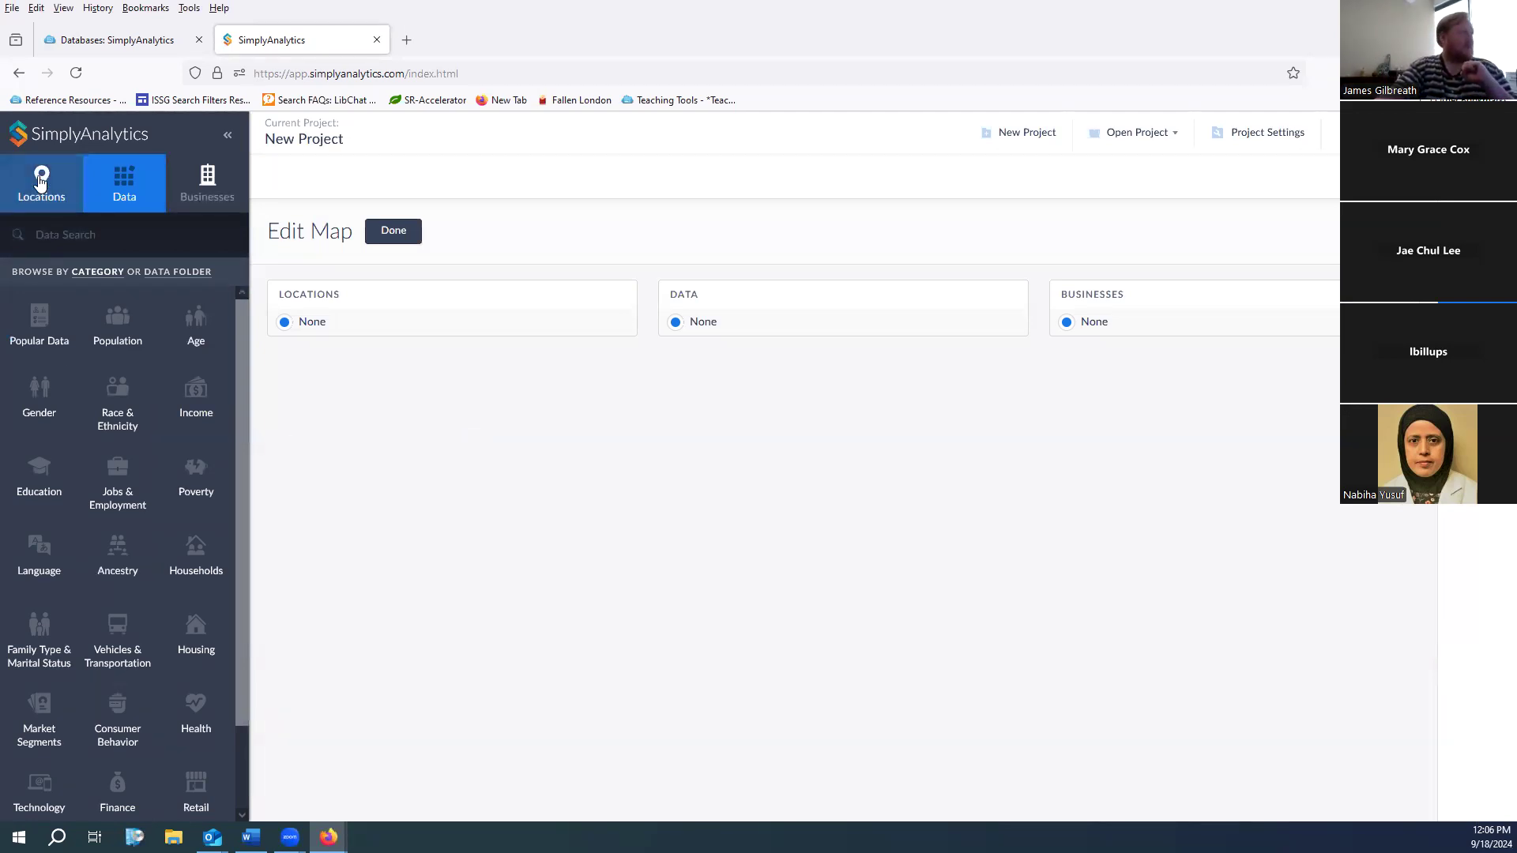
left_click(39, 179)
left_click(116, 245)
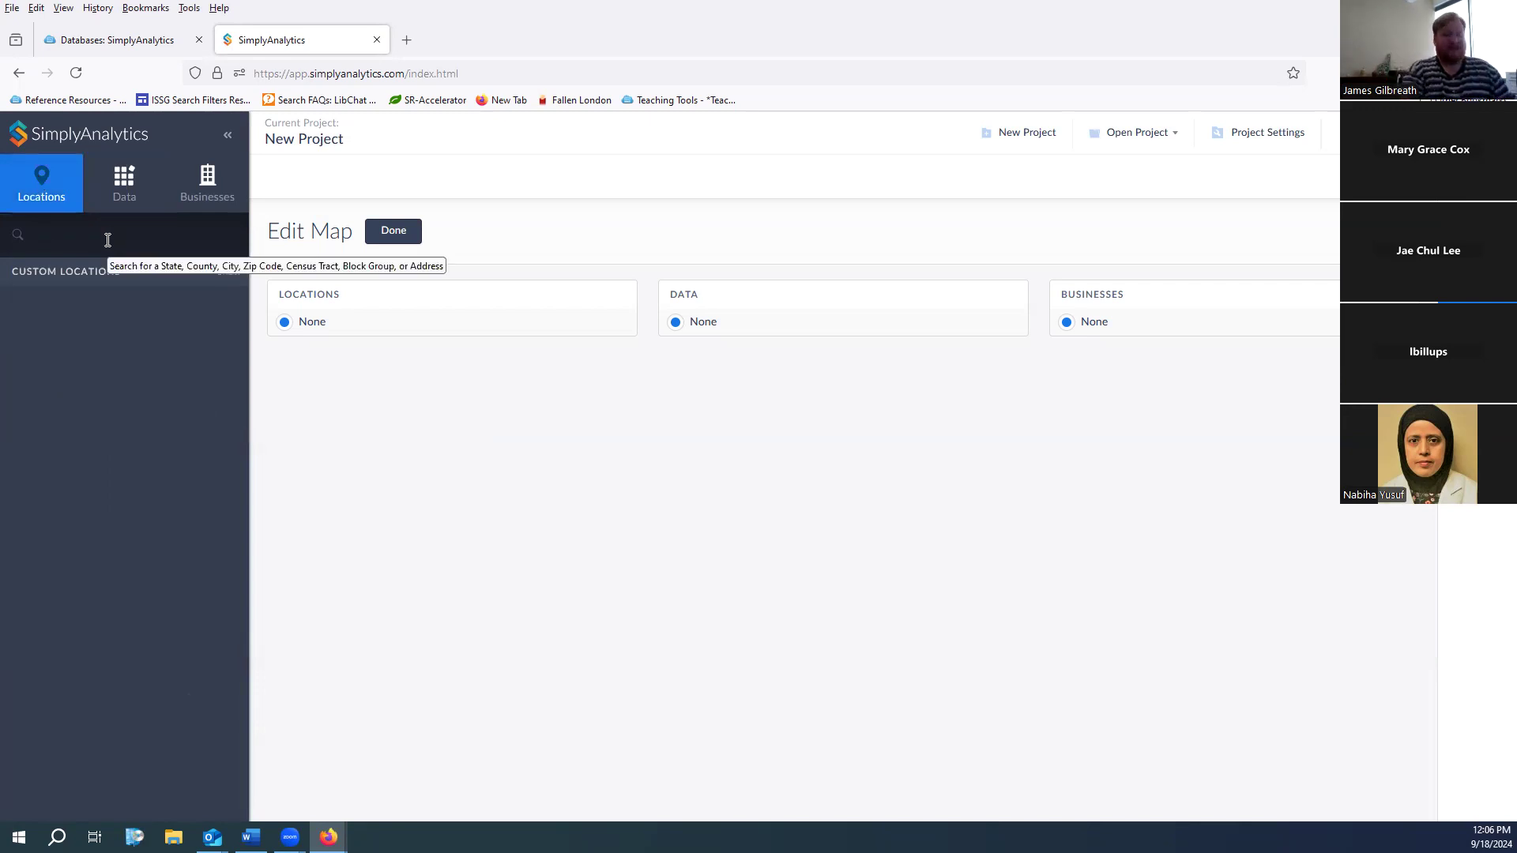
type("Birmi")
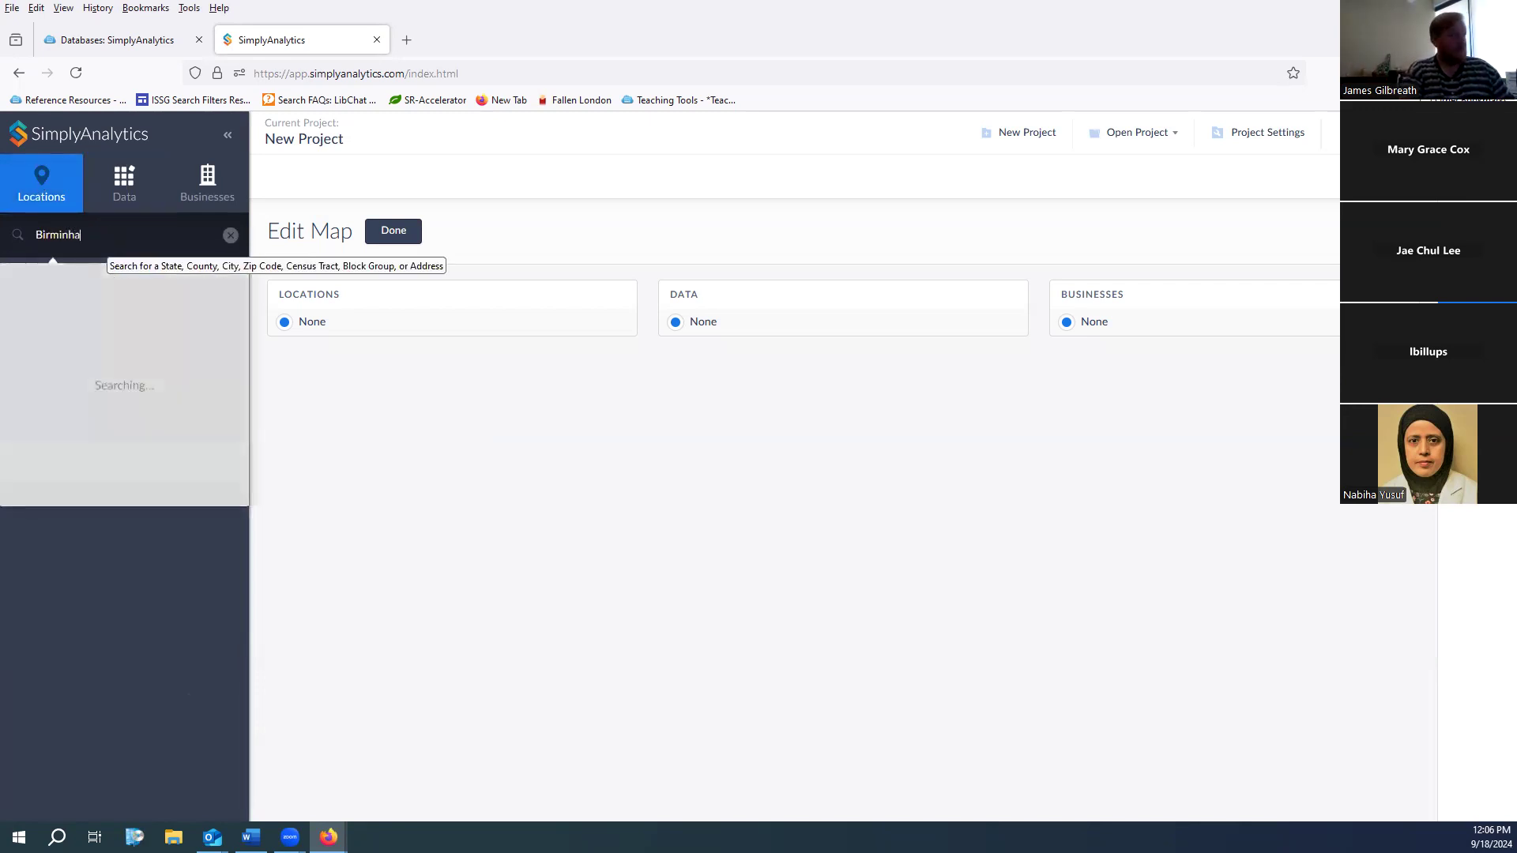
type("ngham, AL")
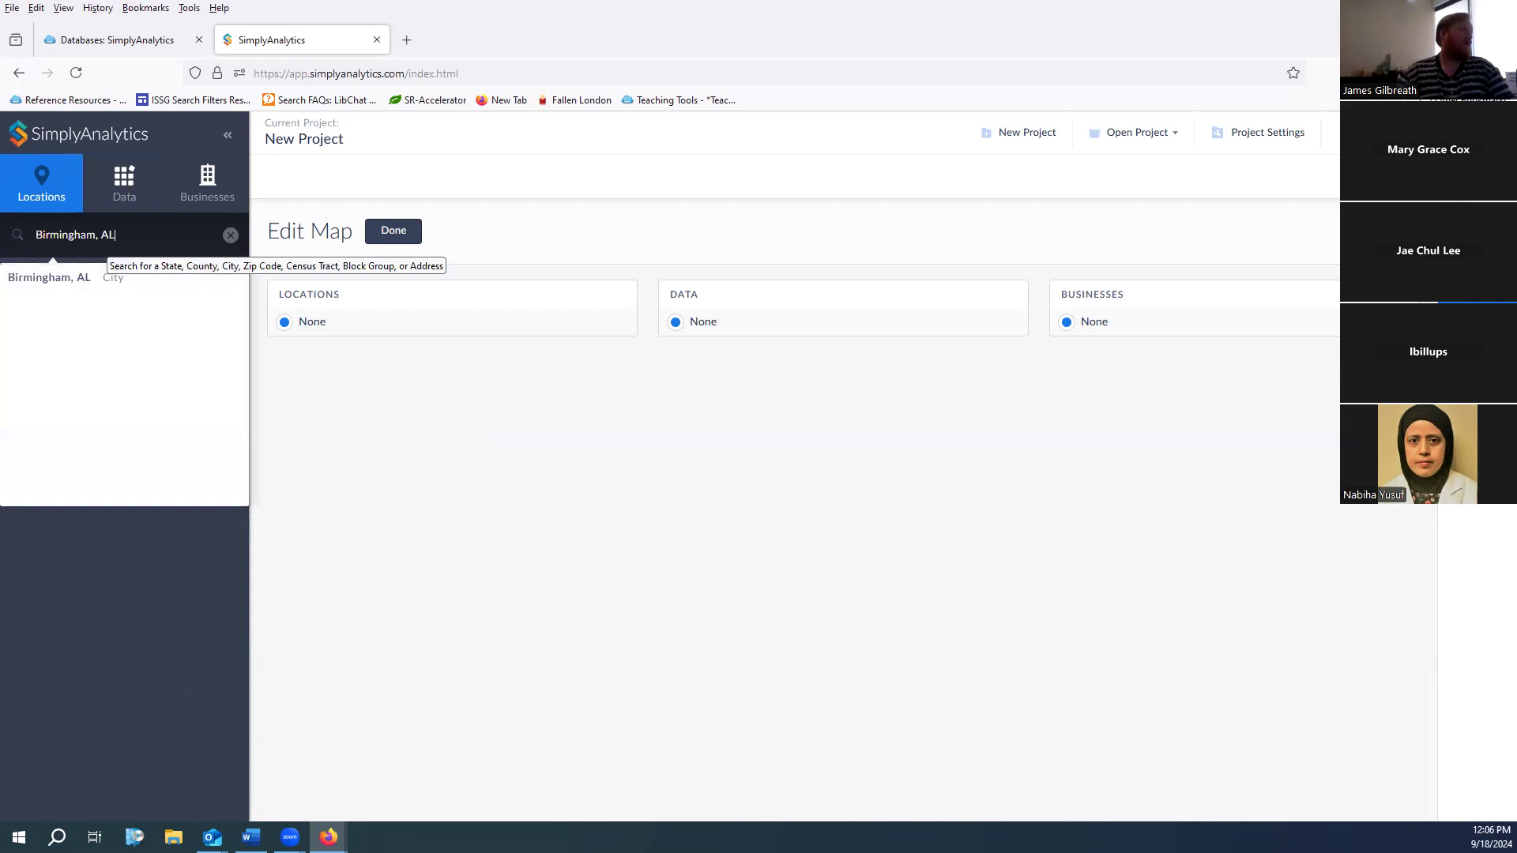
left_click(91, 280)
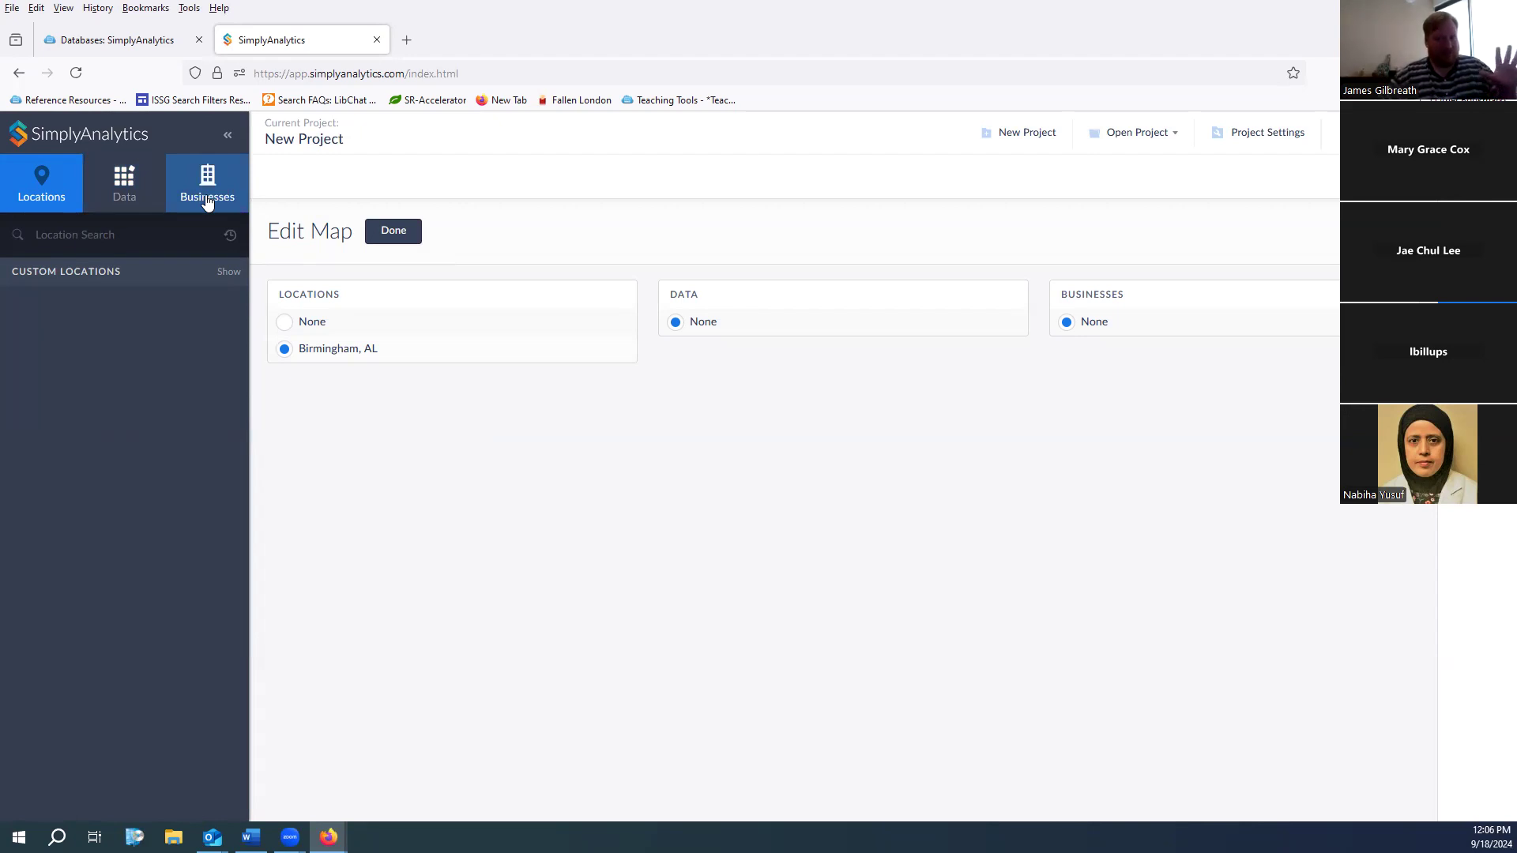
Browse the Popular Data variables, from race and citizenship status to educational attainment and language
left_click(145, 190)
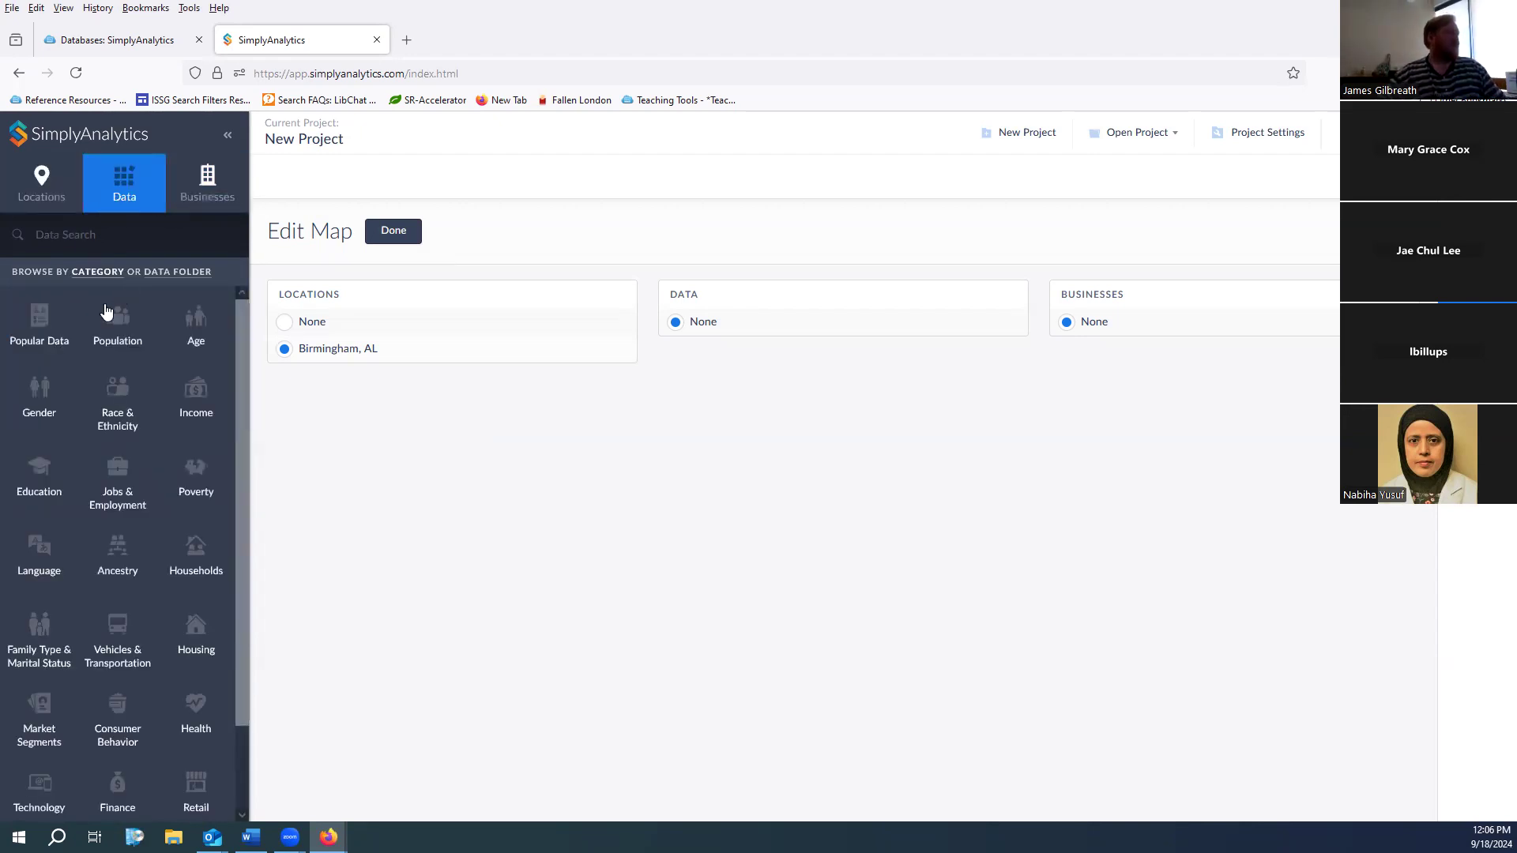
left_click(43, 338)
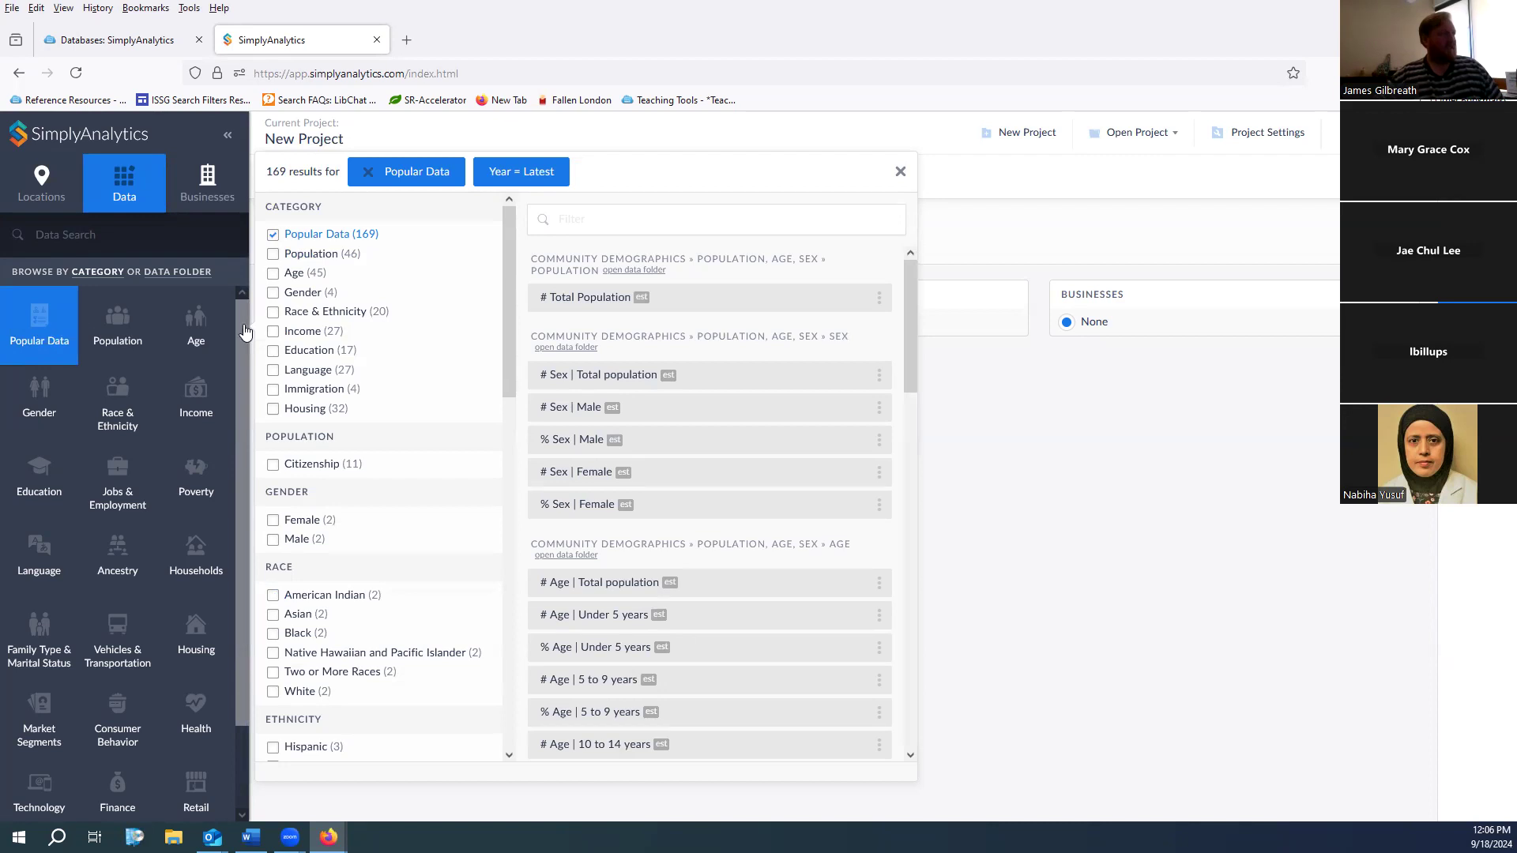
left_click_drag(910, 388, 914, 707)
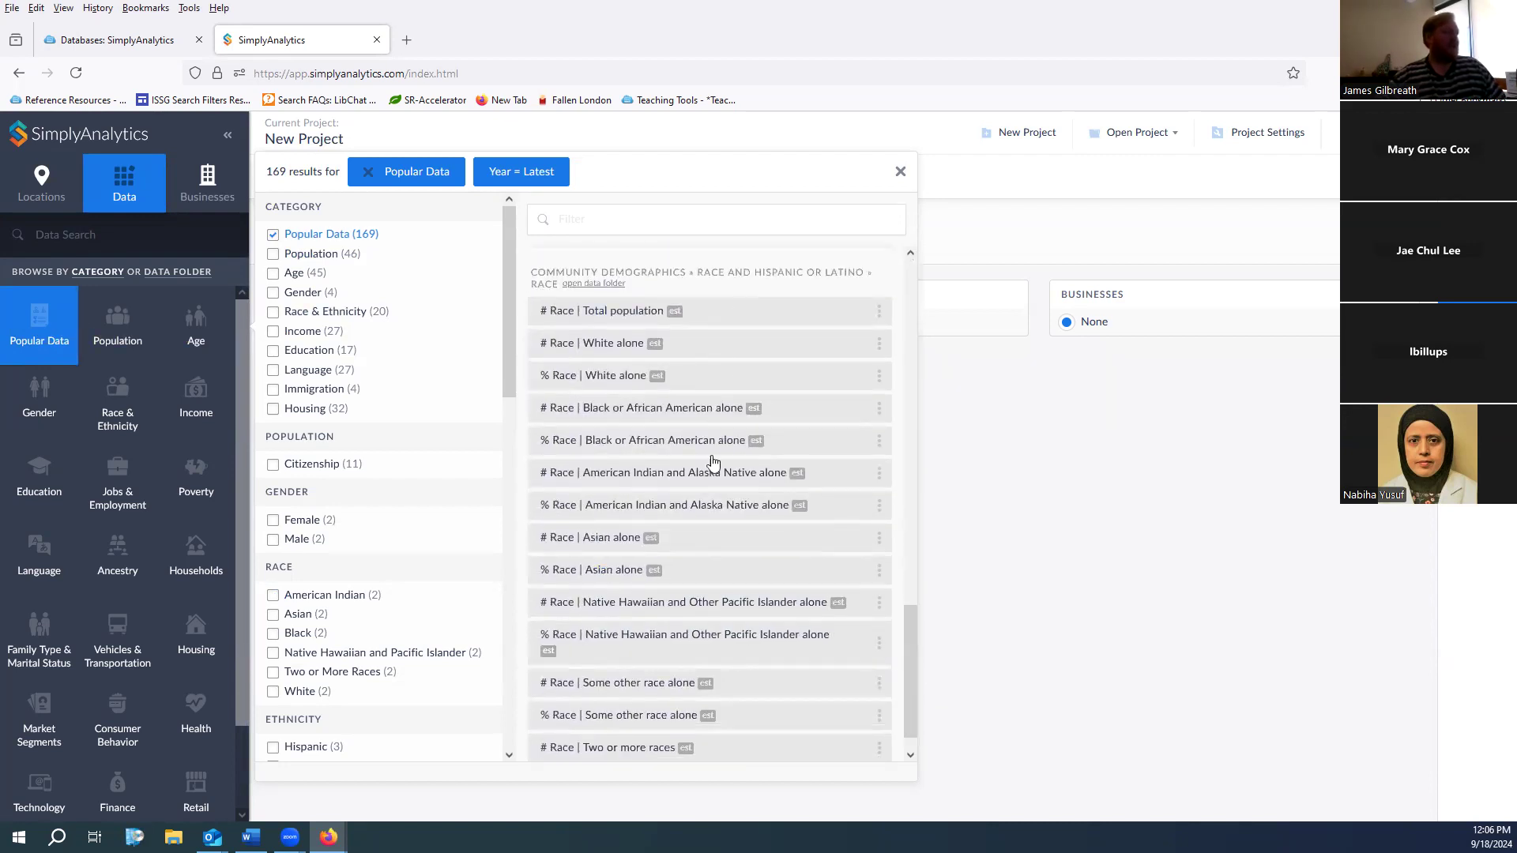
scroll(710, 518, "down", 1)
scroll(709, 517, "down", 3)
scroll(762, 379, "down", 5)
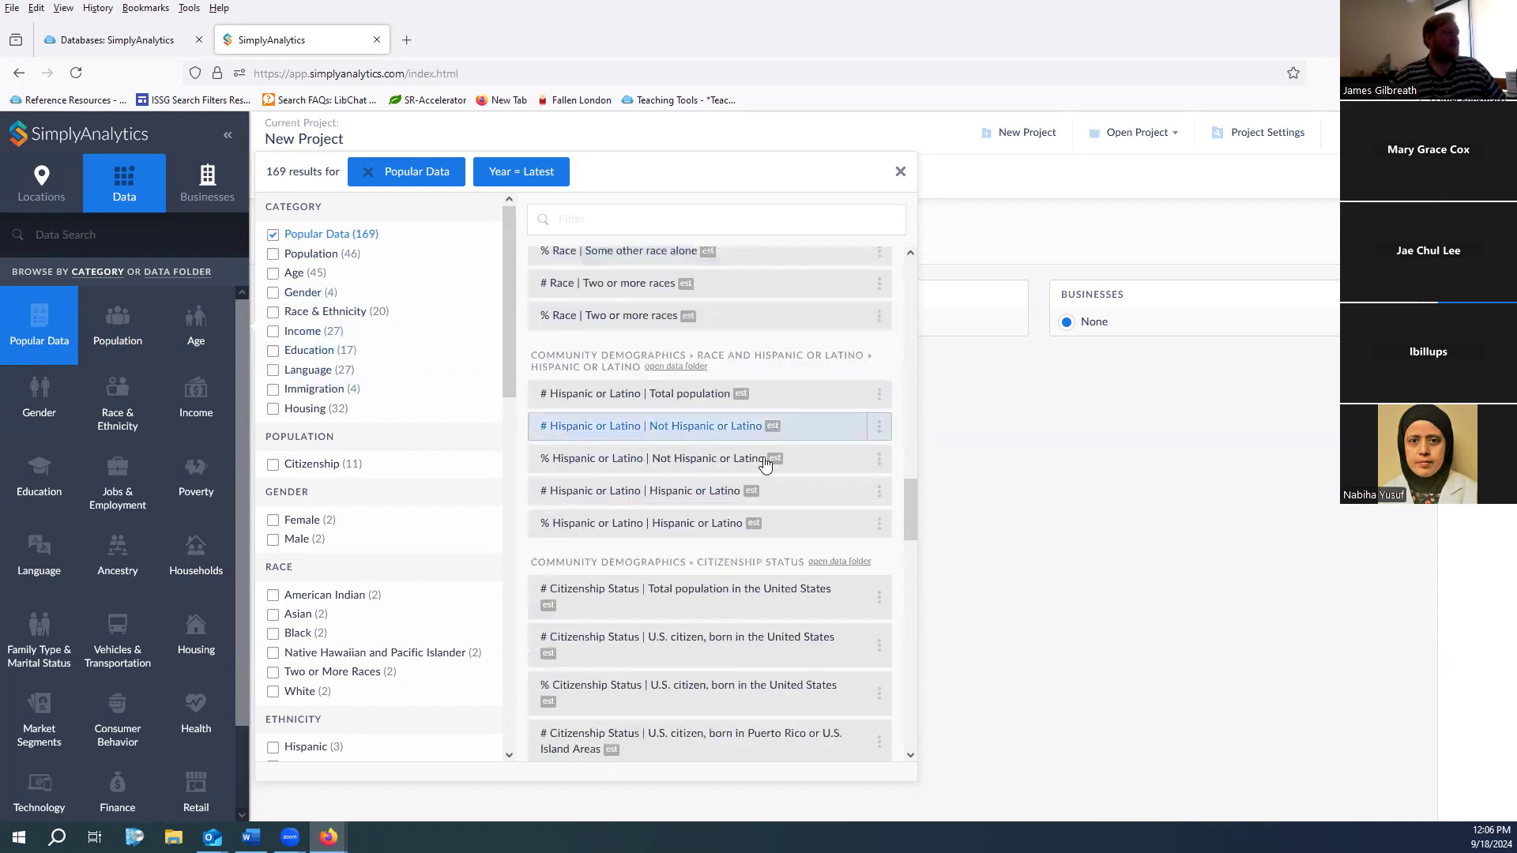
scroll(760, 485, "down", 10)
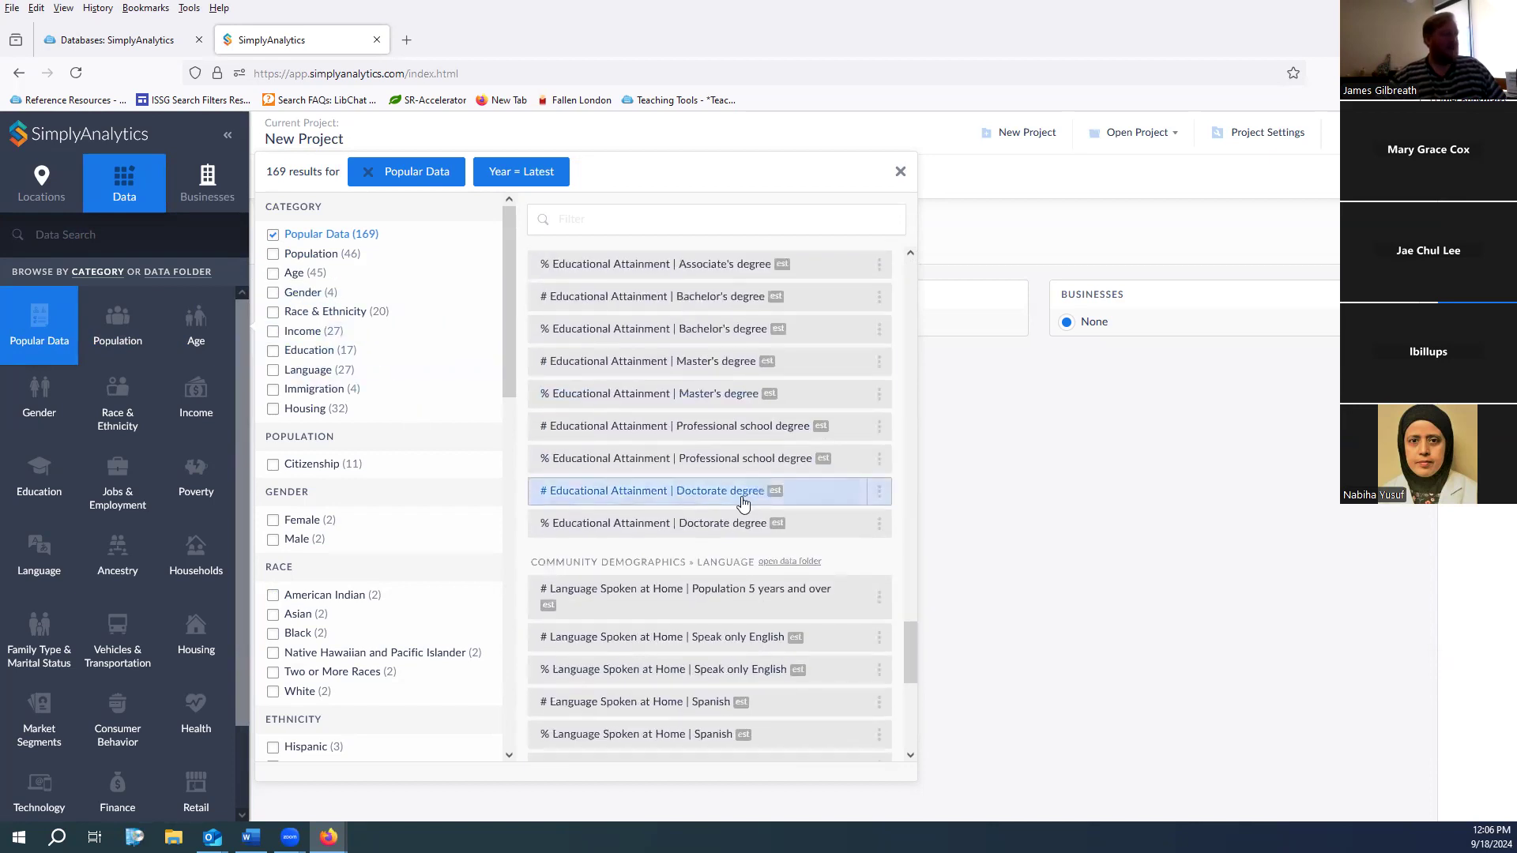
Browse the variables in the Population, Gender, and Jobs & Employment data categories, including transportation to work
left_click(144, 348)
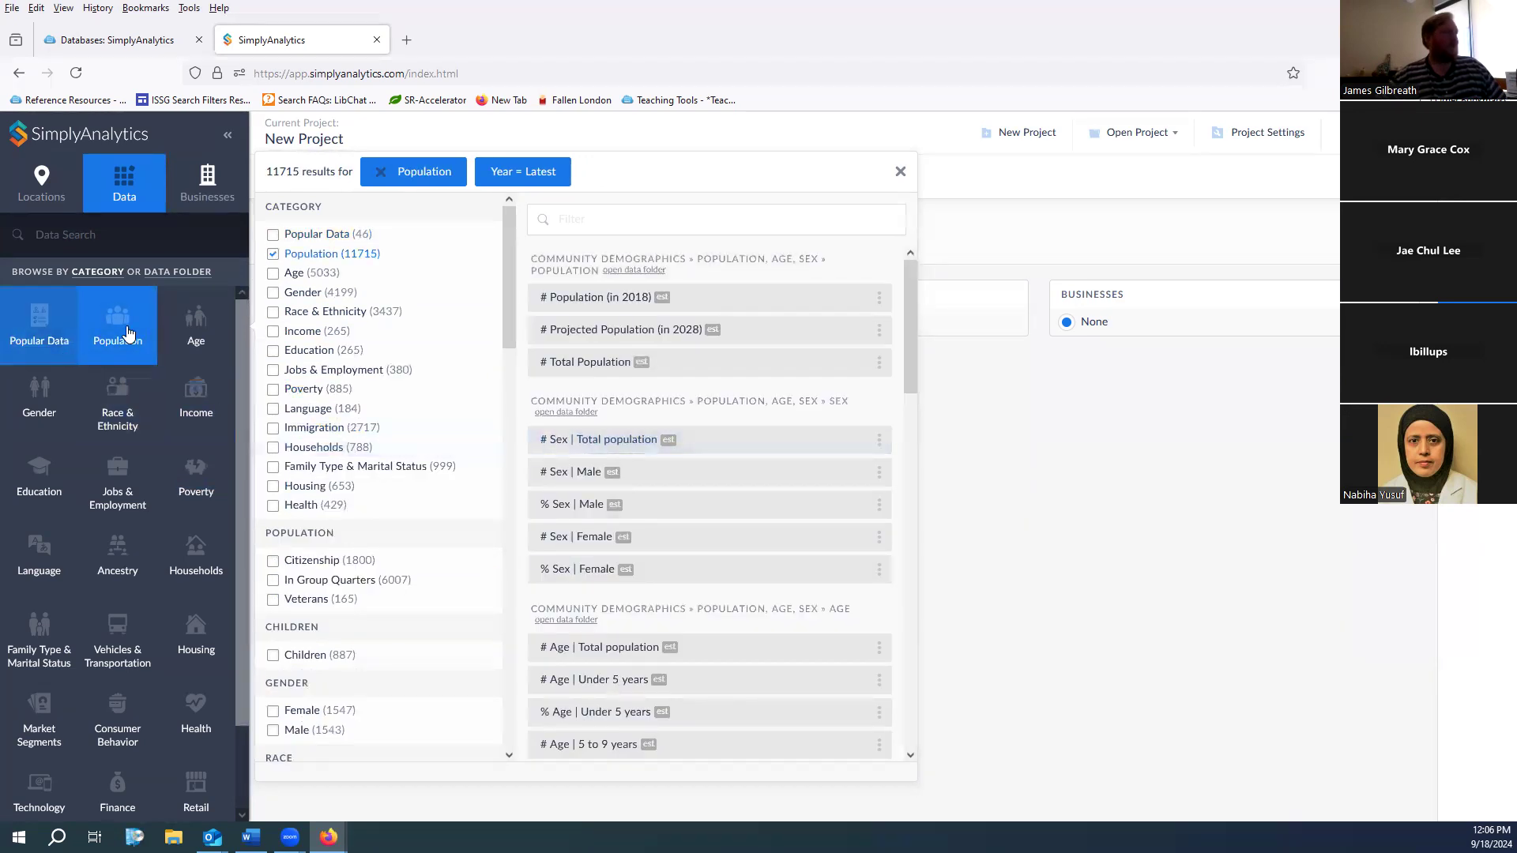
left_click(39, 399)
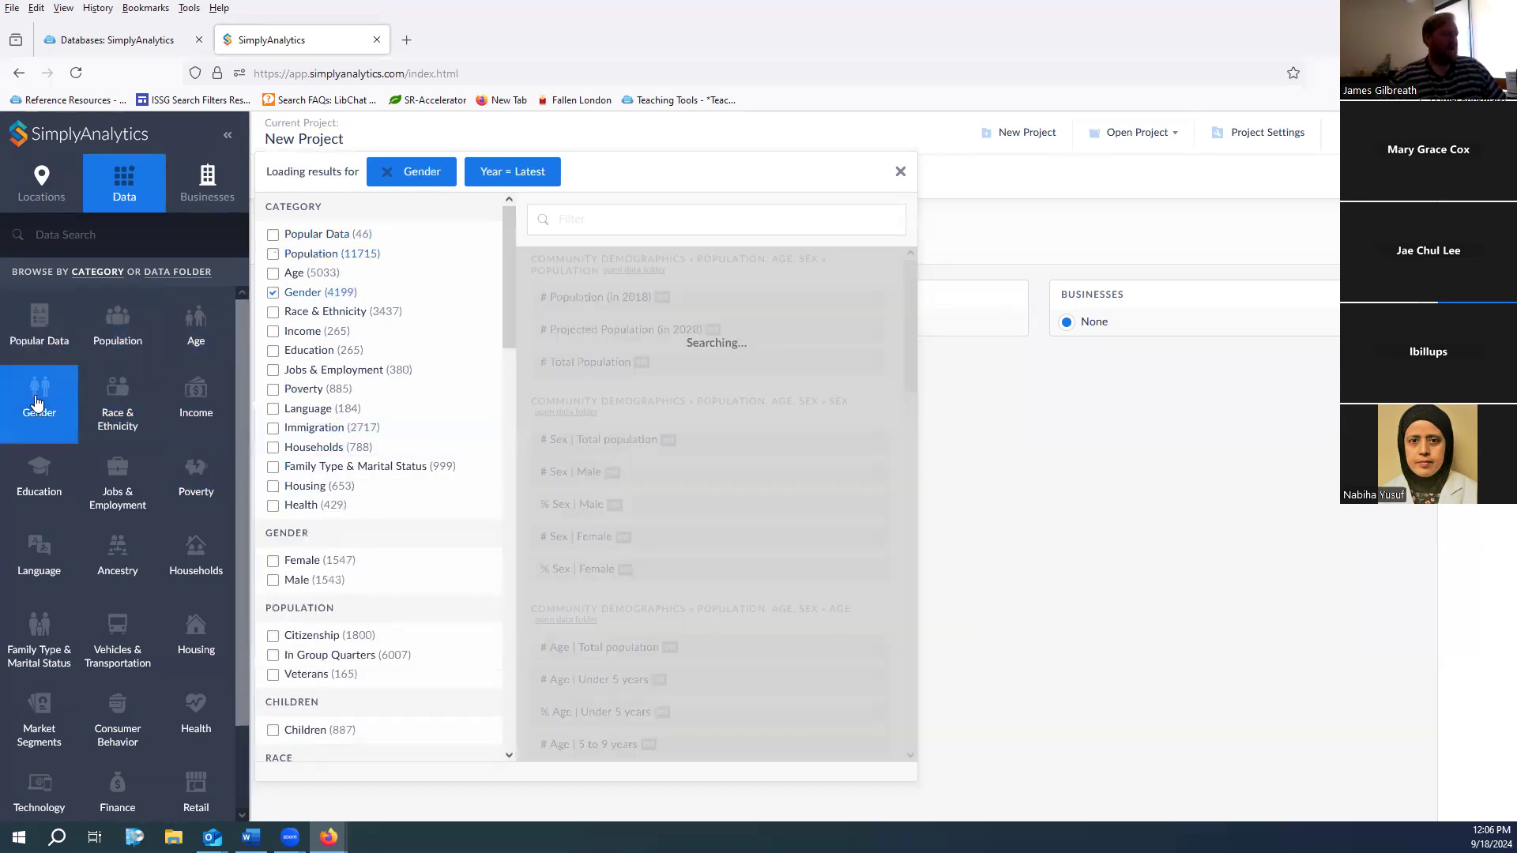
left_click(111, 494)
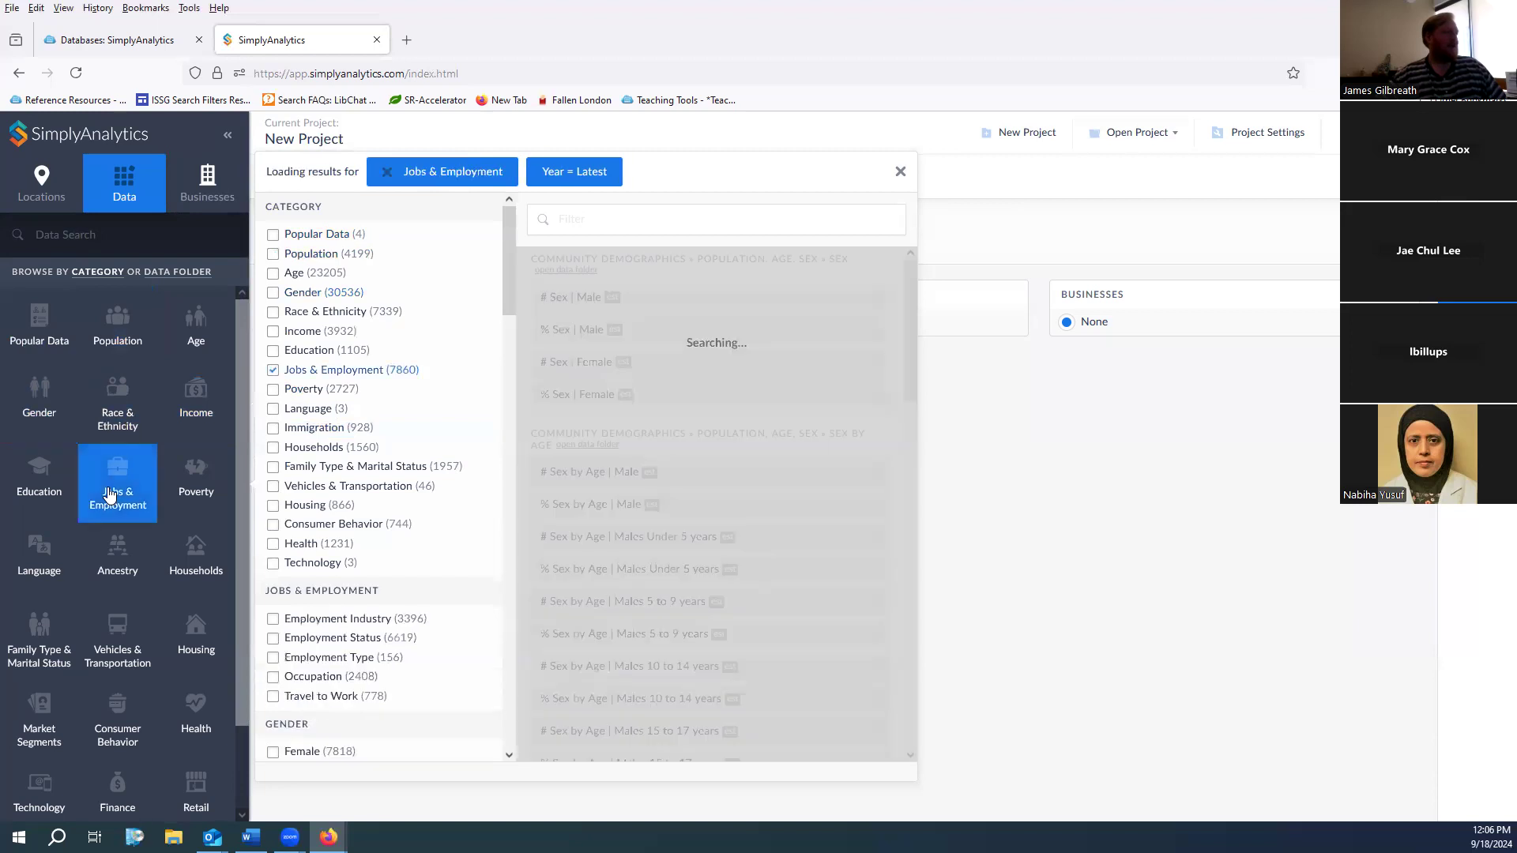
scroll(584, 438, "down", 8)
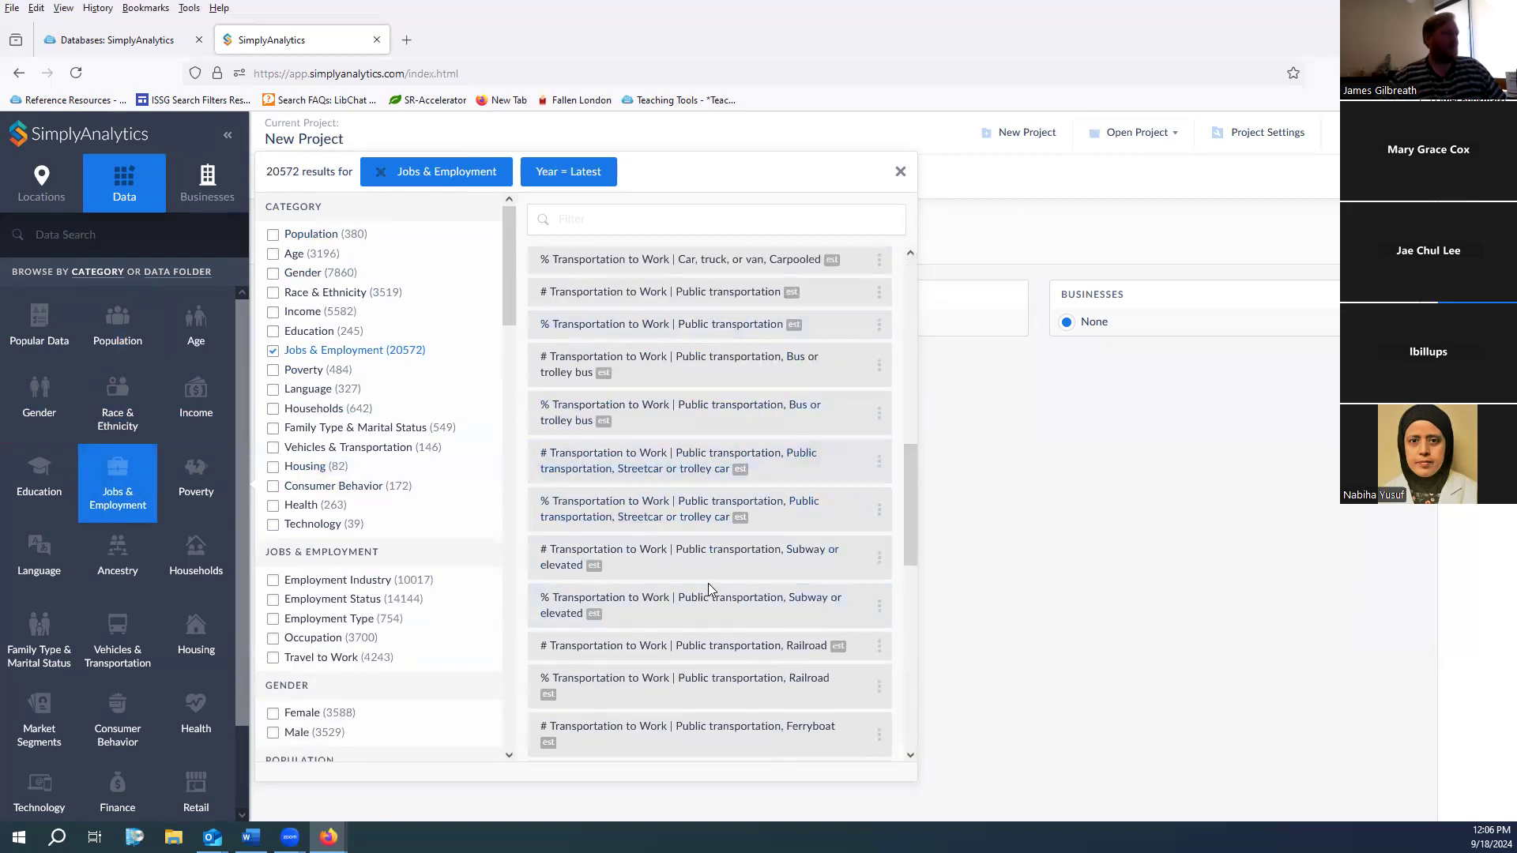
Review the Poverty, Language, and Family Type & Marital Status variables and look over the remaining data categories
left_click(195, 488)
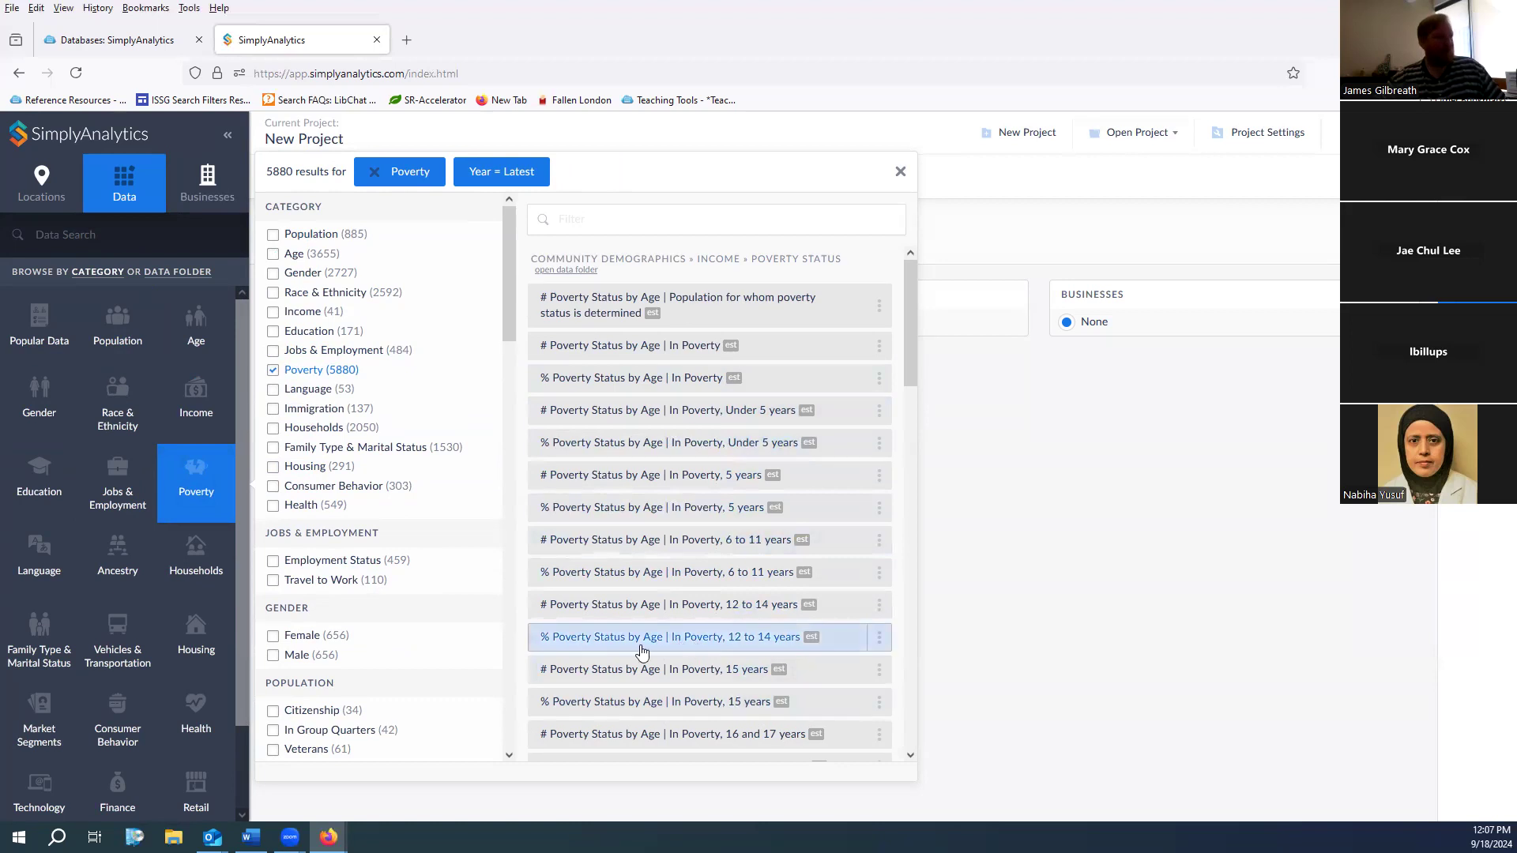
left_click(45, 557)
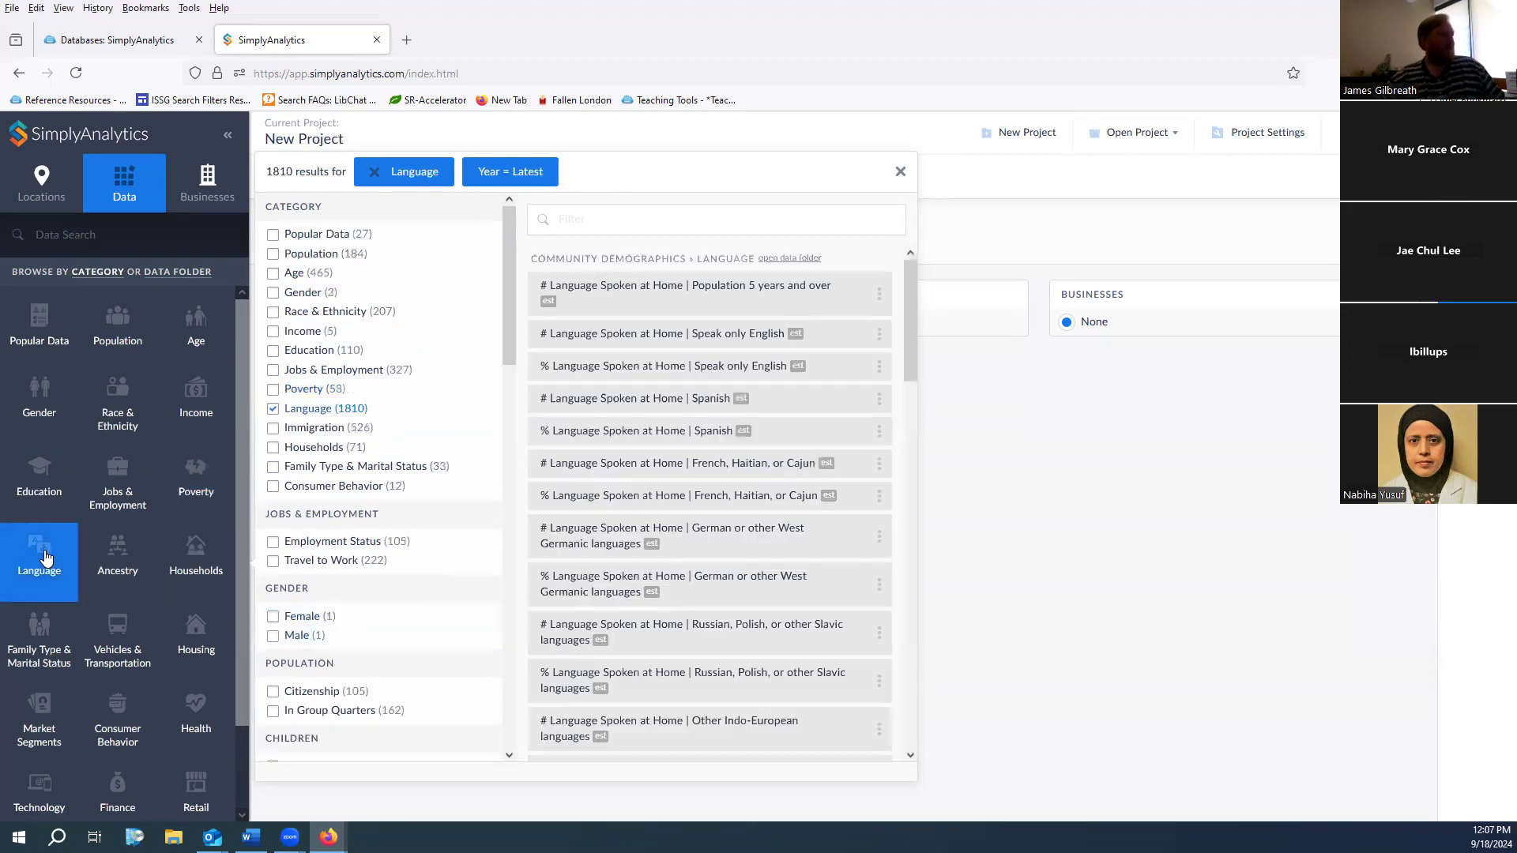
scroll(687, 440, "down", 2)
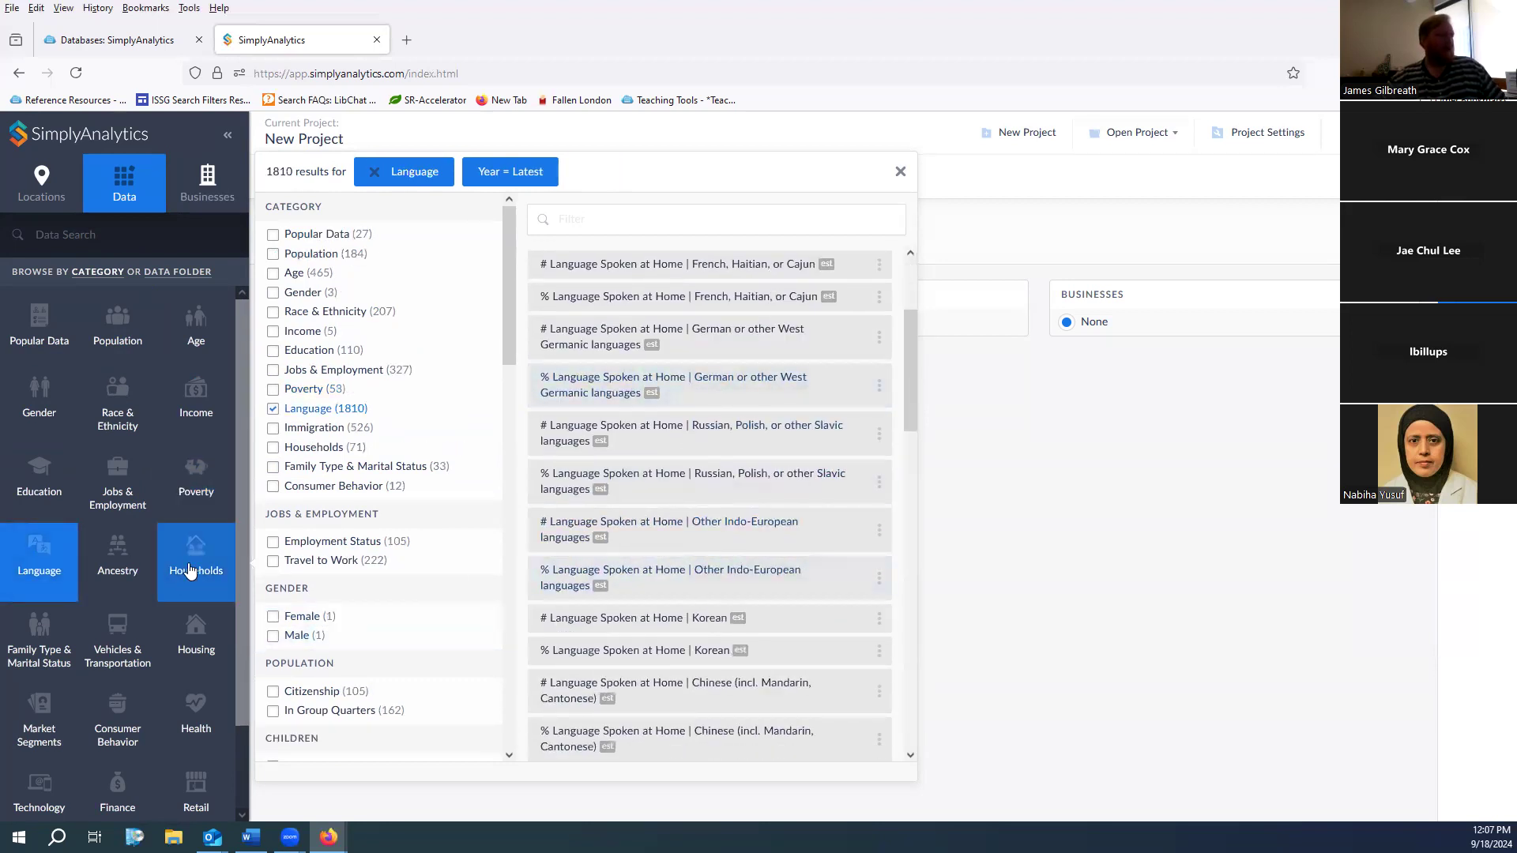
left_click(40, 638)
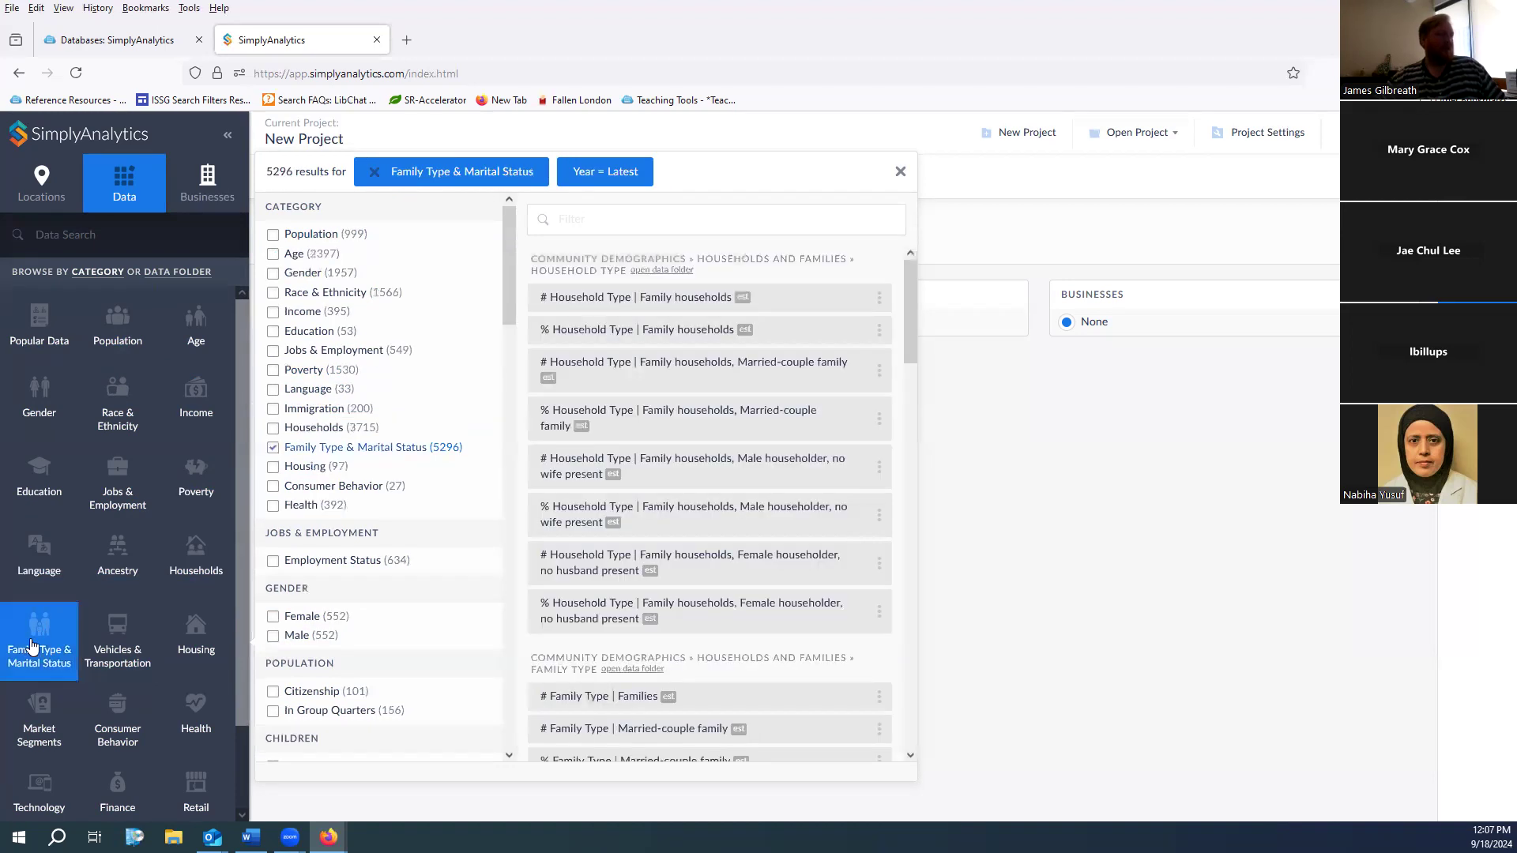
scroll(195, 643, "down", 2)
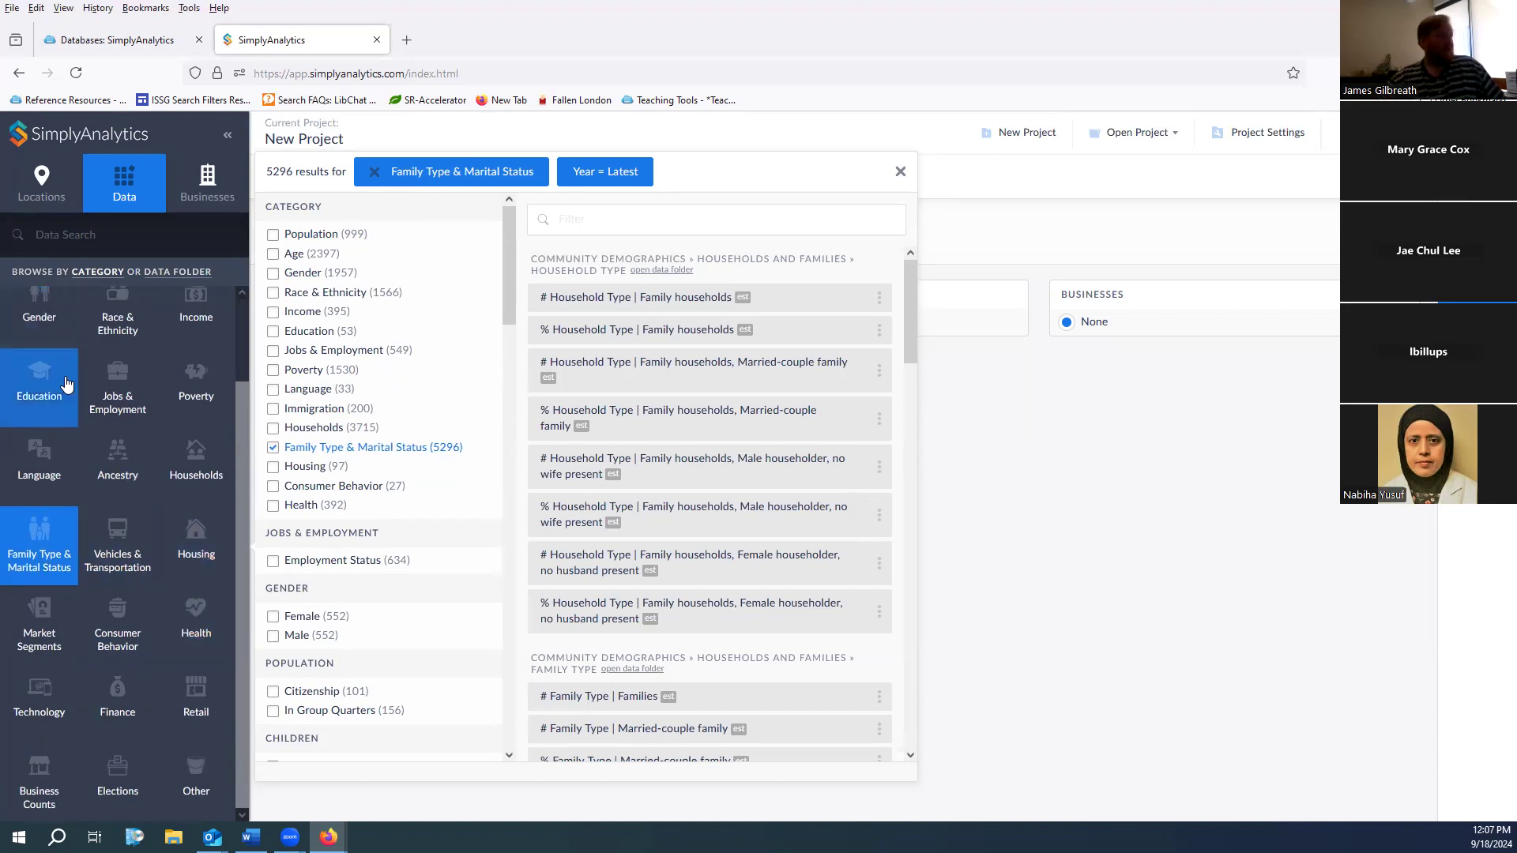
scroll(60, 372, "up", 2)
scroll(158, 514, "down", 2)
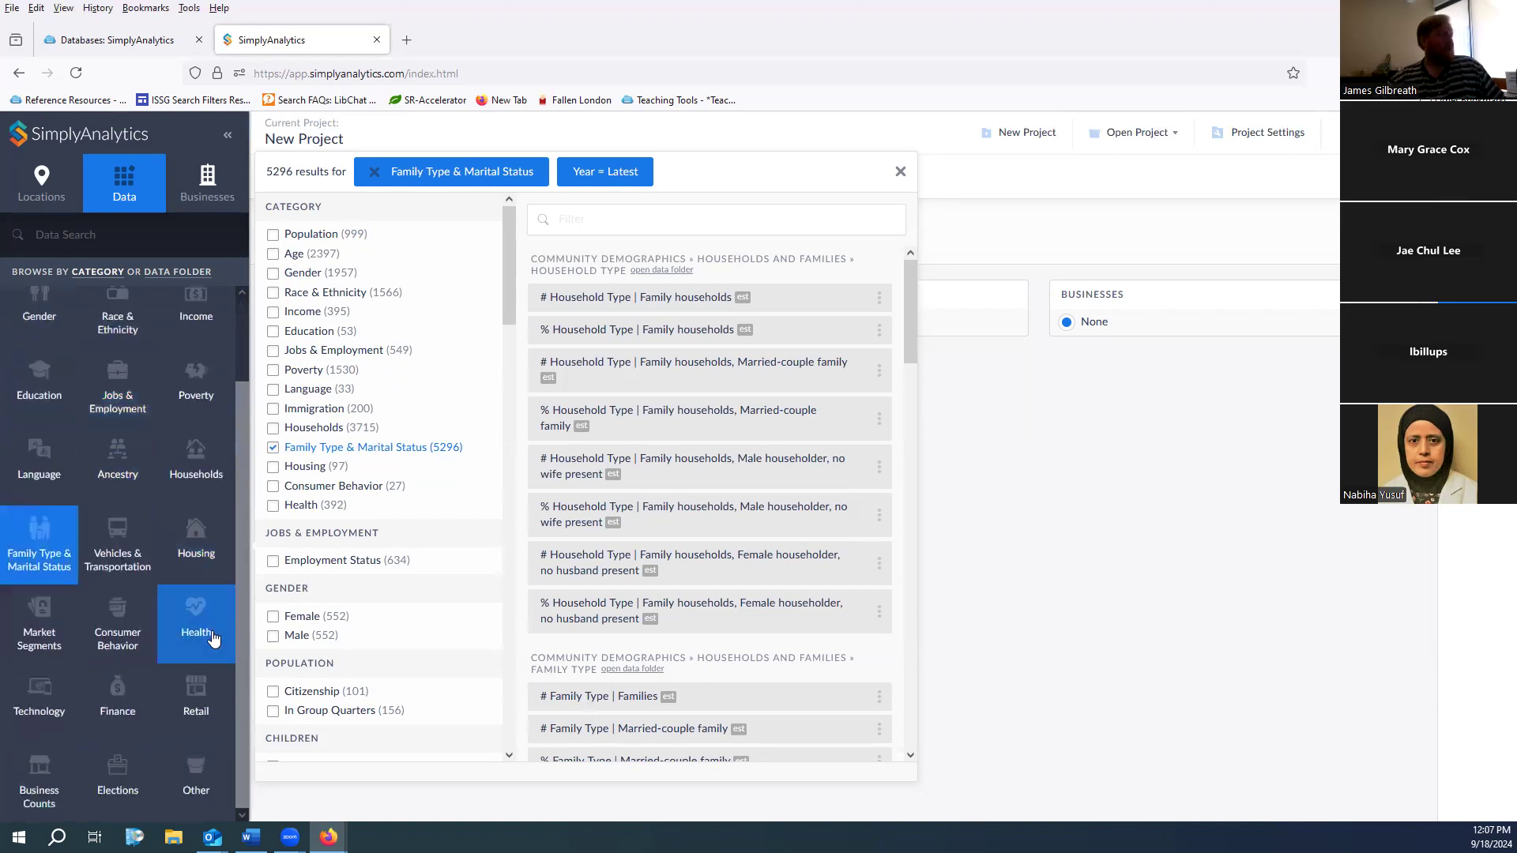
Add the Health variable "% Health Insurance Coverage by Age | 6 to 18 years No health insurance coverage" to the map
left_click(211, 639)
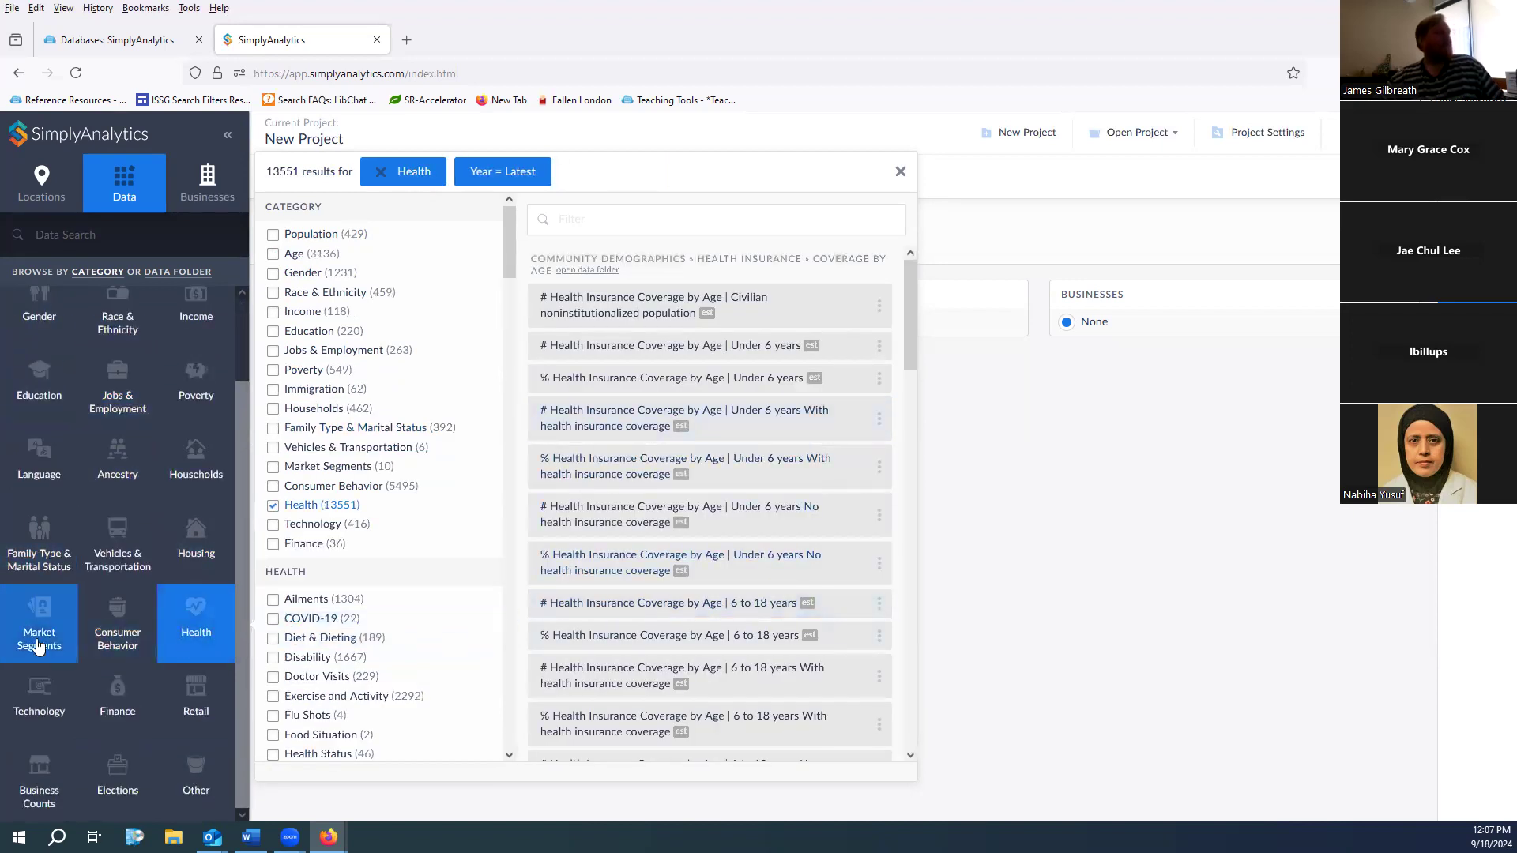
left_click_drag(908, 339, 897, 551)
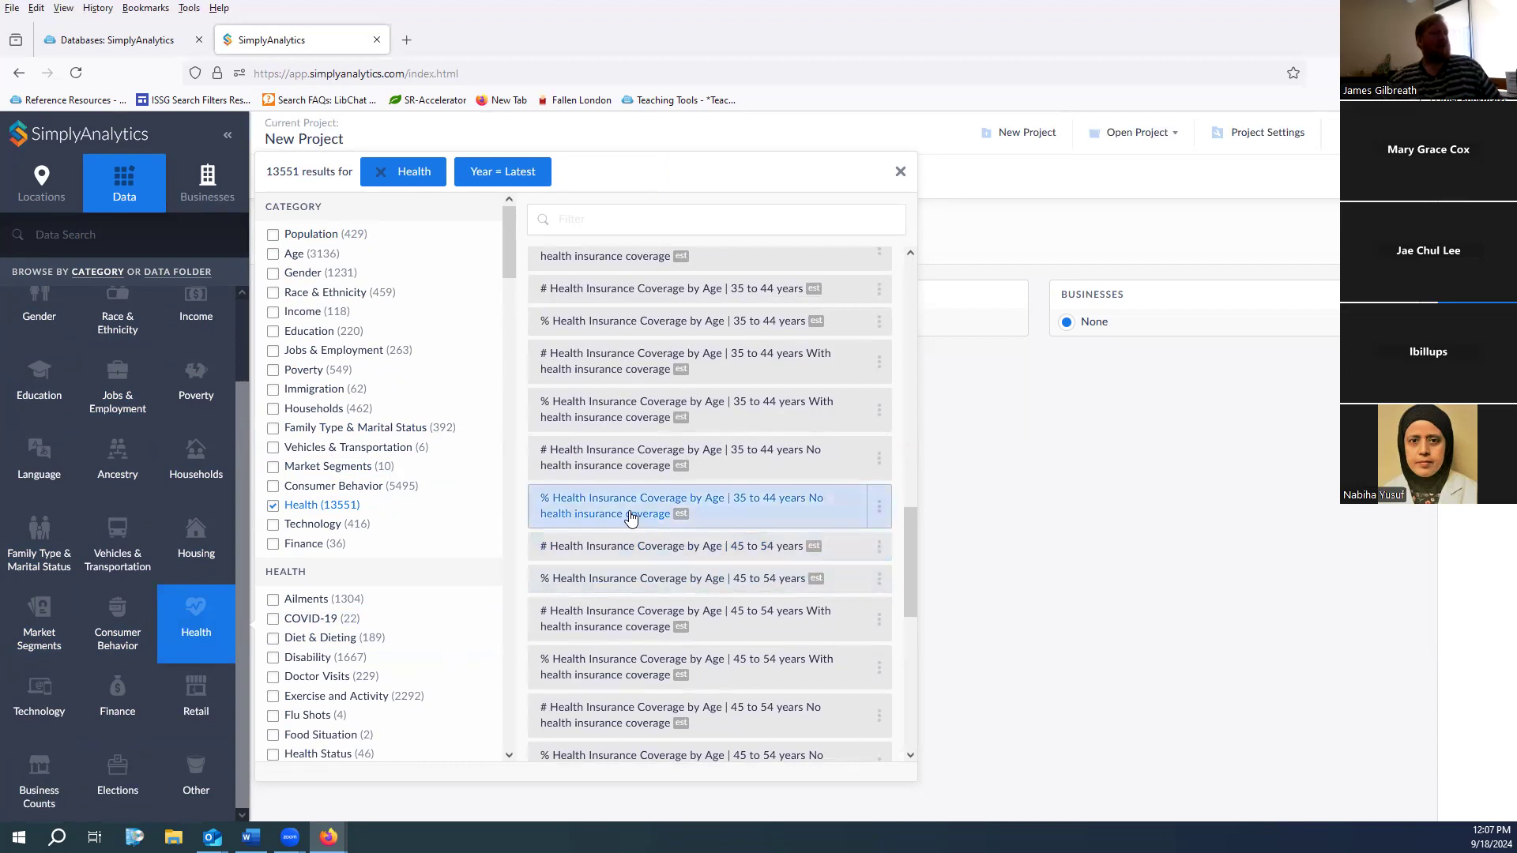
scroll(624, 513, "up", 7)
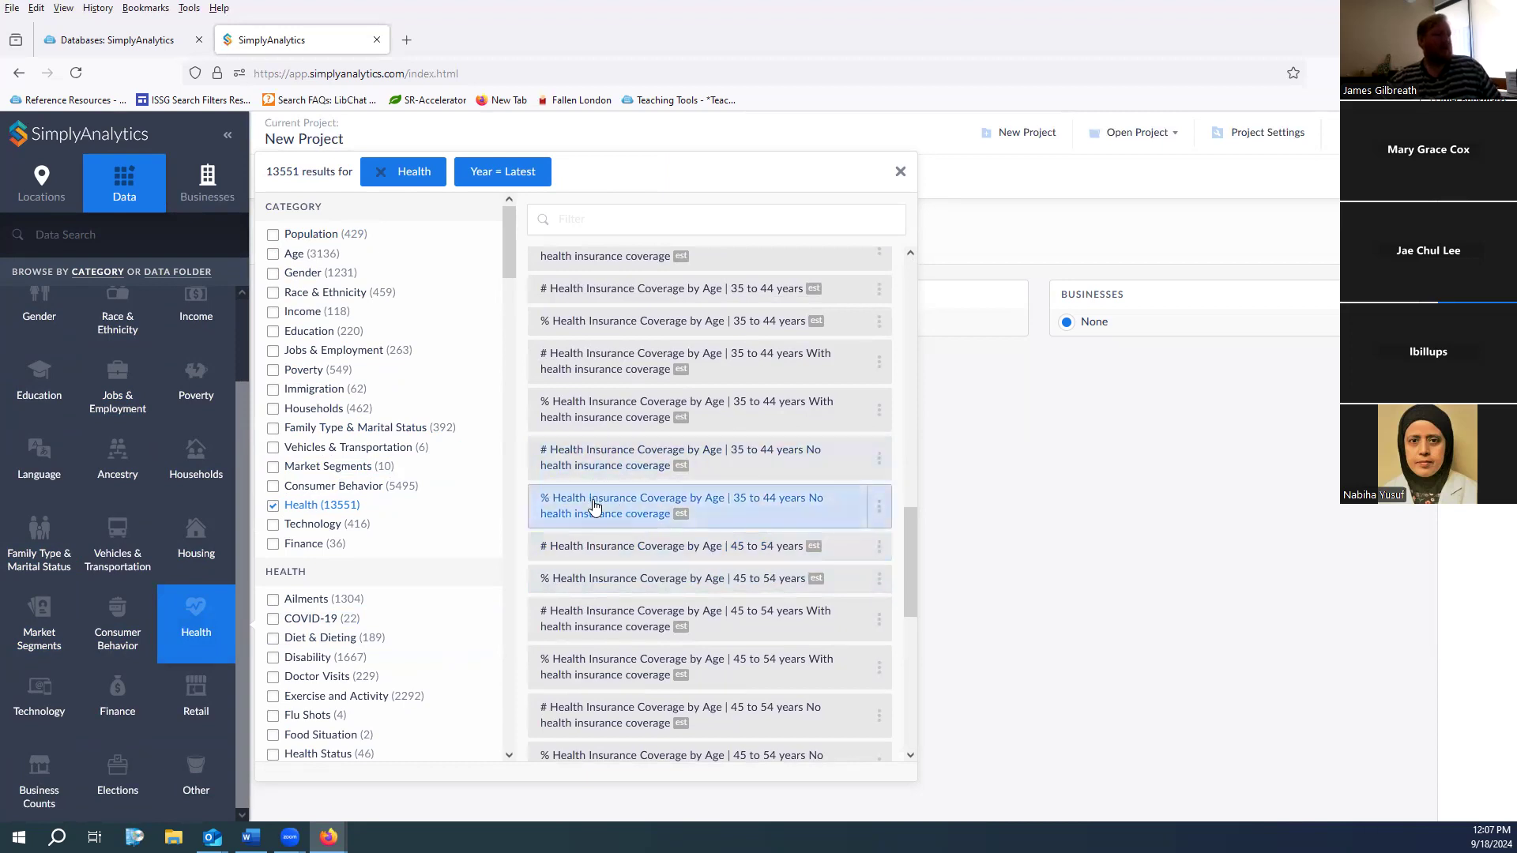
scroll(595, 506, "up", 2)
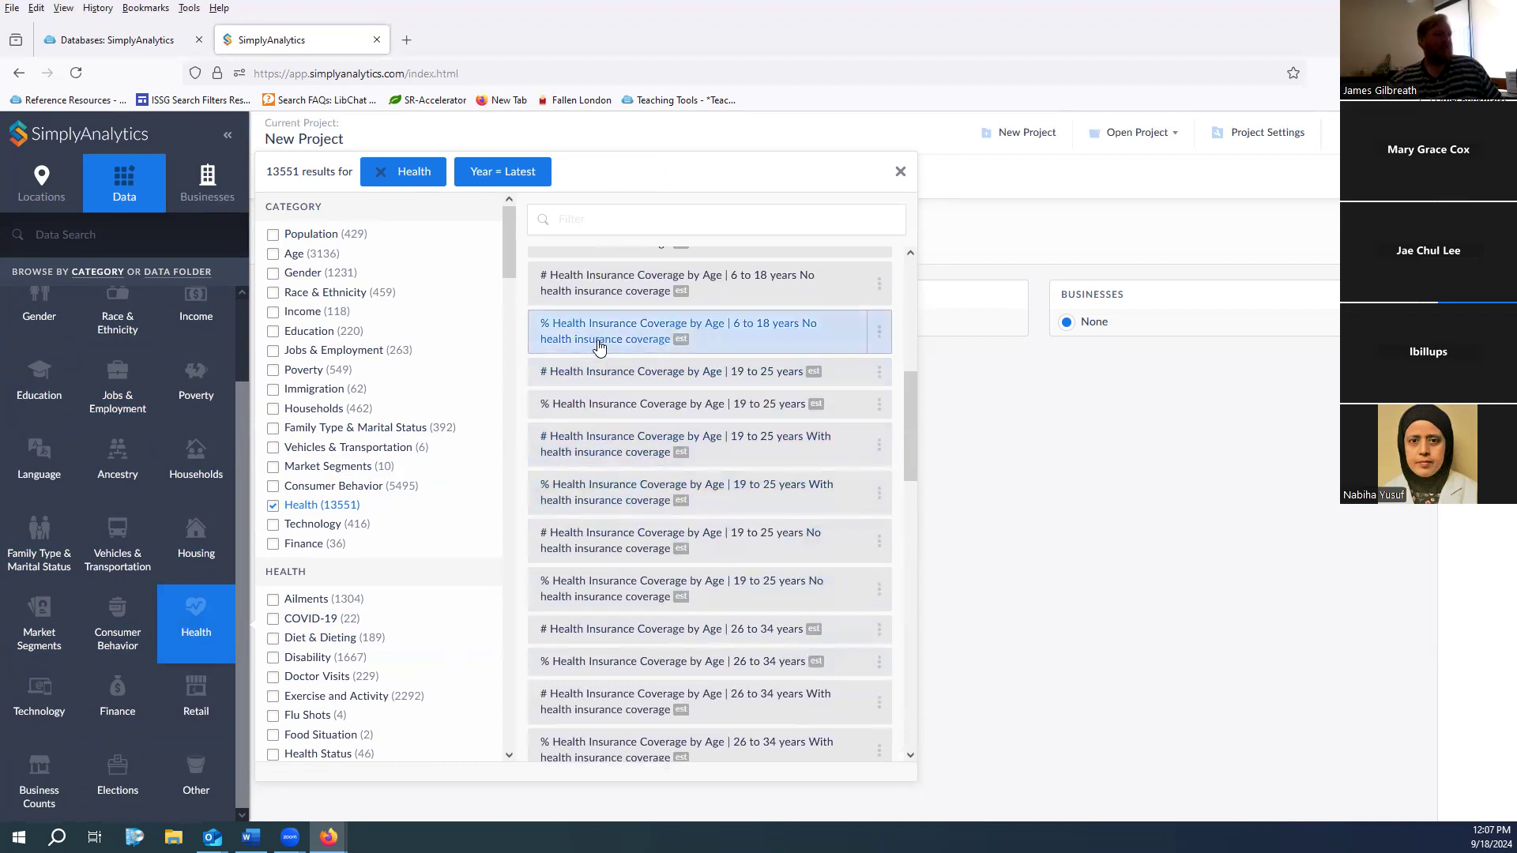
scroll(599, 348, "up", 1)
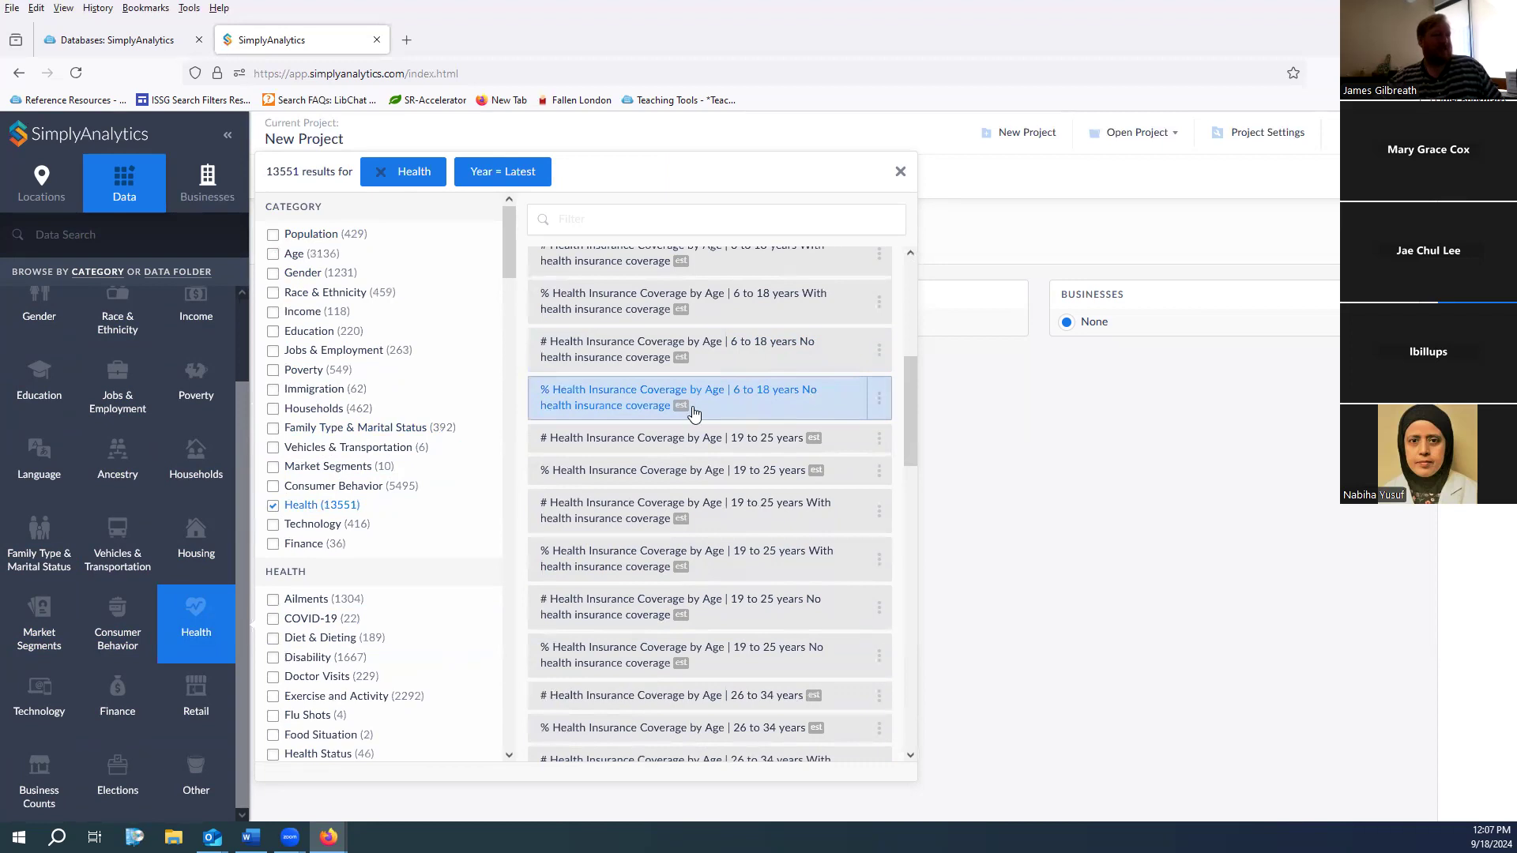
left_click(655, 407)
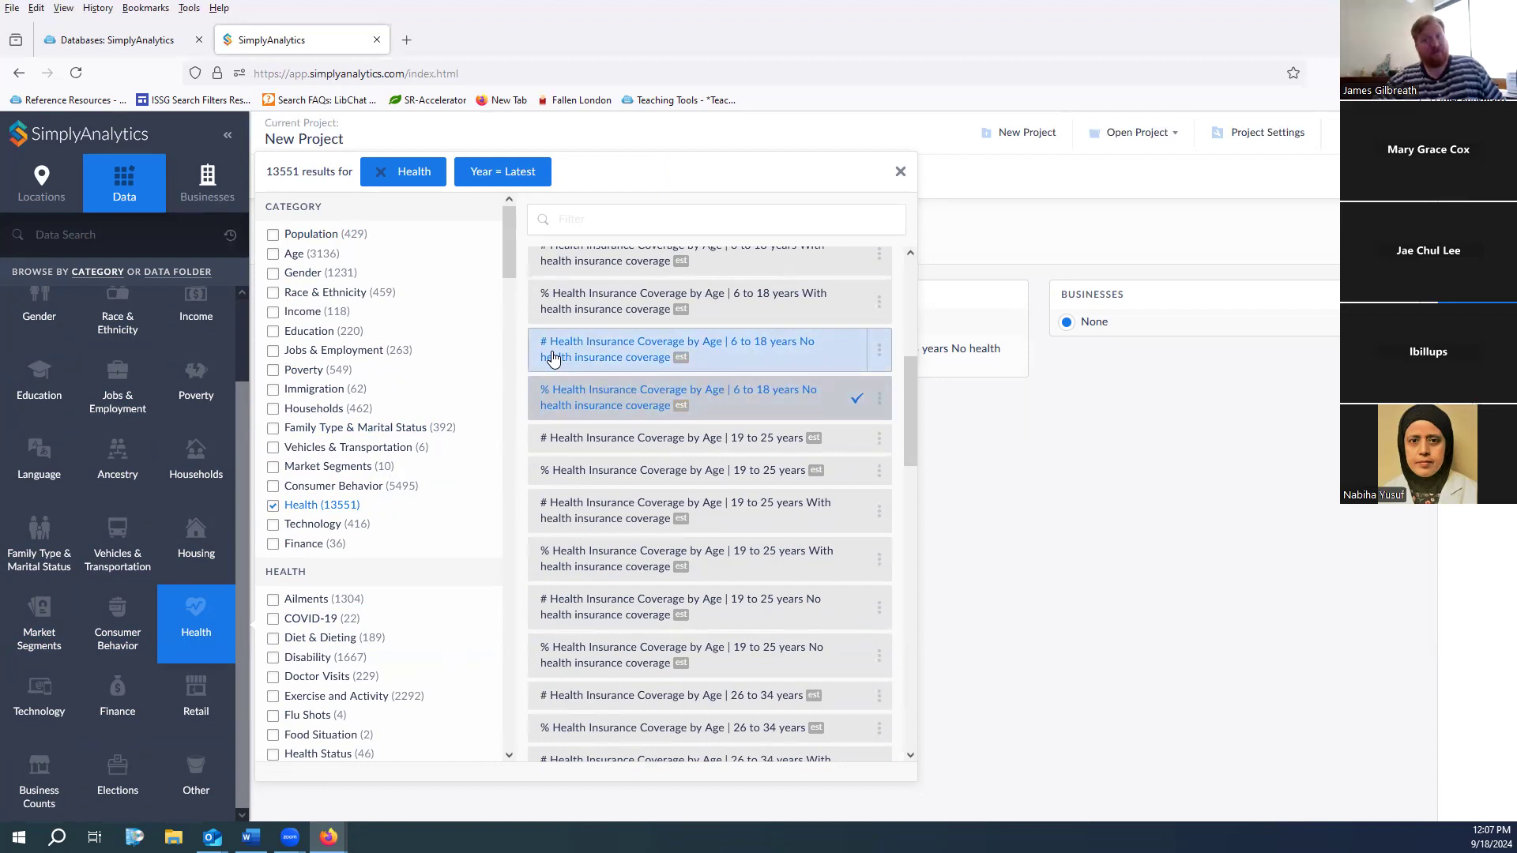
Close the data list, finish the map setup for Birmingham, AL, and collapse the sidebar to enlarge the map
left_click(900, 173)
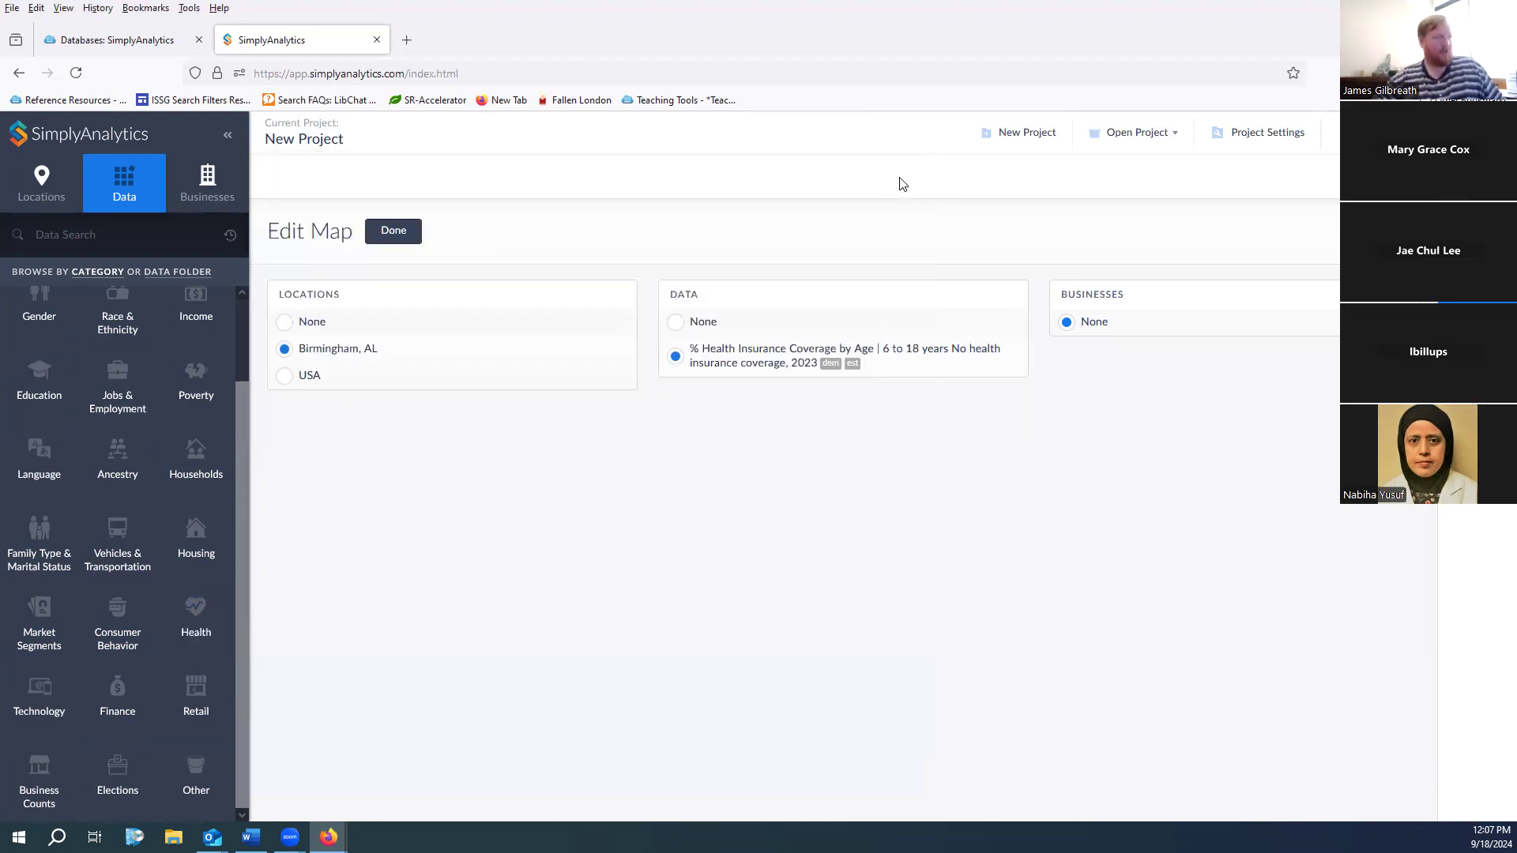
left_click(385, 234)
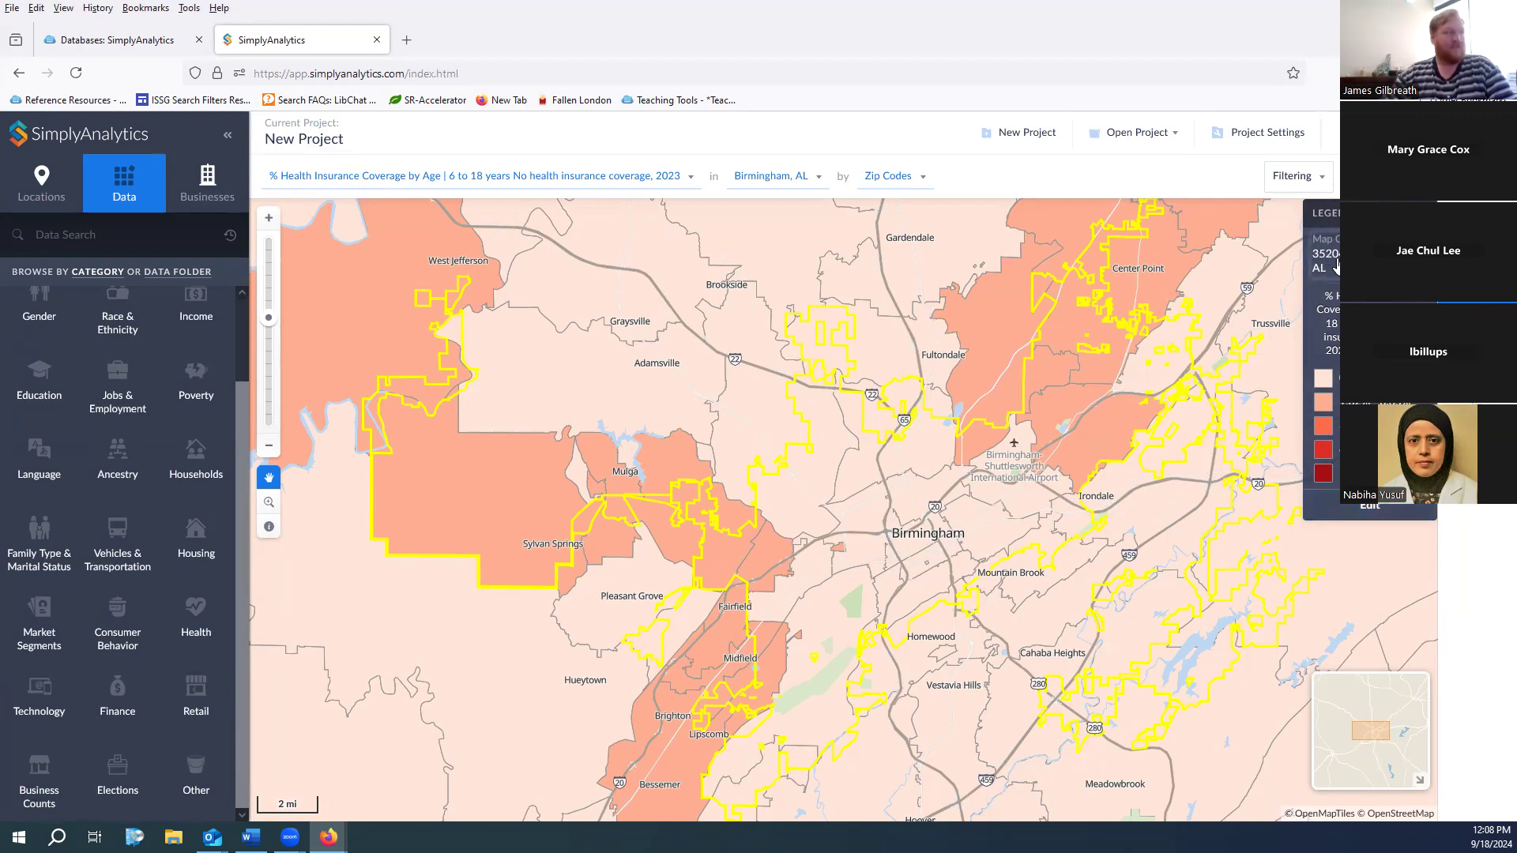
left_click(227, 138)
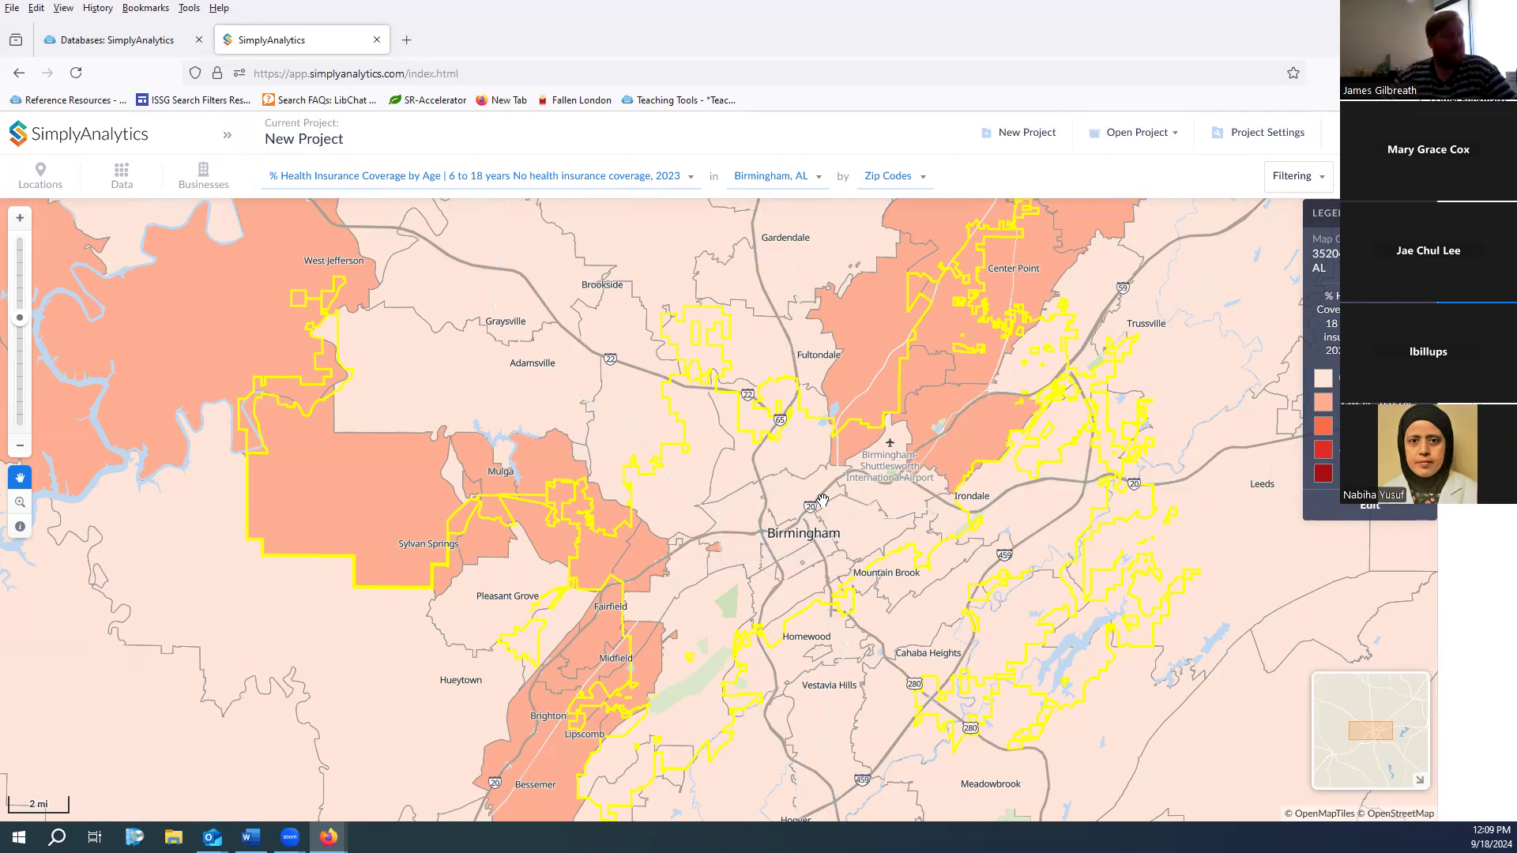
Examine the uninsured 6-to-18 data around Birmingham by zip code, then by county across Alabama and the wider United States
scroll(822, 500, "down", 2)
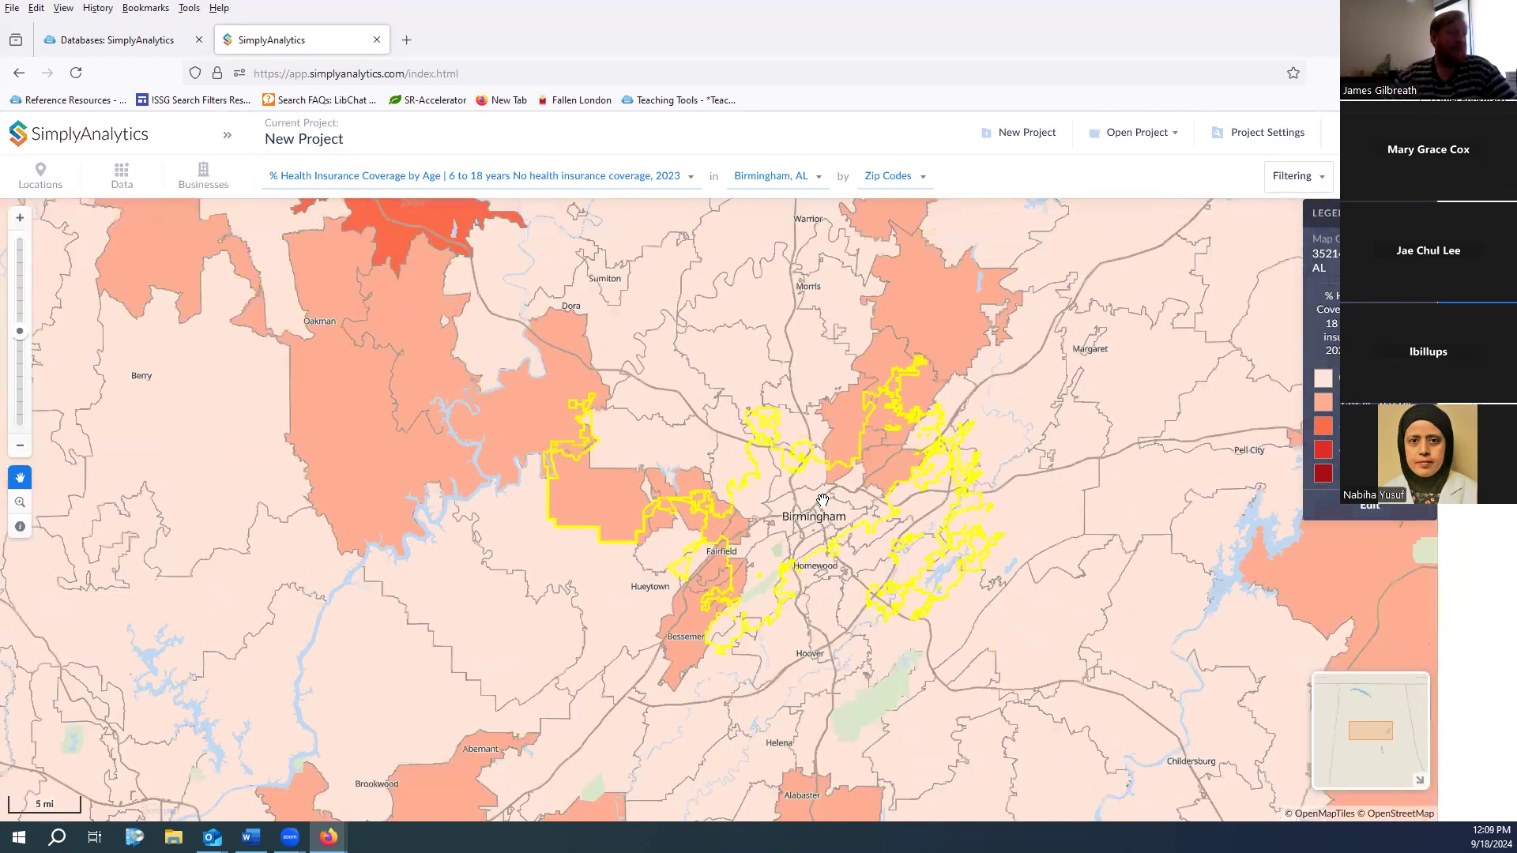
scroll(823, 500, "down", 1)
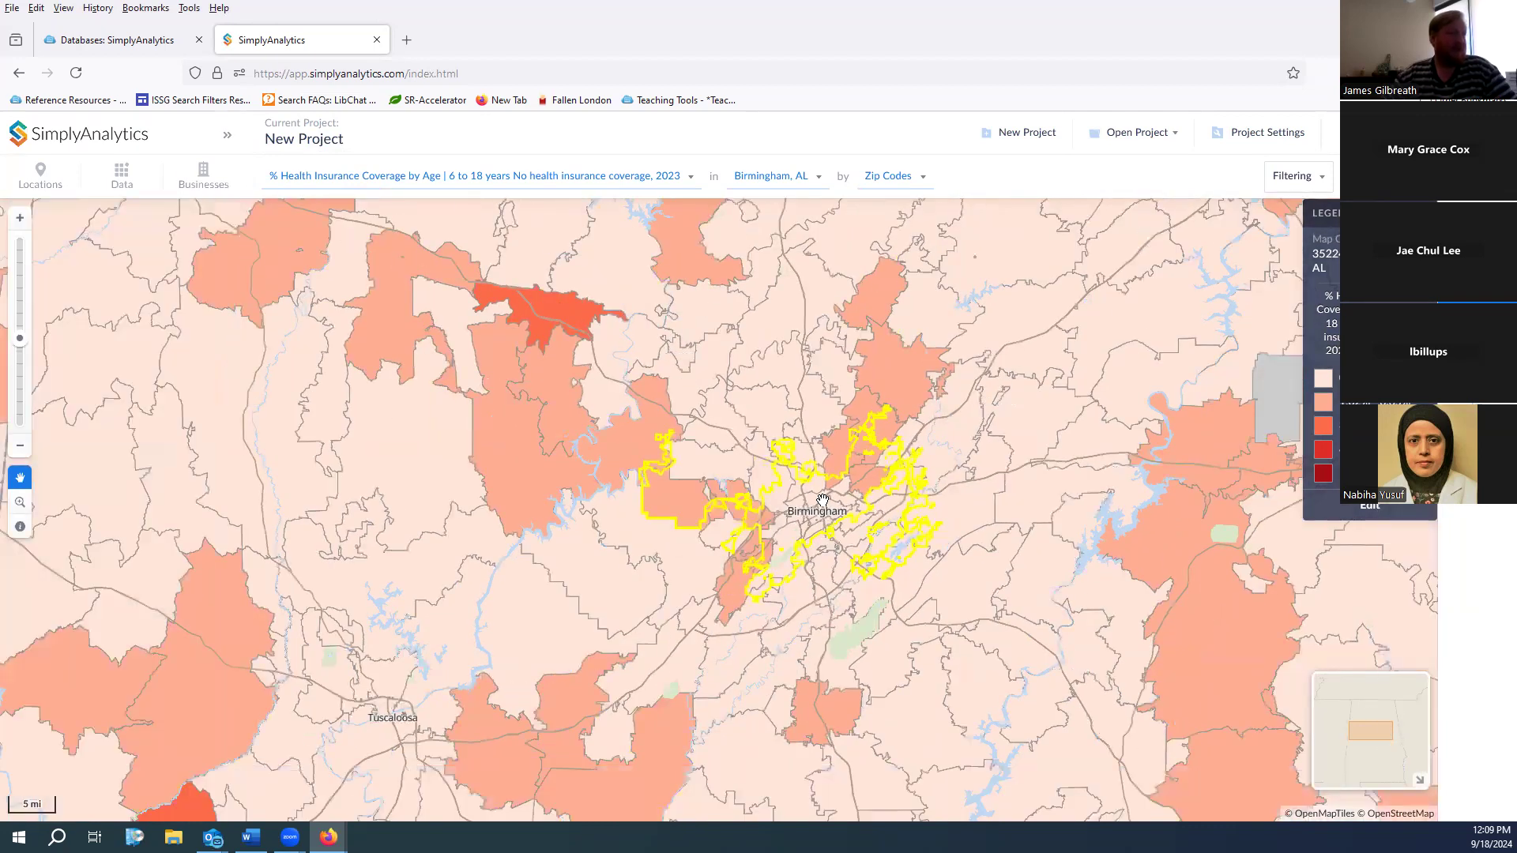
scroll(822, 500, "down", 1)
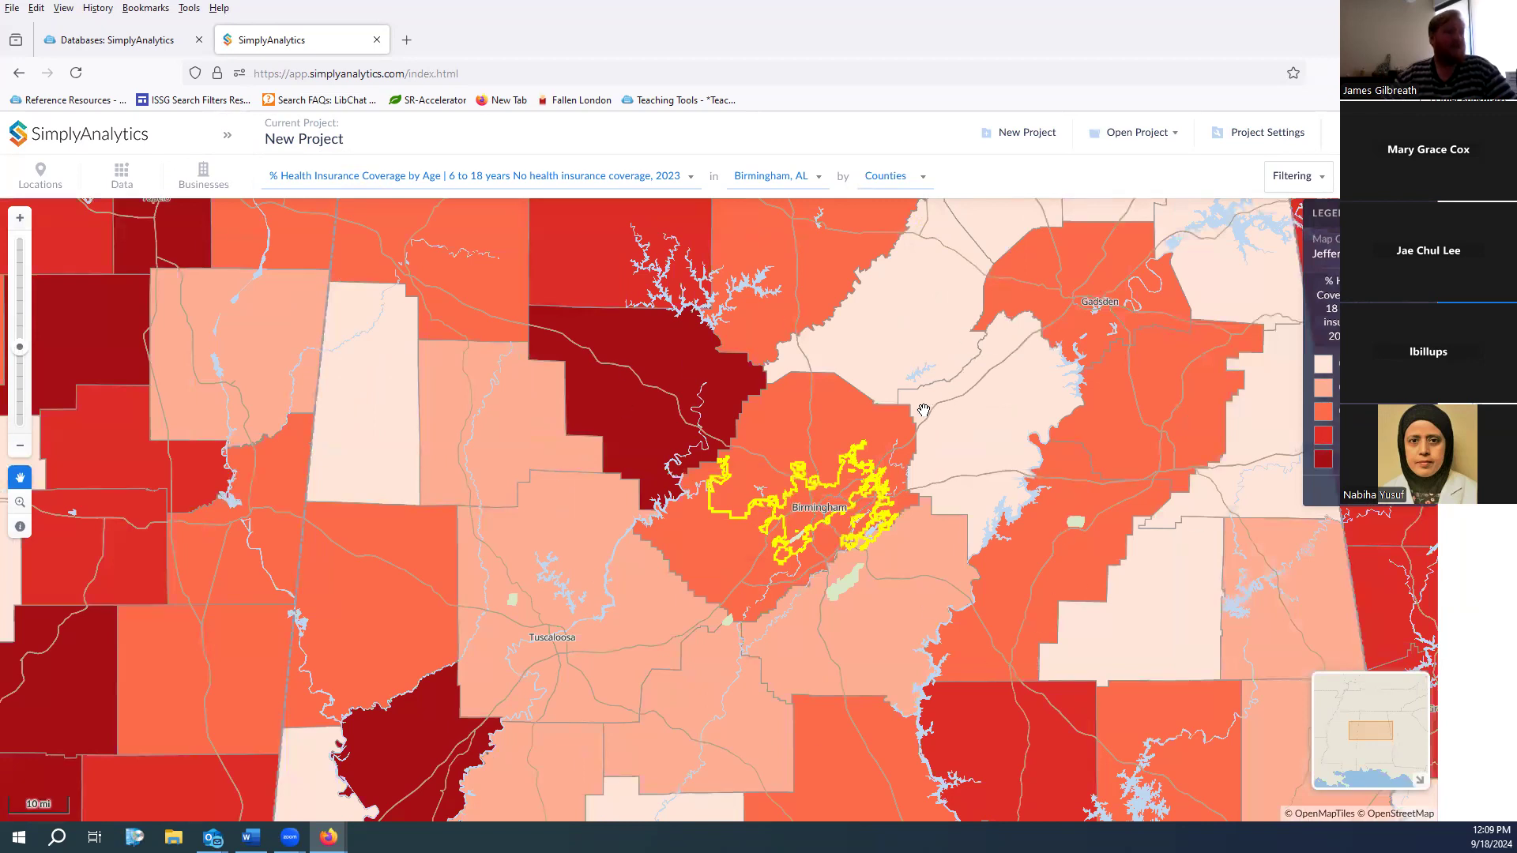
scroll(923, 410, "down", 1)
left_click_drag(940, 483, 853, 552)
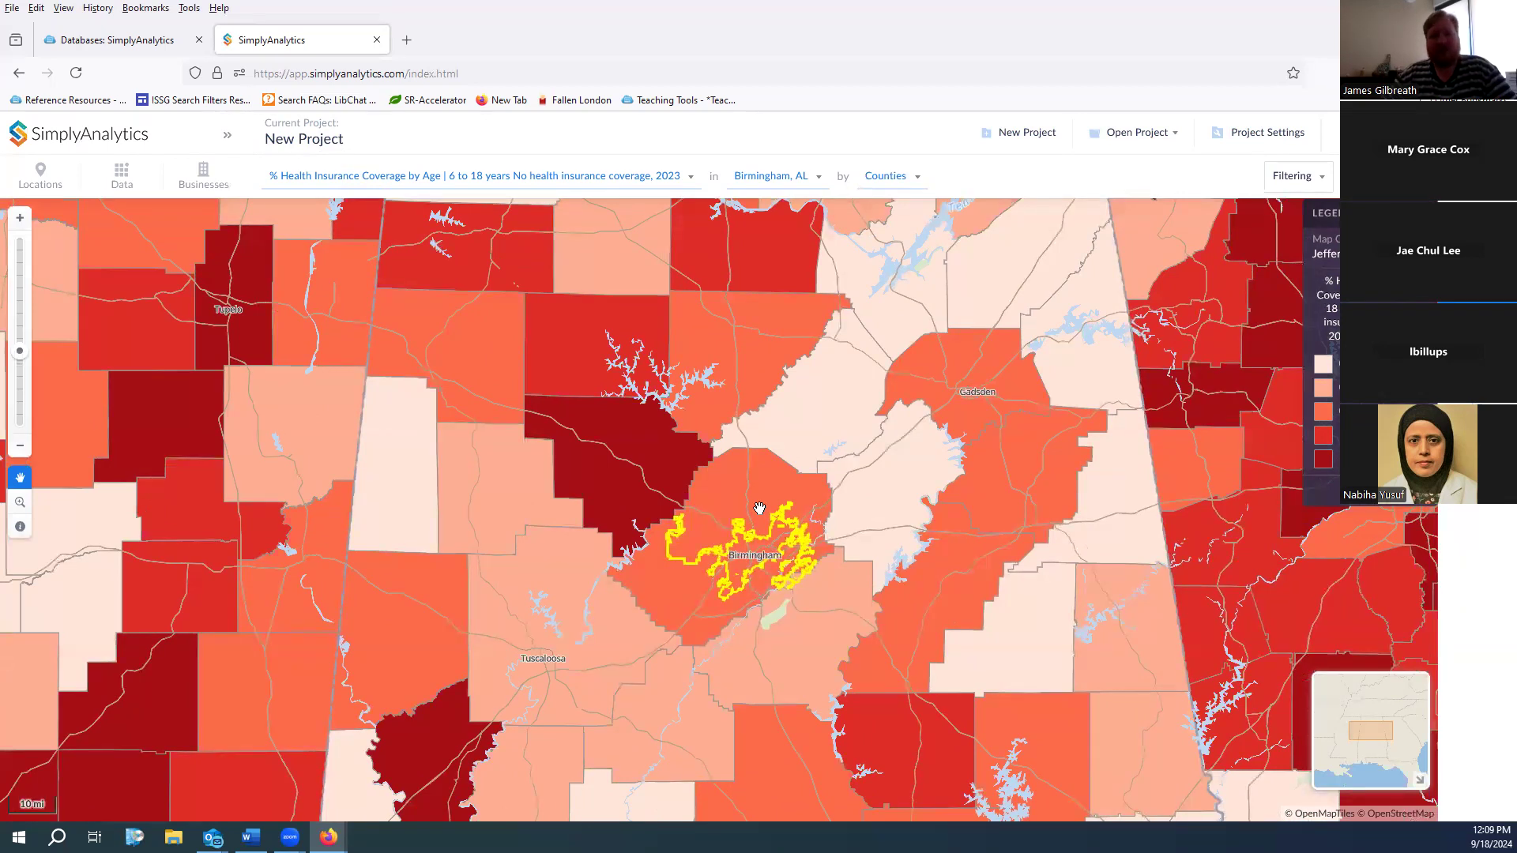
scroll(759, 508, "down", 2)
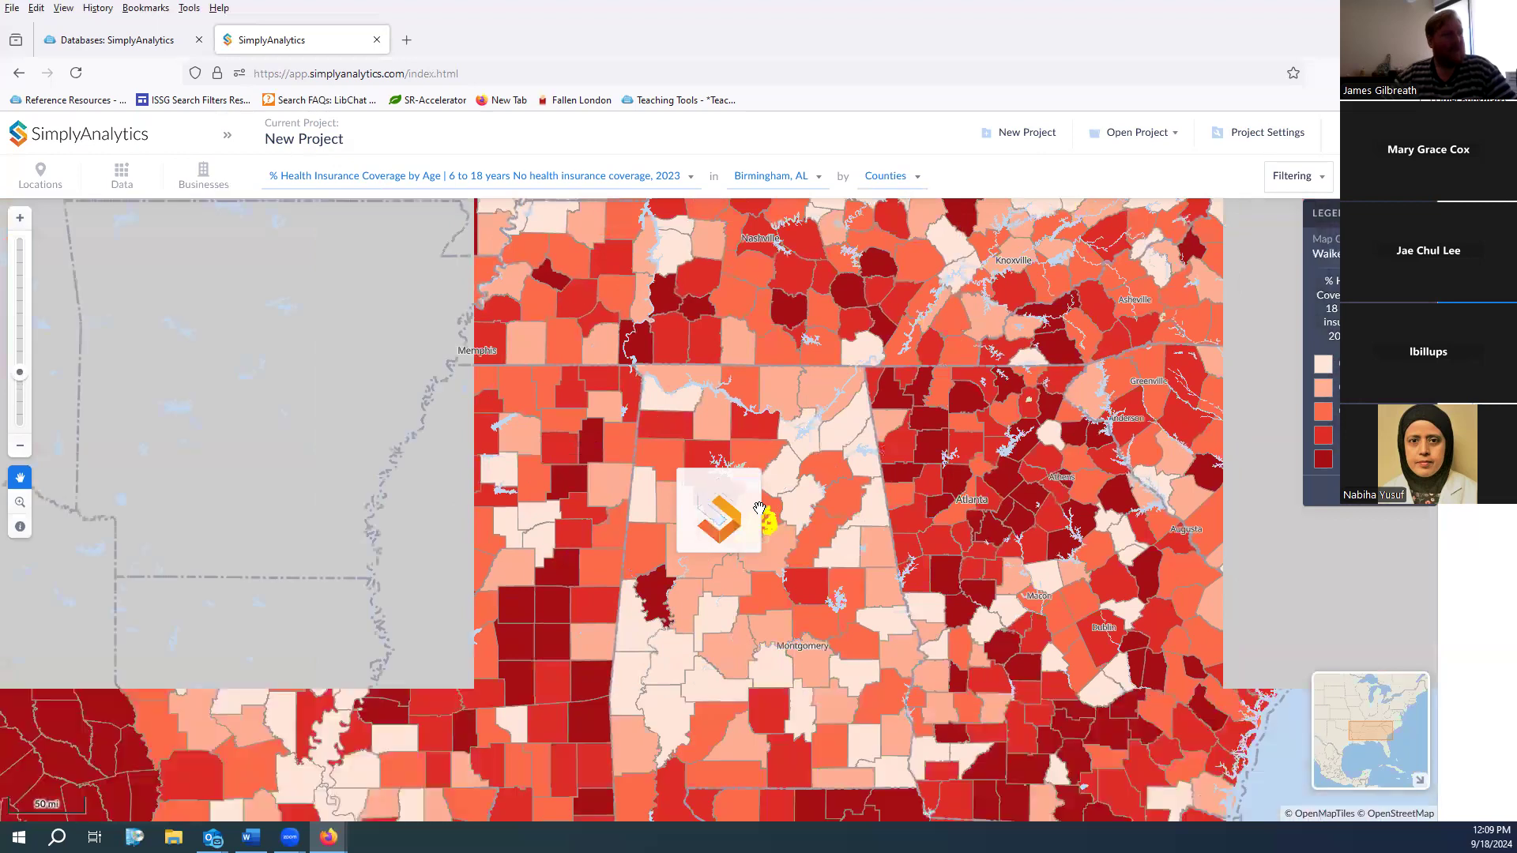
scroll(778, 514, "down", 1)
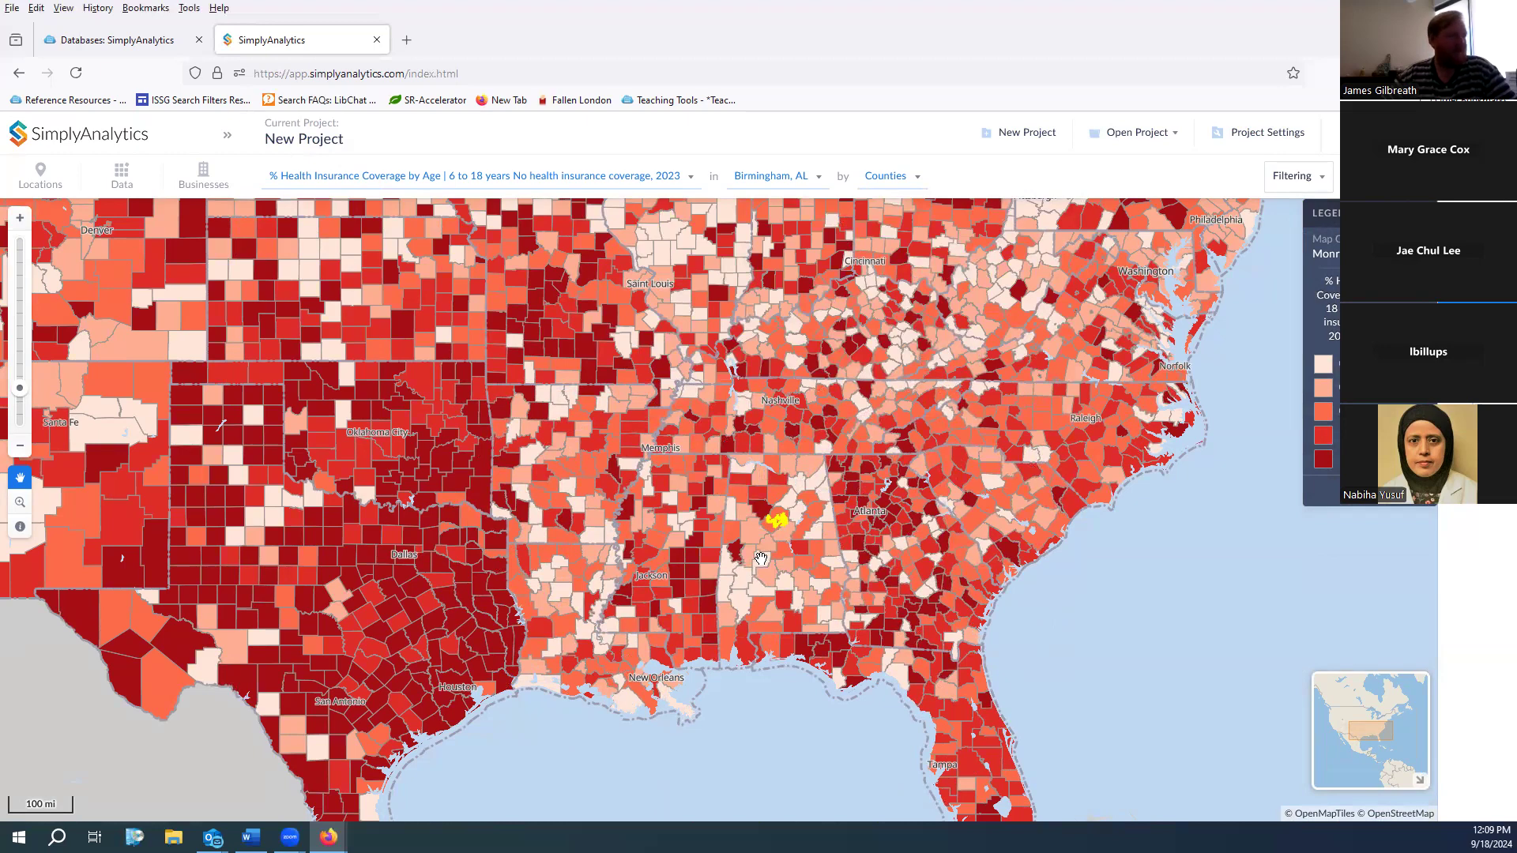
Examine the uninsured 6-to-18 data in progressively finer detail around Birmingham, from counties and zip codes to census tracts and block groups
scroll(782, 514, "up", 2)
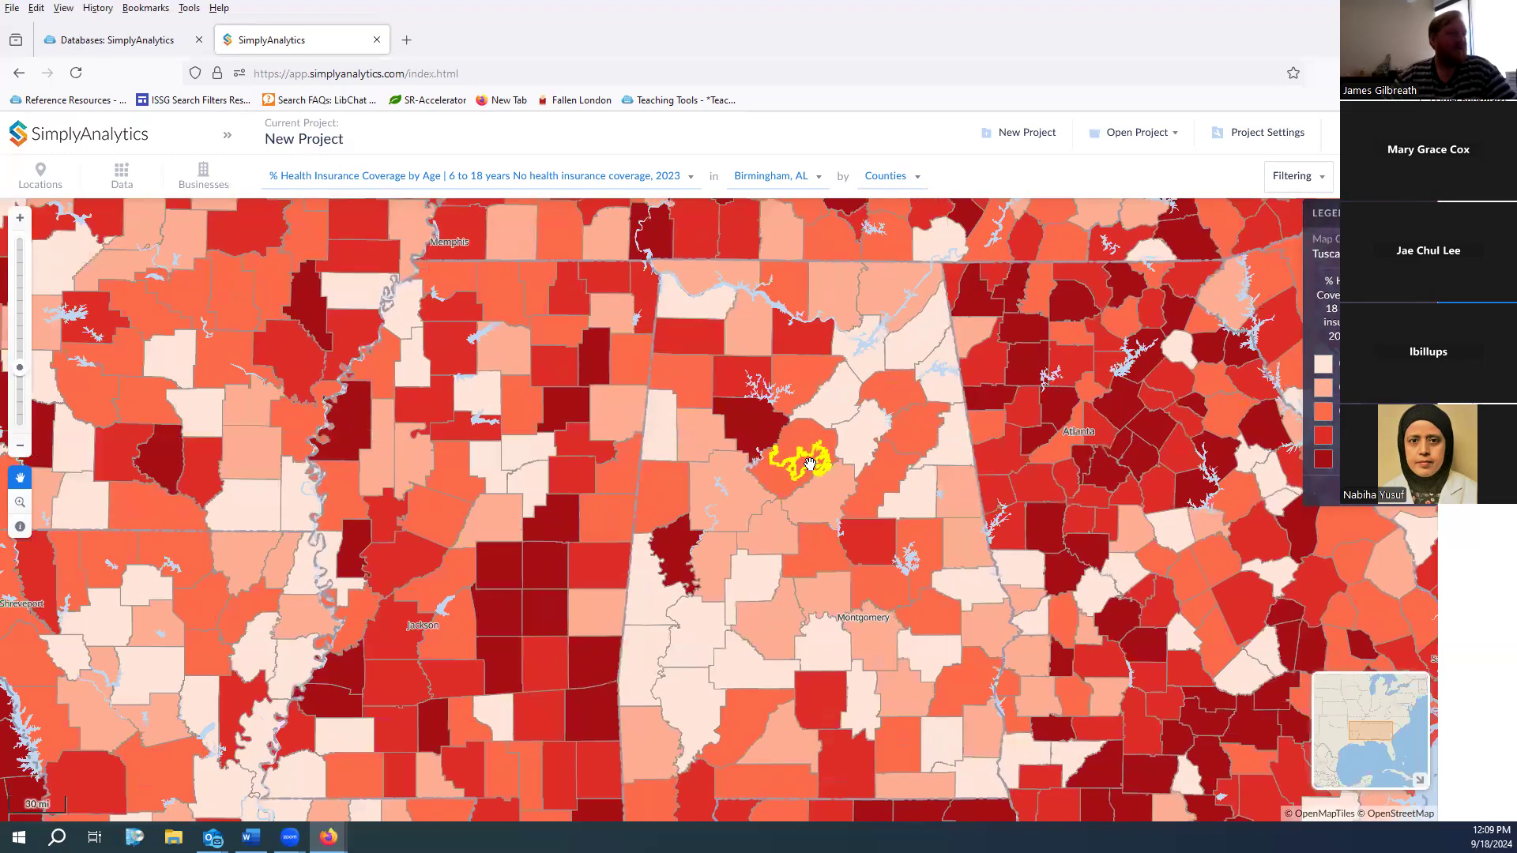
scroll(806, 467, "up", 2)
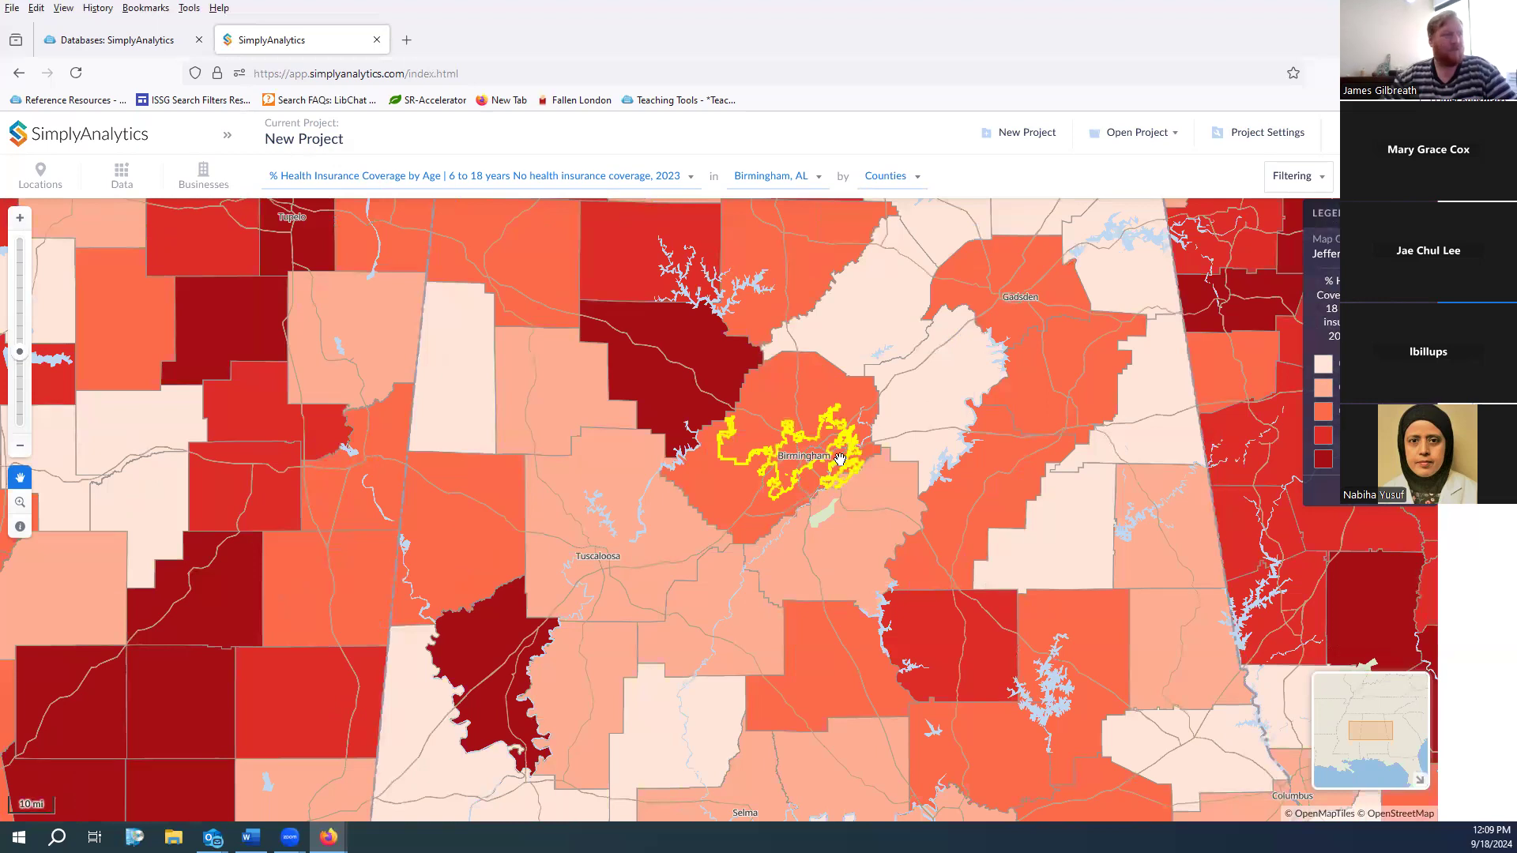
scroll(862, 466, "up", 1)
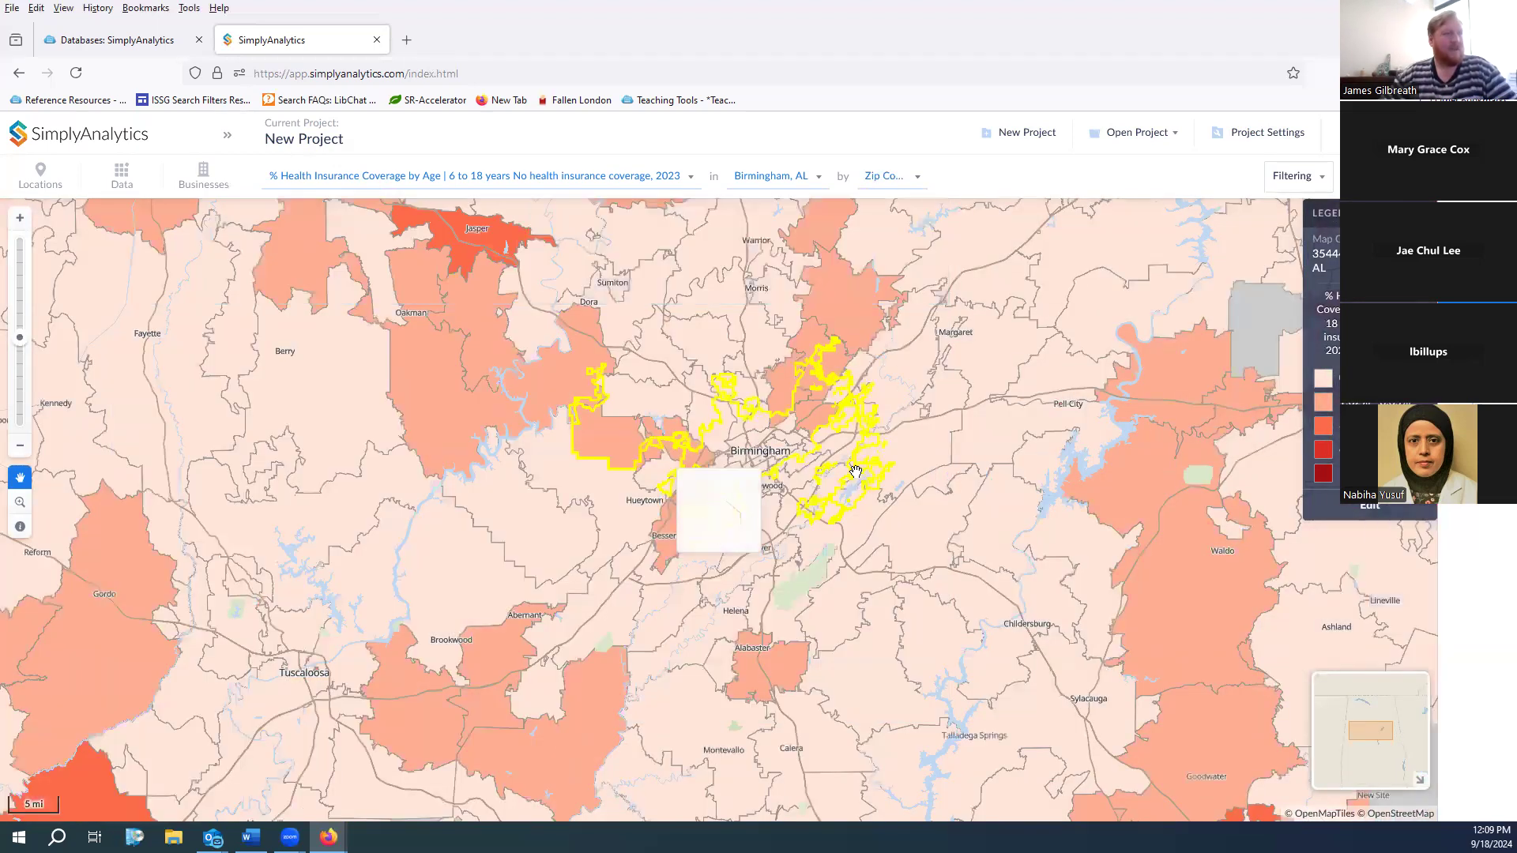
scroll(770, 464, "up", 1)
scroll(770, 464, "up", 1)
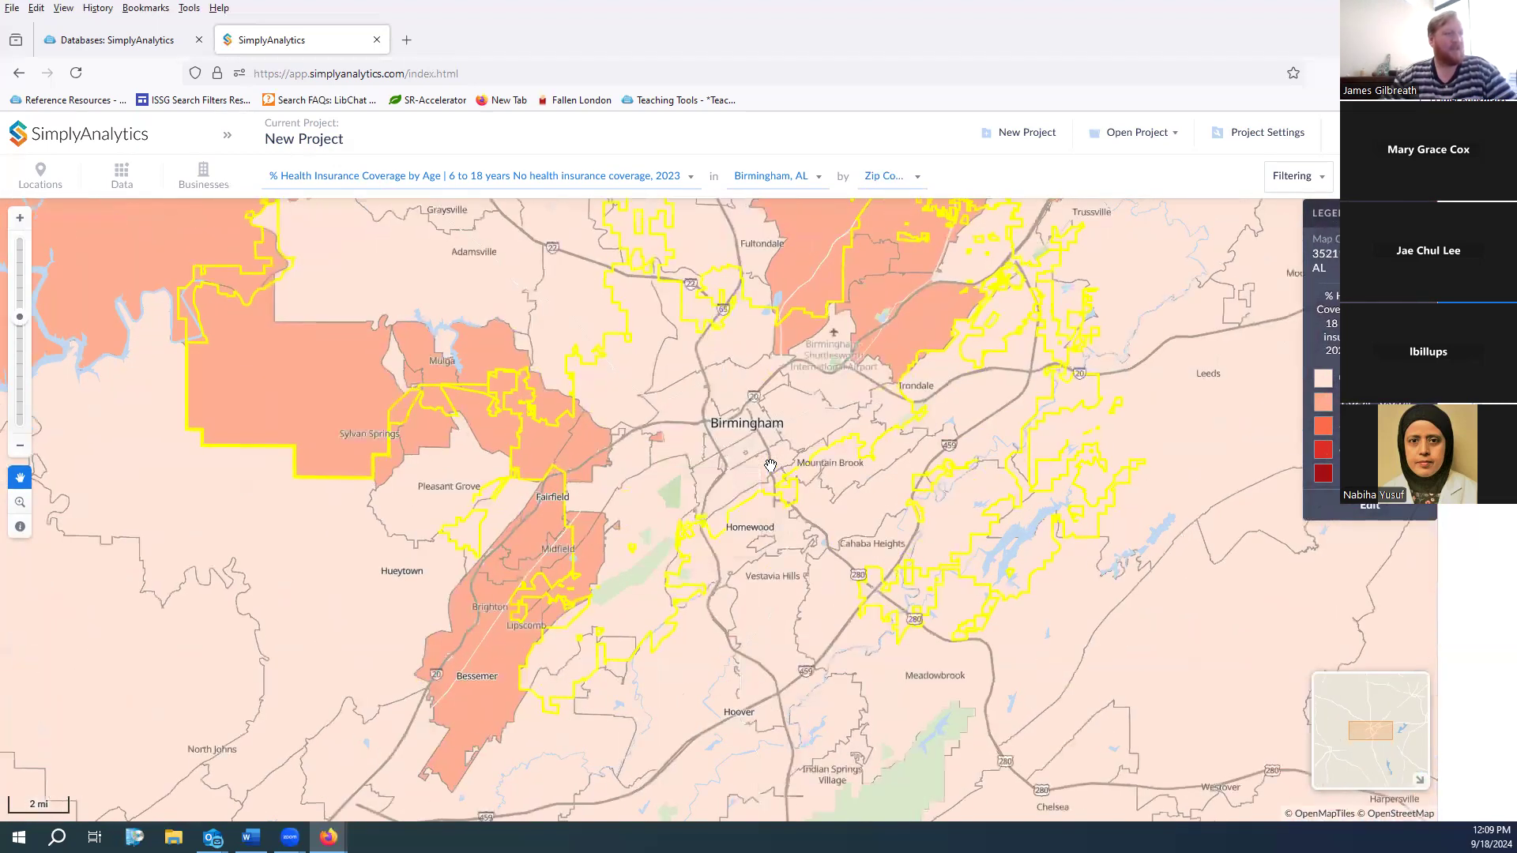
scroll(789, 462, "up", 1)
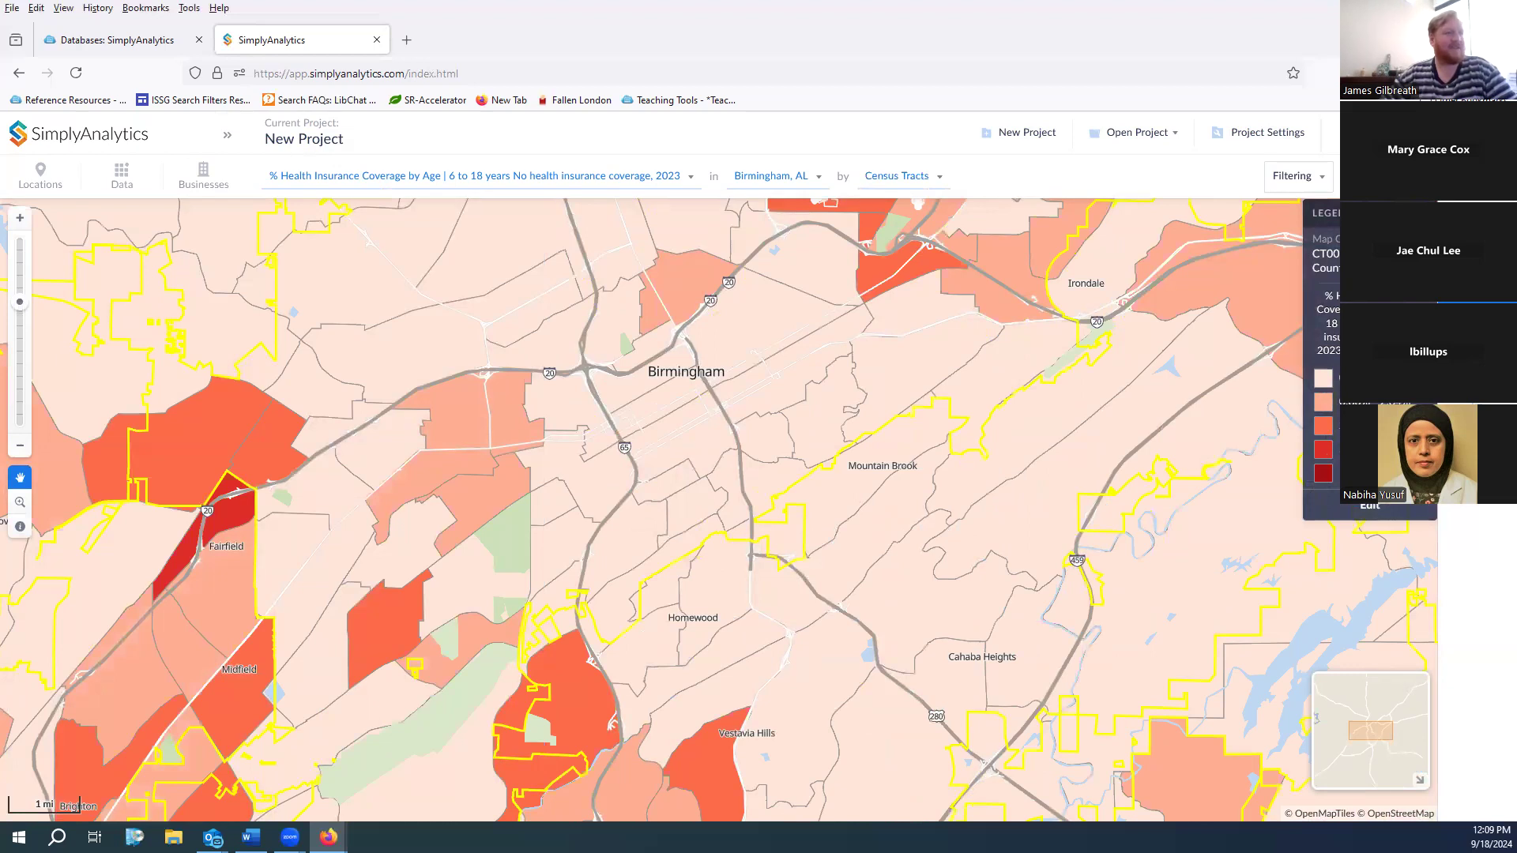
scroll(802, 445, "up", 2)
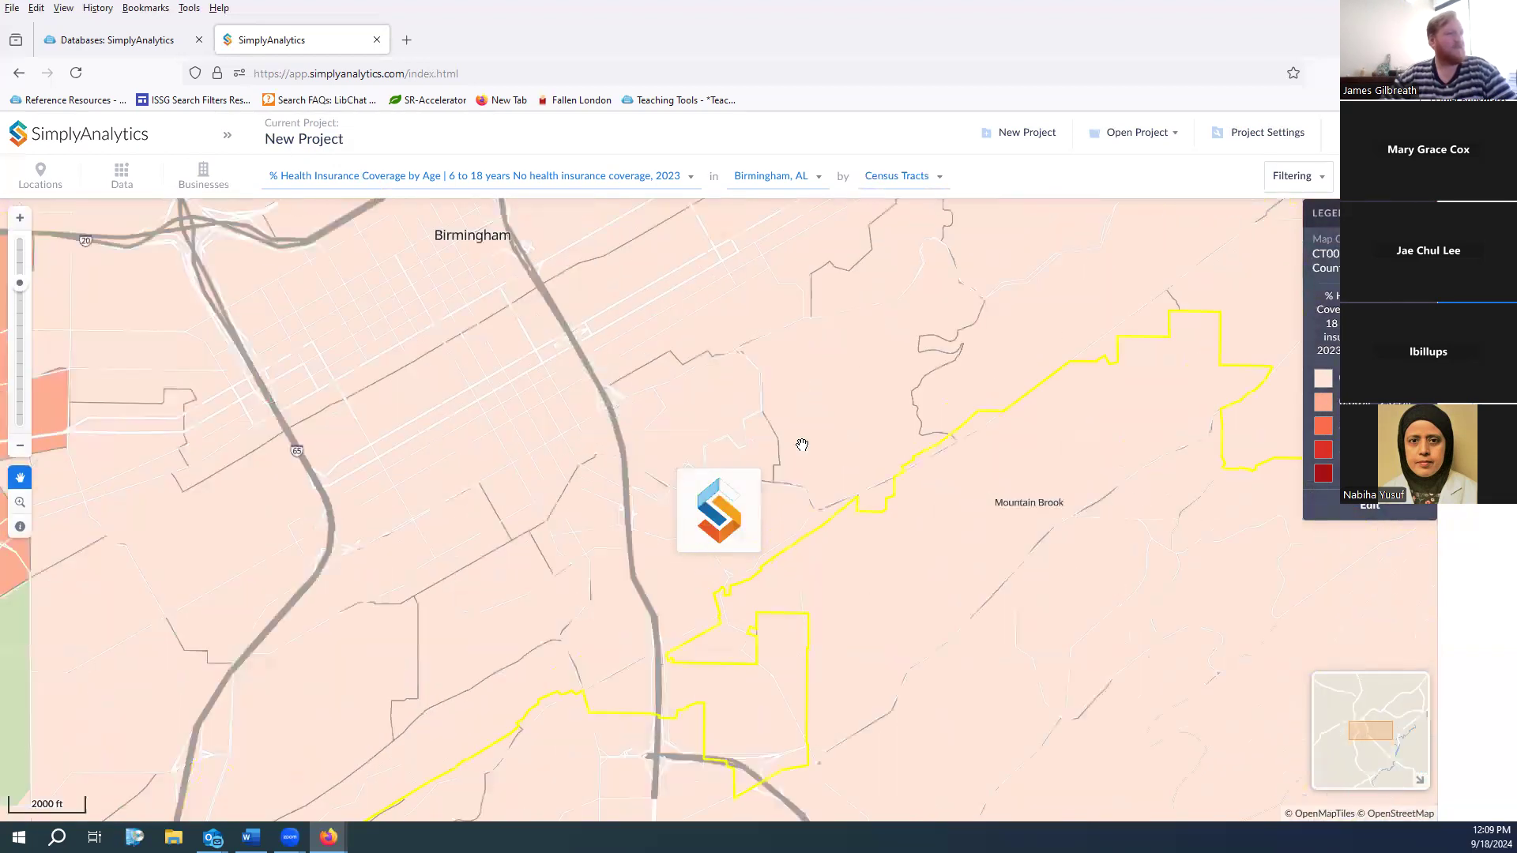
scroll(802, 445, "up", 2)
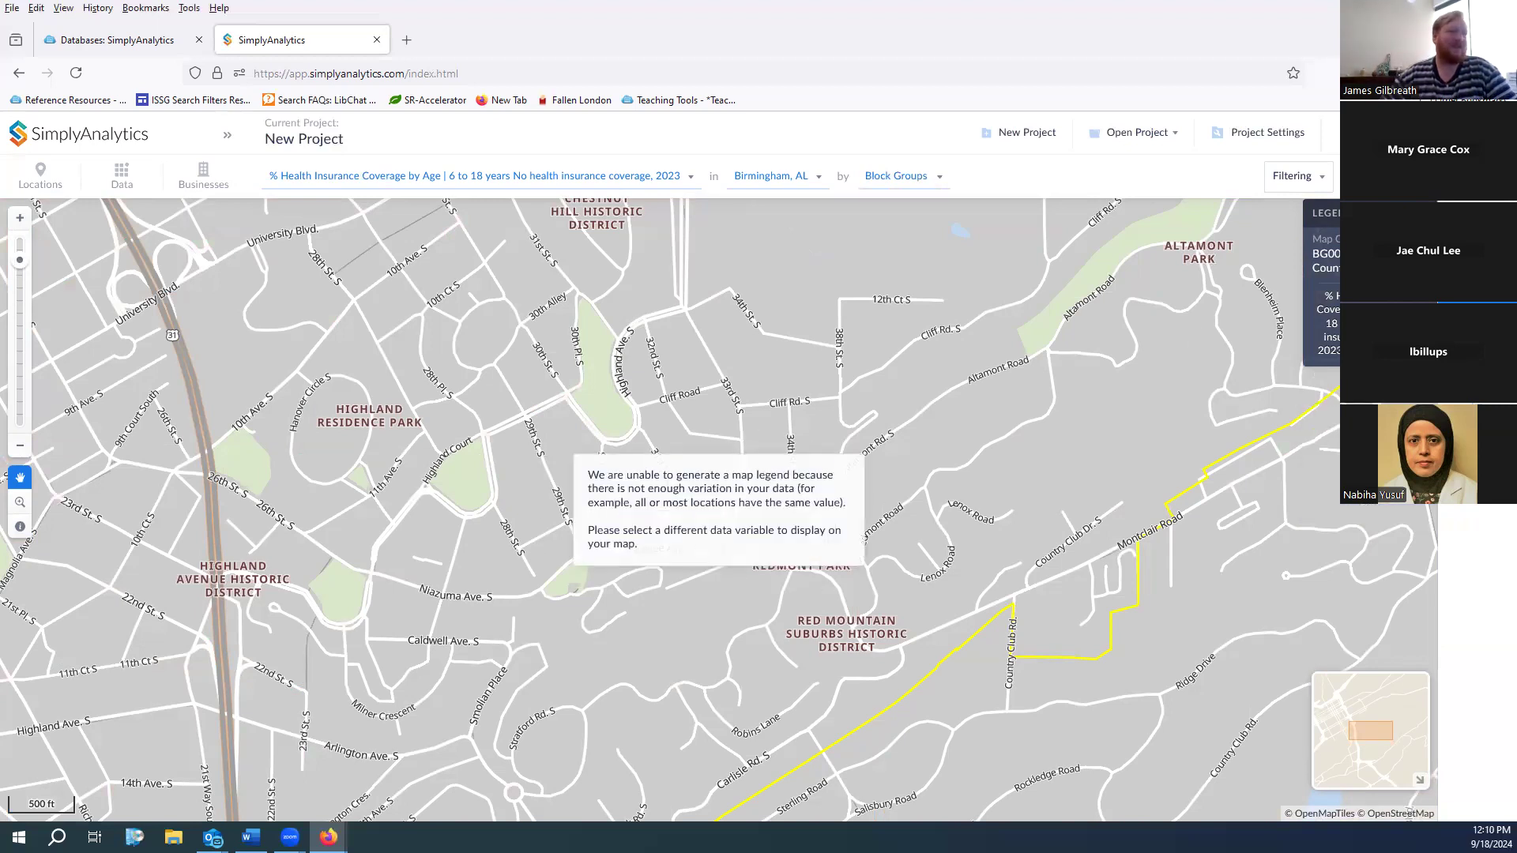
Bring the map back to zip codes around Birmingham and set the legend's classification method to Natural Breaks
scroll(544, 471, "down", 3)
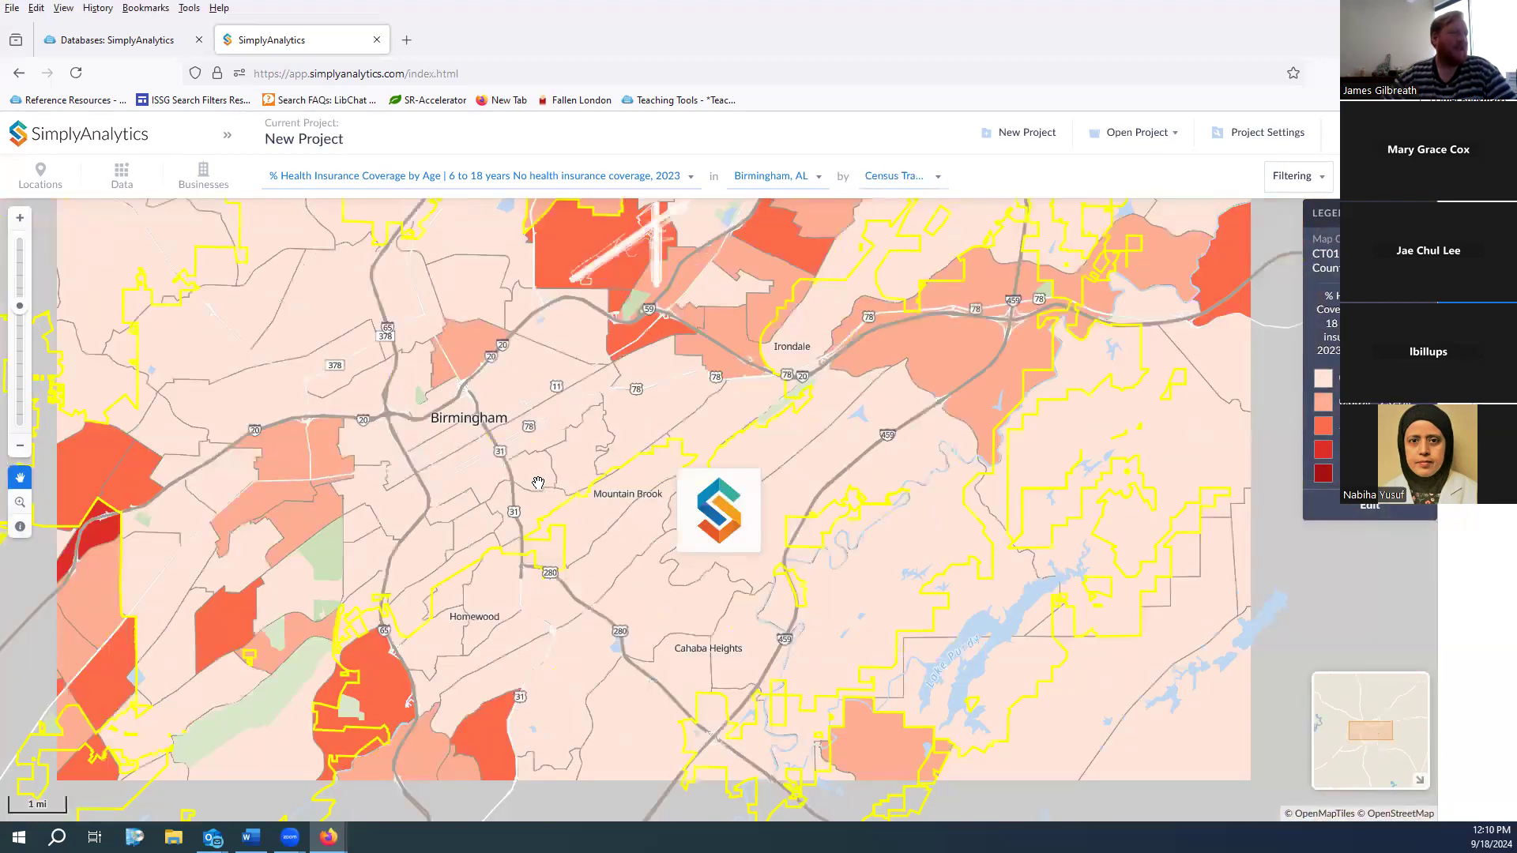
scroll(538, 483, "down", 2)
left_click_drag(489, 458, 767, 465)
scroll(767, 465, "down", 1)
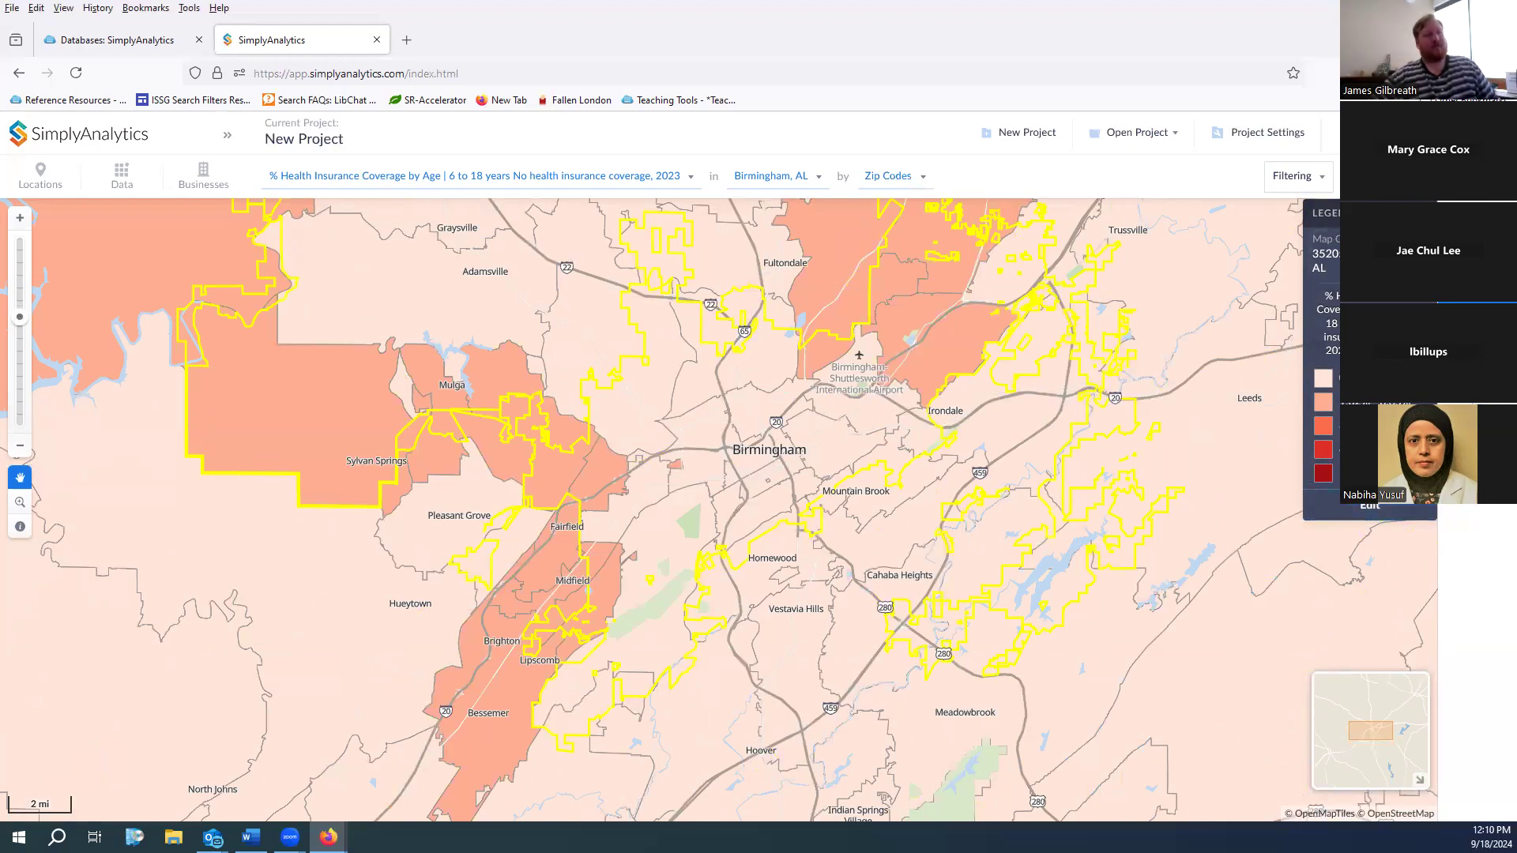
left_click(1374, 513)
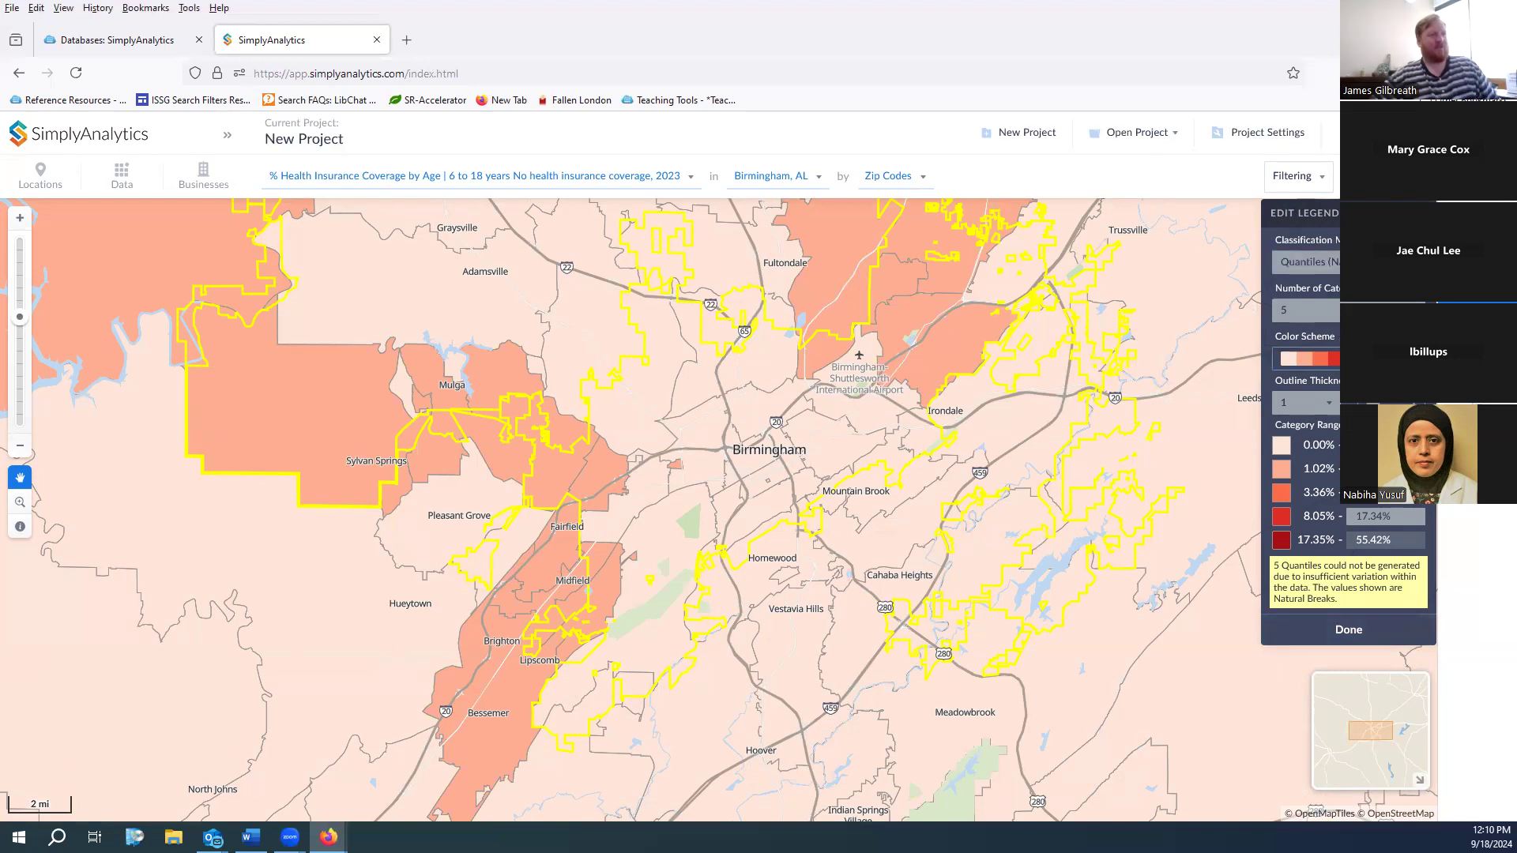
left_click(1375, 310)
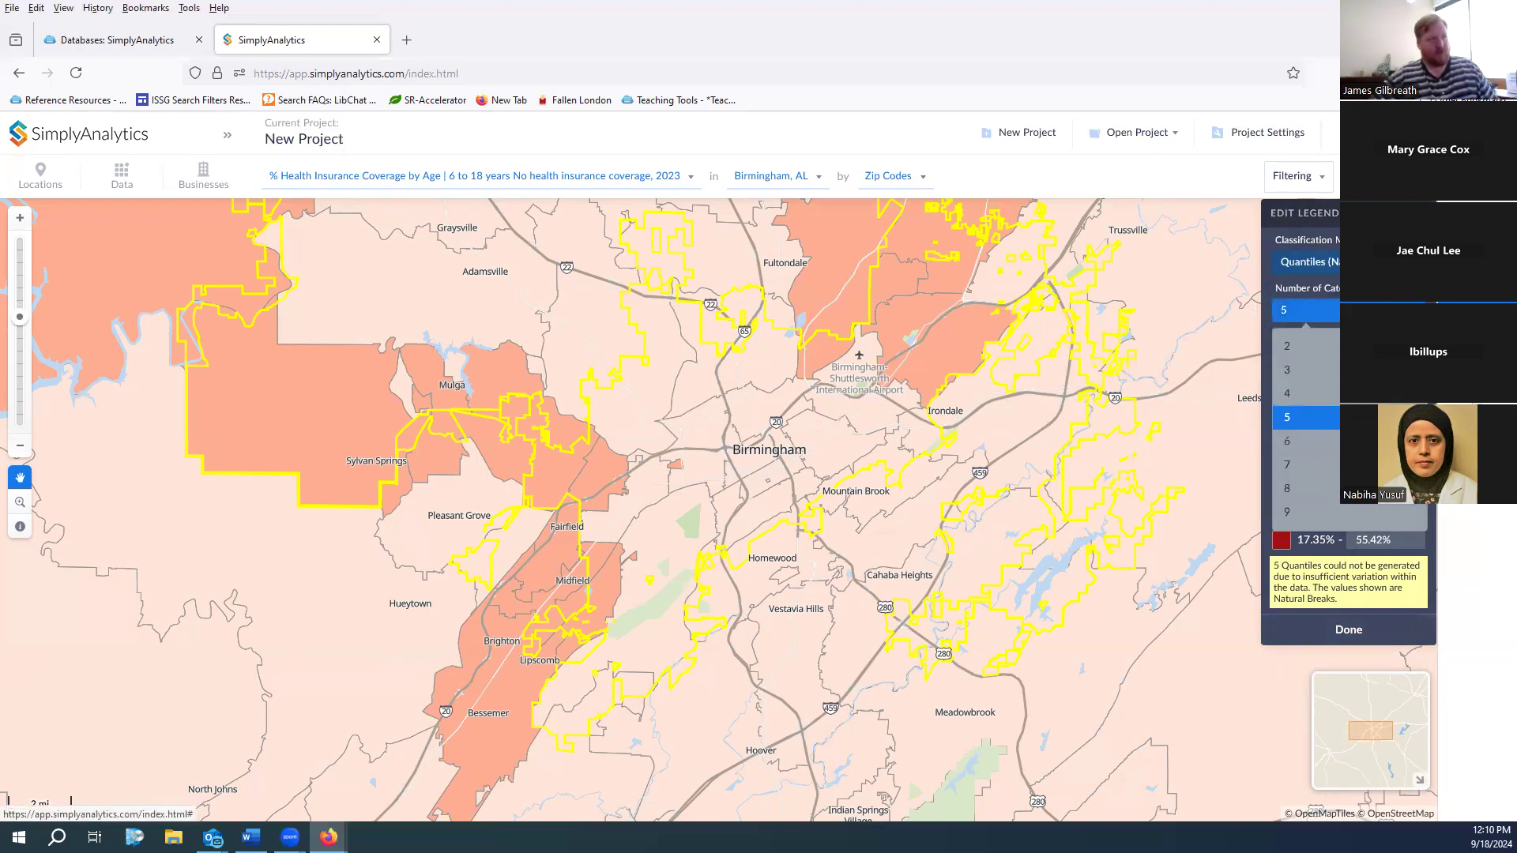
left_click(1308, 261)
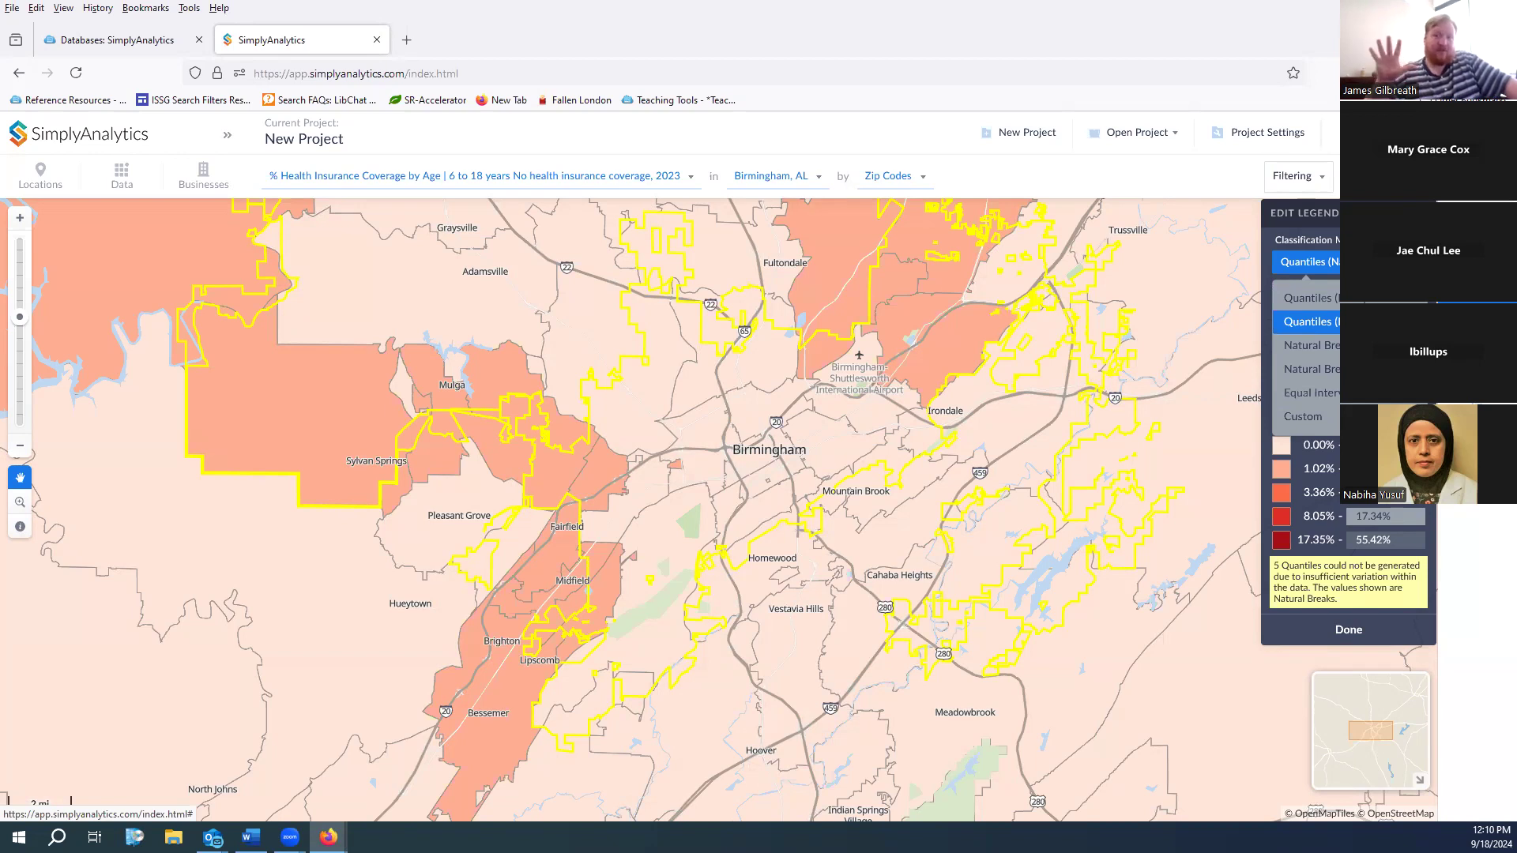
left_click(1335, 345)
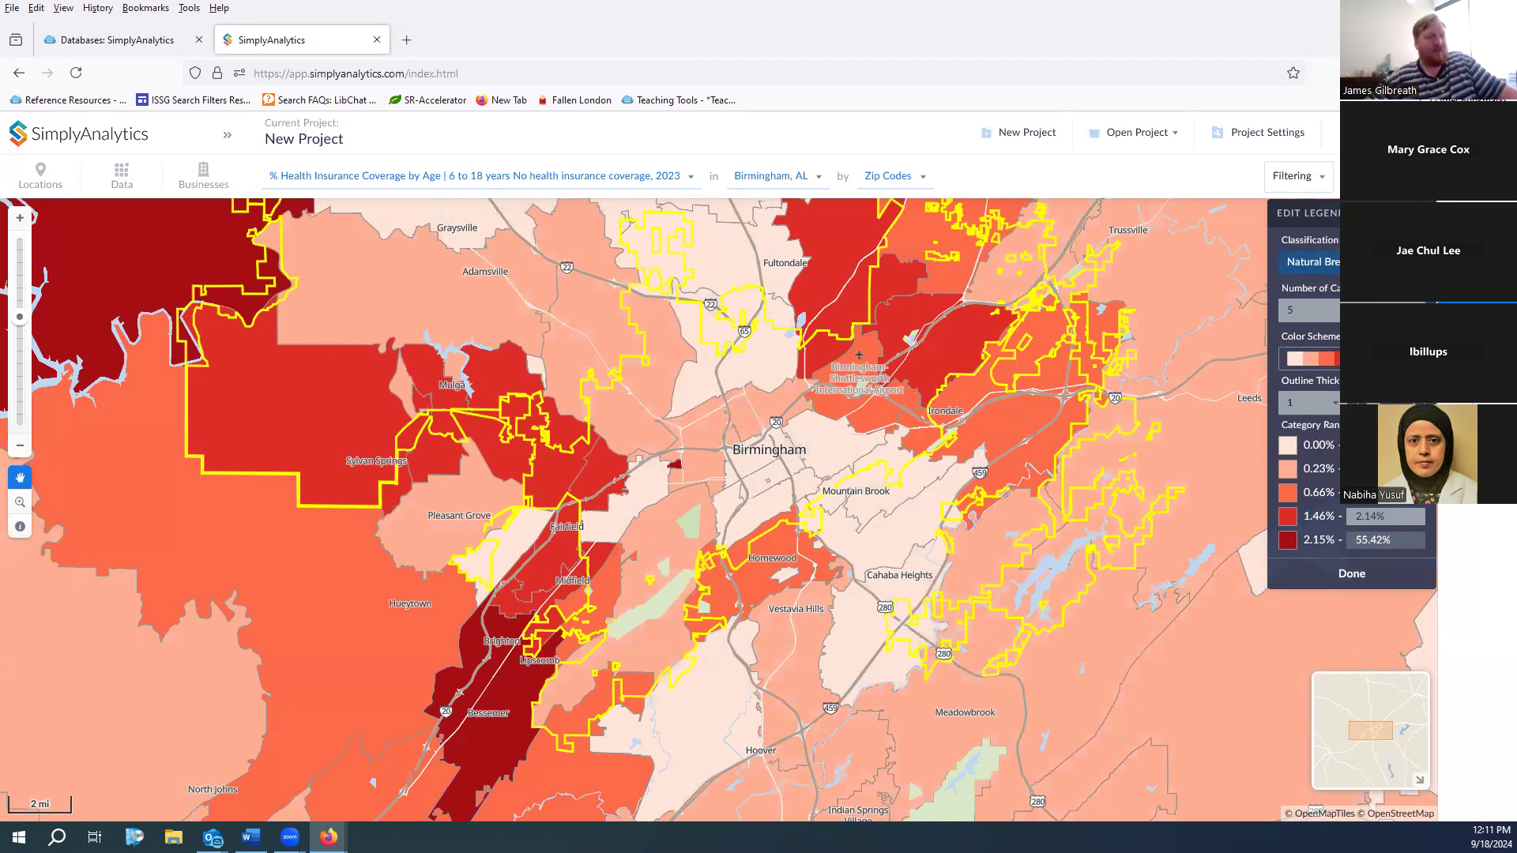
Compare the Quantiles classification with Natural Breaks on the map, ending on Natural Breaks
left_click(1374, 263)
left_click(1374, 317)
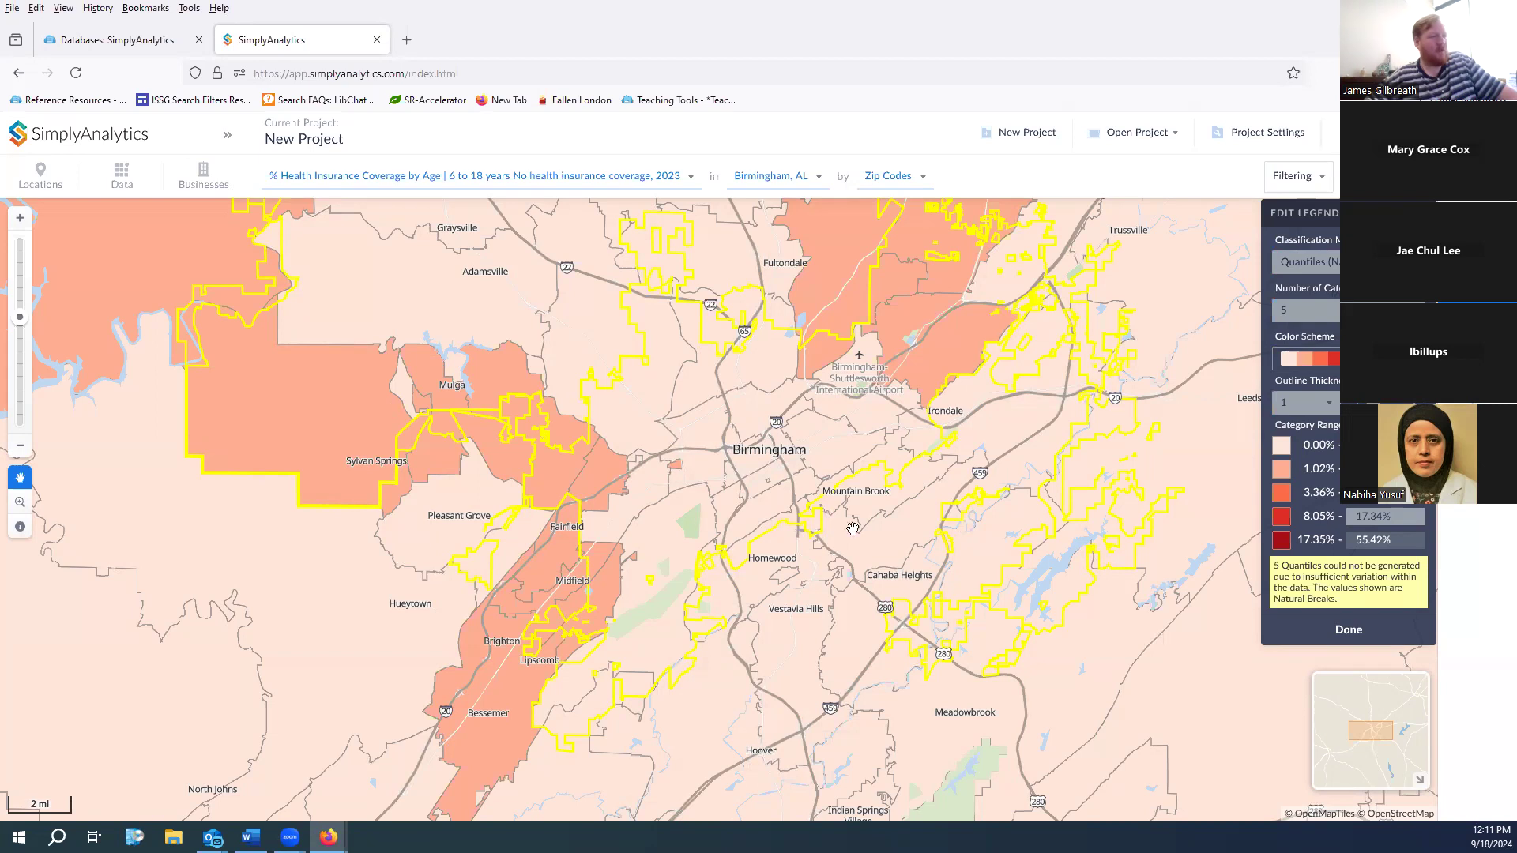
left_click(1305, 261)
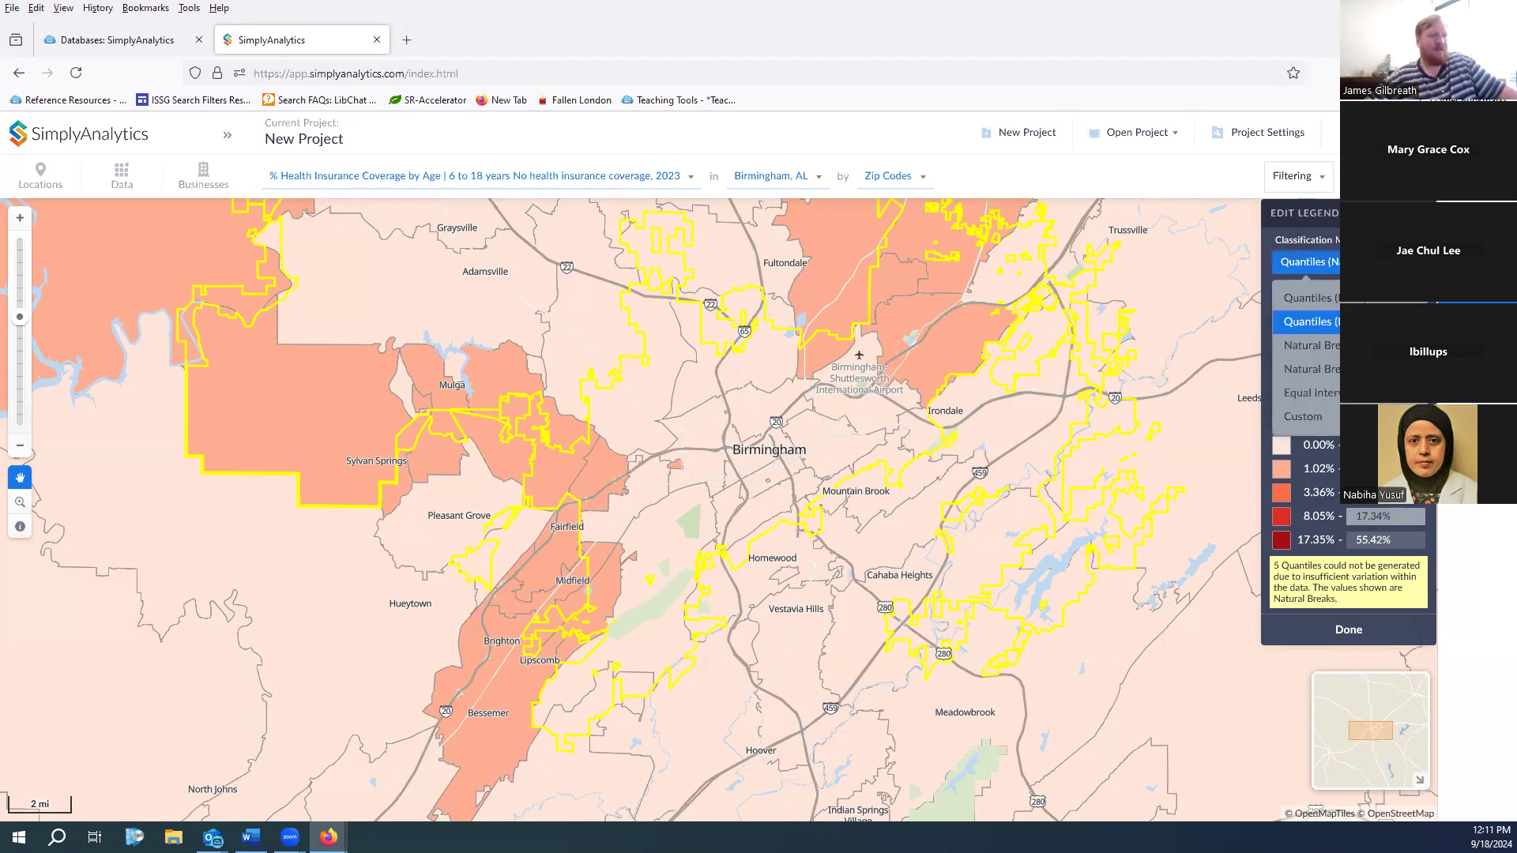
left_click(1307, 345)
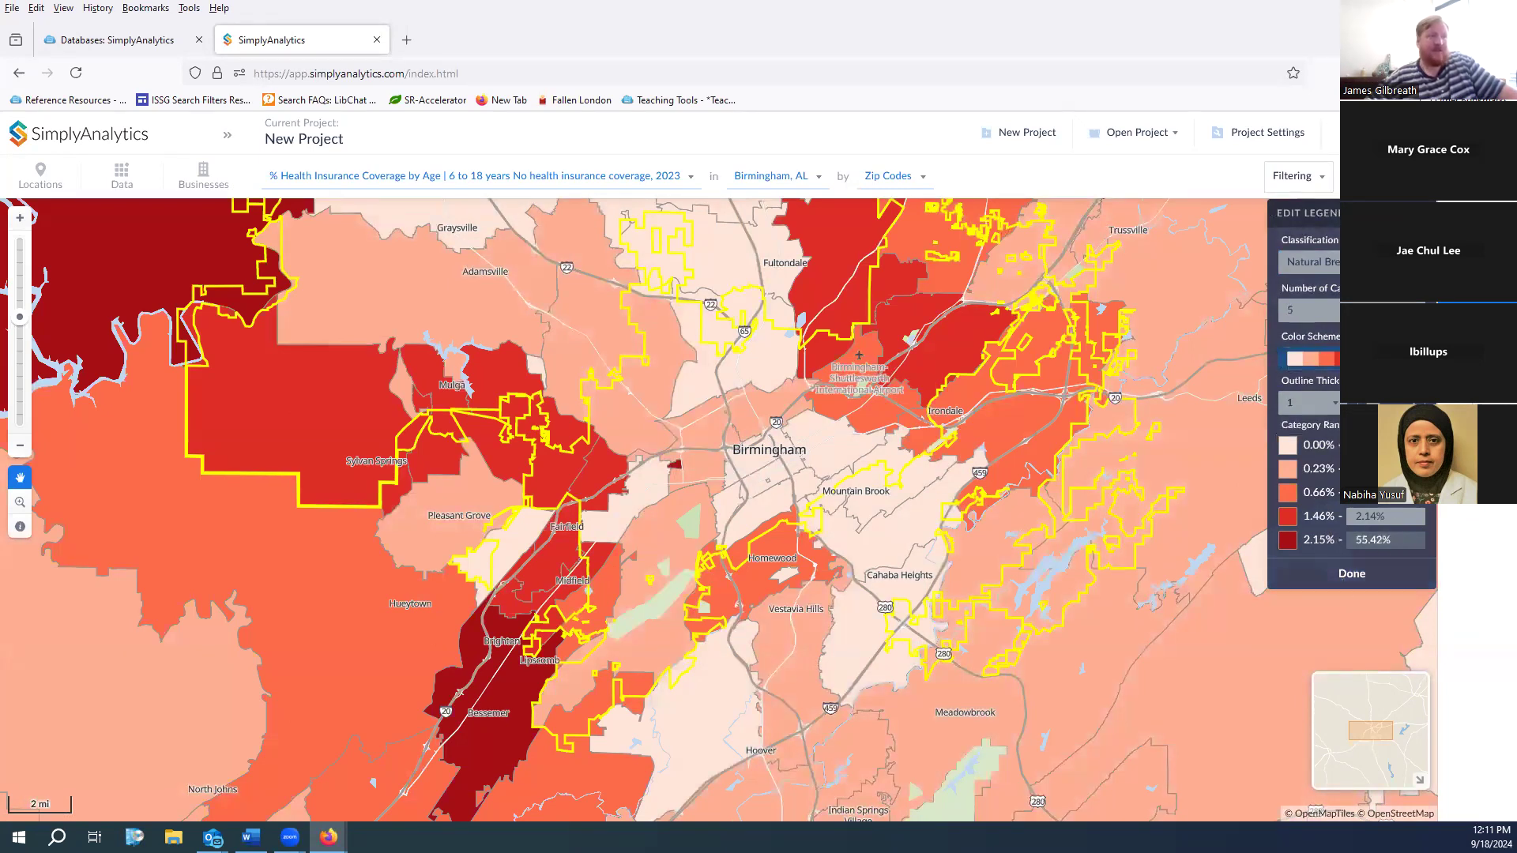
Look through the legend's available color schemes without changing the current one and finish editing the legend
left_click(1311, 359)
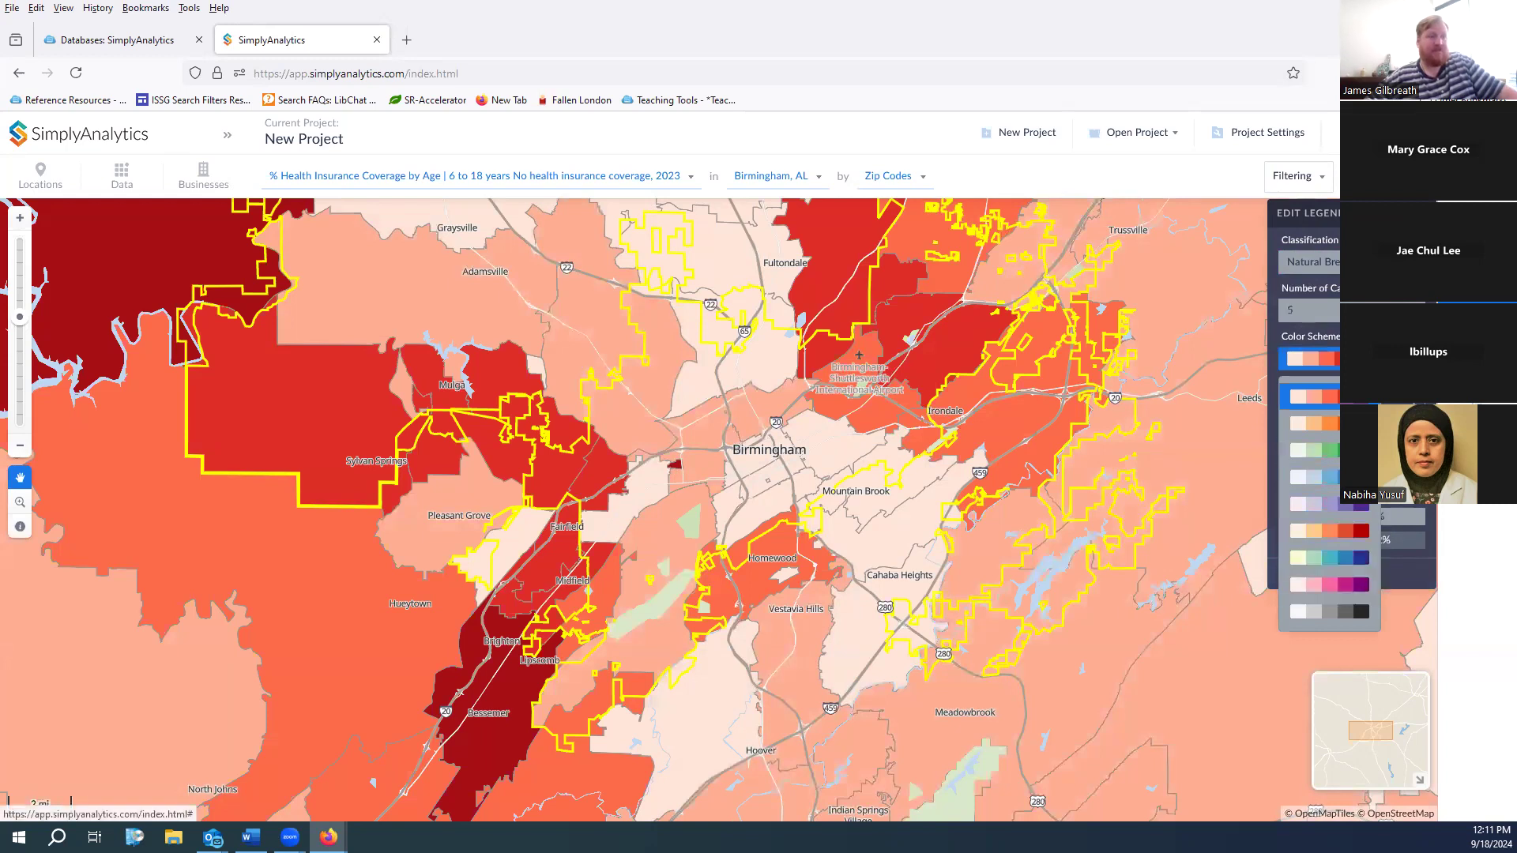
left_click(1390, 485)
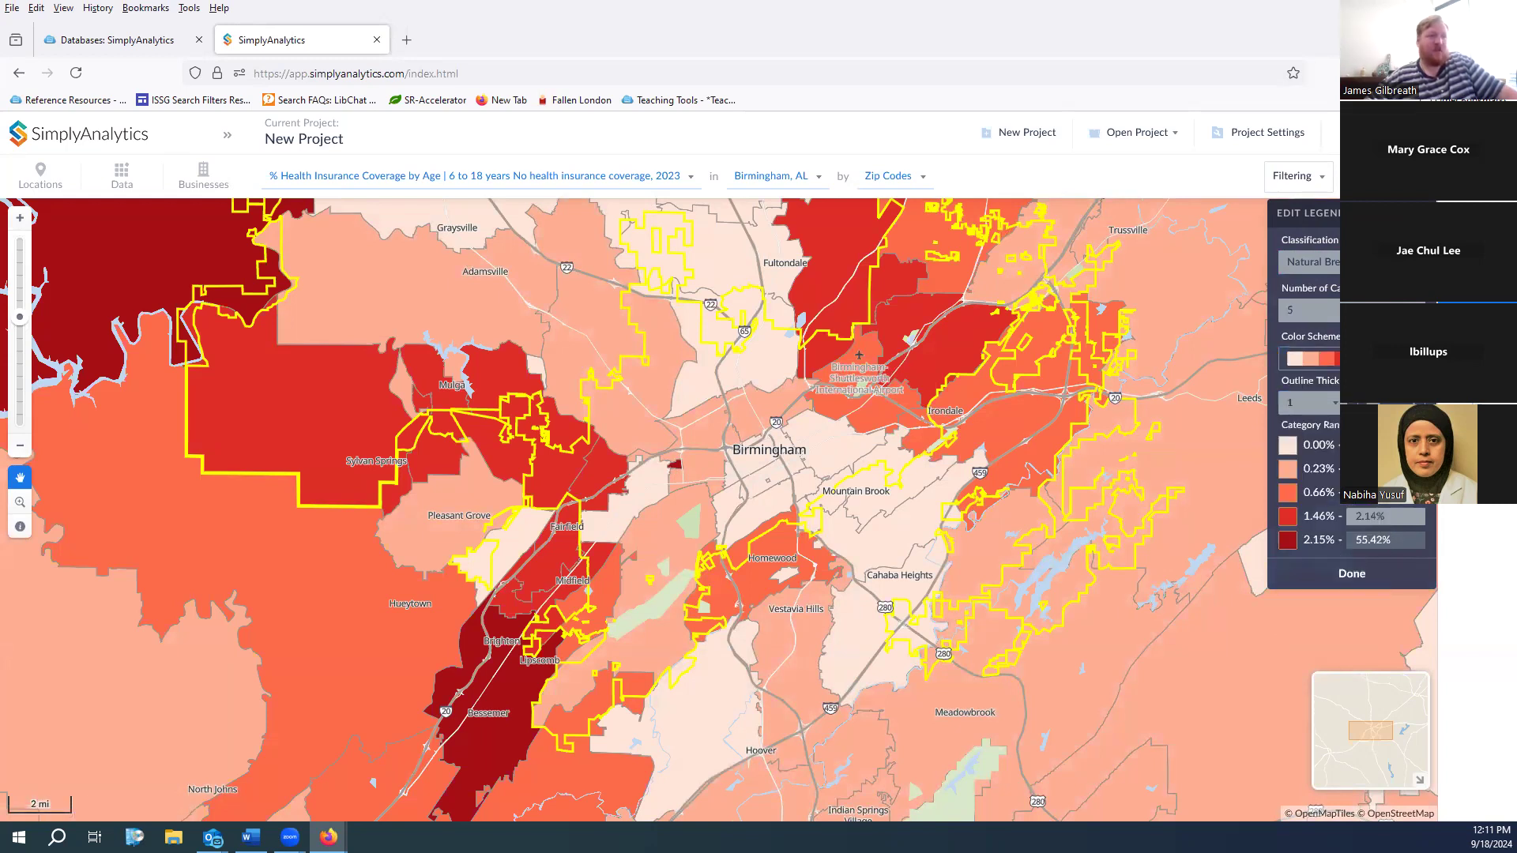
left_click(1343, 581)
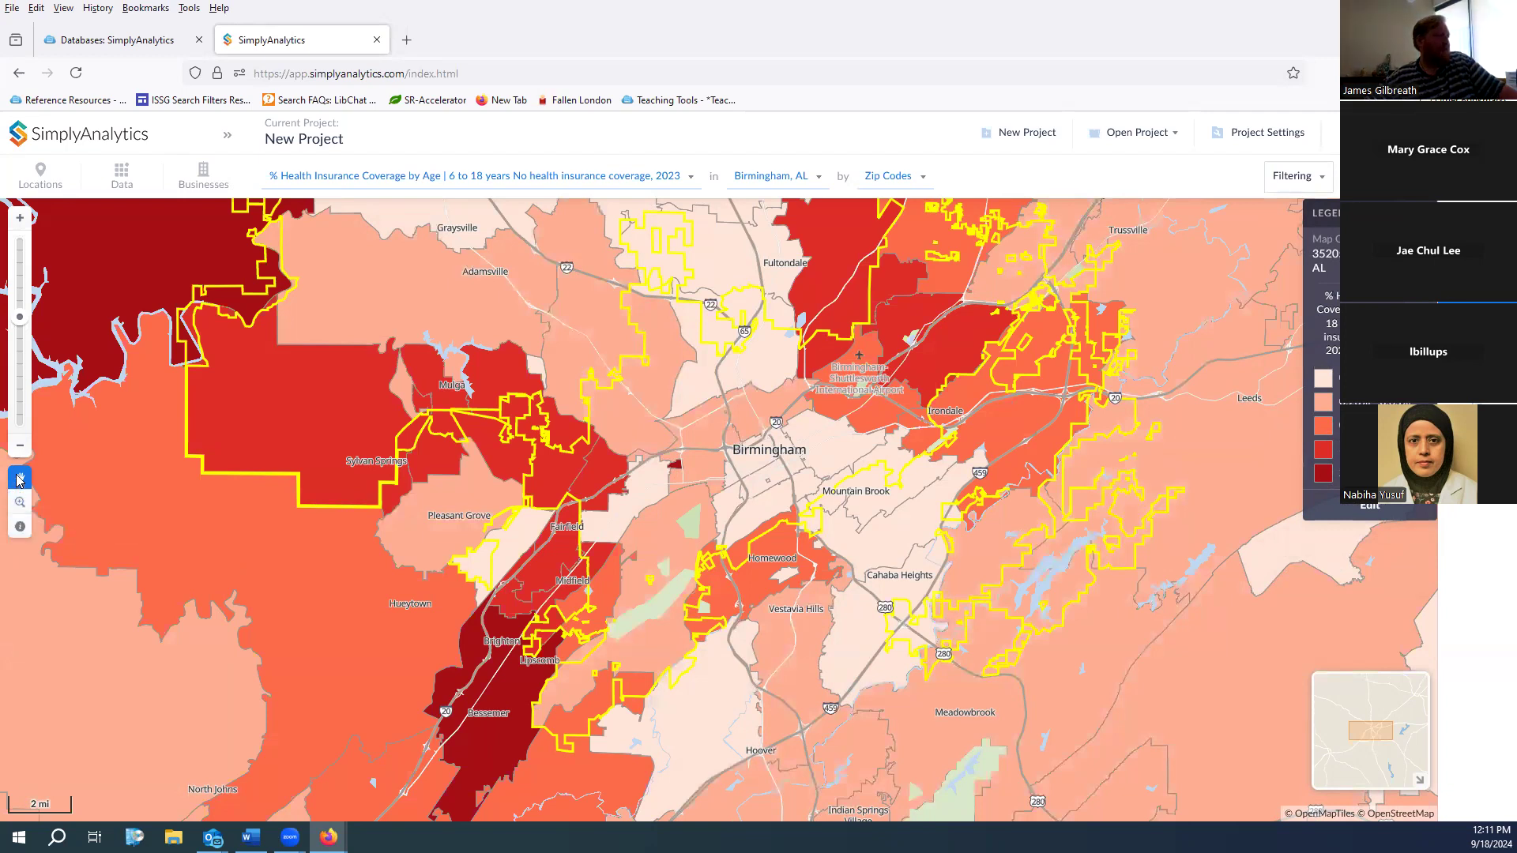
Pan around the Birmingham zip codes and zoom into a boxed area around Bessemer and Hueytown
left_click_drag(754, 380, 800, 367)
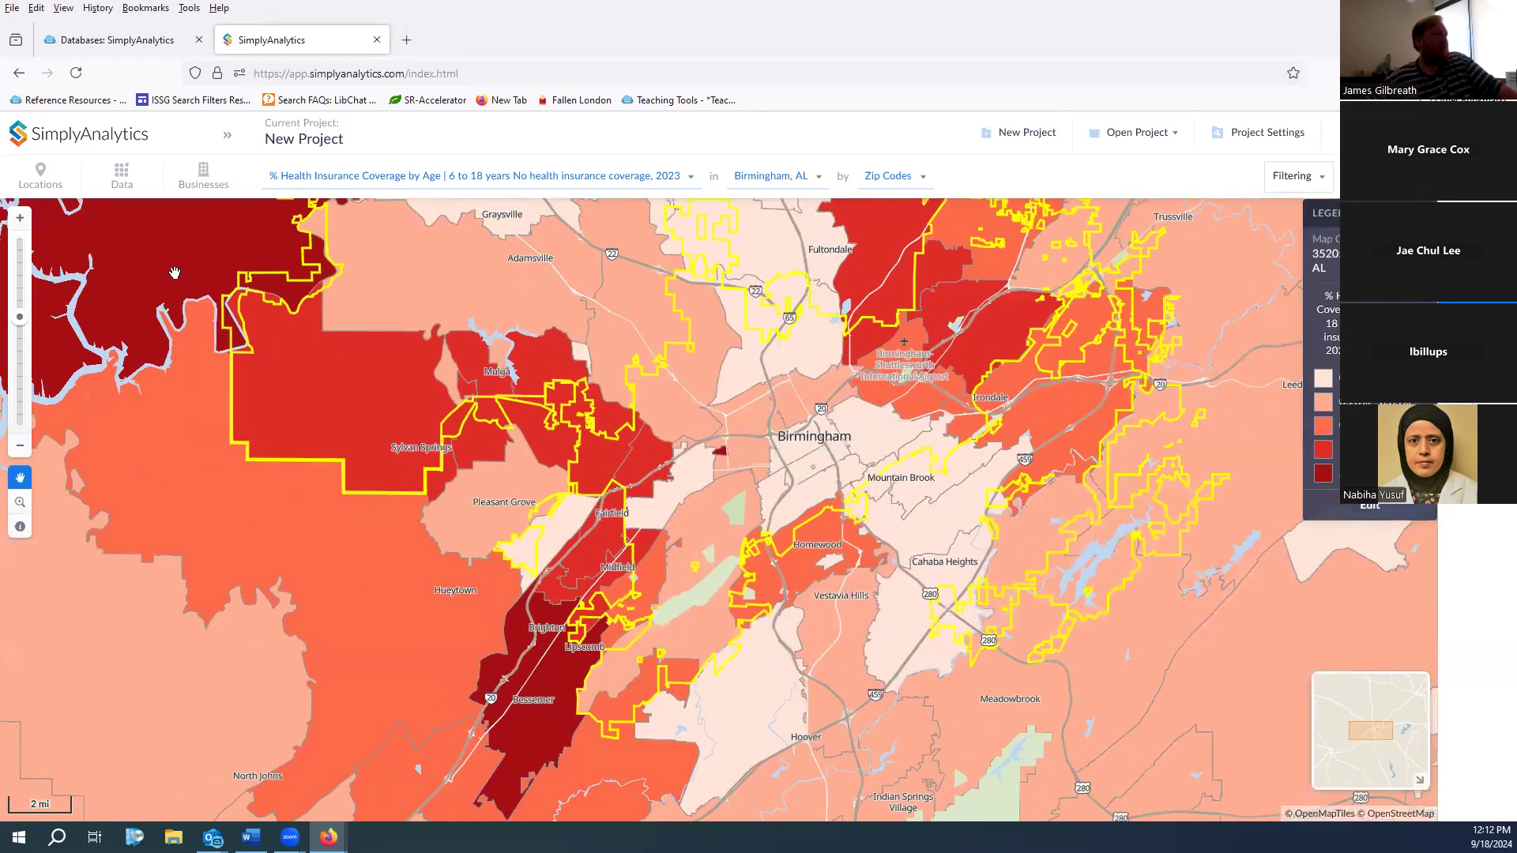
left_click_drag(541, 261, 523, 315)
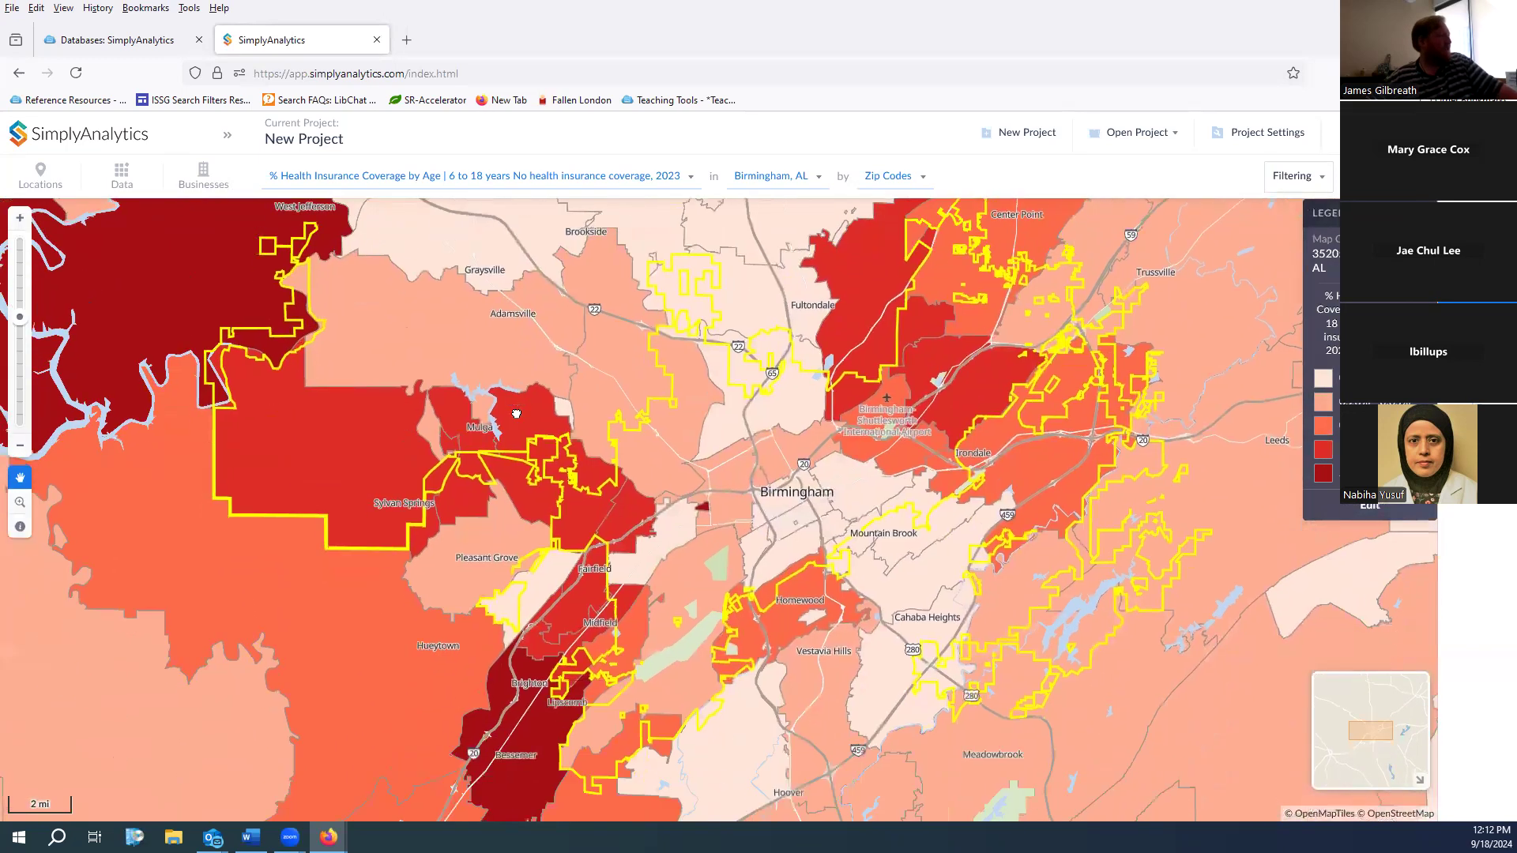
left_click_drag(534, 545, 638, 433)
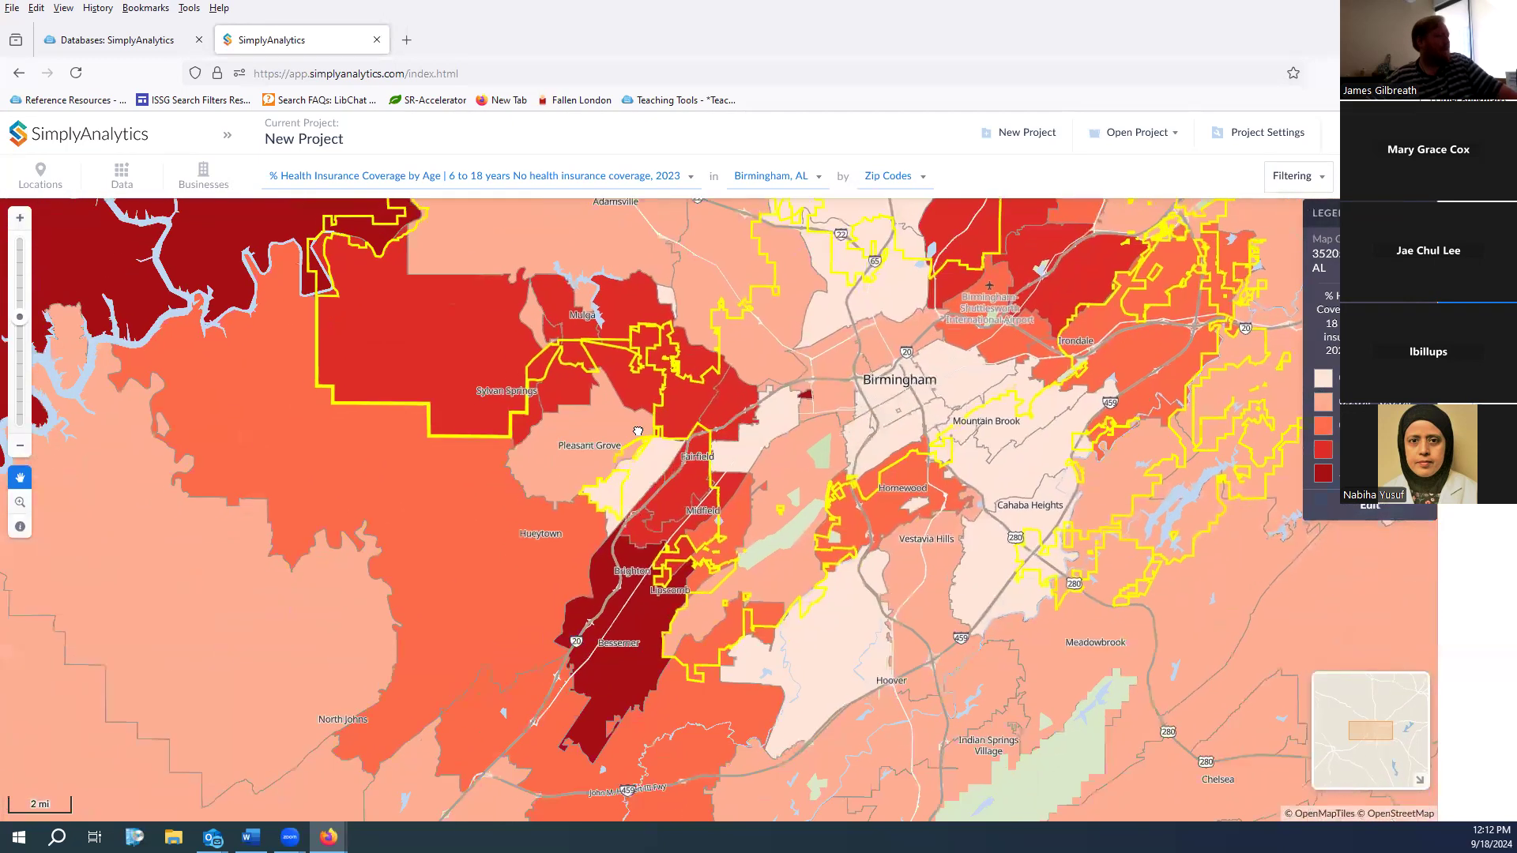
left_click(23, 506)
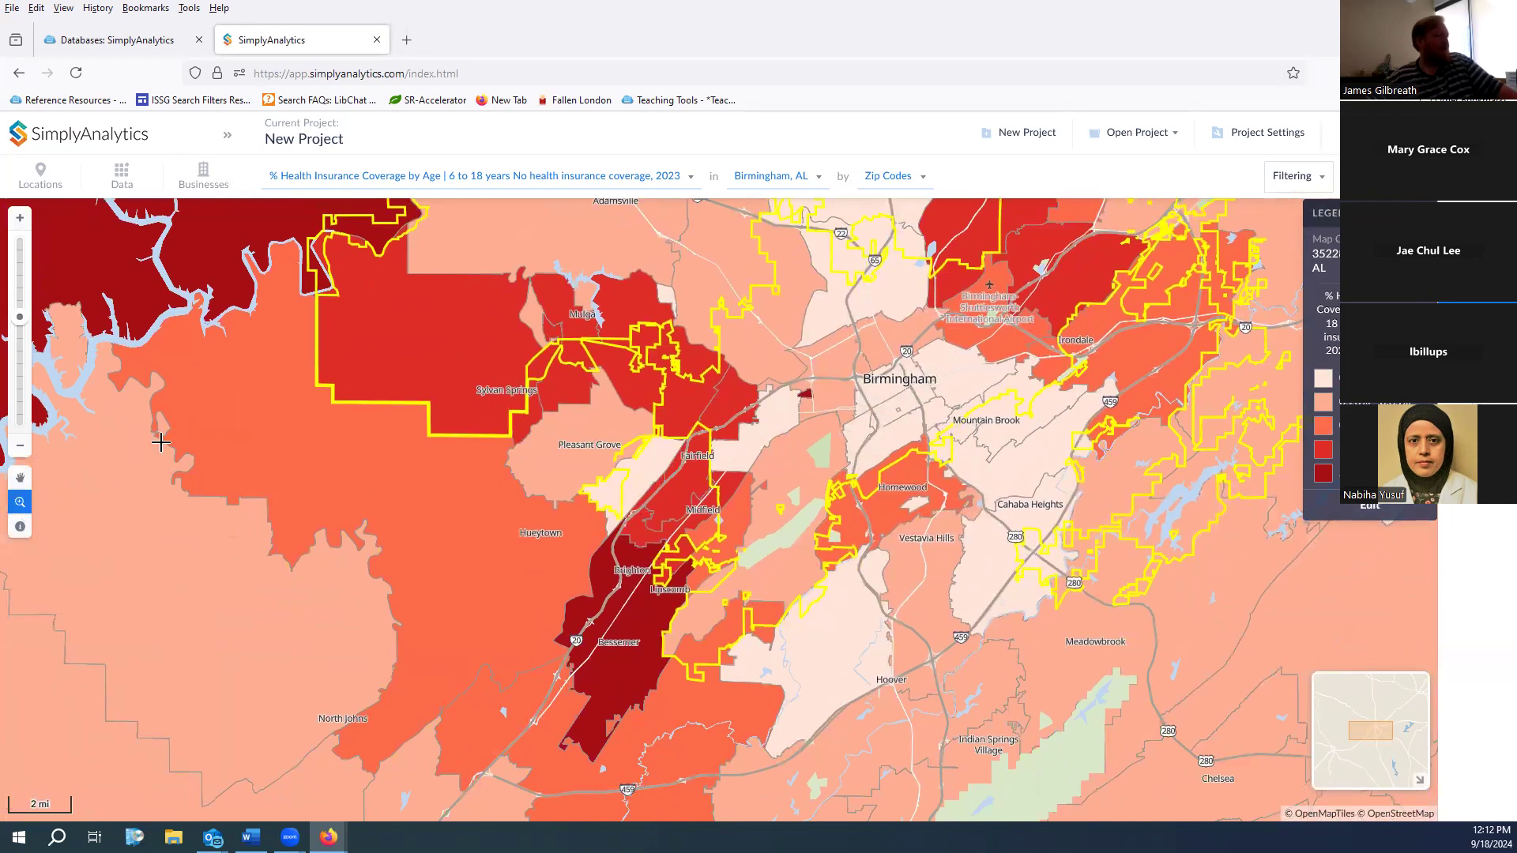
left_click_drag(138, 299, 849, 787)
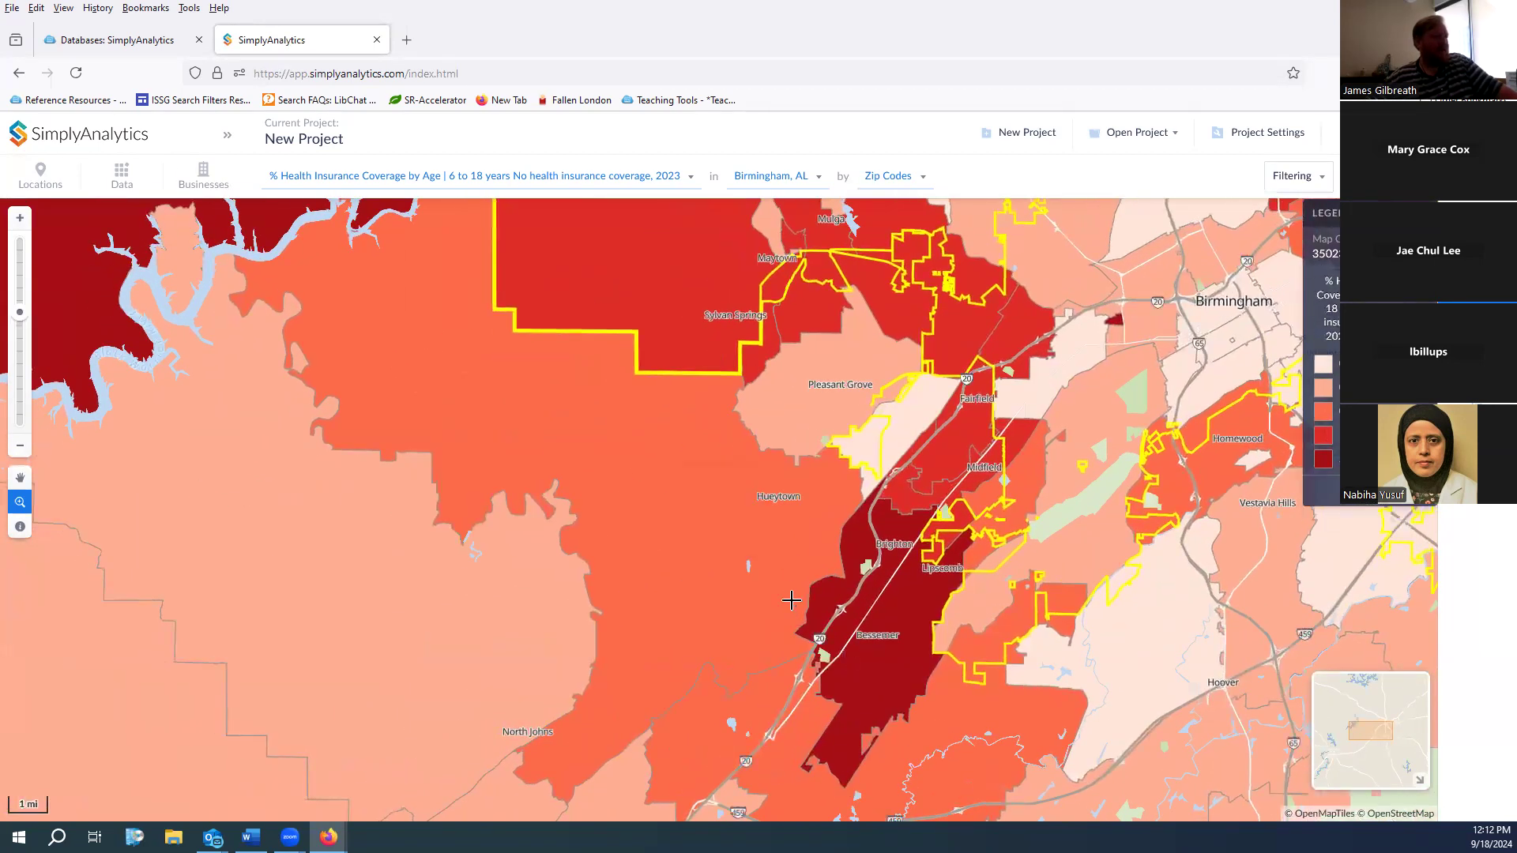
Look up the location details of the Bessemer zip code and an area farther west, and return to panning the map
left_click(21, 534)
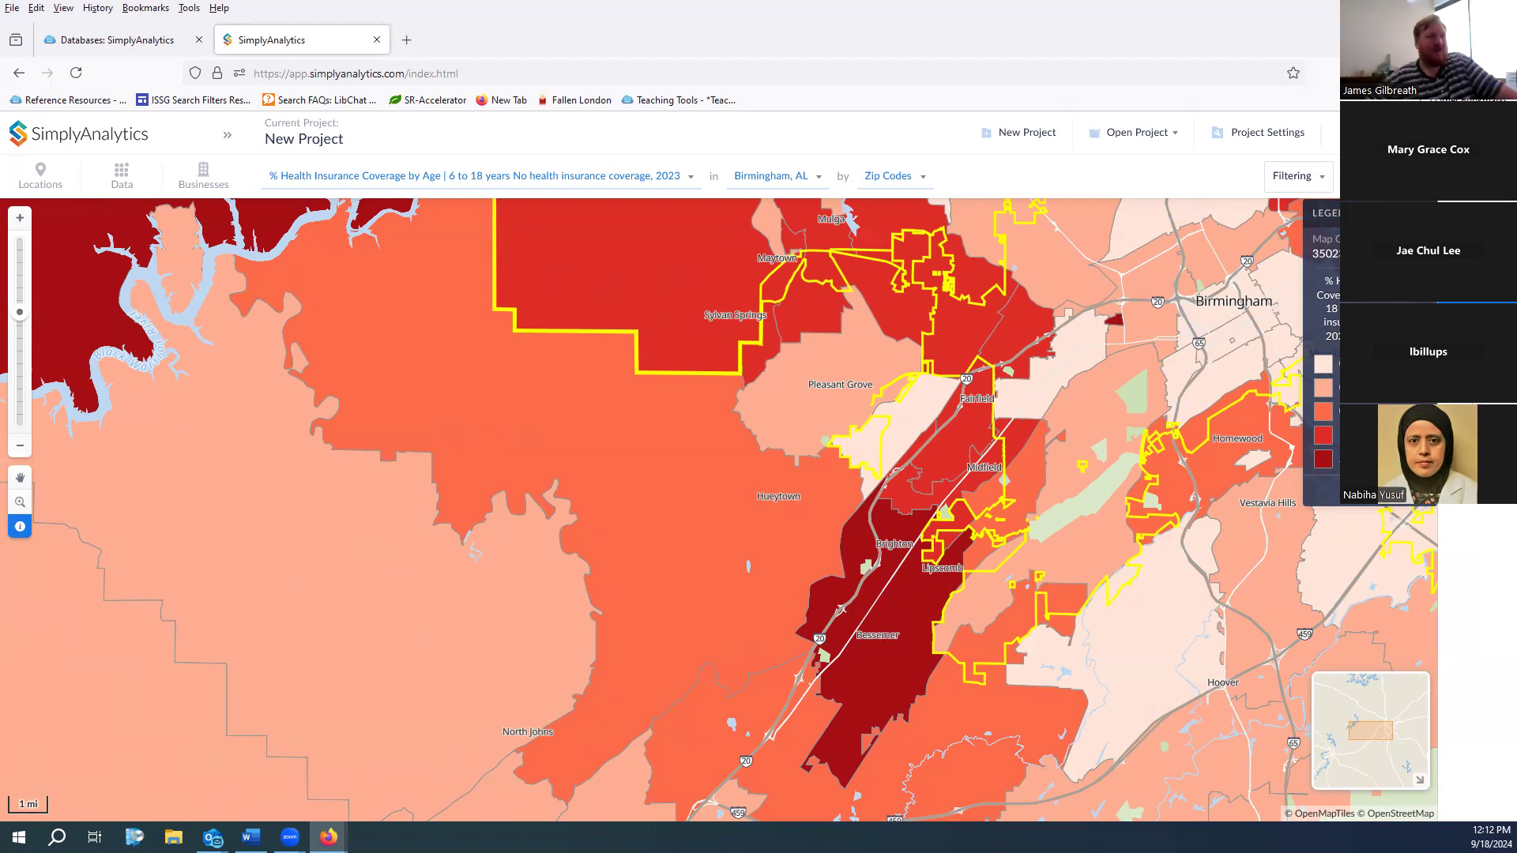
left_click(898, 608)
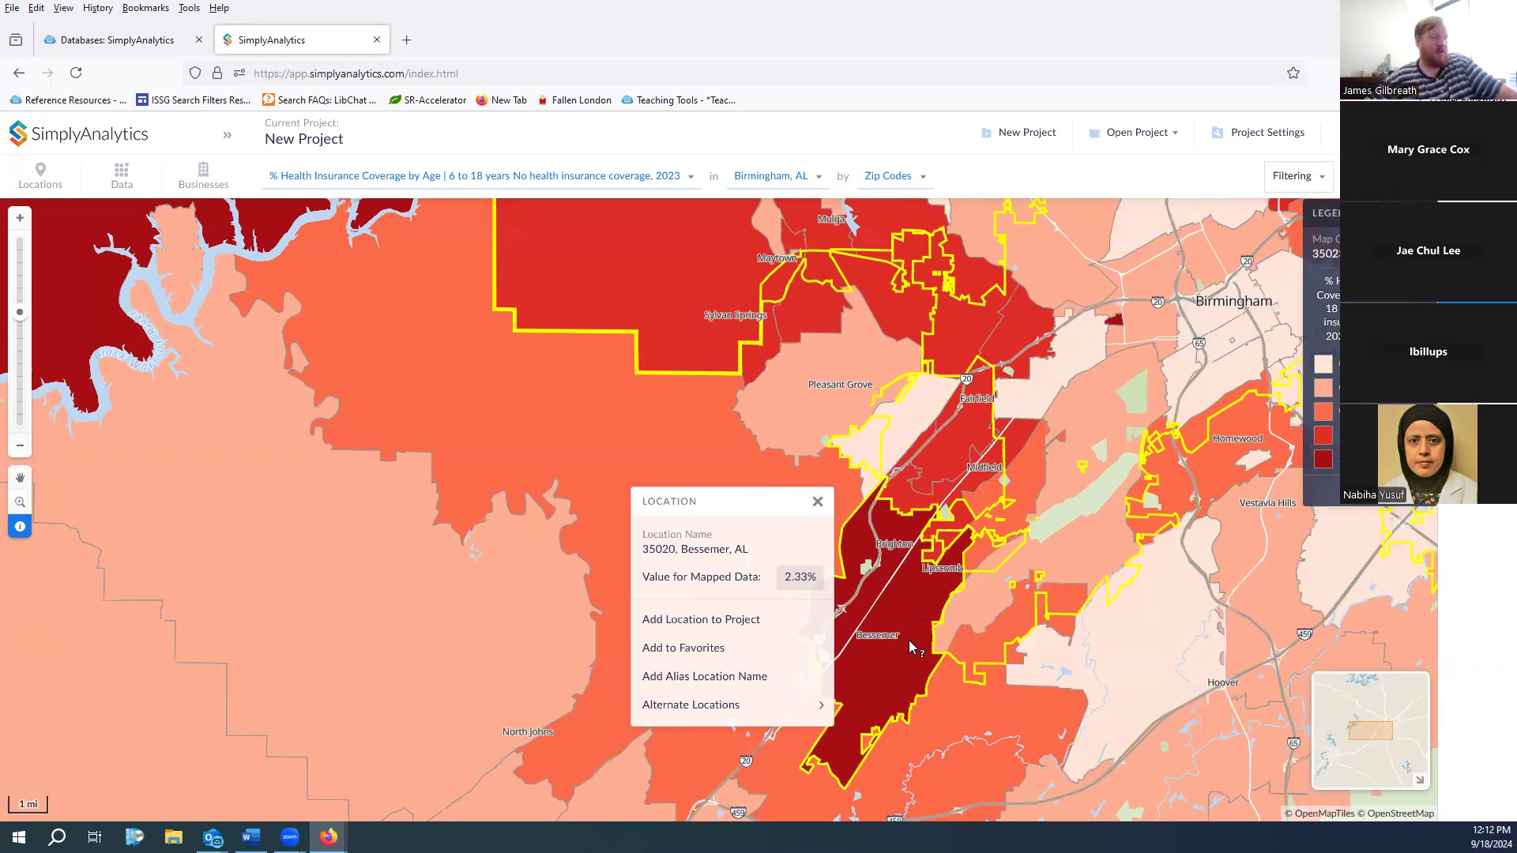
left_click(433, 463)
left_click(409, 542)
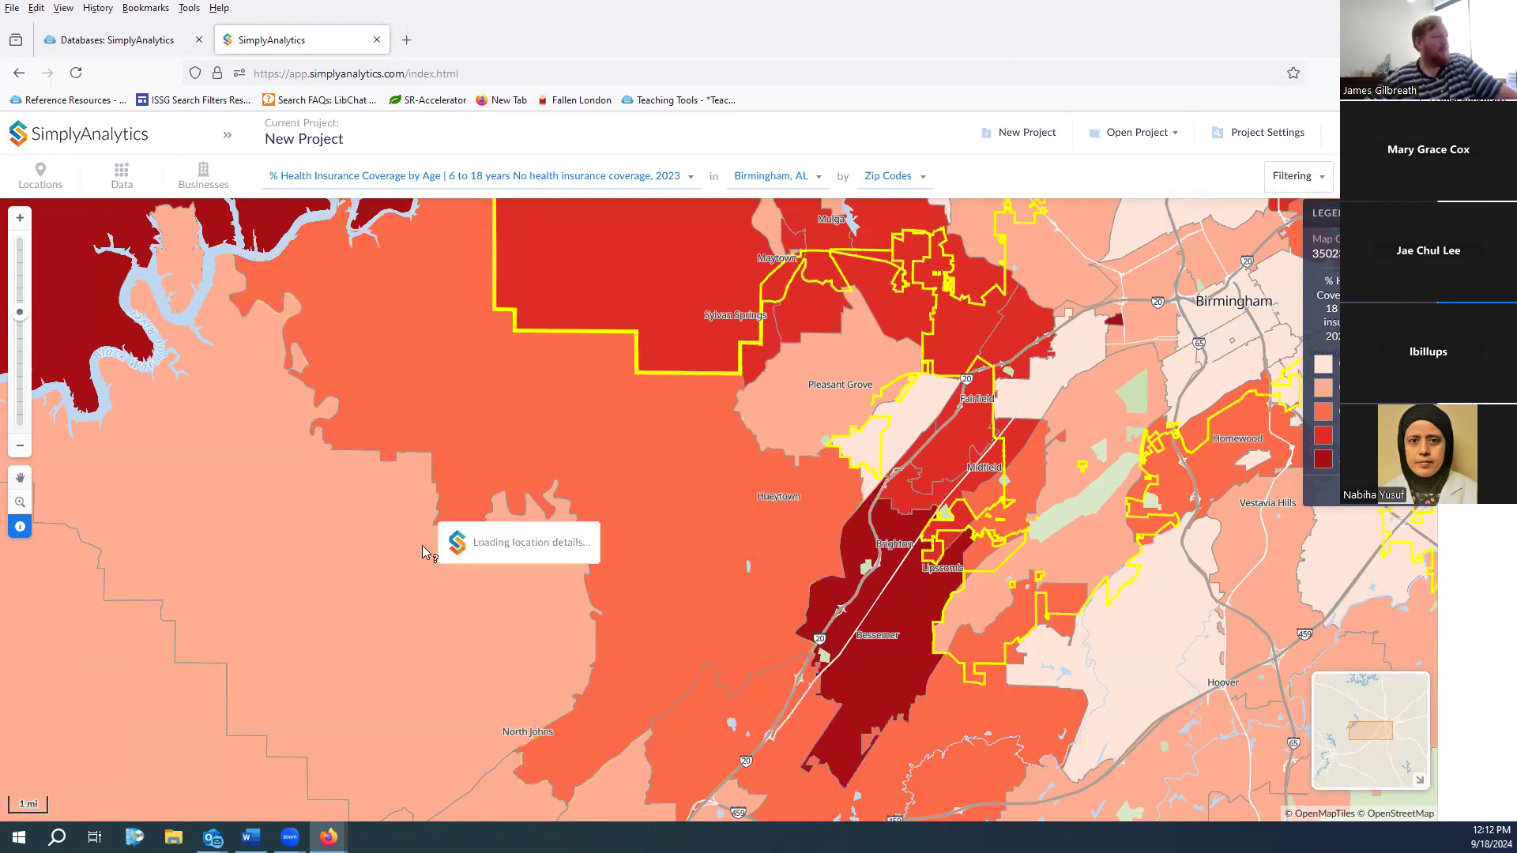
left_click(21, 479)
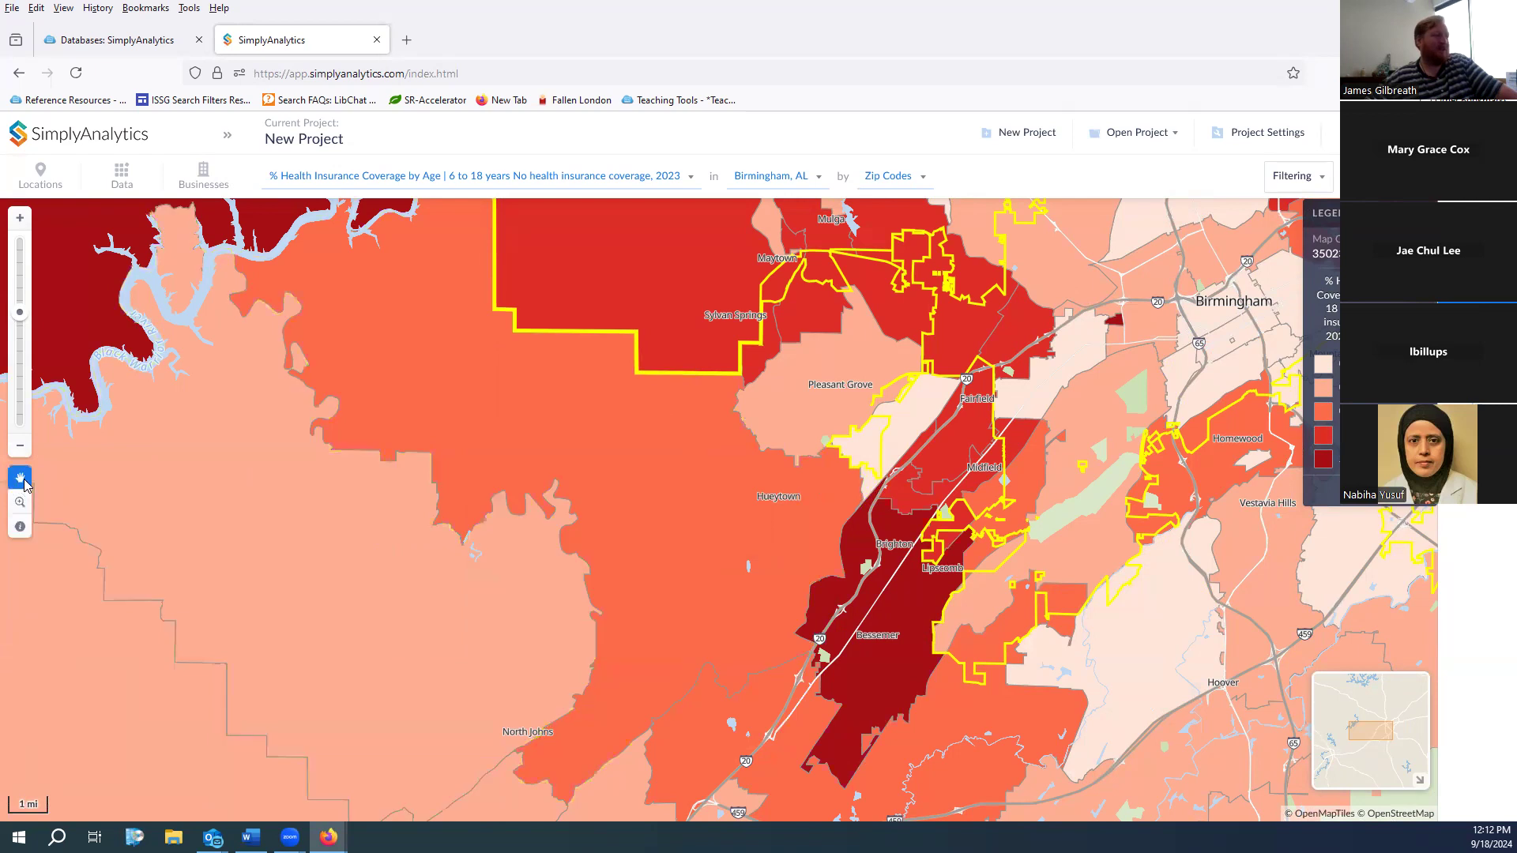
left_click_drag(540, 432, 585, 450)
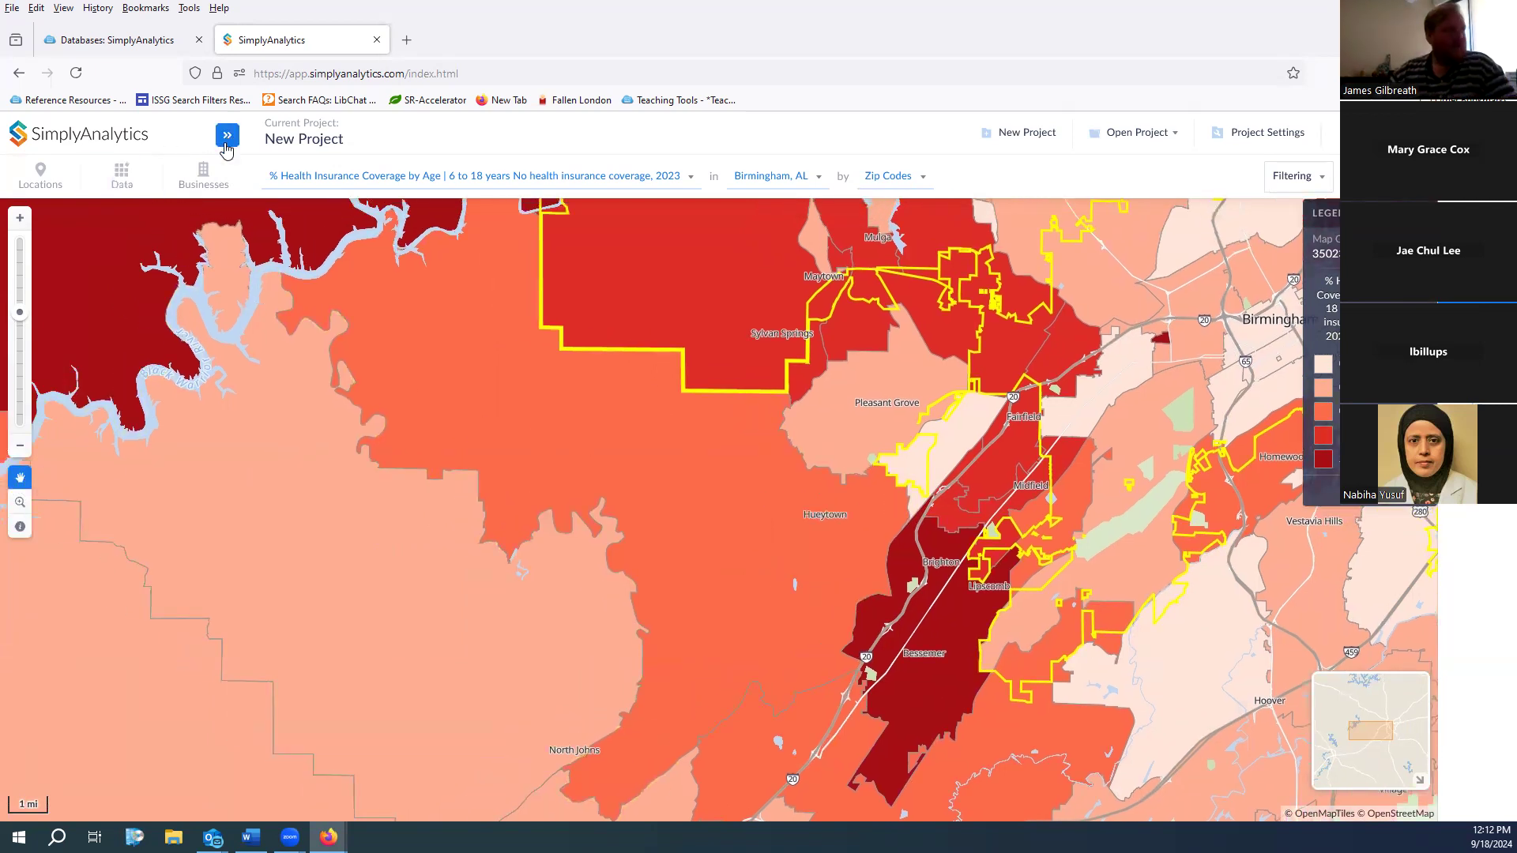
Expand the sidebar, browse the data categories, and look through the variables listed under Poverty
left_click(227, 147)
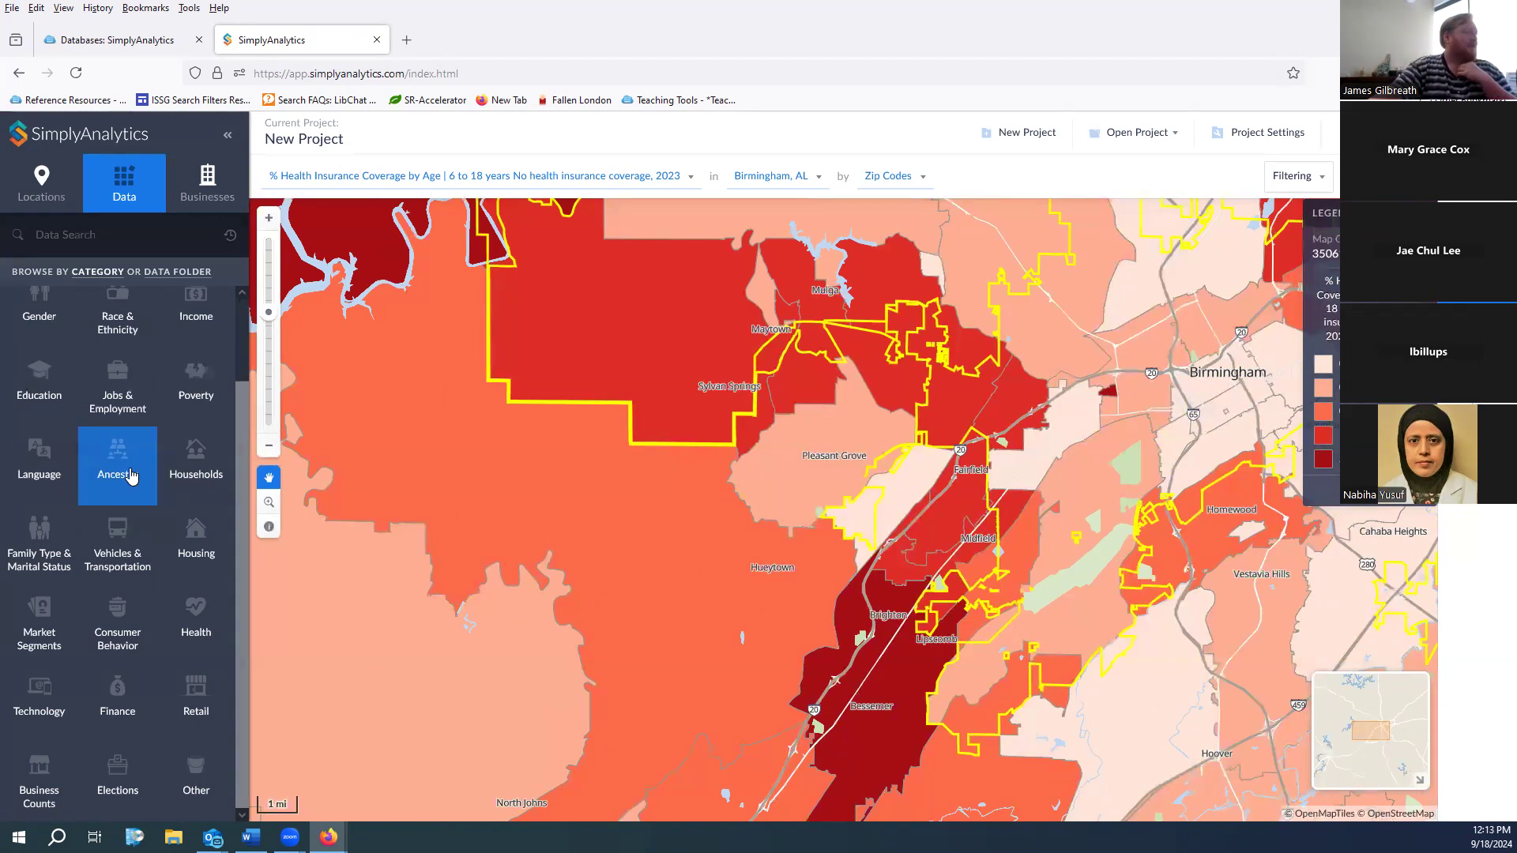
scroll(130, 475, "up", 2)
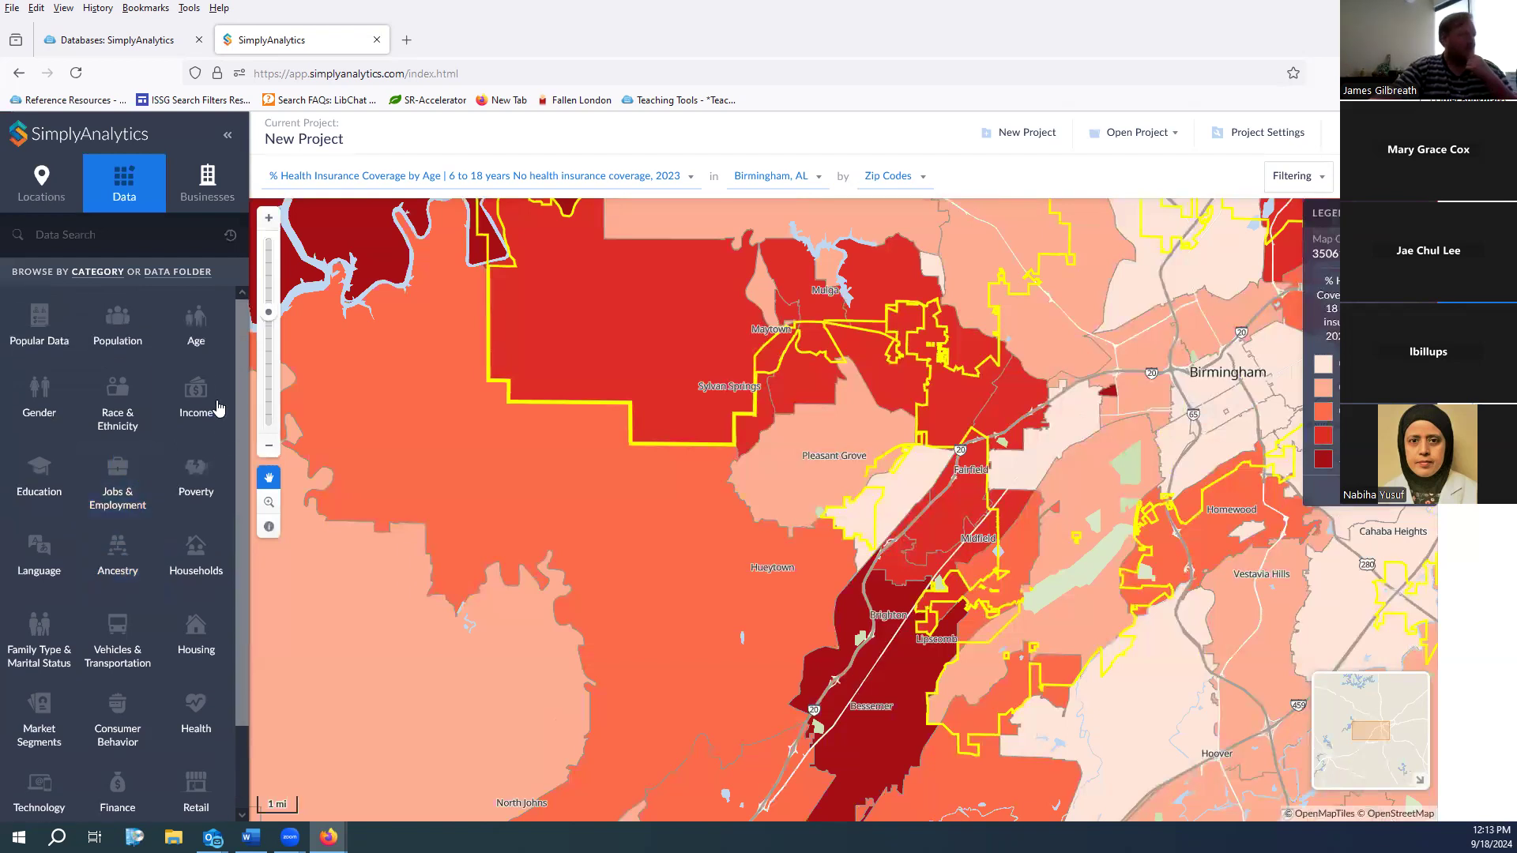
scroll(202, 357, "down", 2)
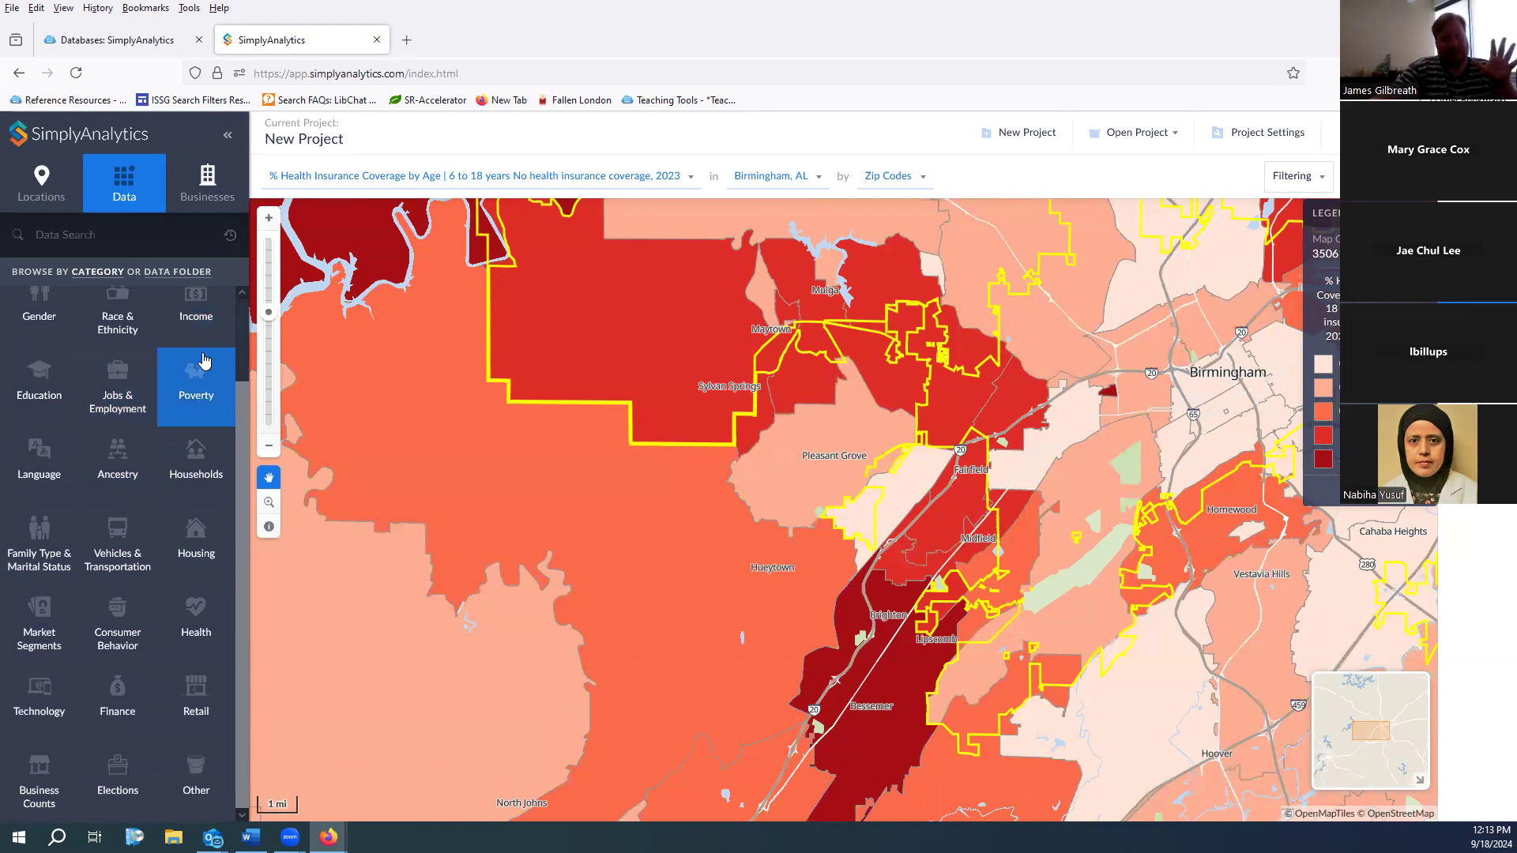
scroll(190, 474, "up", 1)
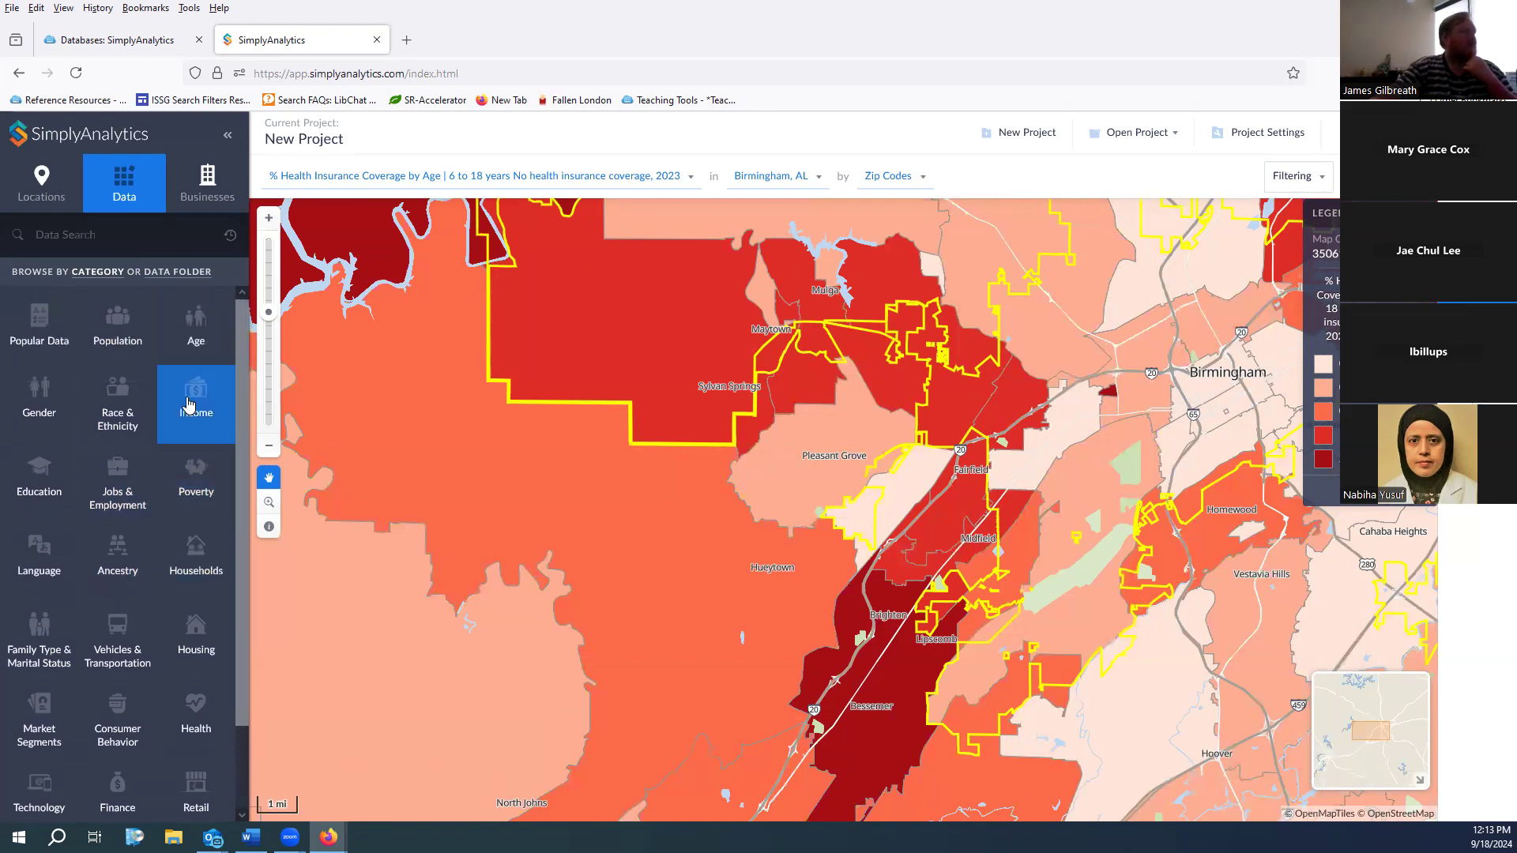
left_click(187, 473)
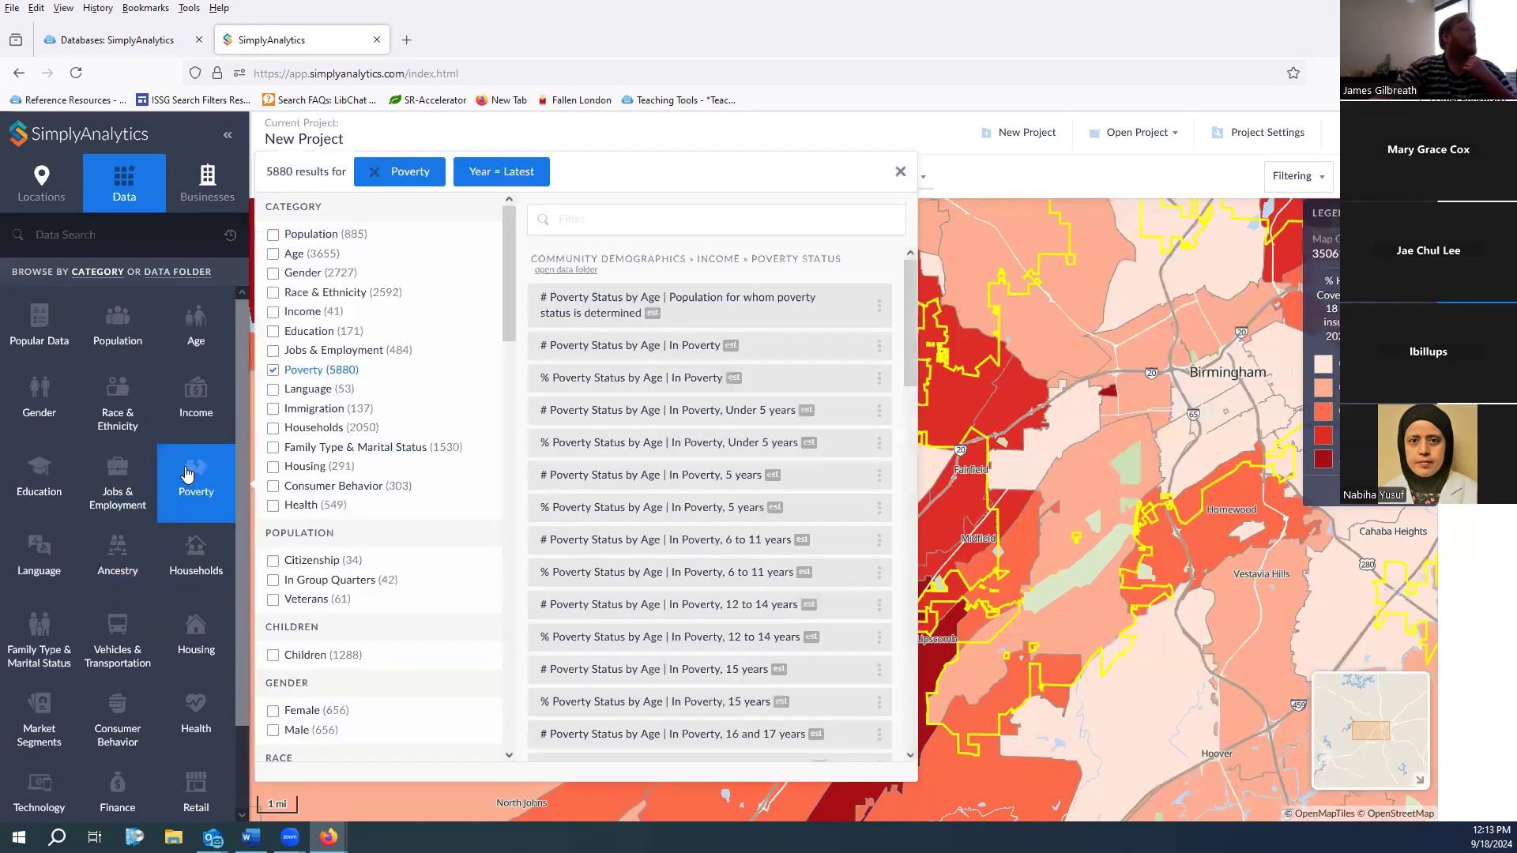
scroll(652, 481, "down", 15)
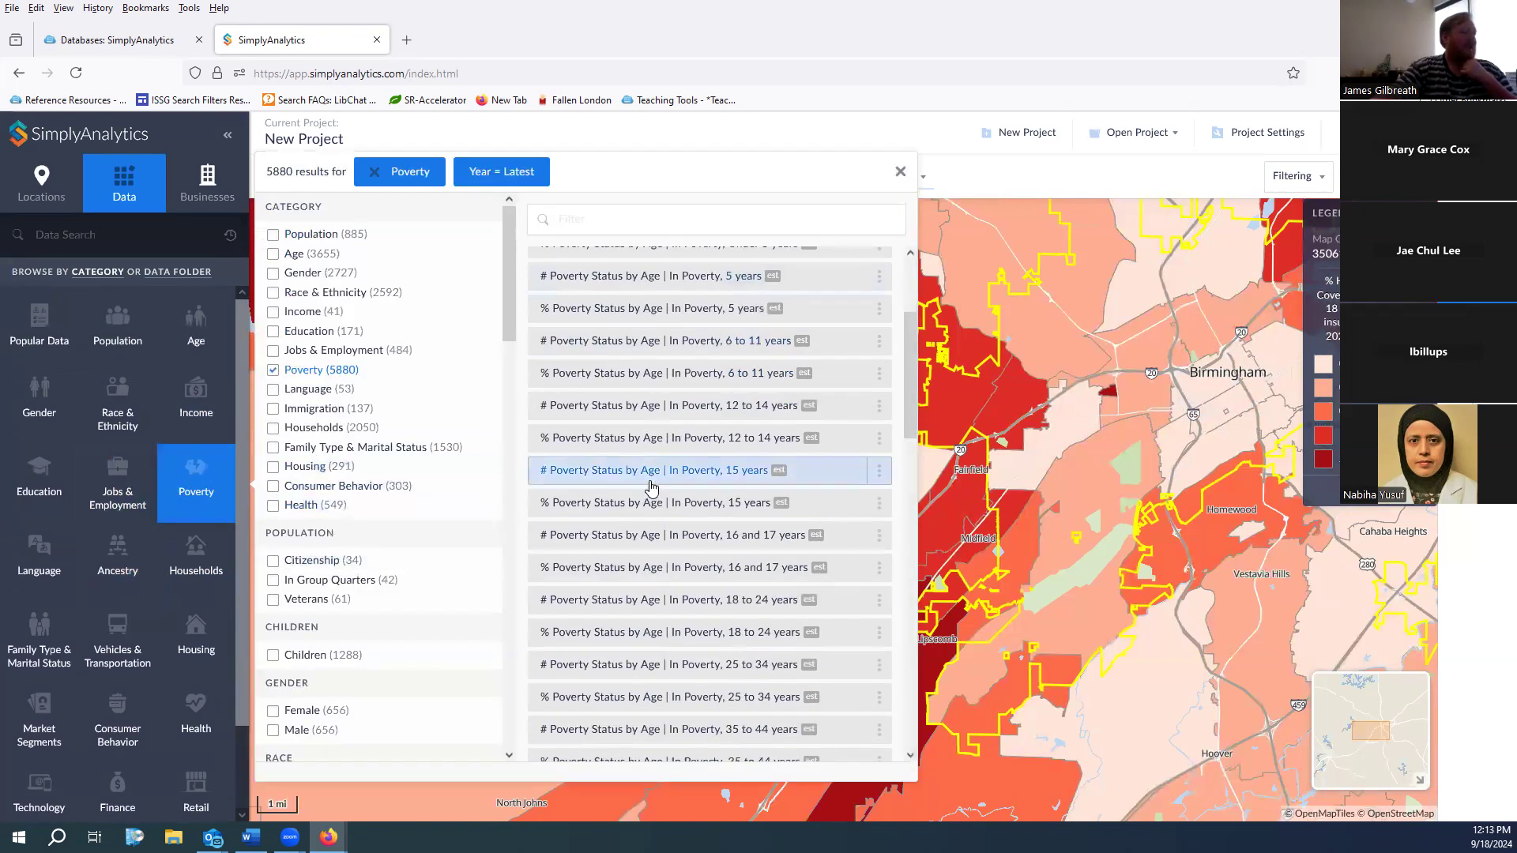
scroll(637, 493, "down", 3)
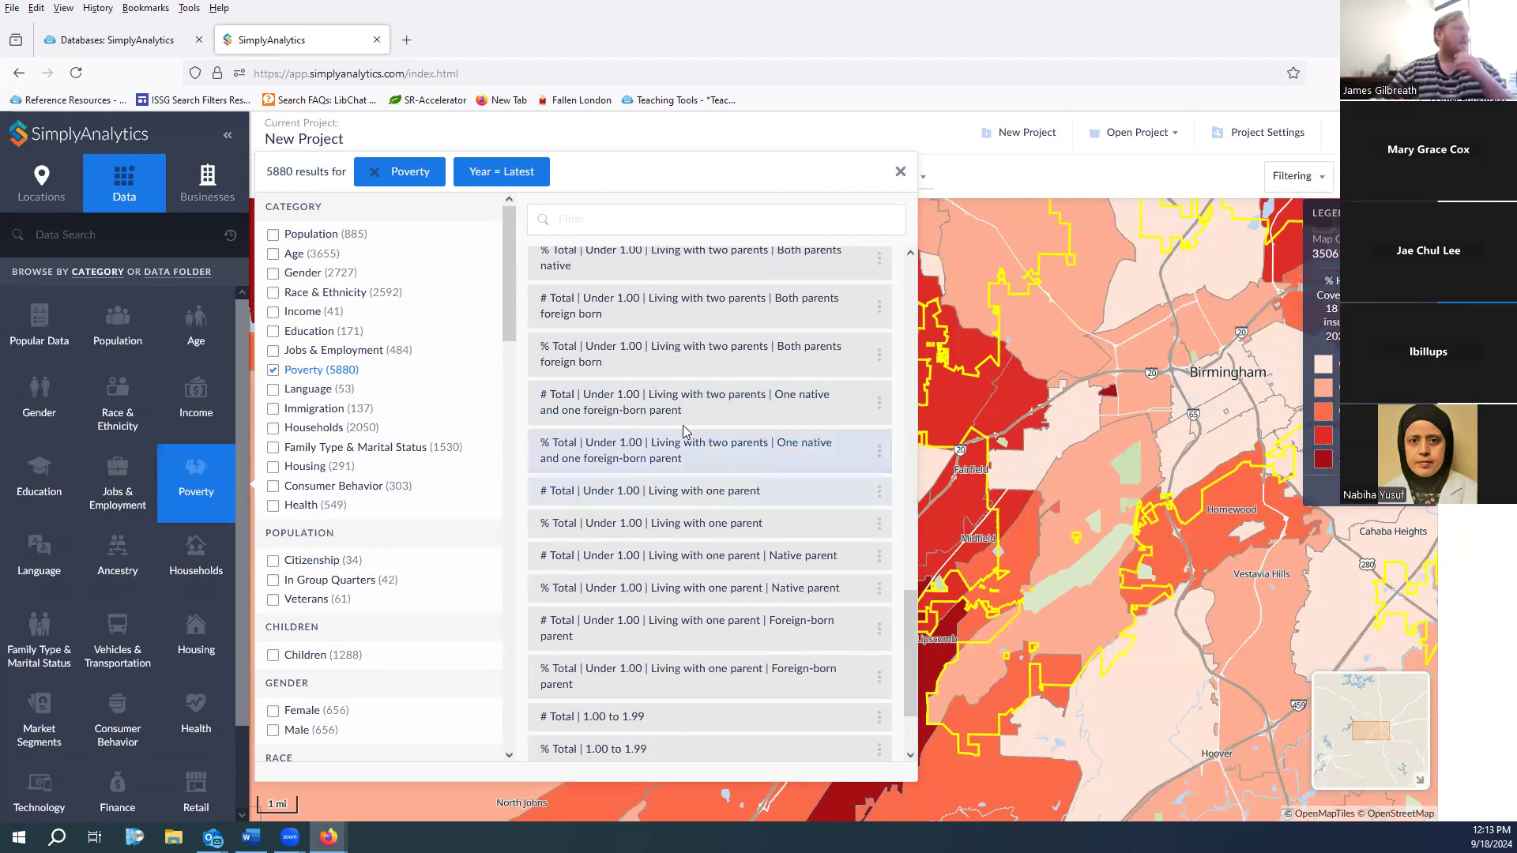
Search the data variables for "transportation" and look through the matching entries
left_click(120, 250)
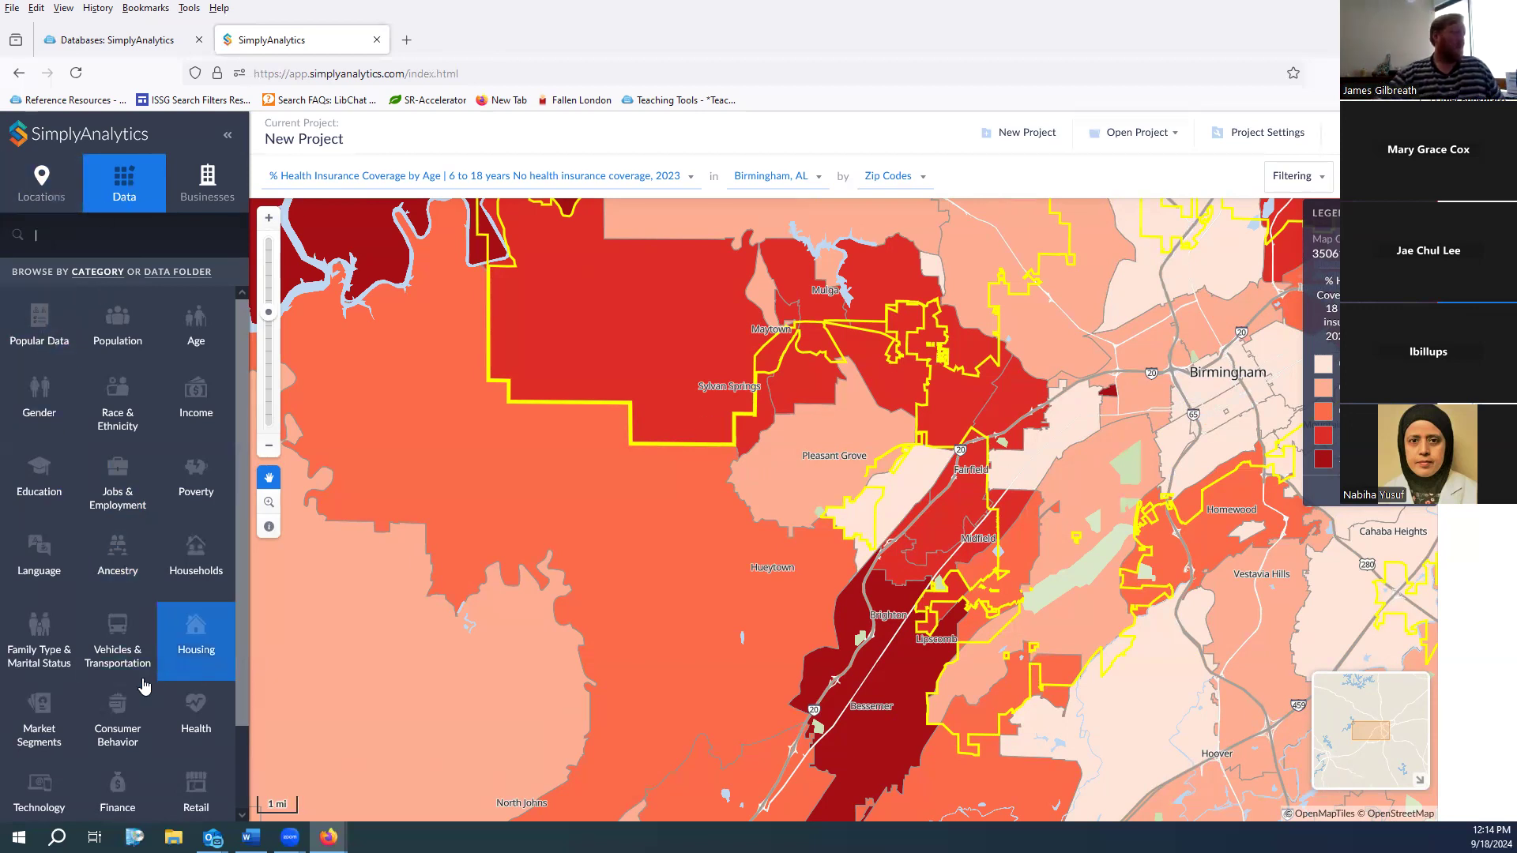
left_click(125, 652)
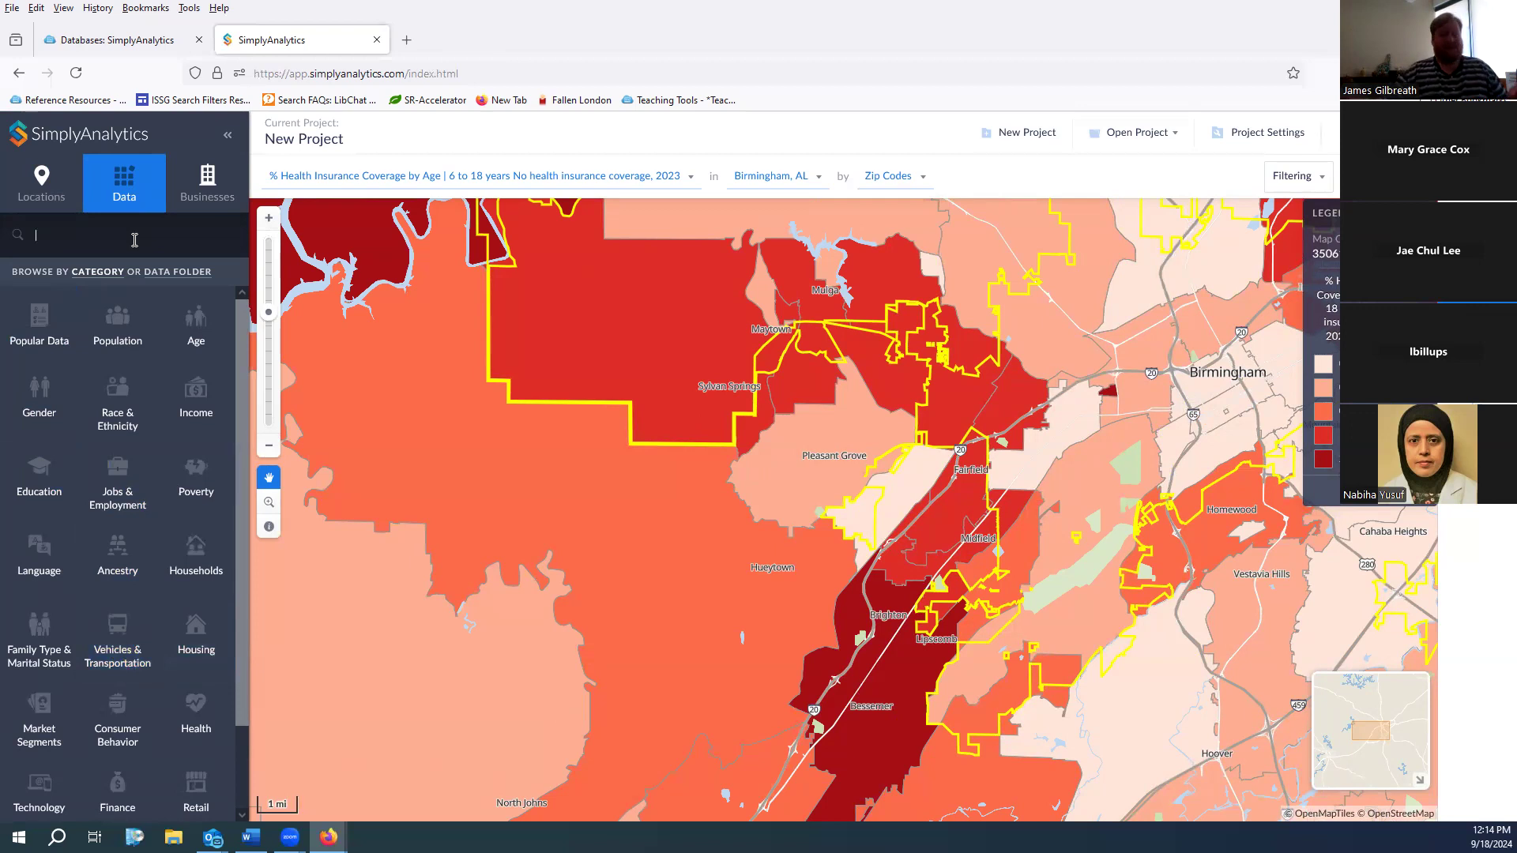
type("tra")
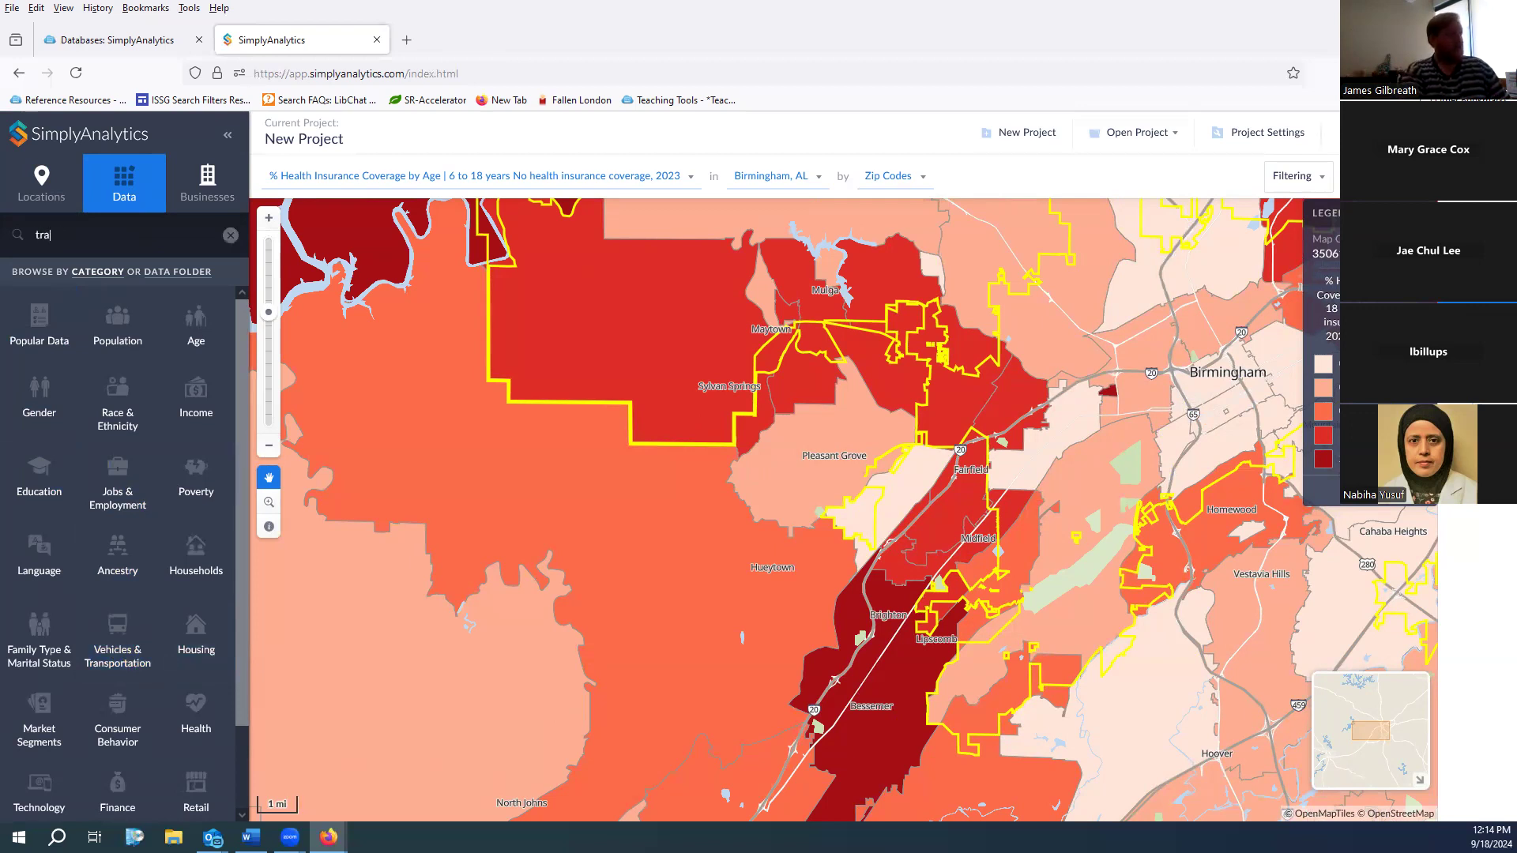
type("nsportation")
key("Return")
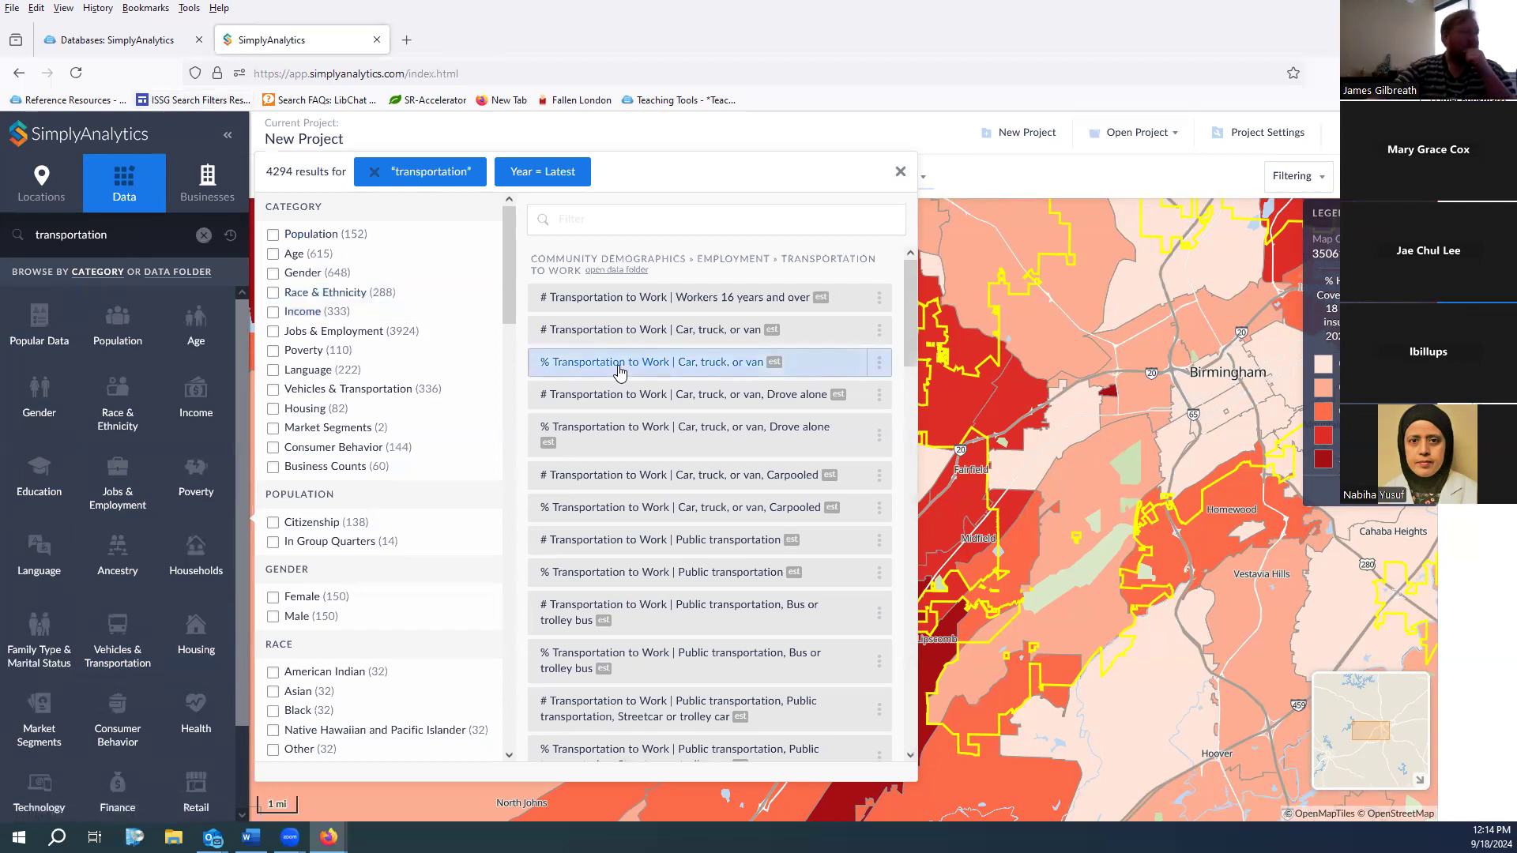
scroll(619, 371, "down", 3)
Filter the transportation variables by "private" and add "% Total | Private for-profit wage and salary workers" to the map
left_click(599, 221)
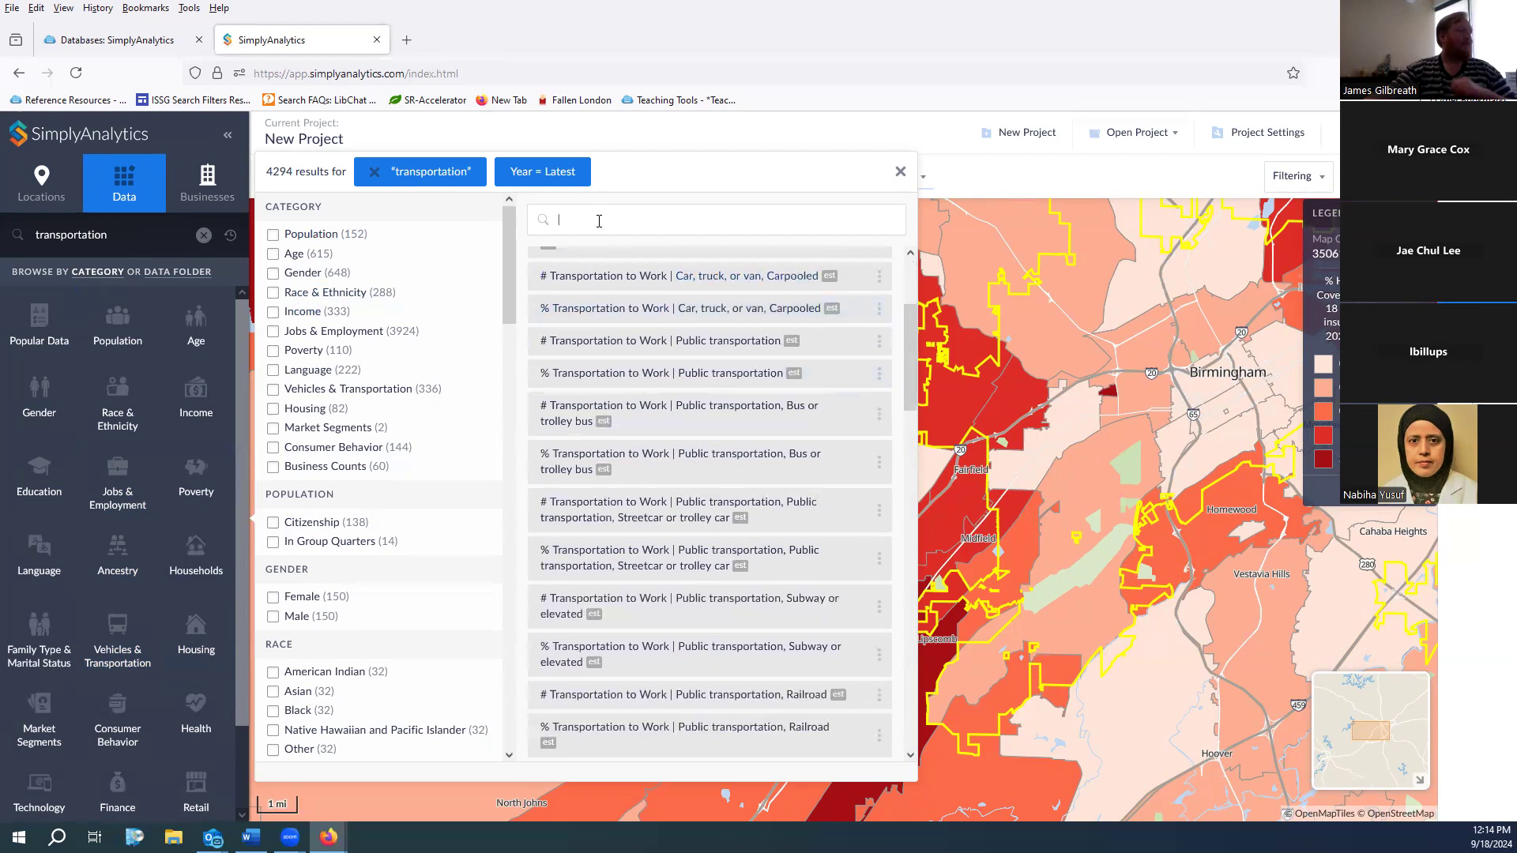
type("priav")
key("Return")
key("BackSpace")
key("BackSpace")
type("vate")
key("Return")
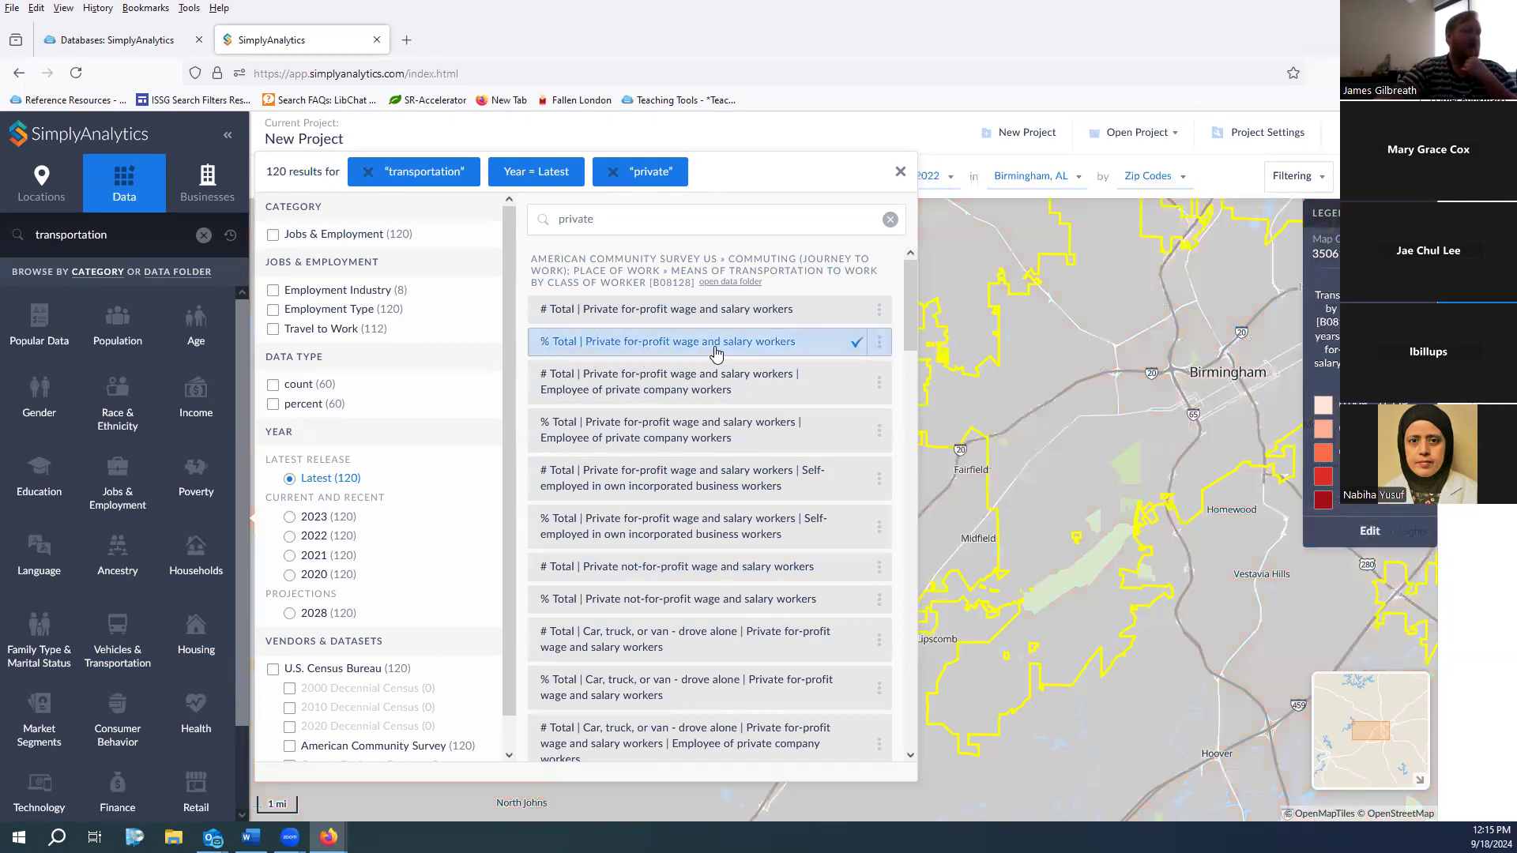
Close the variable results and examine the private for-profit wage and salary workers map across the wider Birmingham area
left_click(1092, 385)
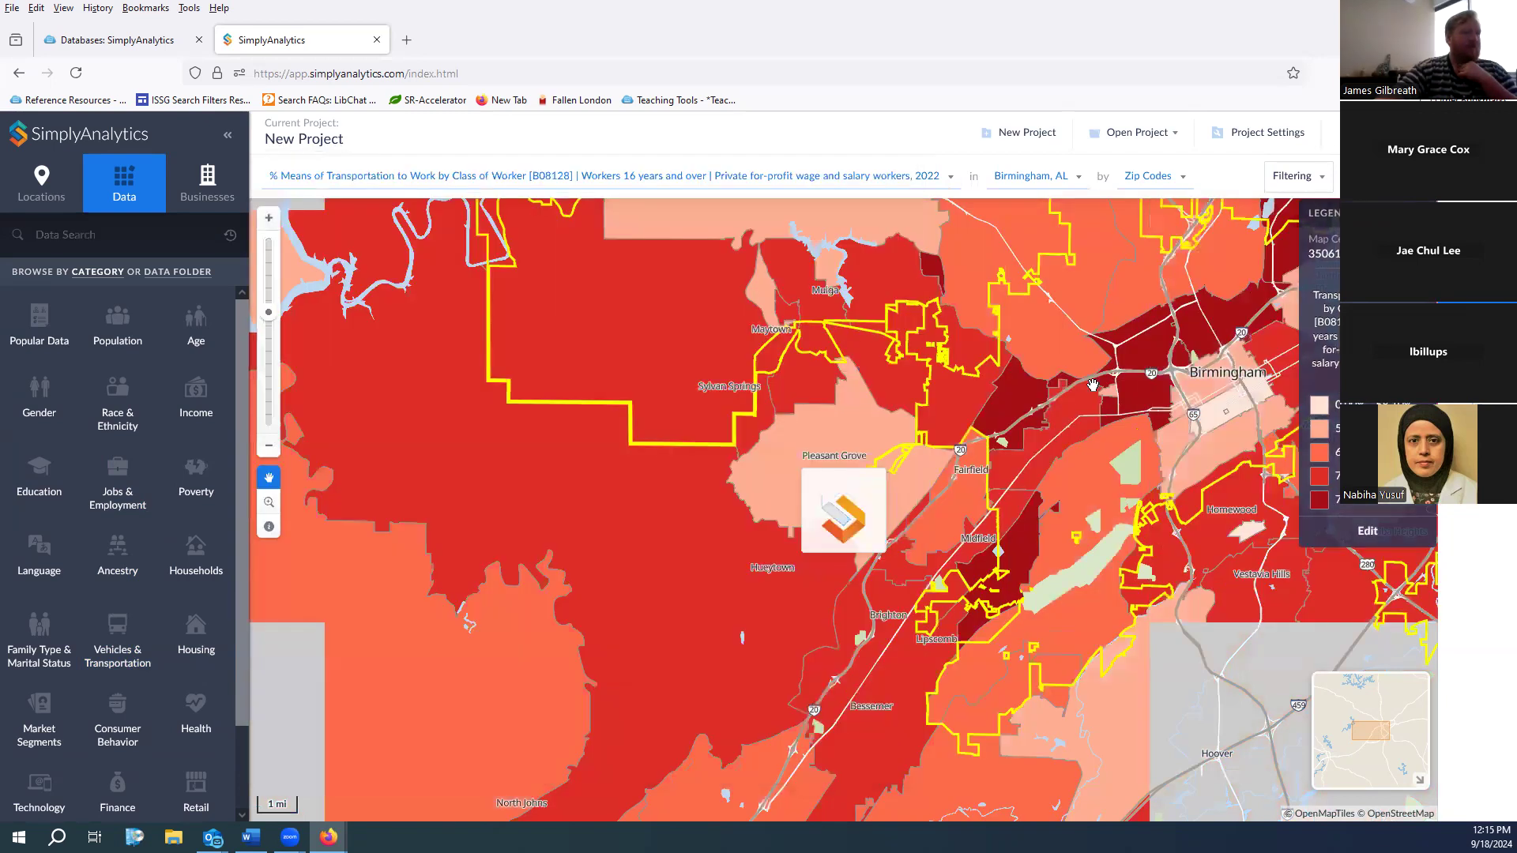
left_click_drag(1018, 380, 711, 384)
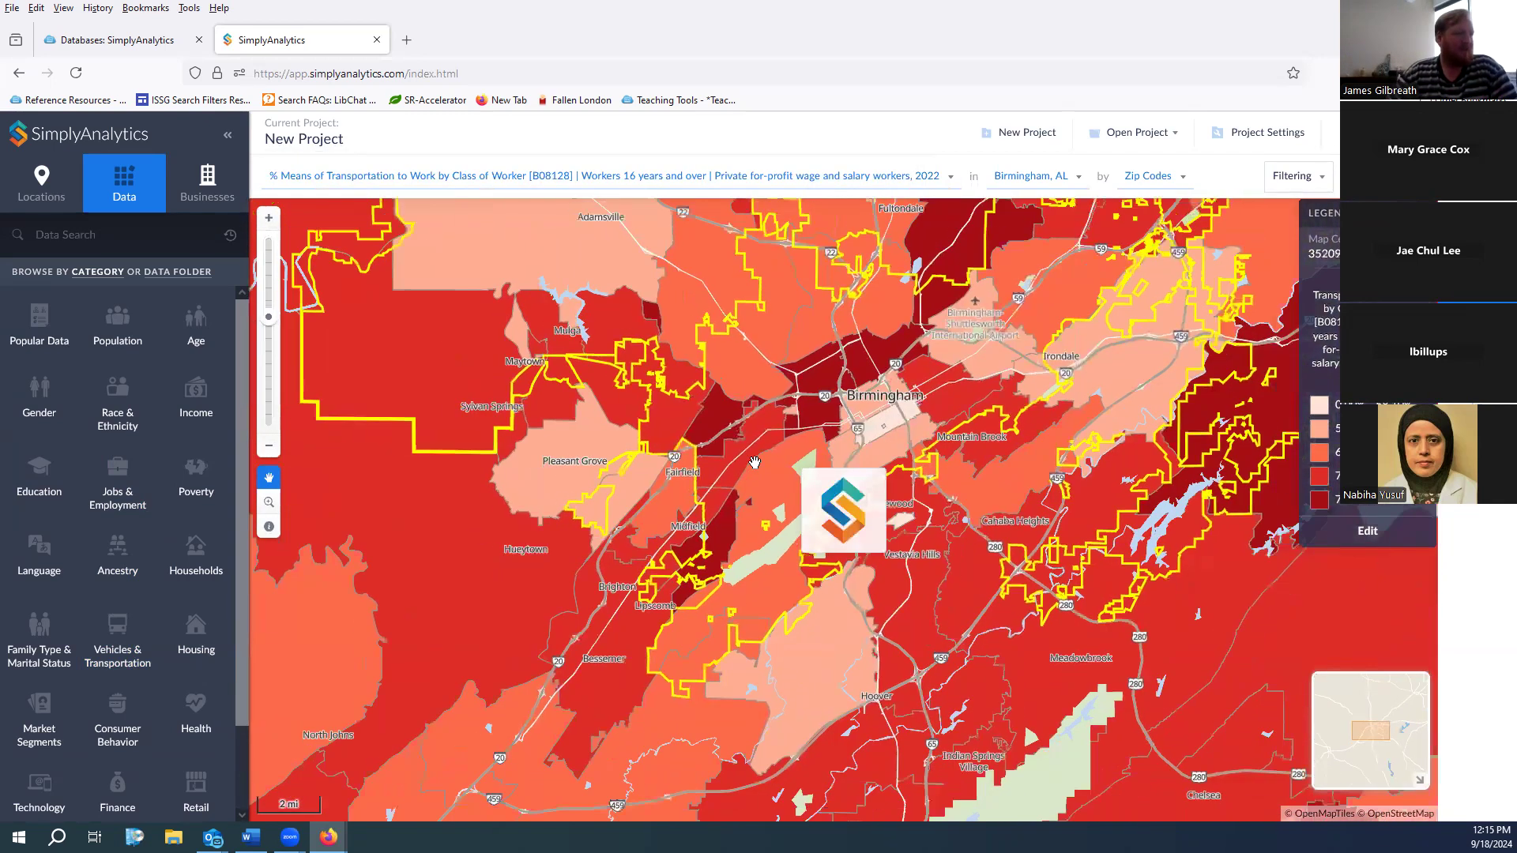
scroll(754, 462, "down", 2)
scroll(754, 462, "down", 1)
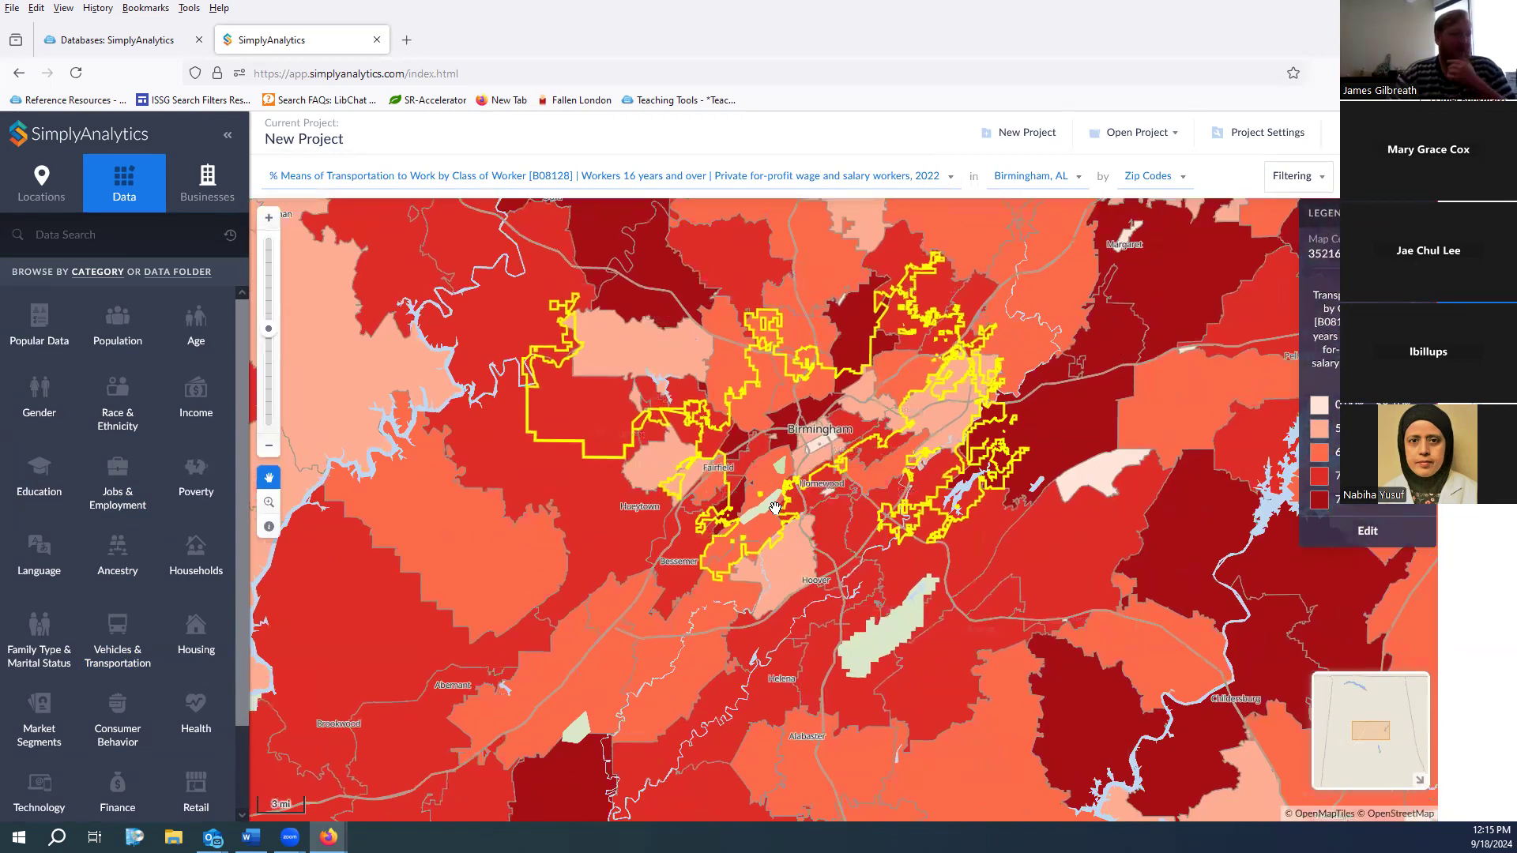
left_click_drag(770, 457, 767, 491)
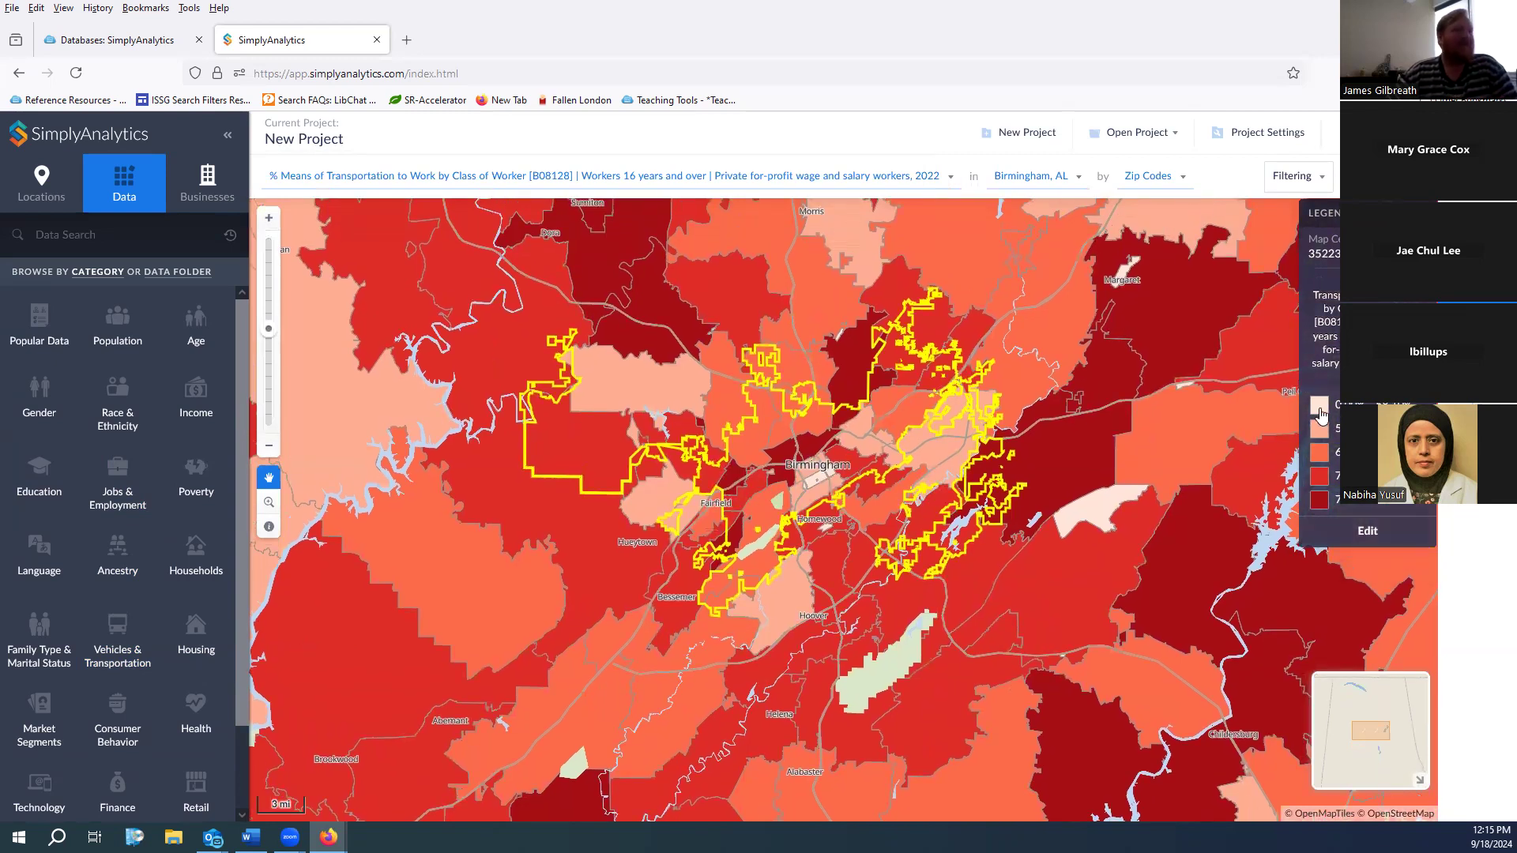
Edit the map legend and set its classification method to Natural Breaks
left_click(1368, 531)
left_click(1334, 262)
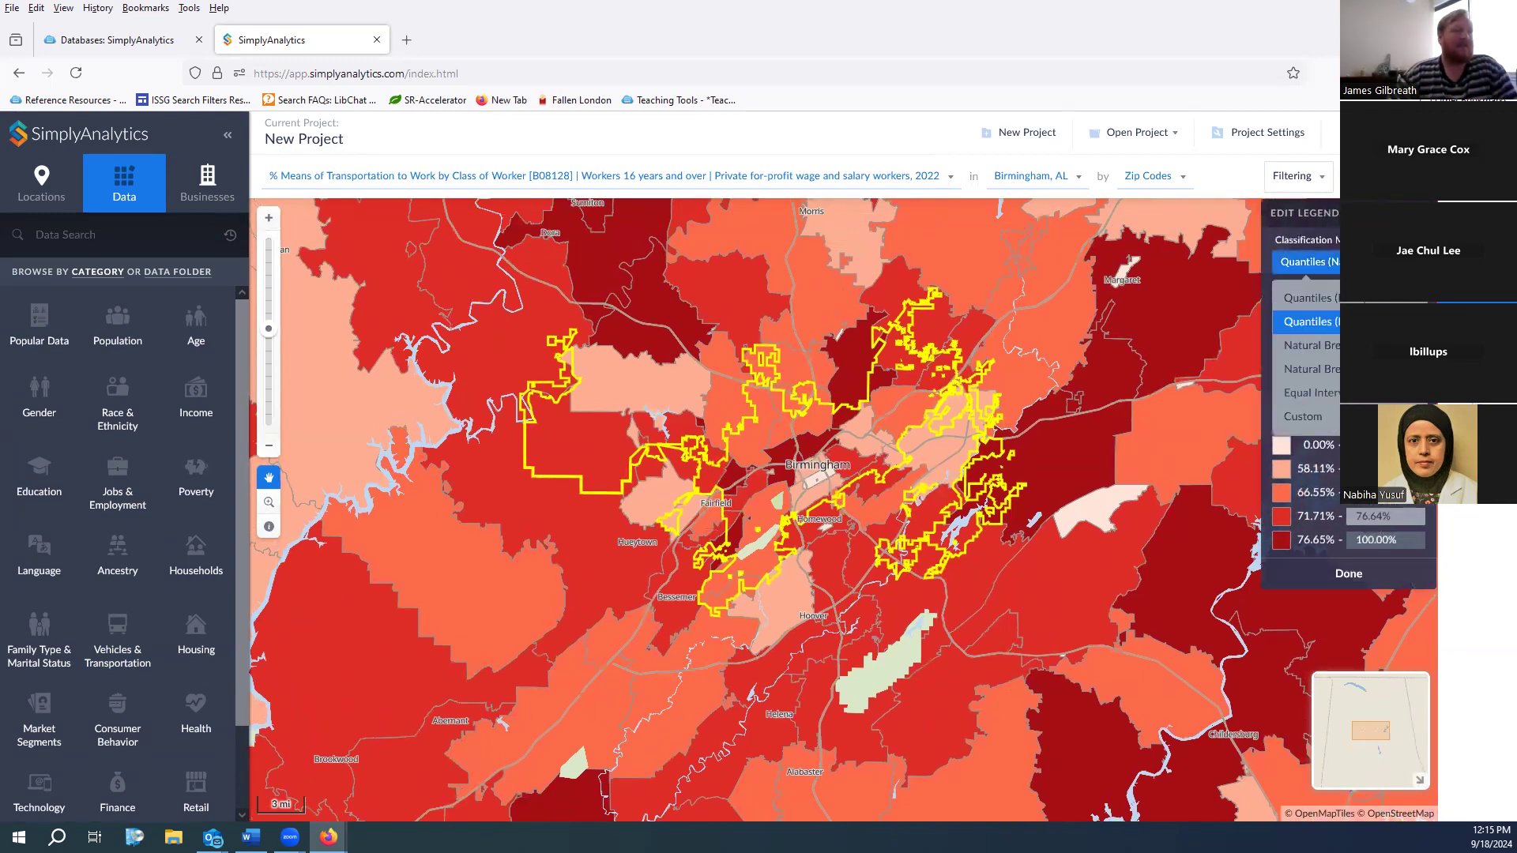
left_click(1335, 342)
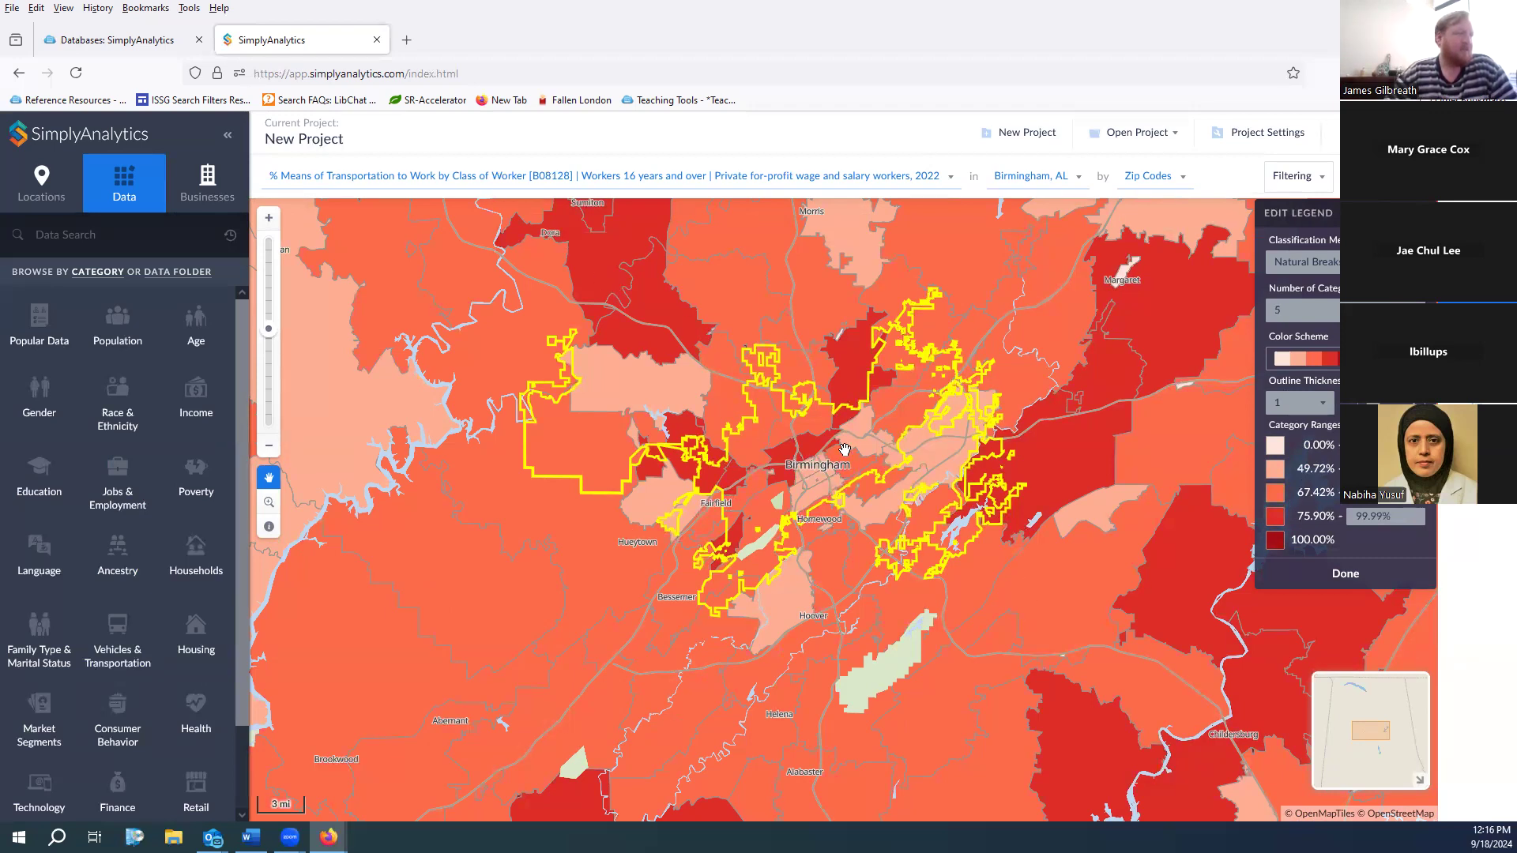
Examine the Natural Breaks map around Birmingham and look over the available classification methods
scroll(807, 437, "up", 2)
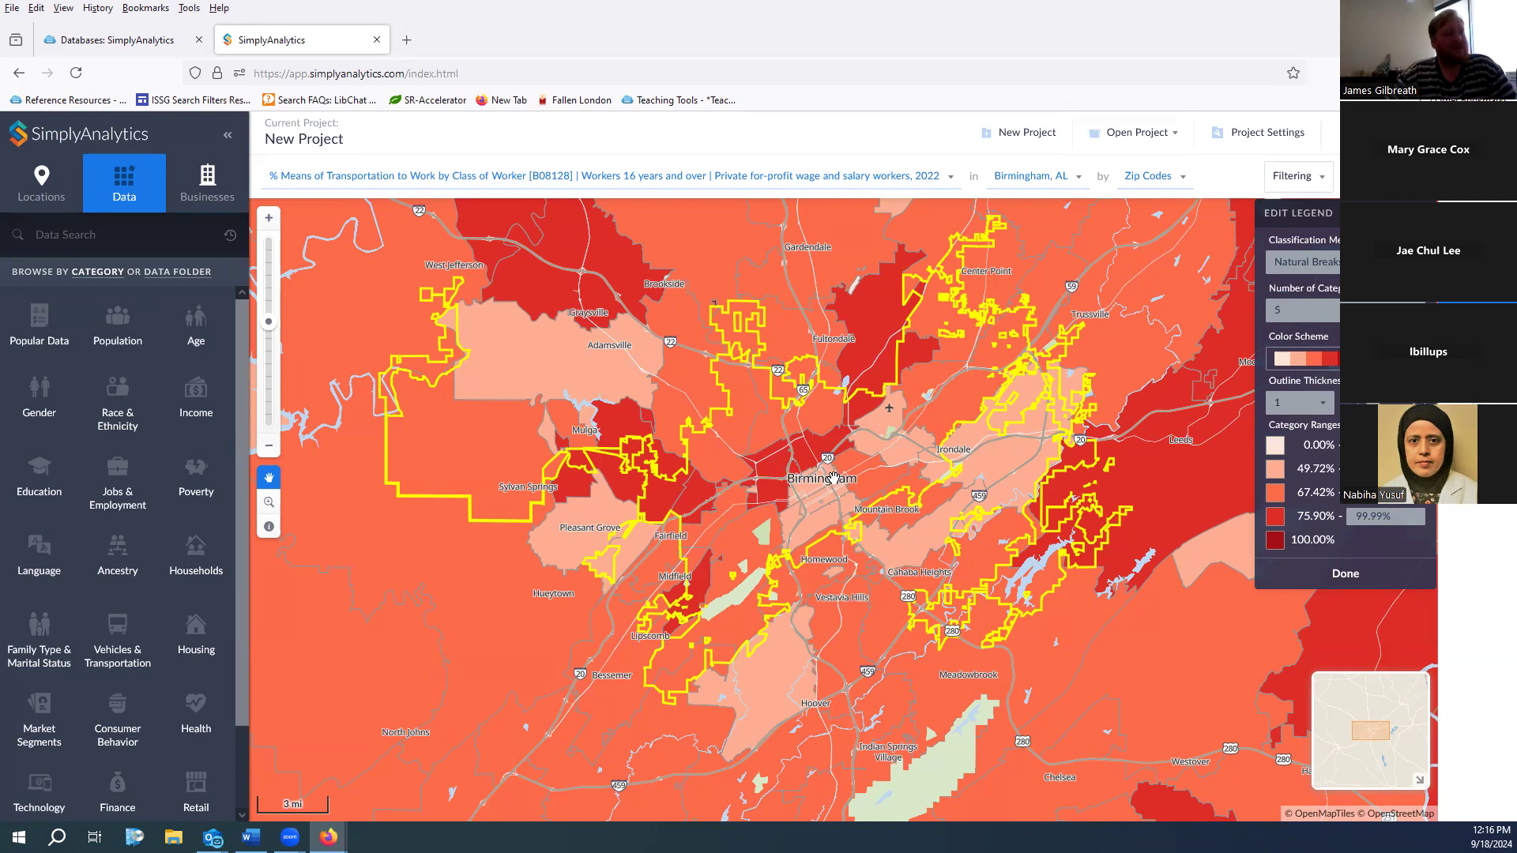
scroll(833, 478, "down", 2)
scroll(832, 479, "down", 1)
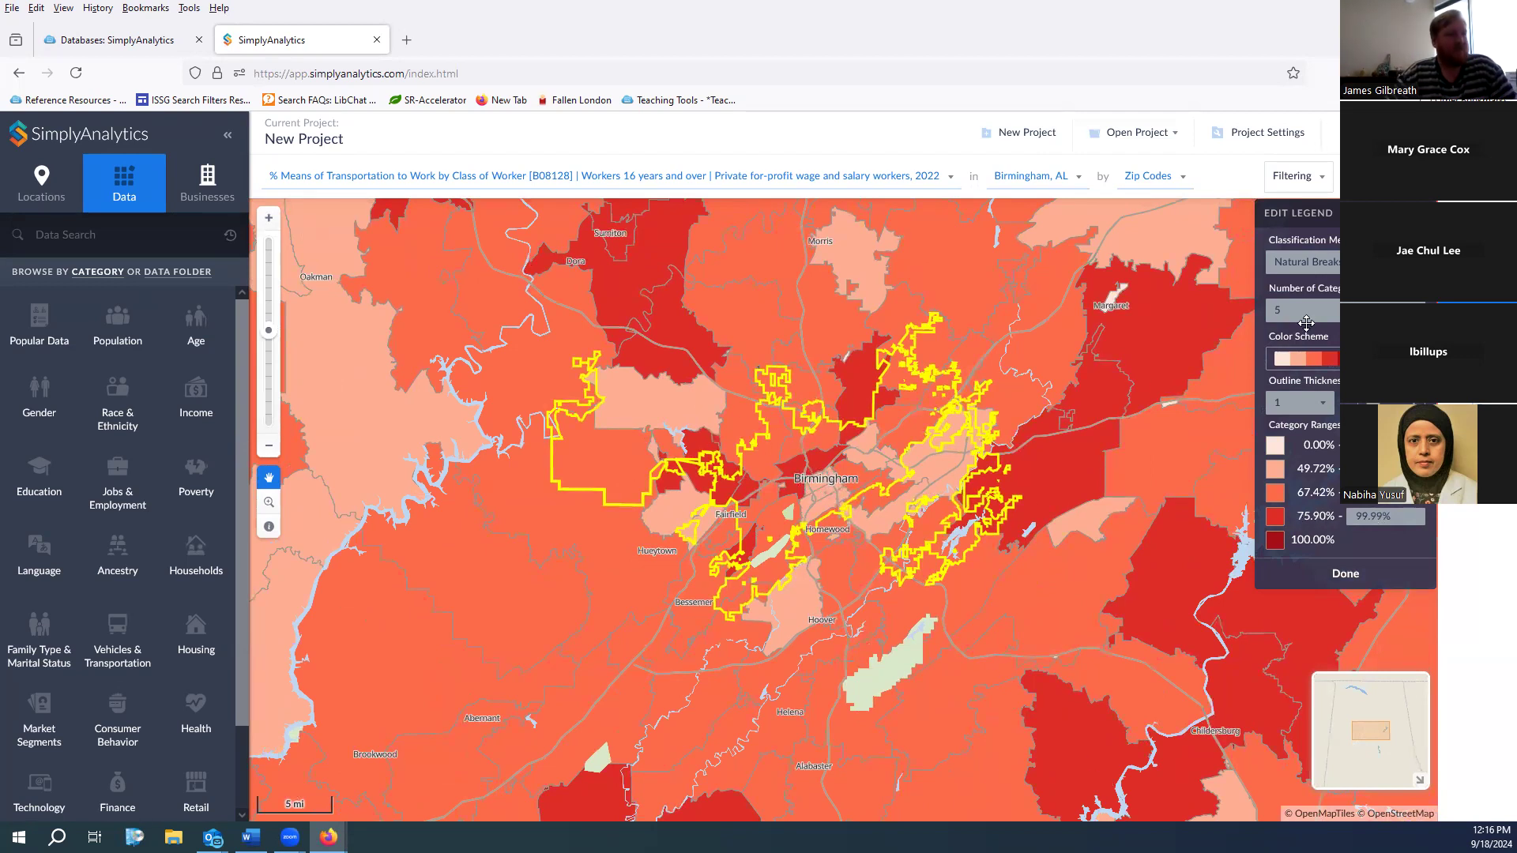
left_click(1299, 268)
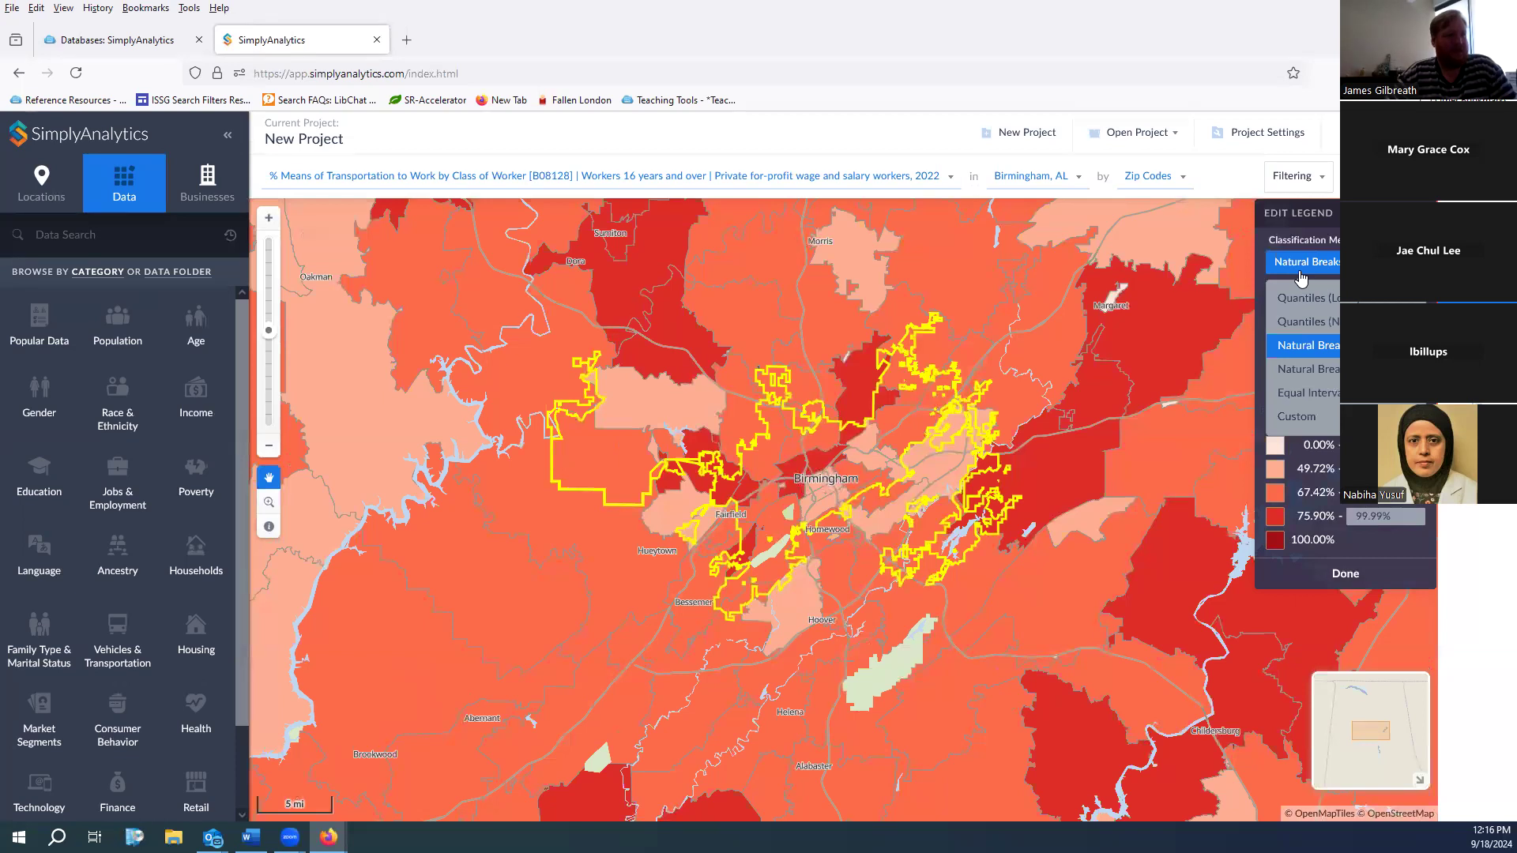
left_click(932, 137)
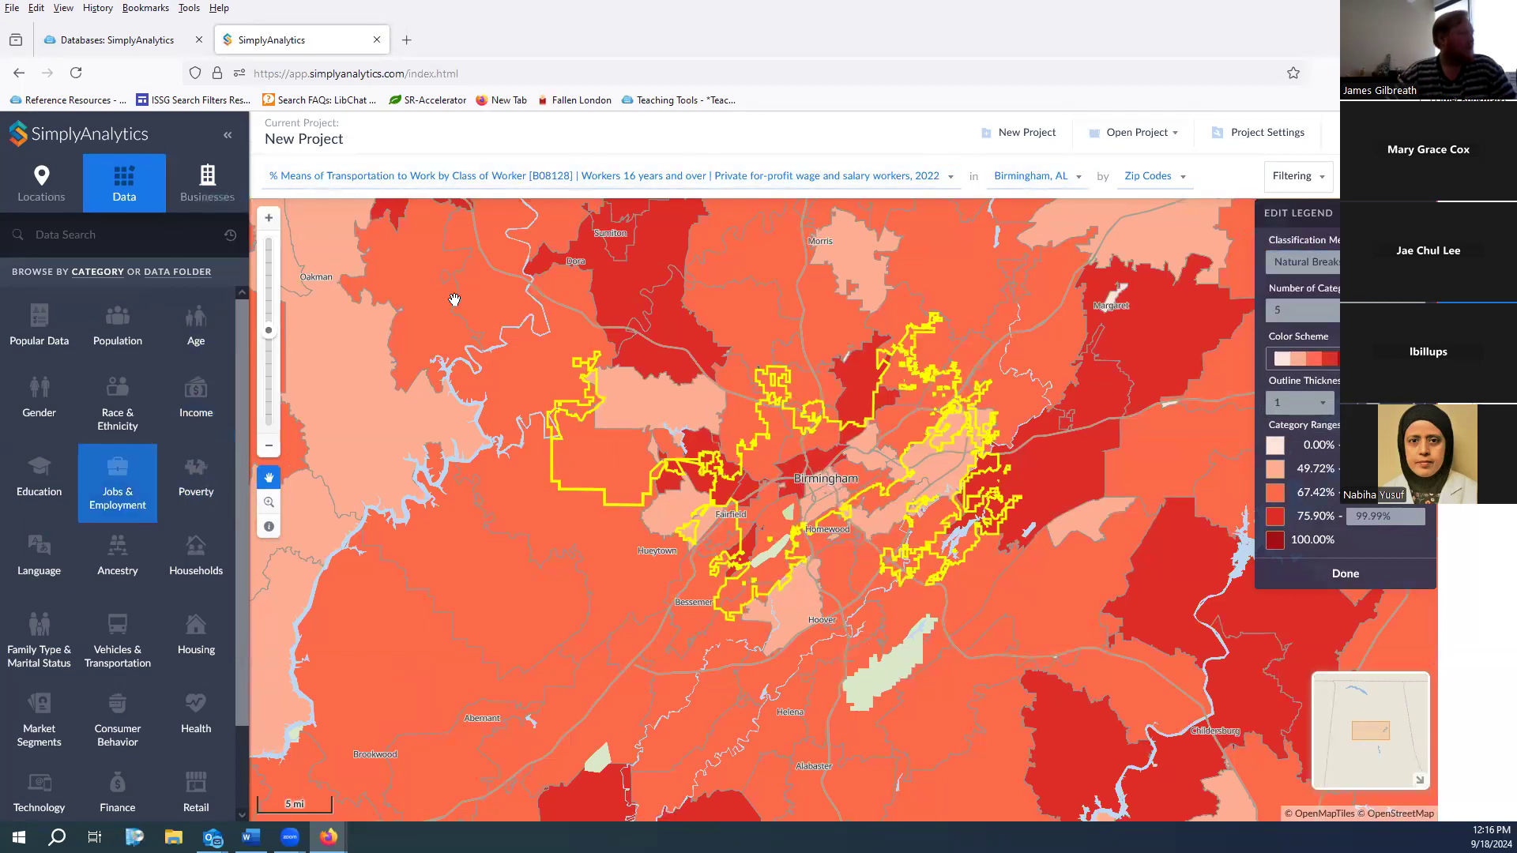
left_click(593, 184)
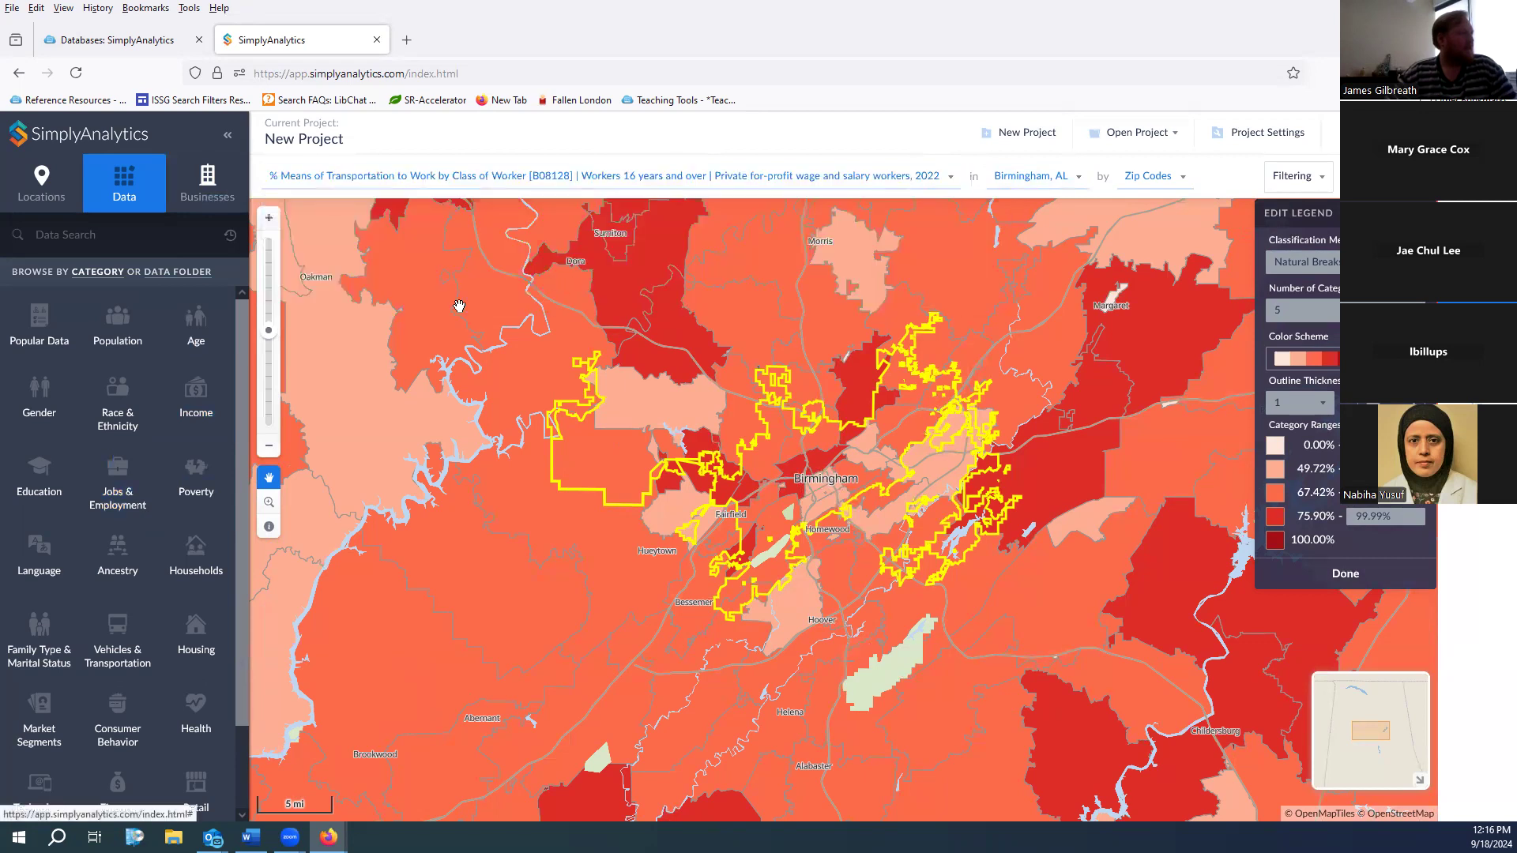
Search the data variables for "transportation" and filter the results by "private"
left_click(126, 231)
type("tran")
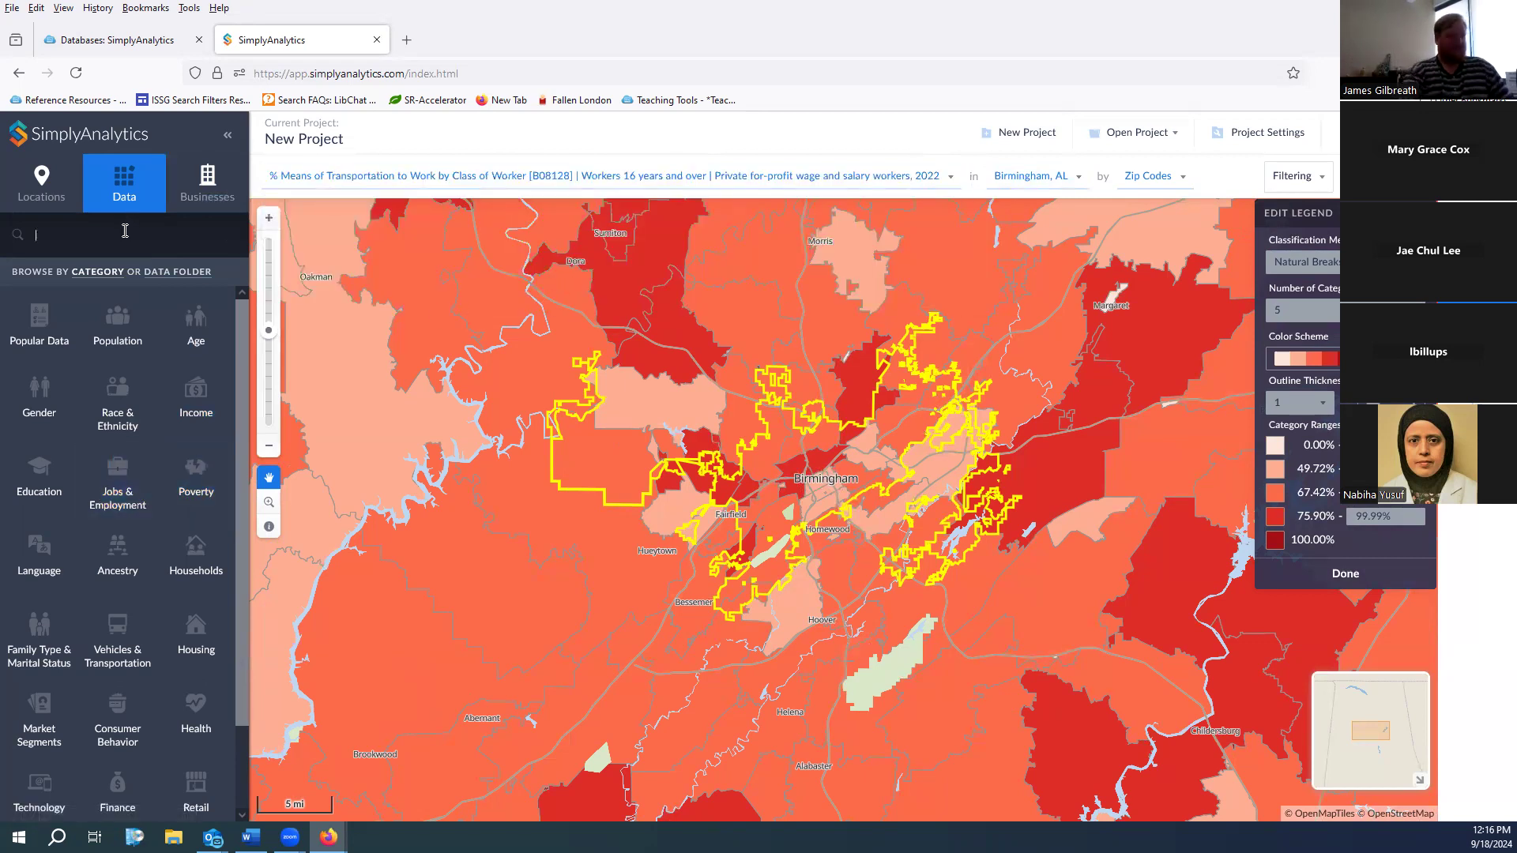
type("sportation")
key("Return")
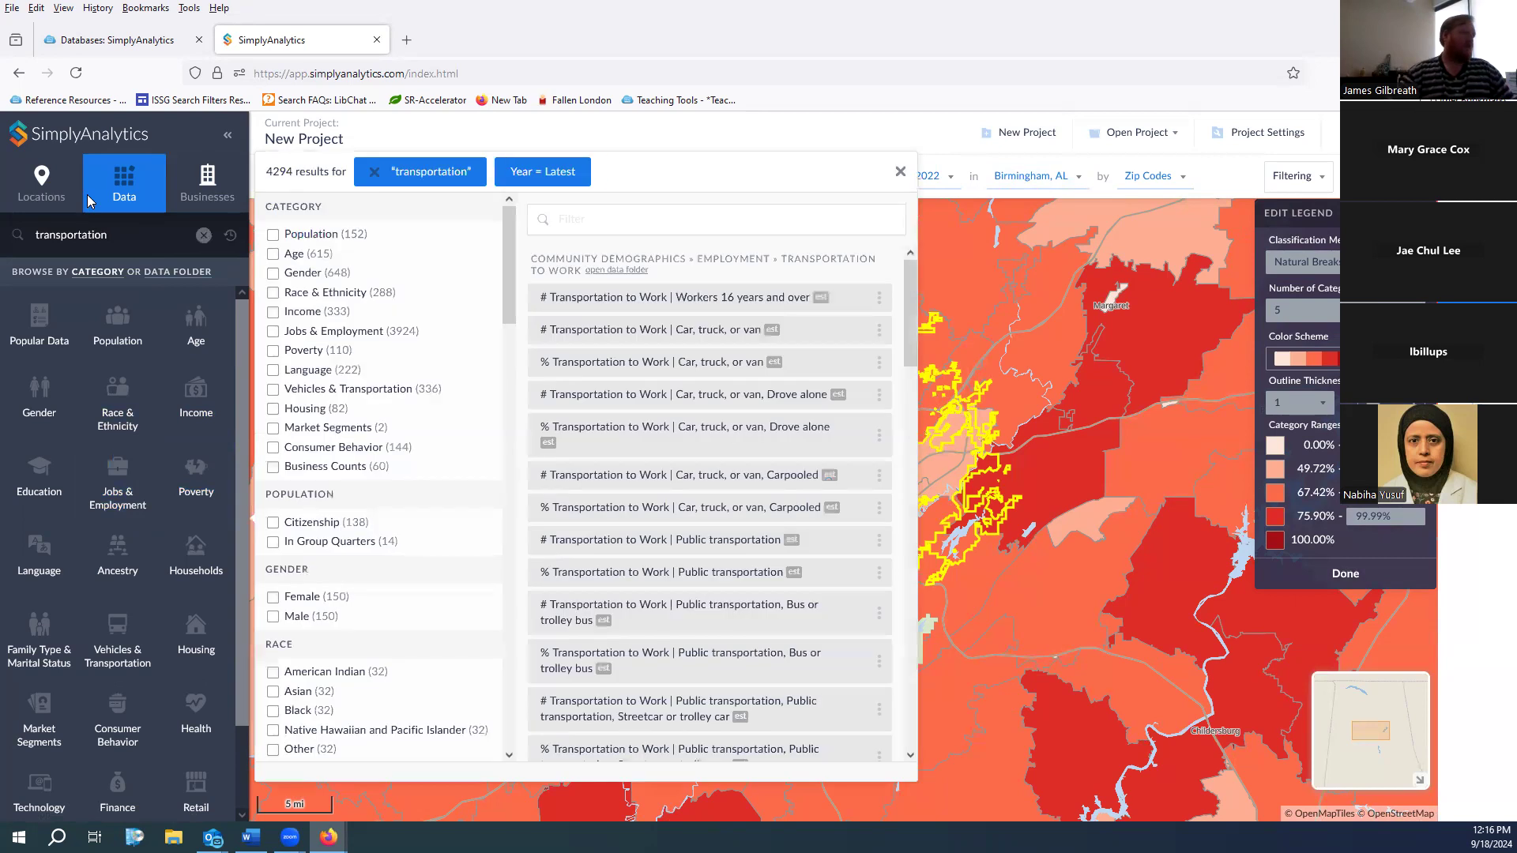
type("private")
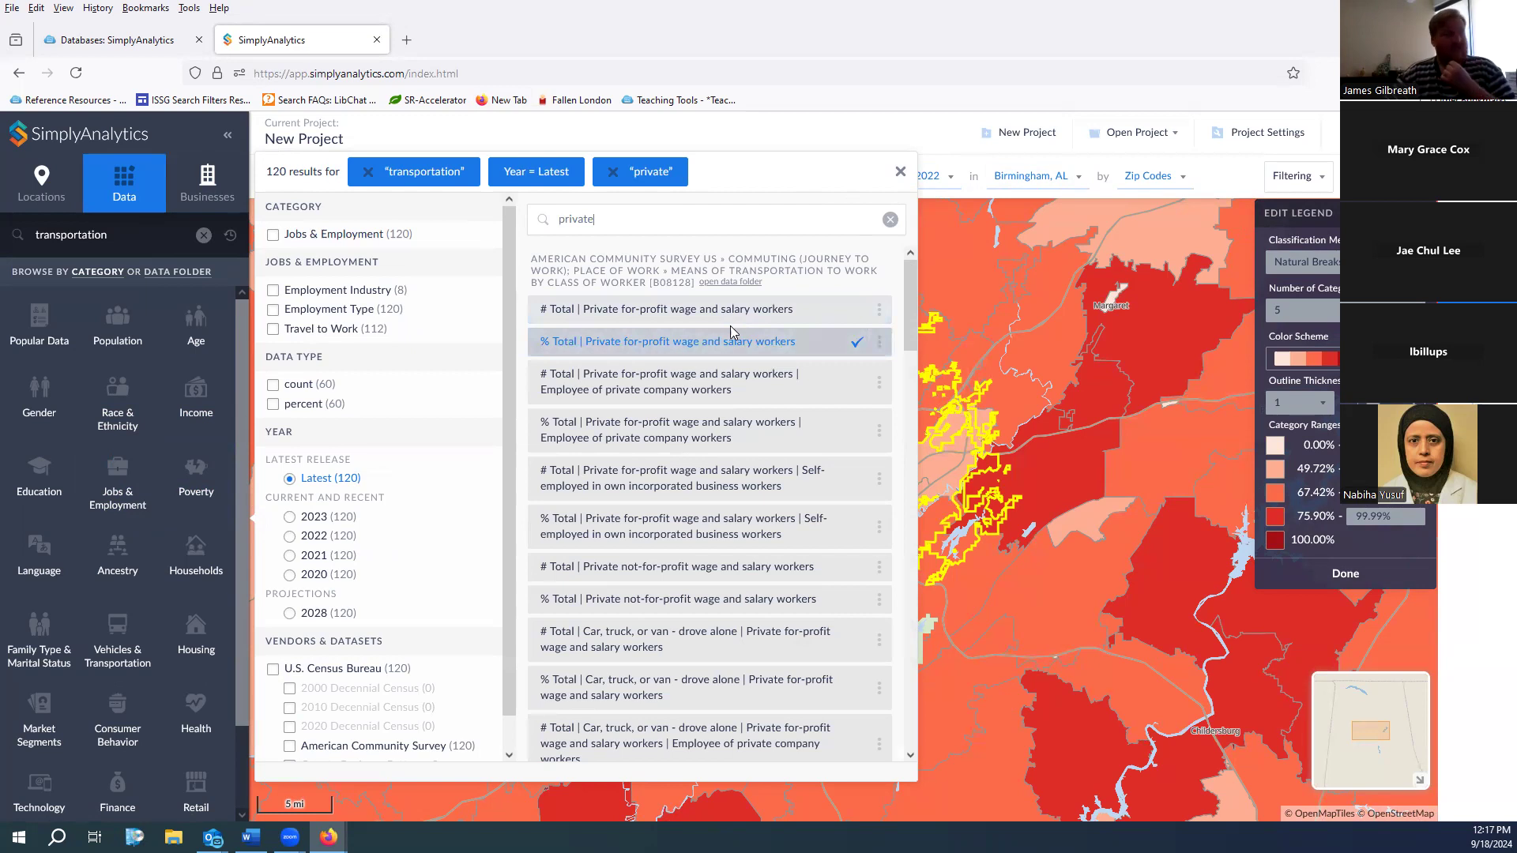
View the metadata of "% Total | Private for-profit wage and salary workers" and check its year and universe
left_click(880, 344)
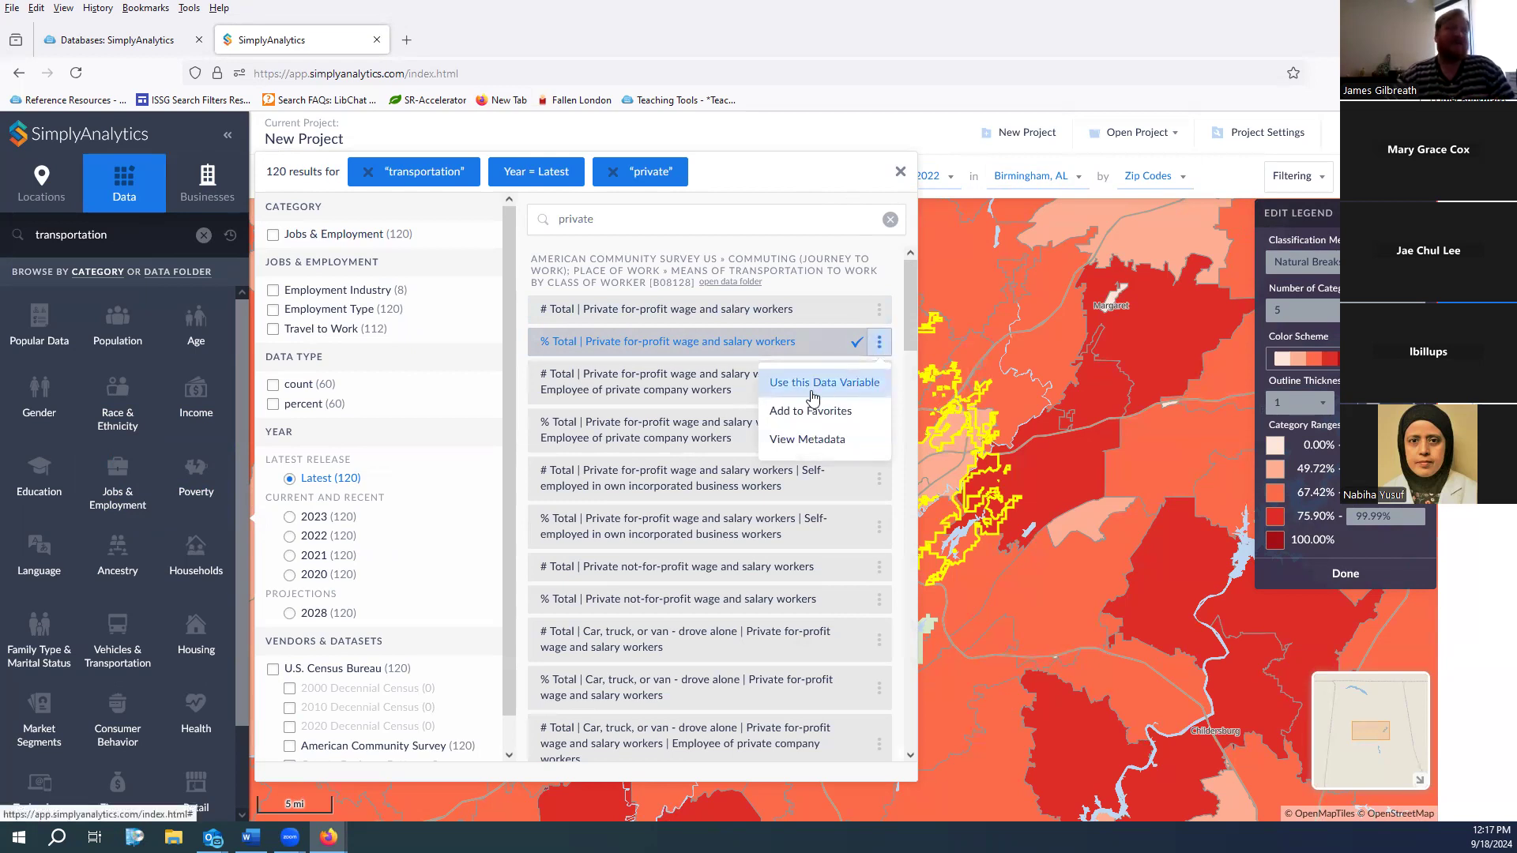
left_click(806, 449)
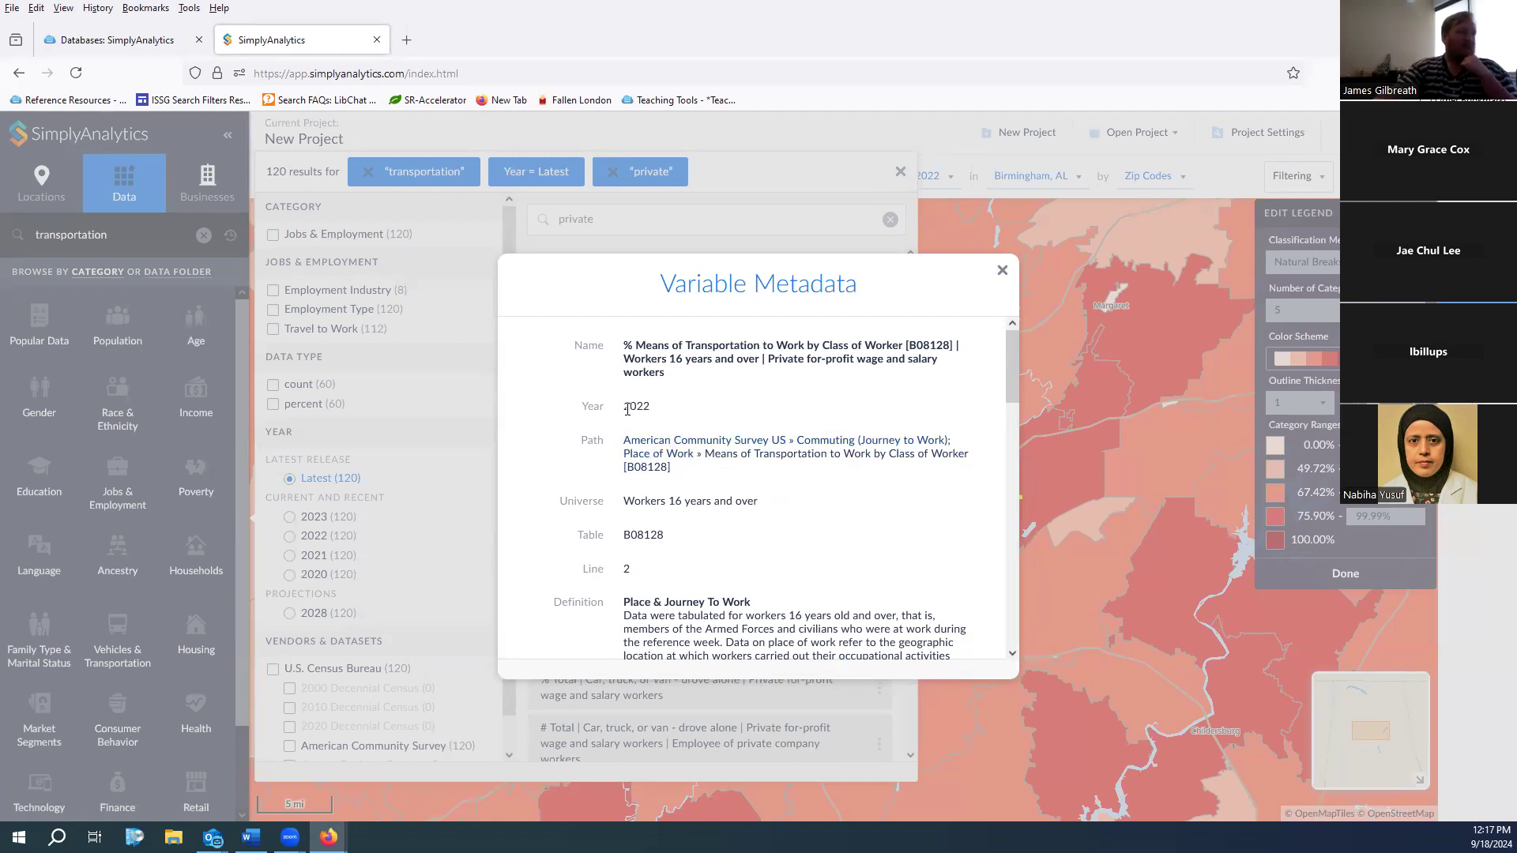
left_click_drag(622, 406, 657, 416)
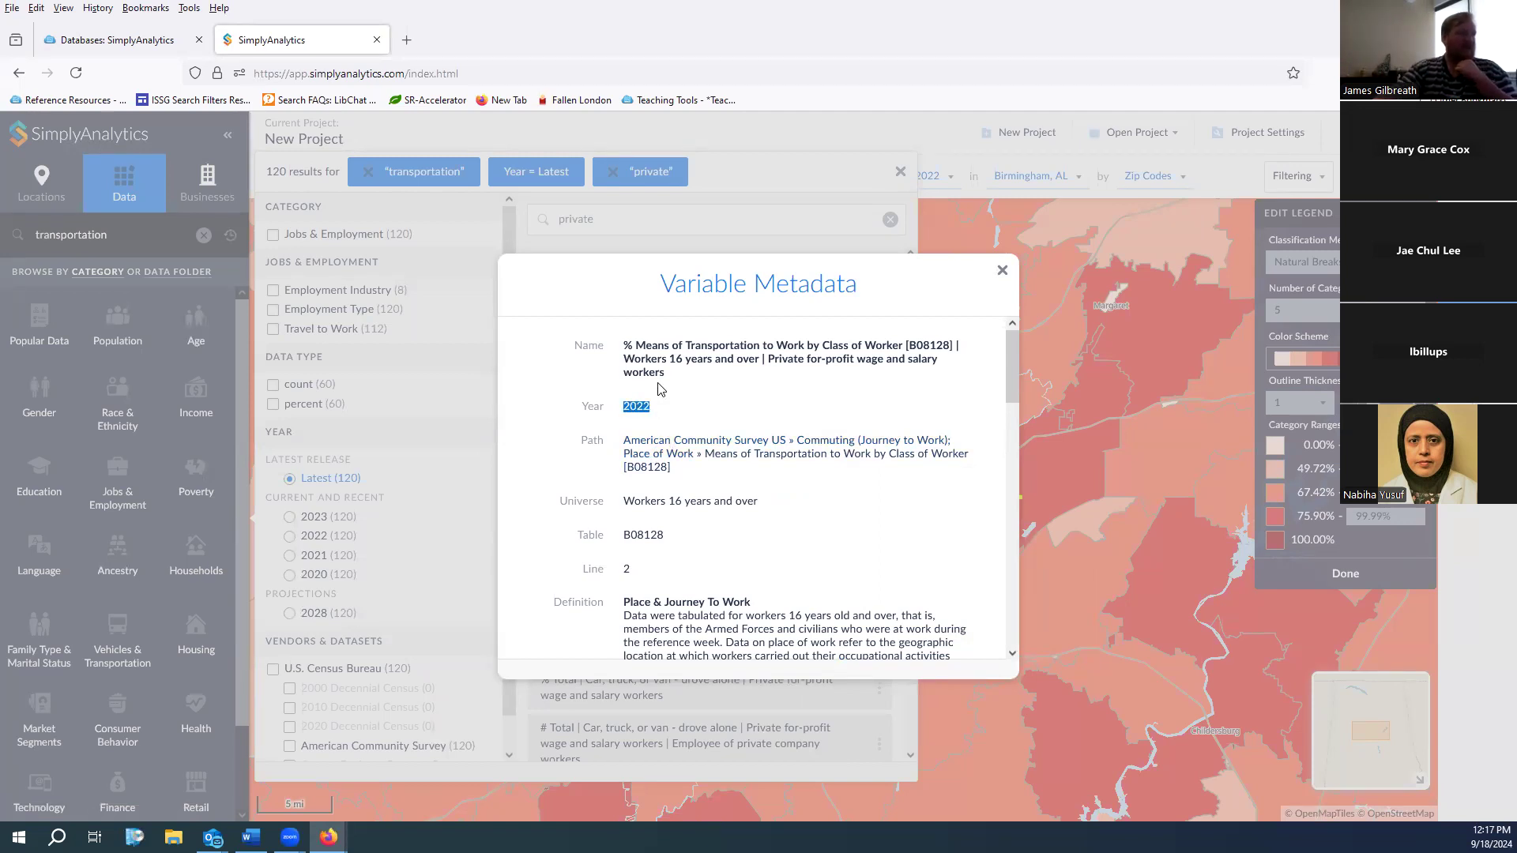
scroll(632, 426, "down", 1)
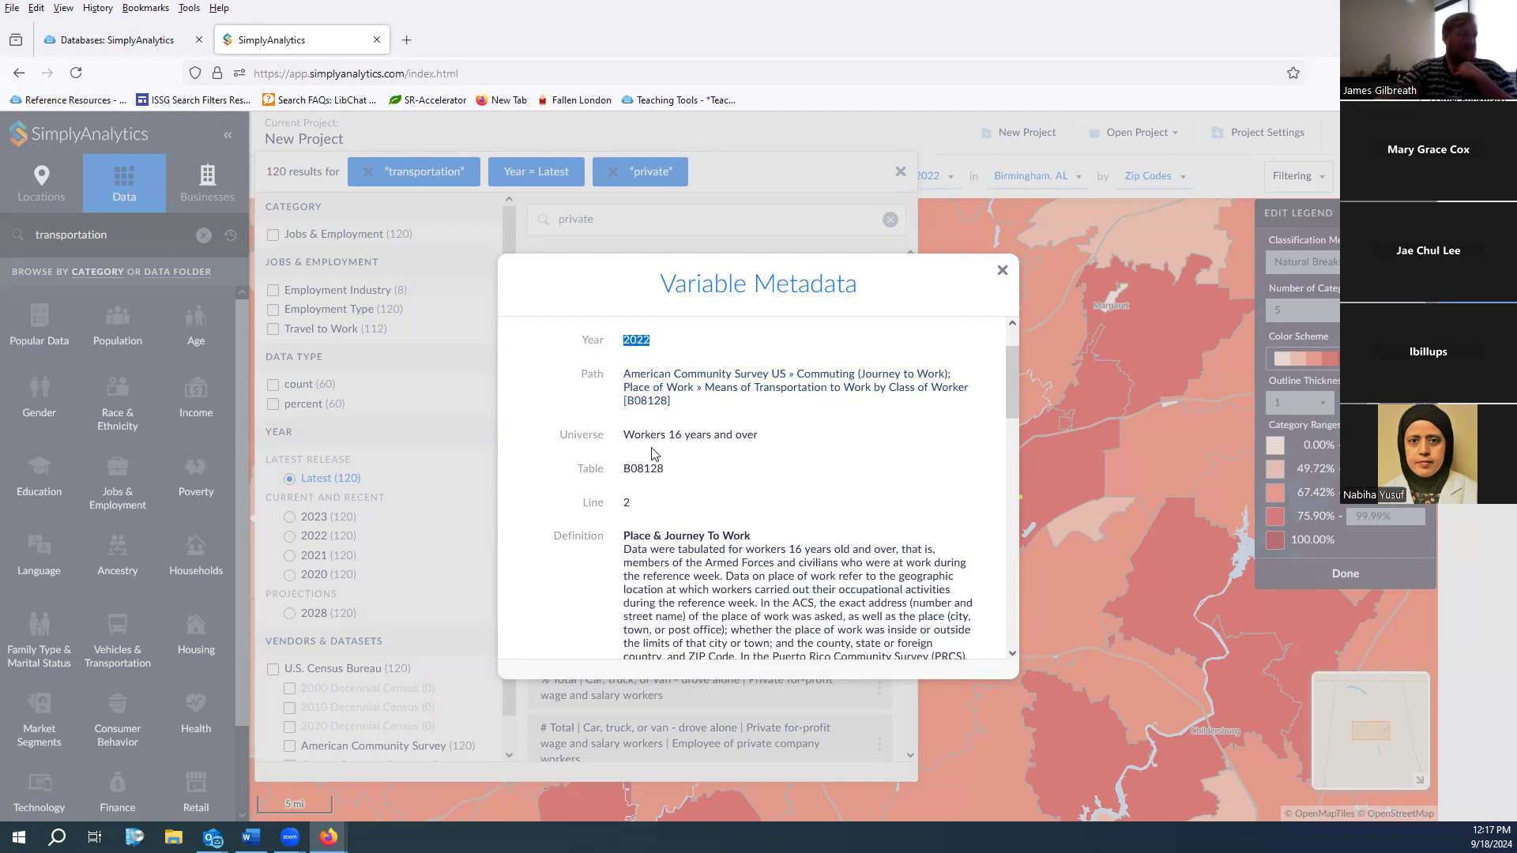
left_click_drag(626, 436, 760, 440)
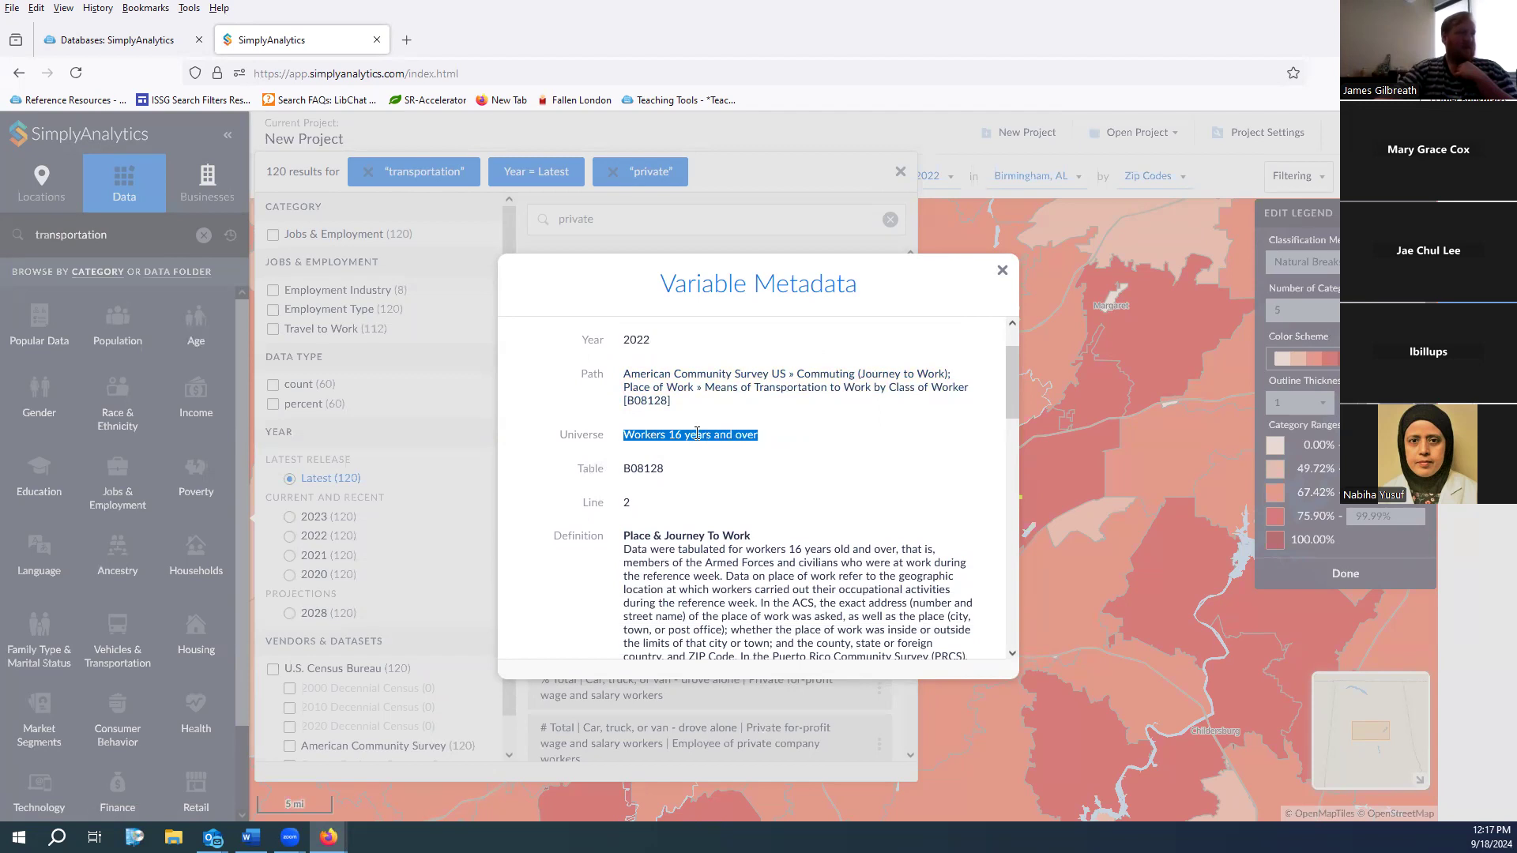
scroll(700, 437, "down", 2)
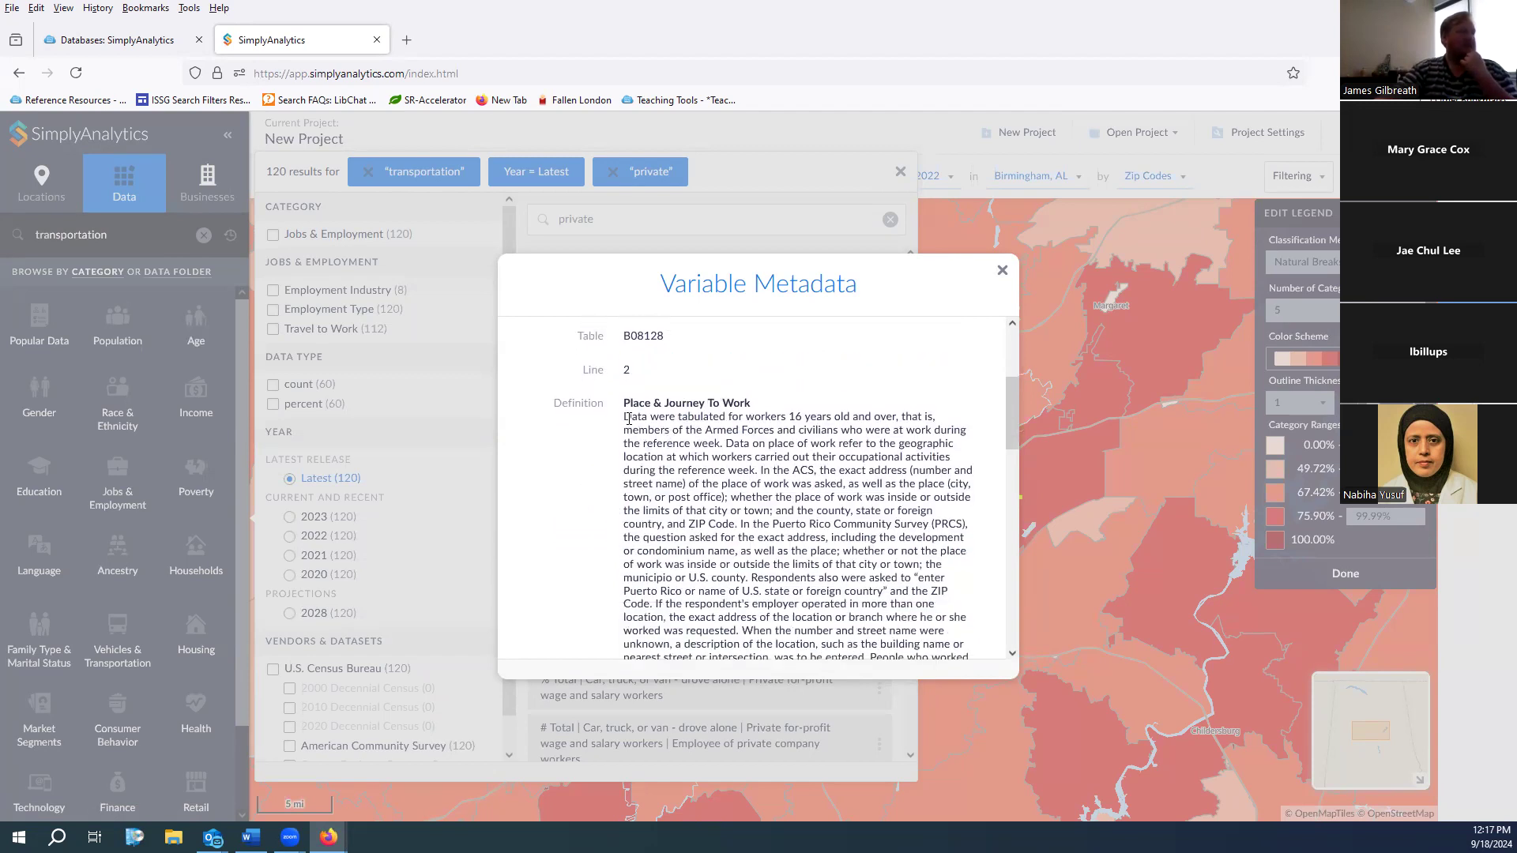
Read the variable's Place & Journey To Work definition and source details, and return to the map
scroll(670, 410, "down", 1)
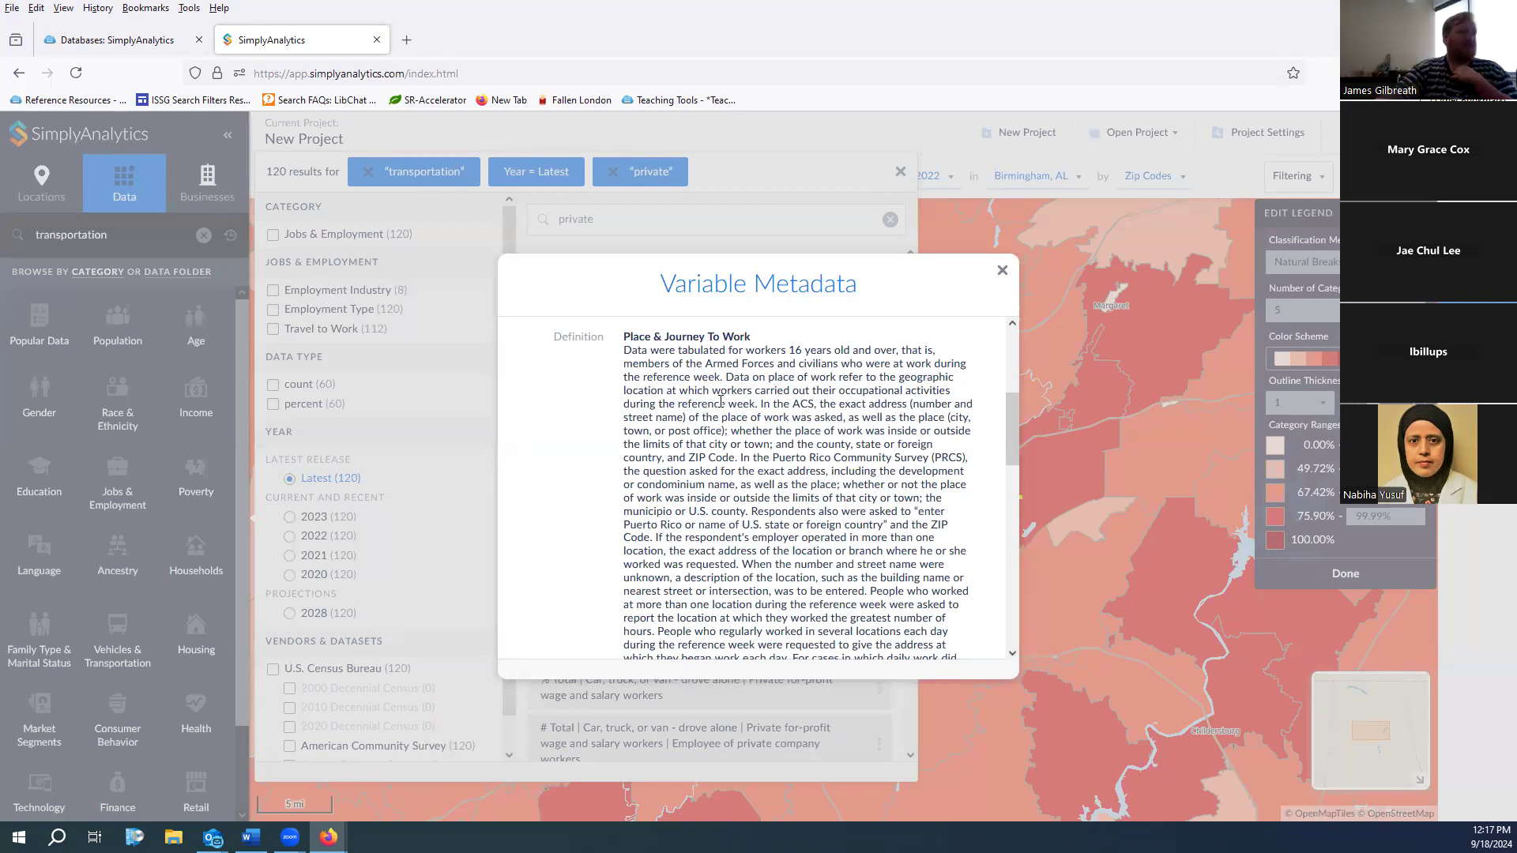
scroll(758, 403, "down", 5)
scroll(632, 474, "up", 8)
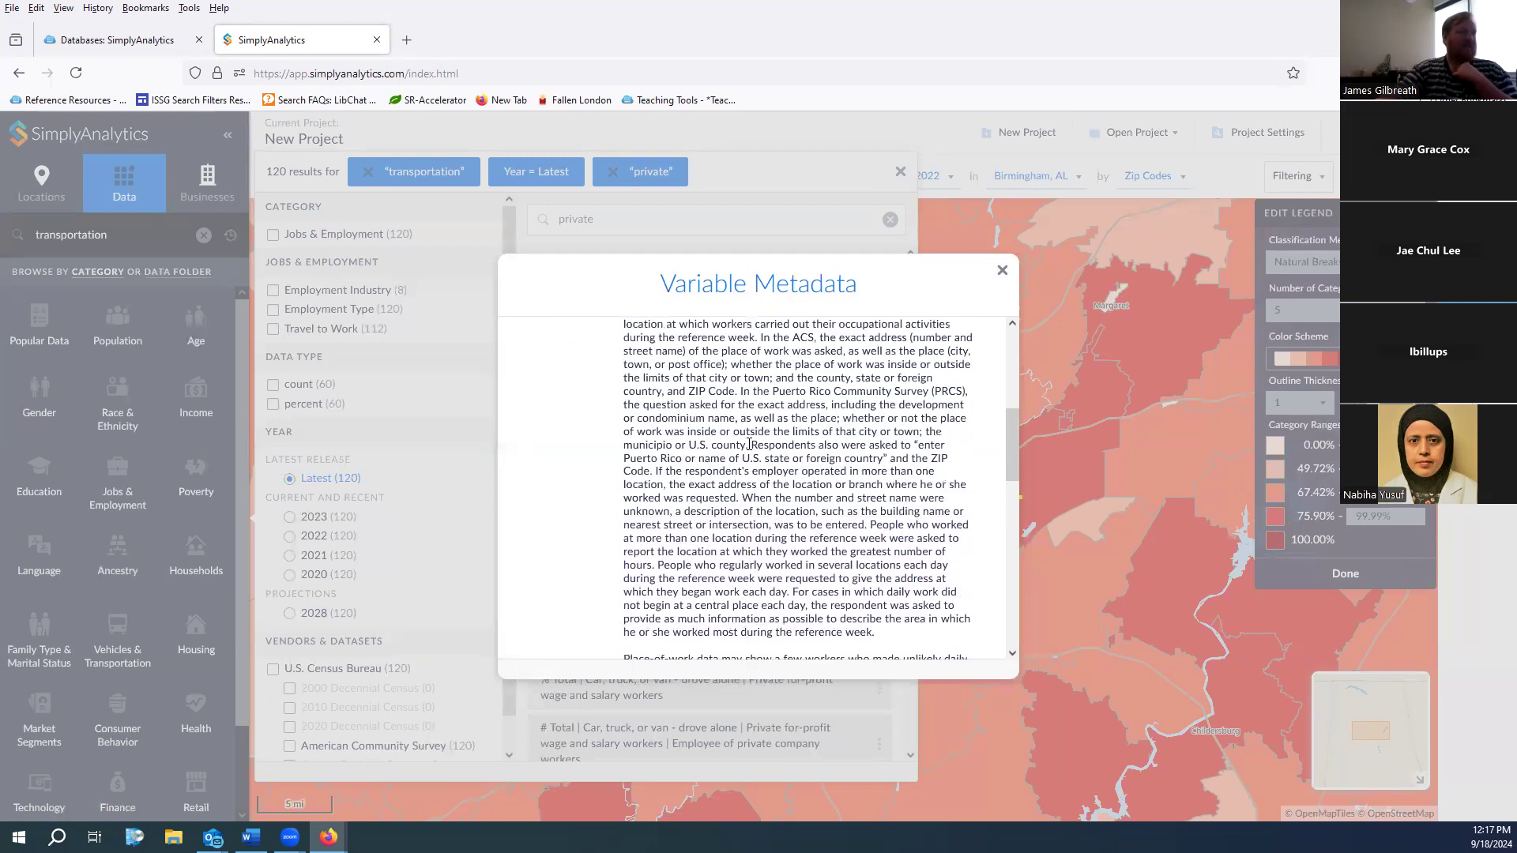
scroll(640, 473, "down", 5)
scroll(706, 399, "down", 3)
scroll(696, 391, "up", 8)
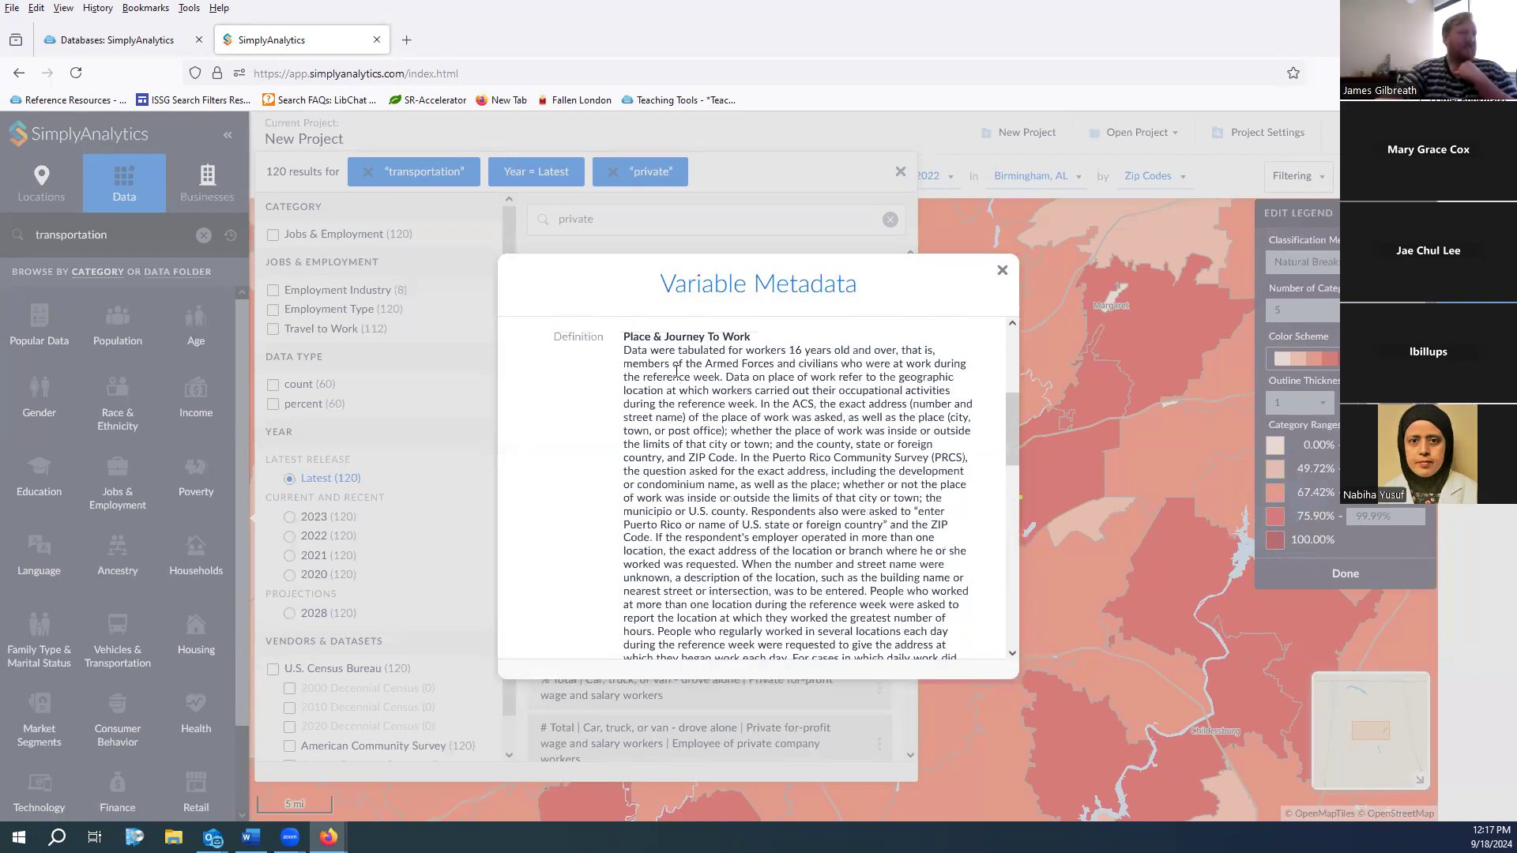
left_click_drag(623, 342, 763, 527)
scroll(763, 528, "down", 8)
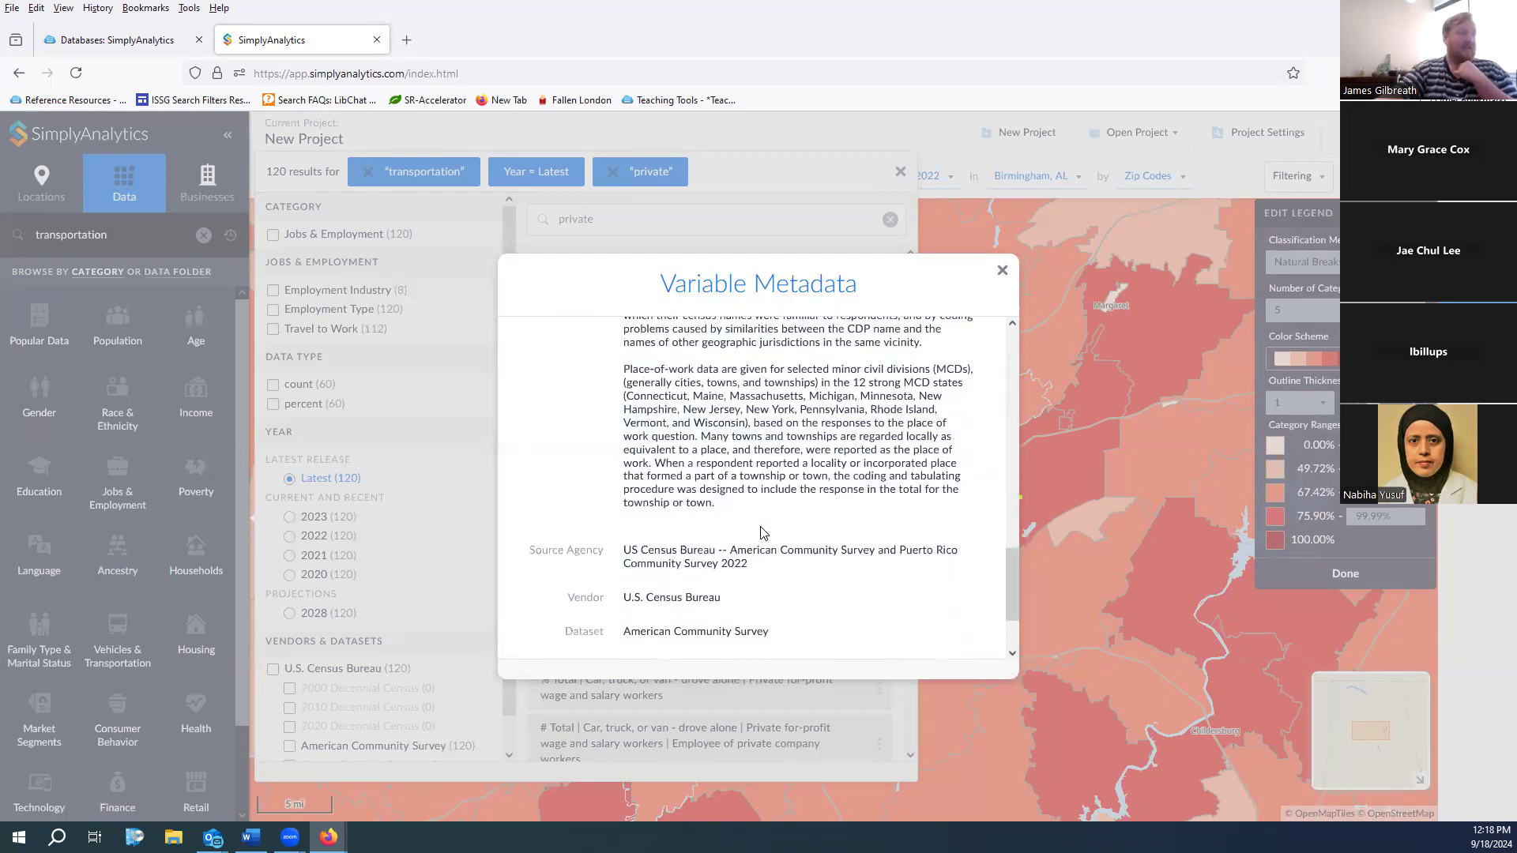
left_click_drag(714, 433, 654, 358)
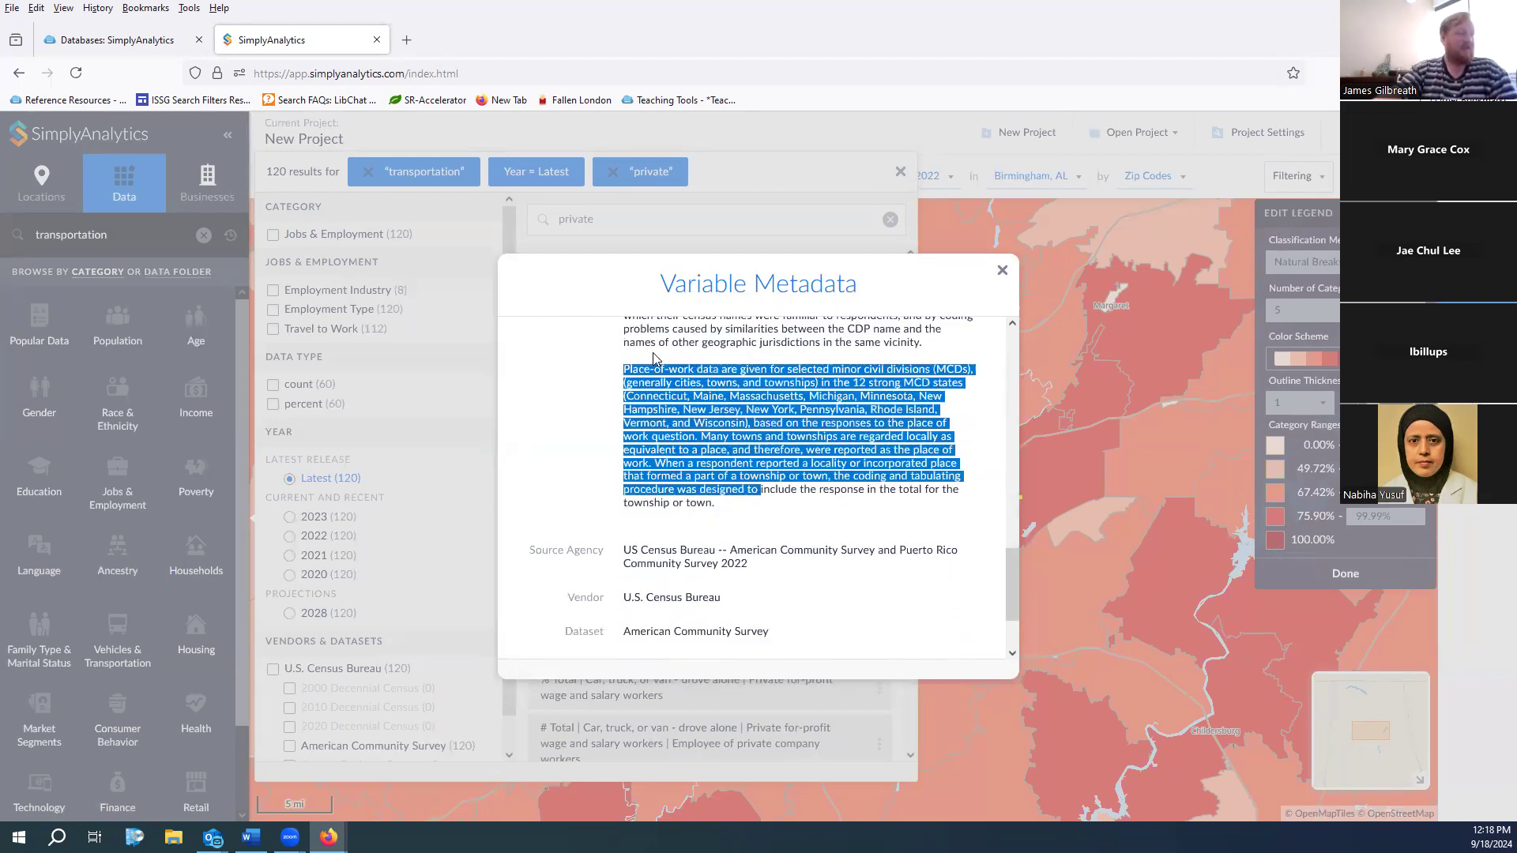
left_click(677, 387)
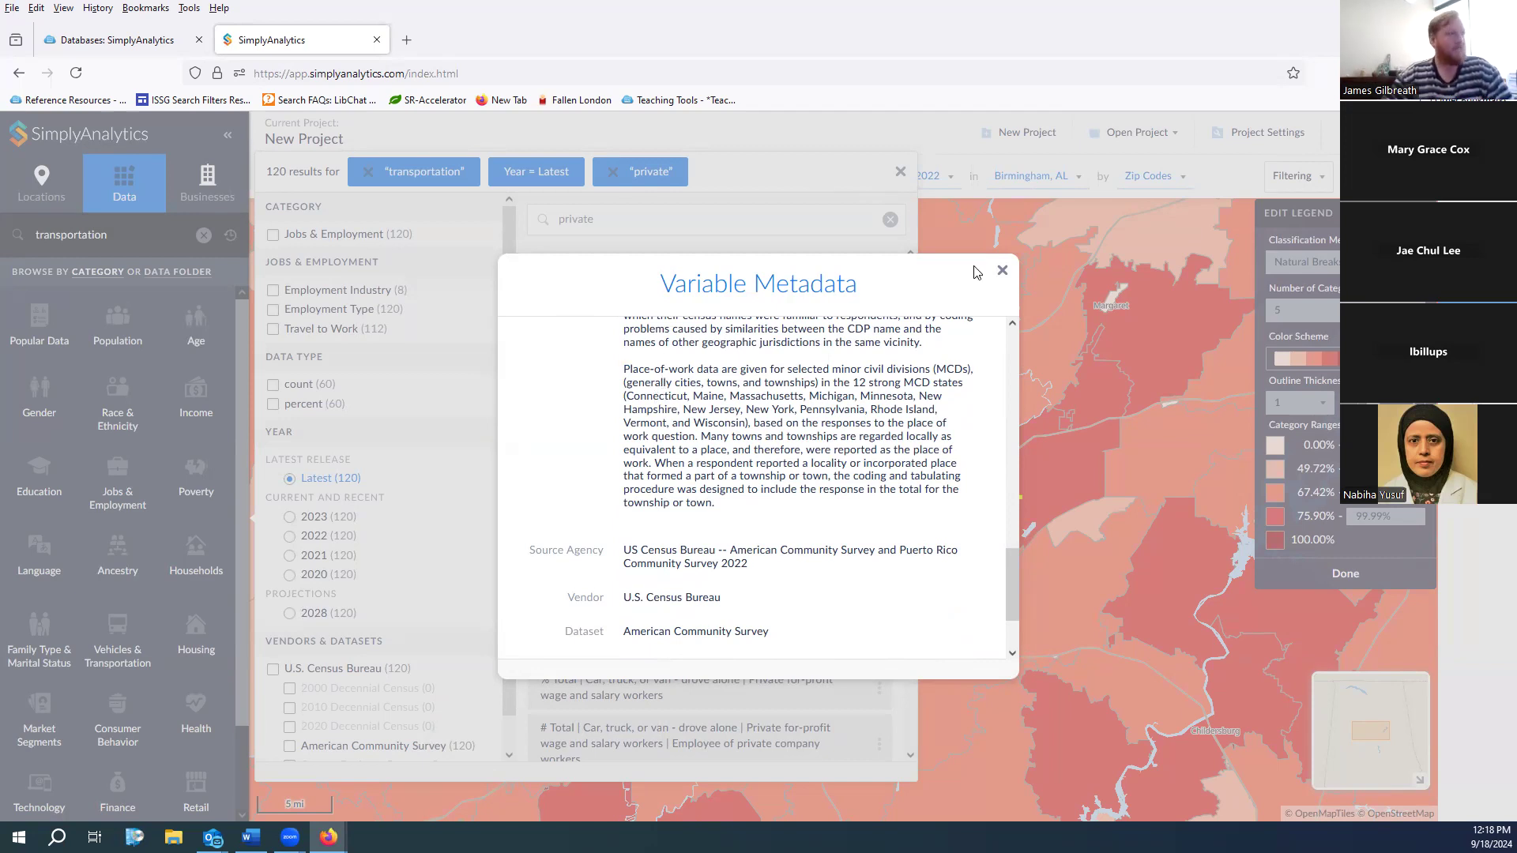
left_click(1001, 270)
left_click(906, 190)
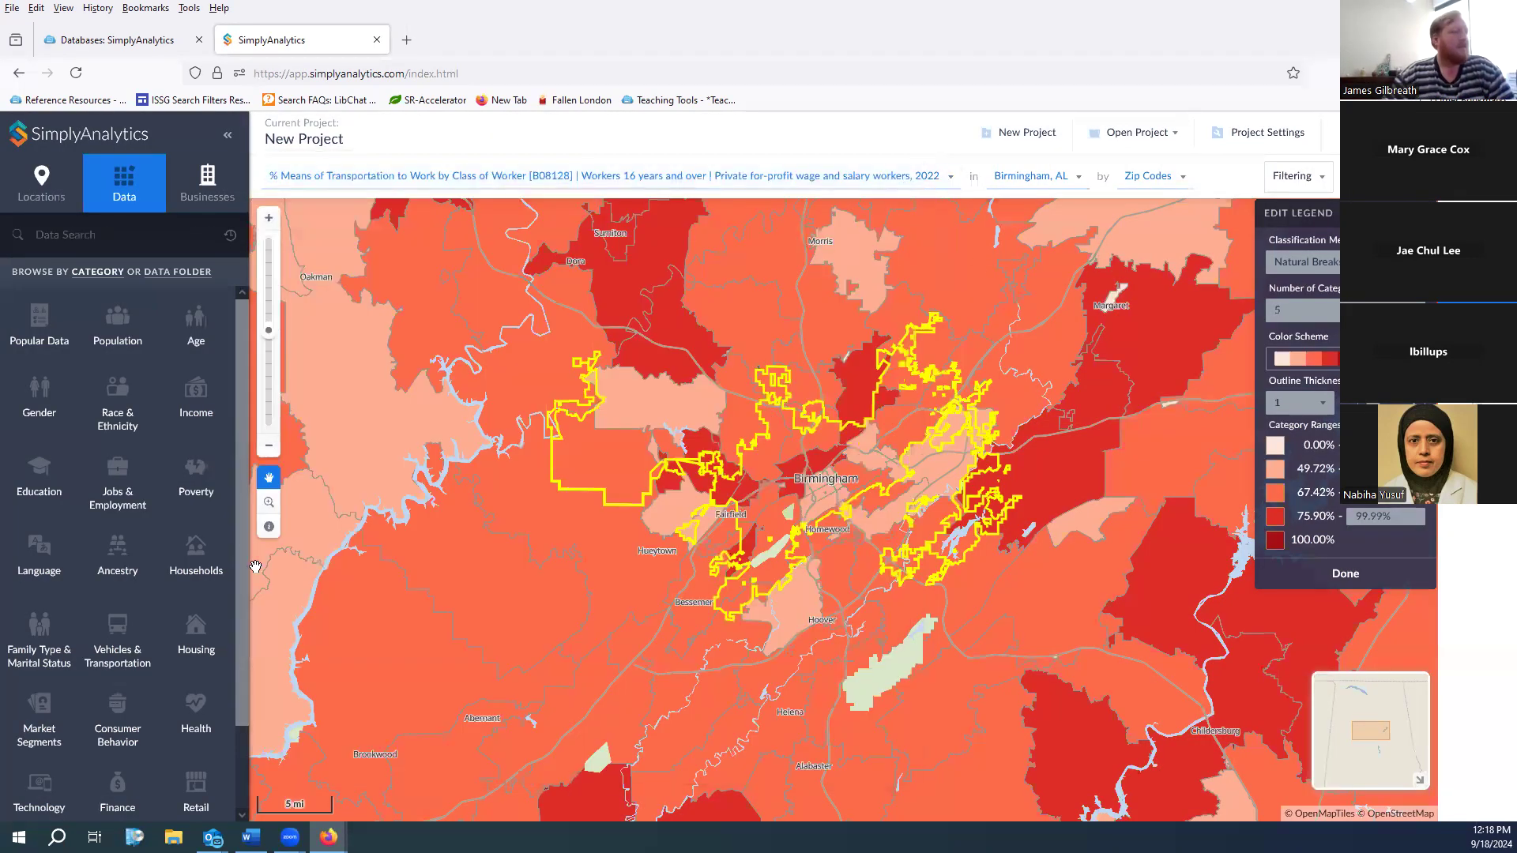
Open the Market Segments data category and look over the first Claritas PRIZM Premier household variables
left_click(49, 729)
right_click(47, 727)
left_click(32, 732)
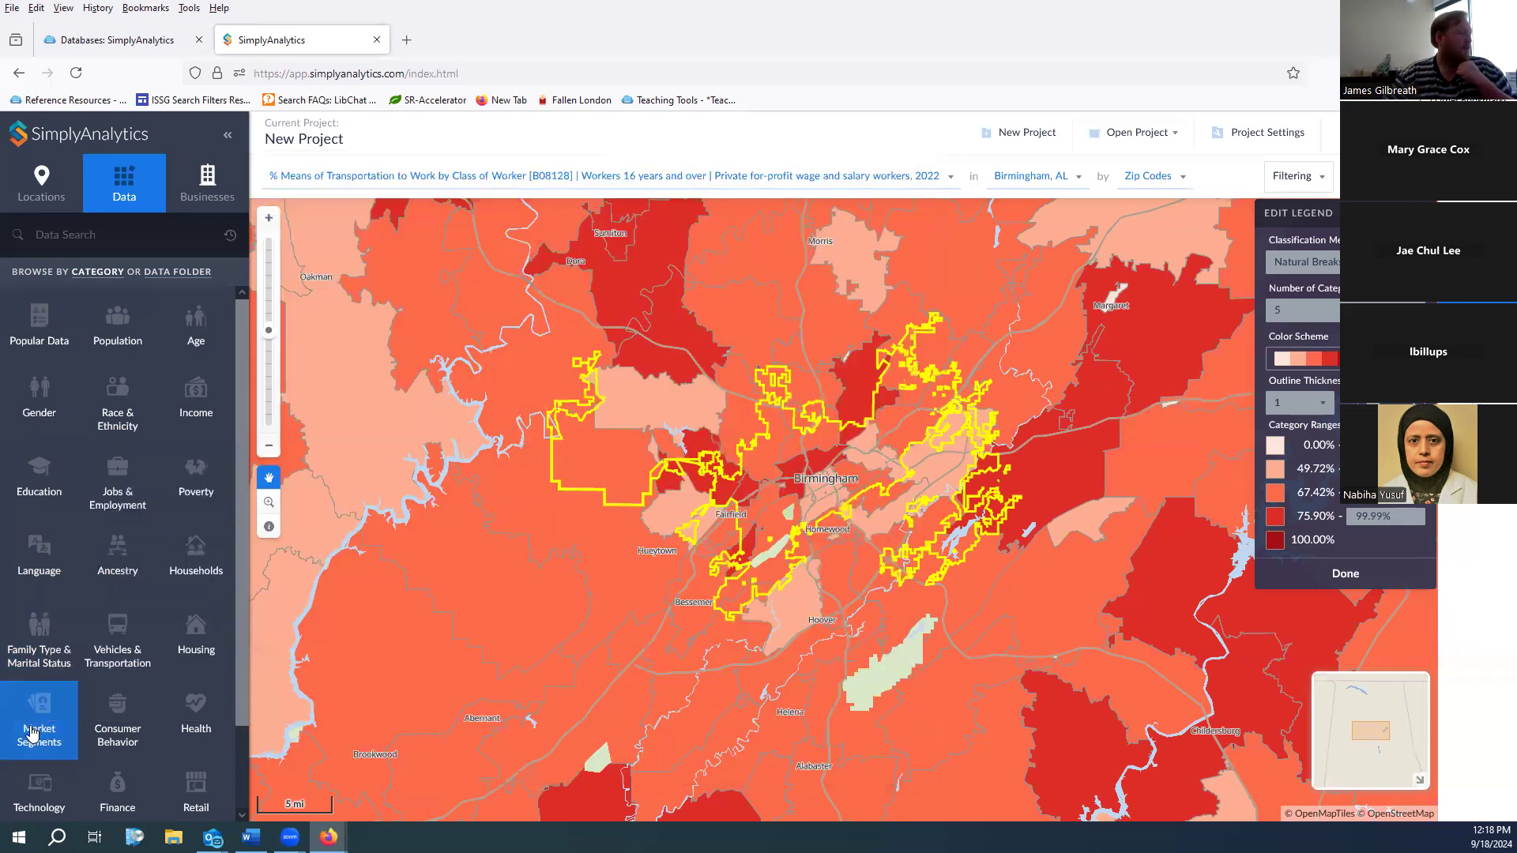
left_click(32, 733)
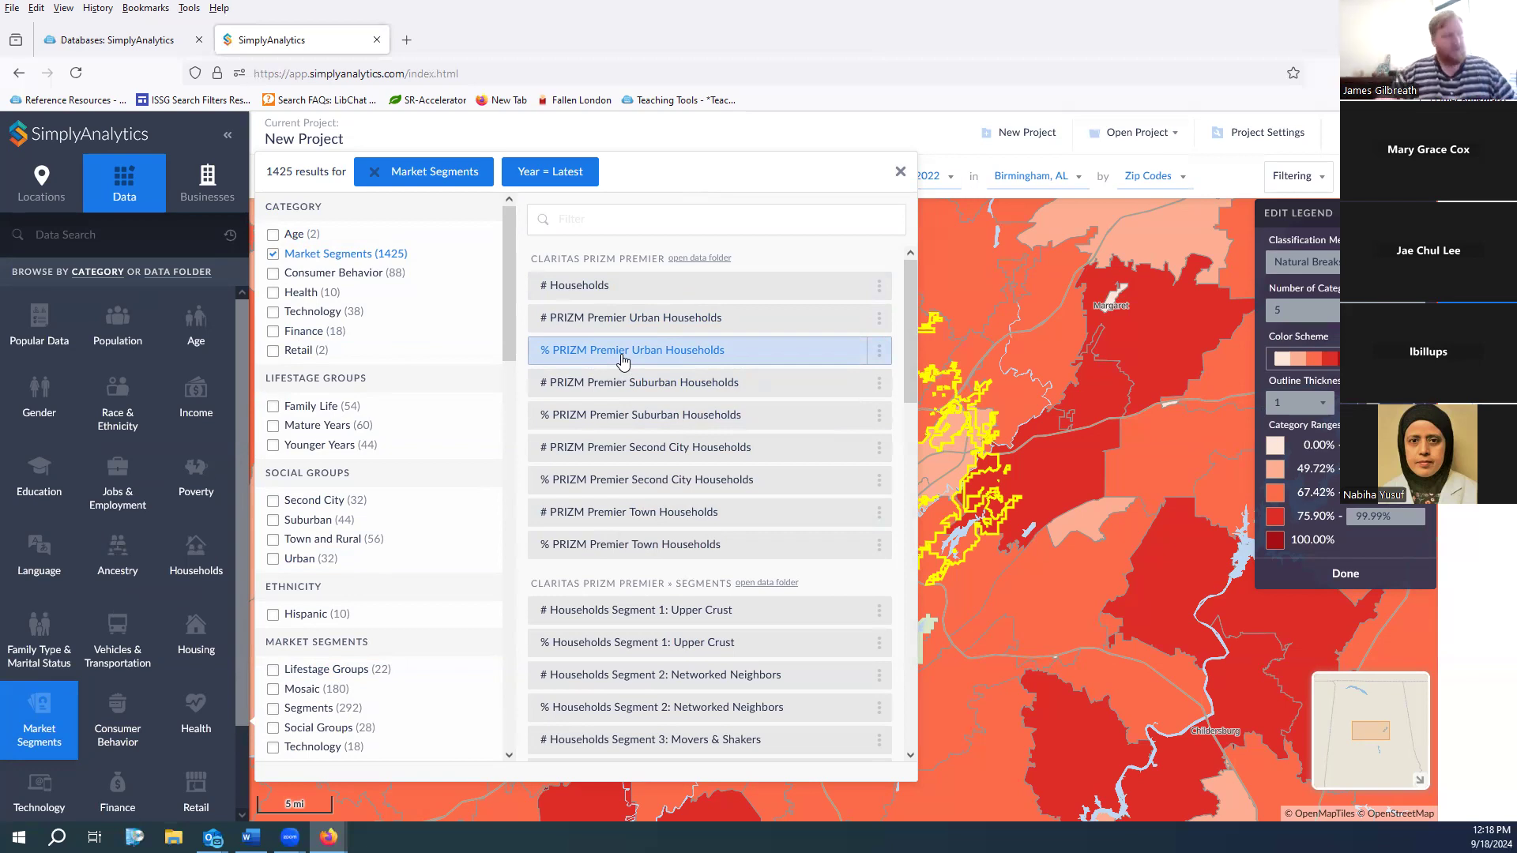
scroll(600, 379, "down", 2)
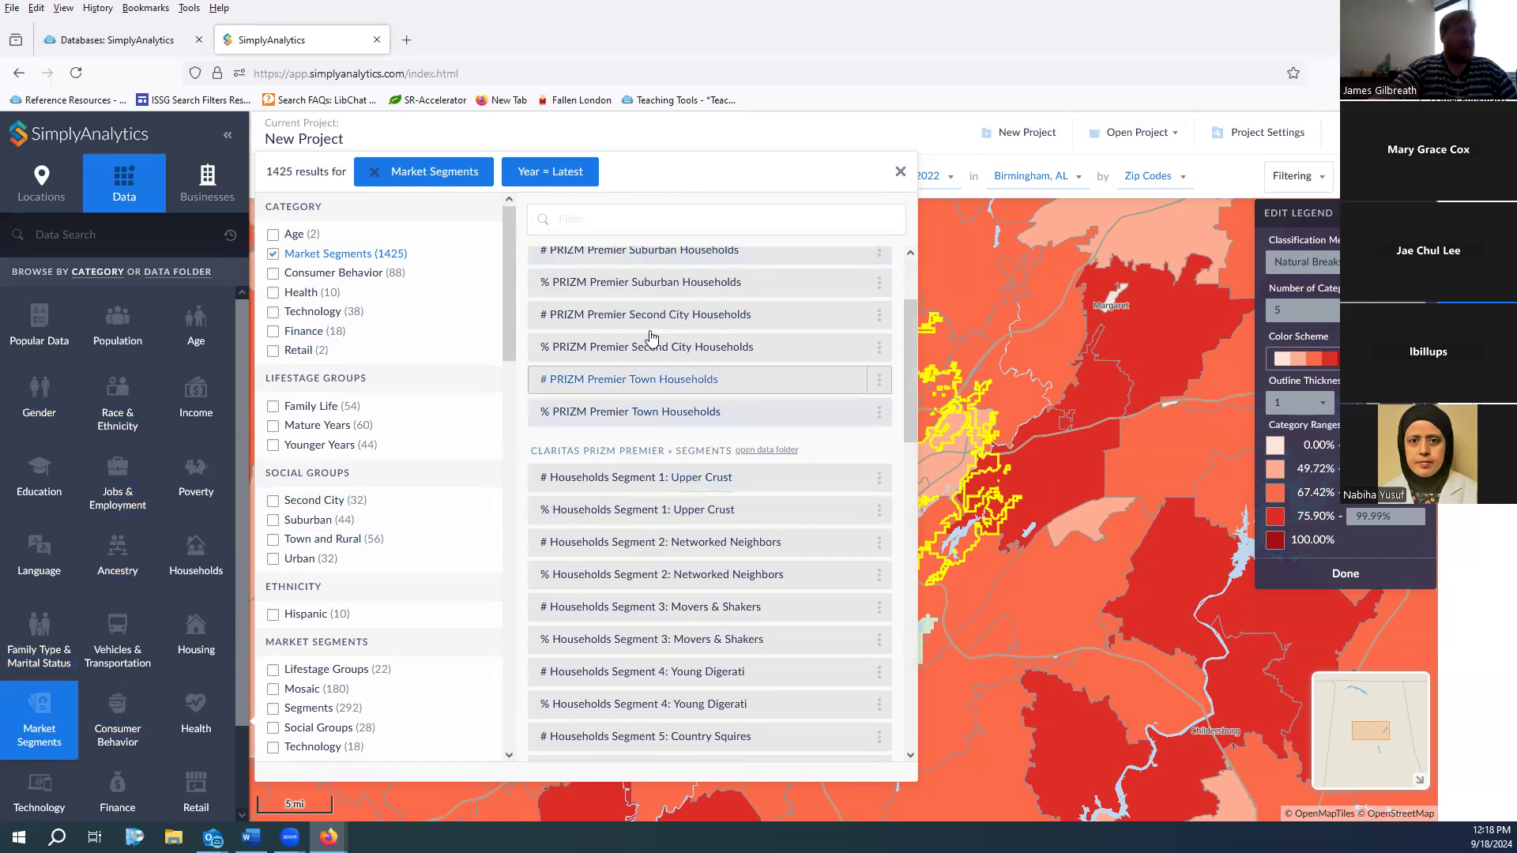
scroll(672, 411, "up", 2)
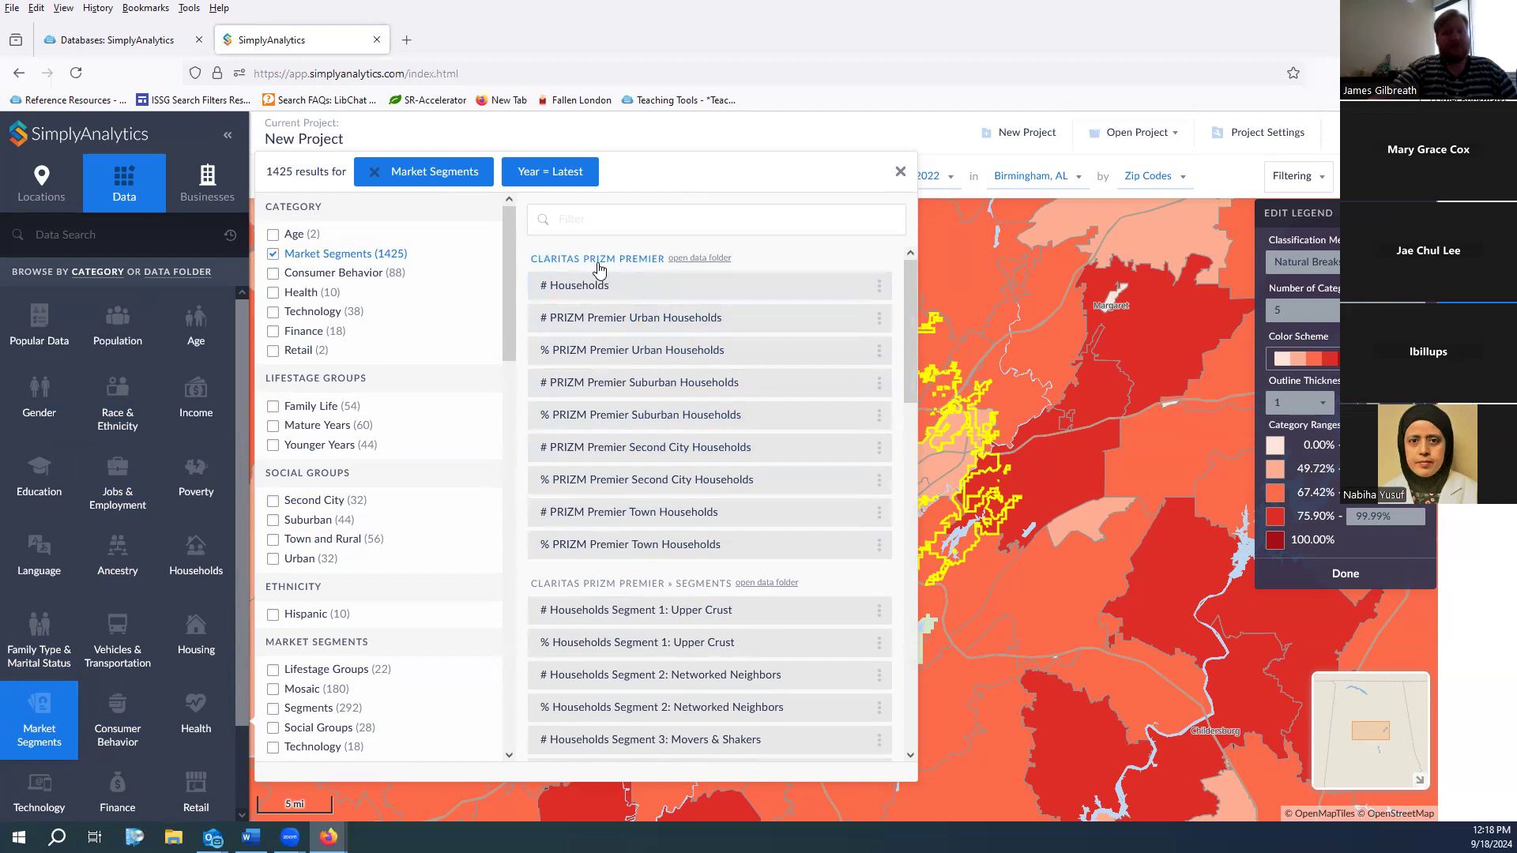
Browse the PRIZM Premier segments and social groups and open the metadata of "# Households Social - Second City C3: Micro-City Mix"
scroll(599, 269, "down", 15)
scroll(644, 440, "down", 20)
scroll(670, 453, "down", 18)
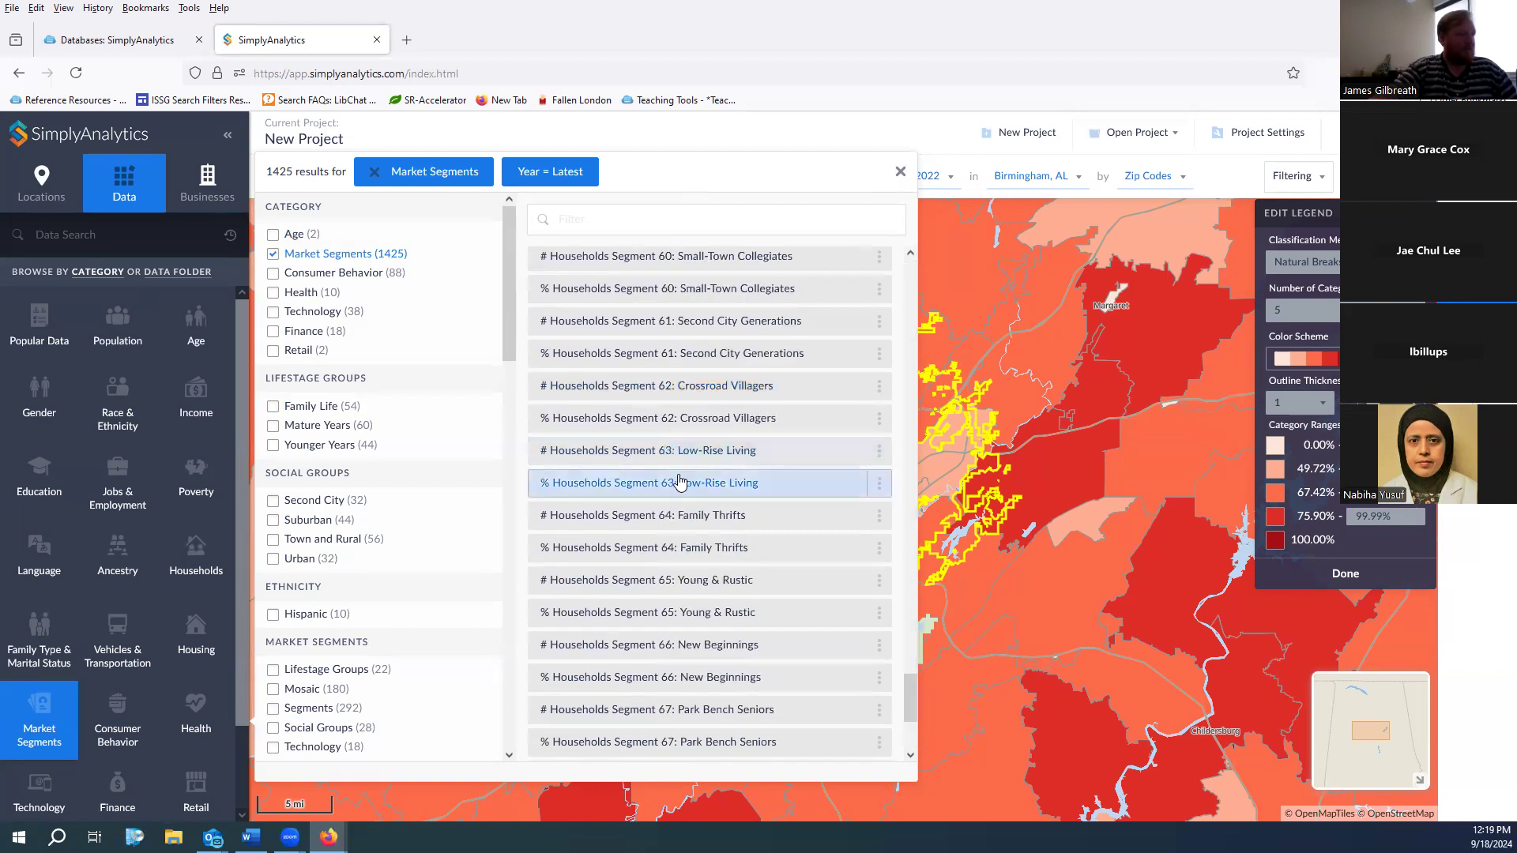
scroll(679, 482, "down", 8)
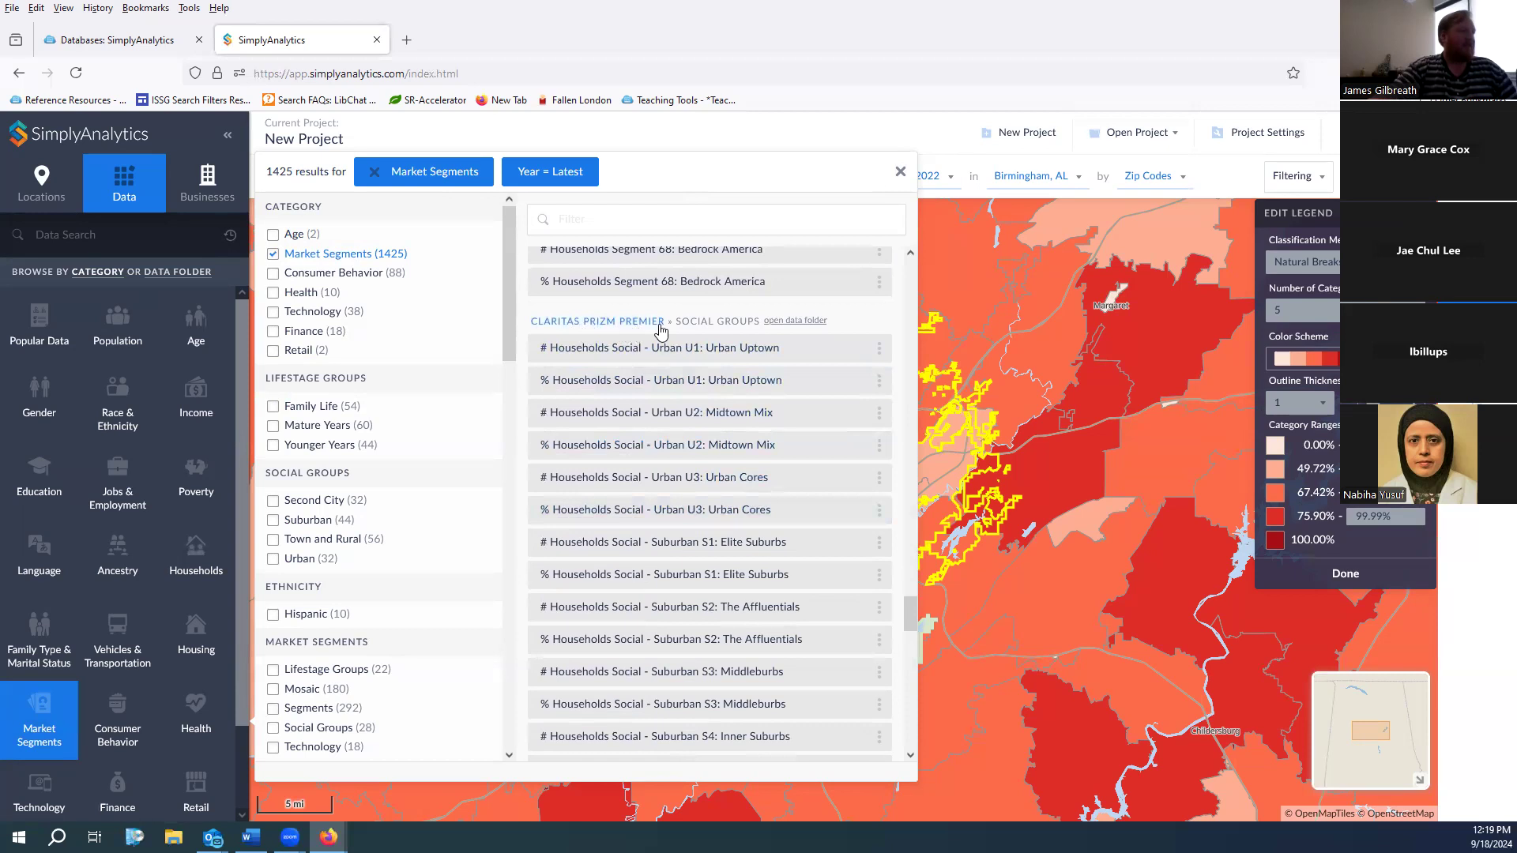
scroll(692, 370, "down", 13)
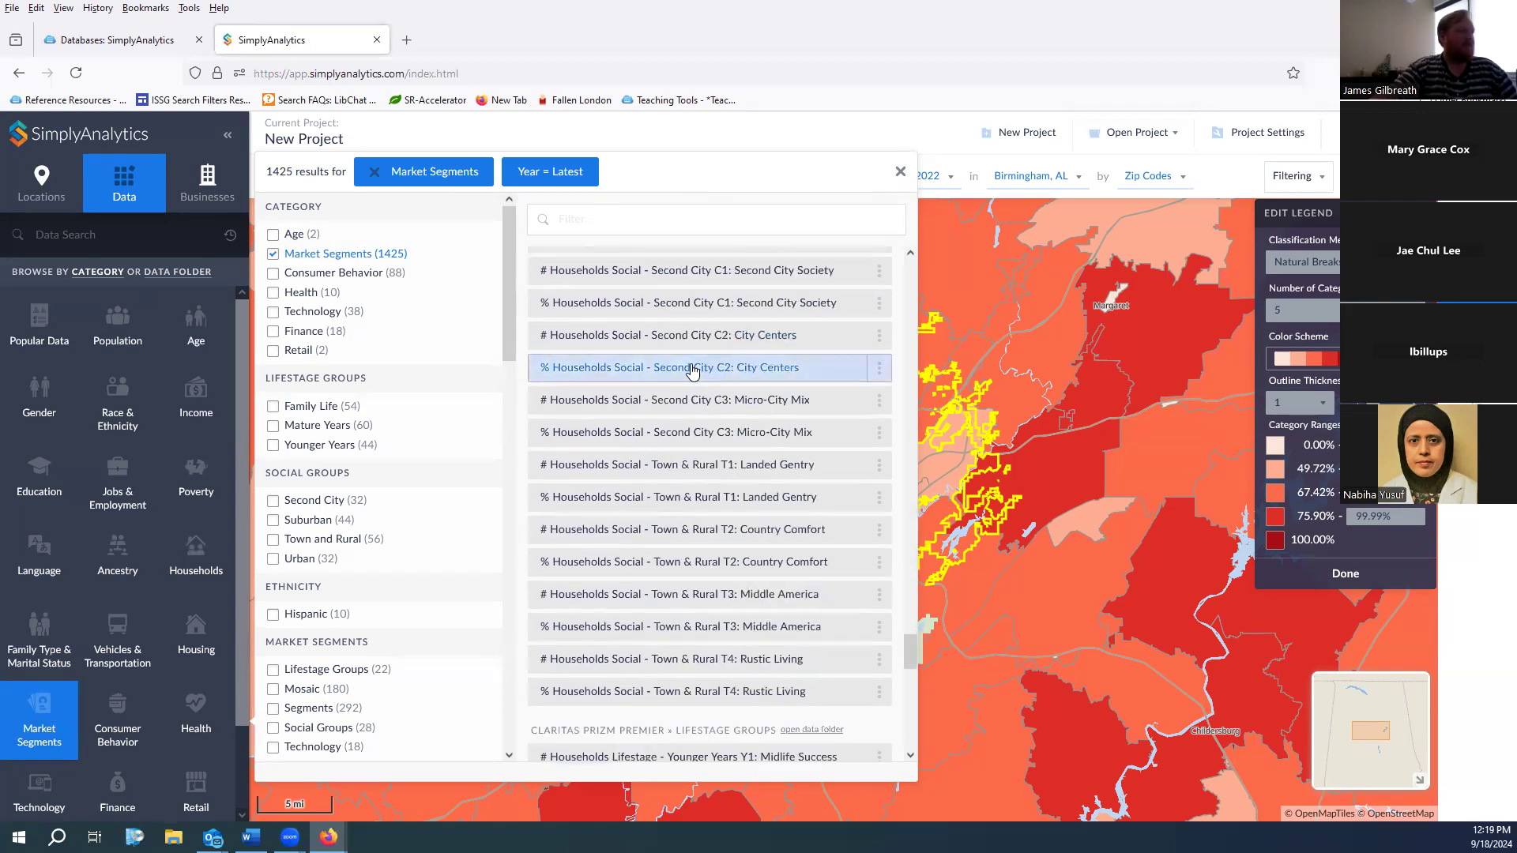
left_click(879, 402)
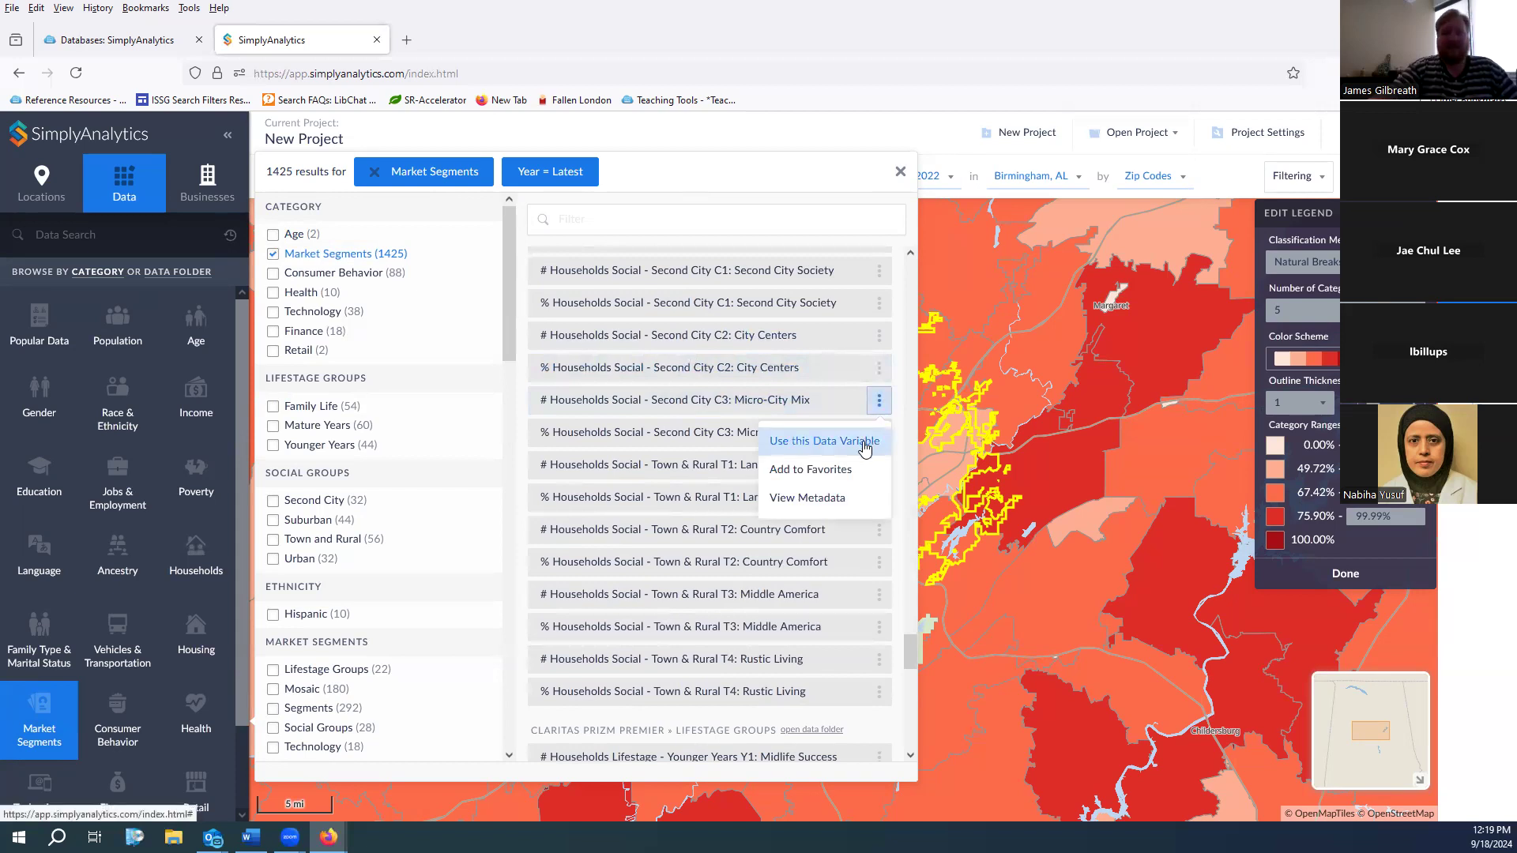
right_click(858, 444)
left_click(833, 506)
left_click(833, 506)
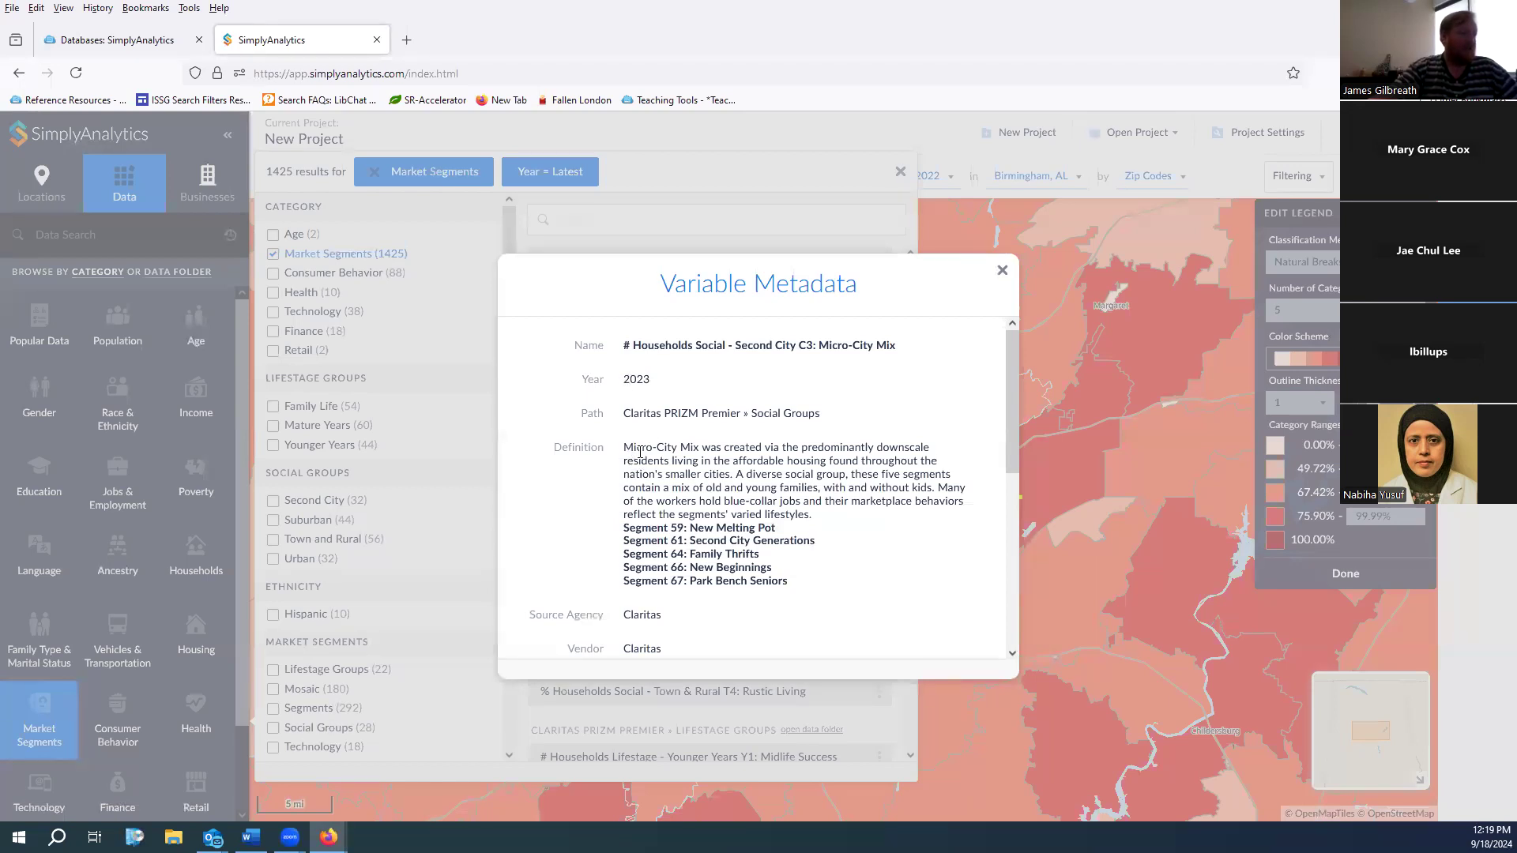
Read the Micro-City Mix definition and its component segments, and close the metadata
scroll(640, 454, "down", 5)
scroll(640, 459, "up", 4)
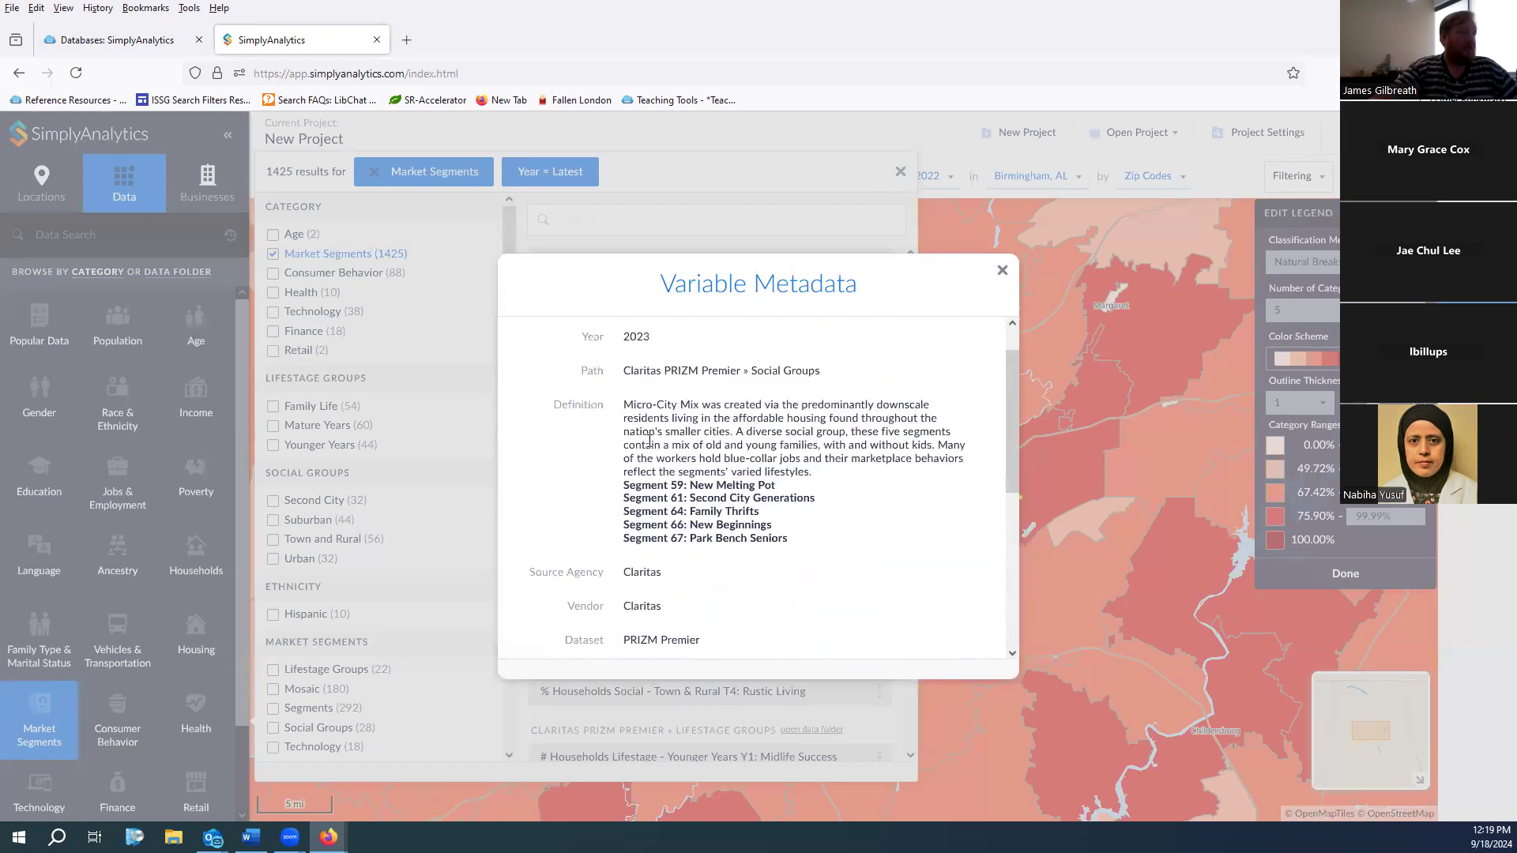
left_click_drag(625, 407, 739, 458)
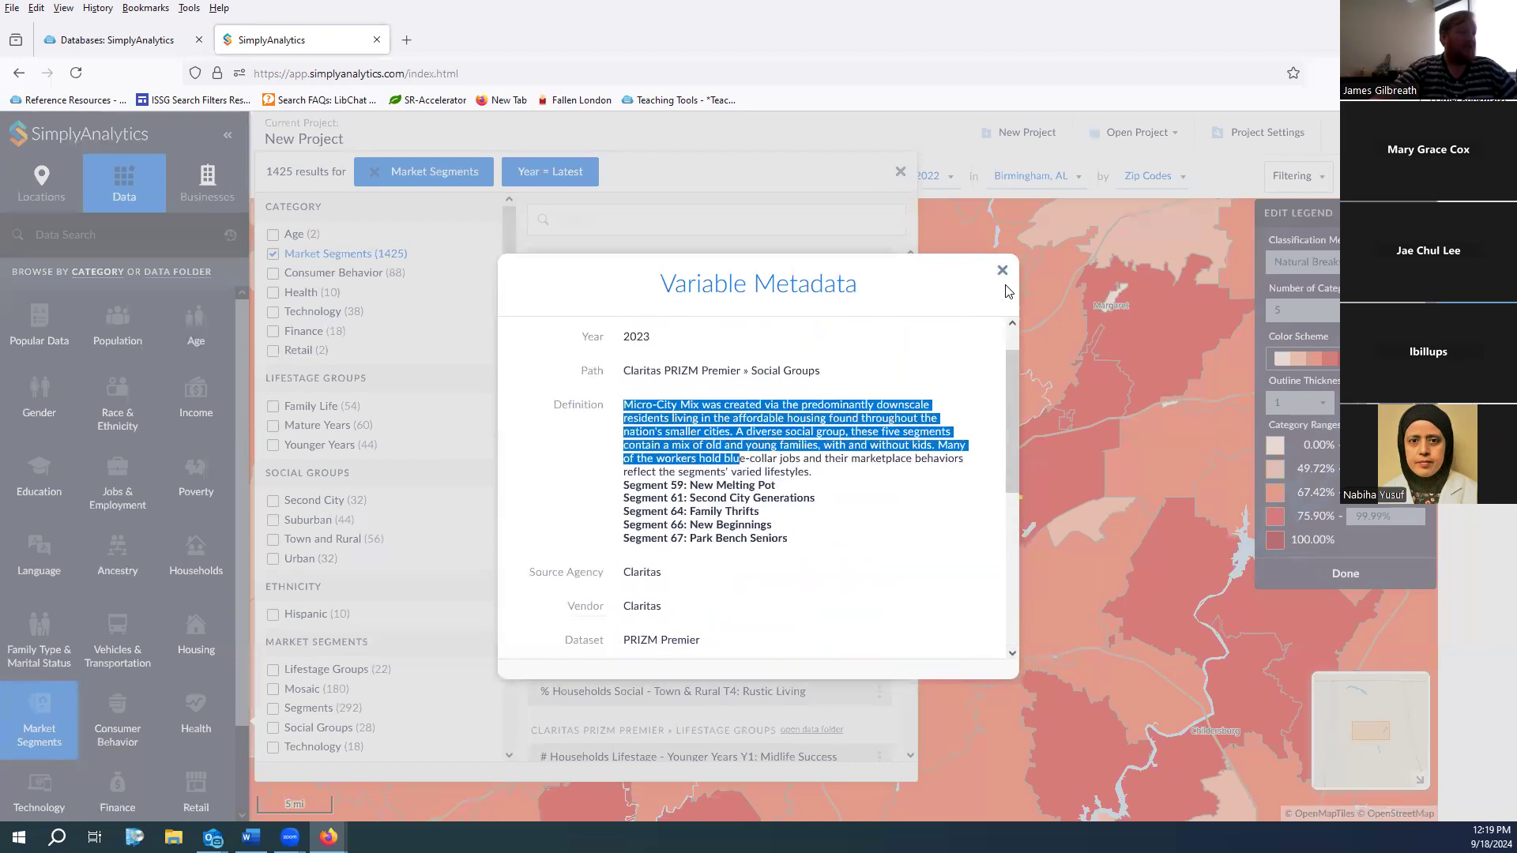
left_click(1001, 271)
View the metadata and data source of "# Households Lifestage - Family Life F3: Mainstream Families" and close it
scroll(869, 524, "down", 5)
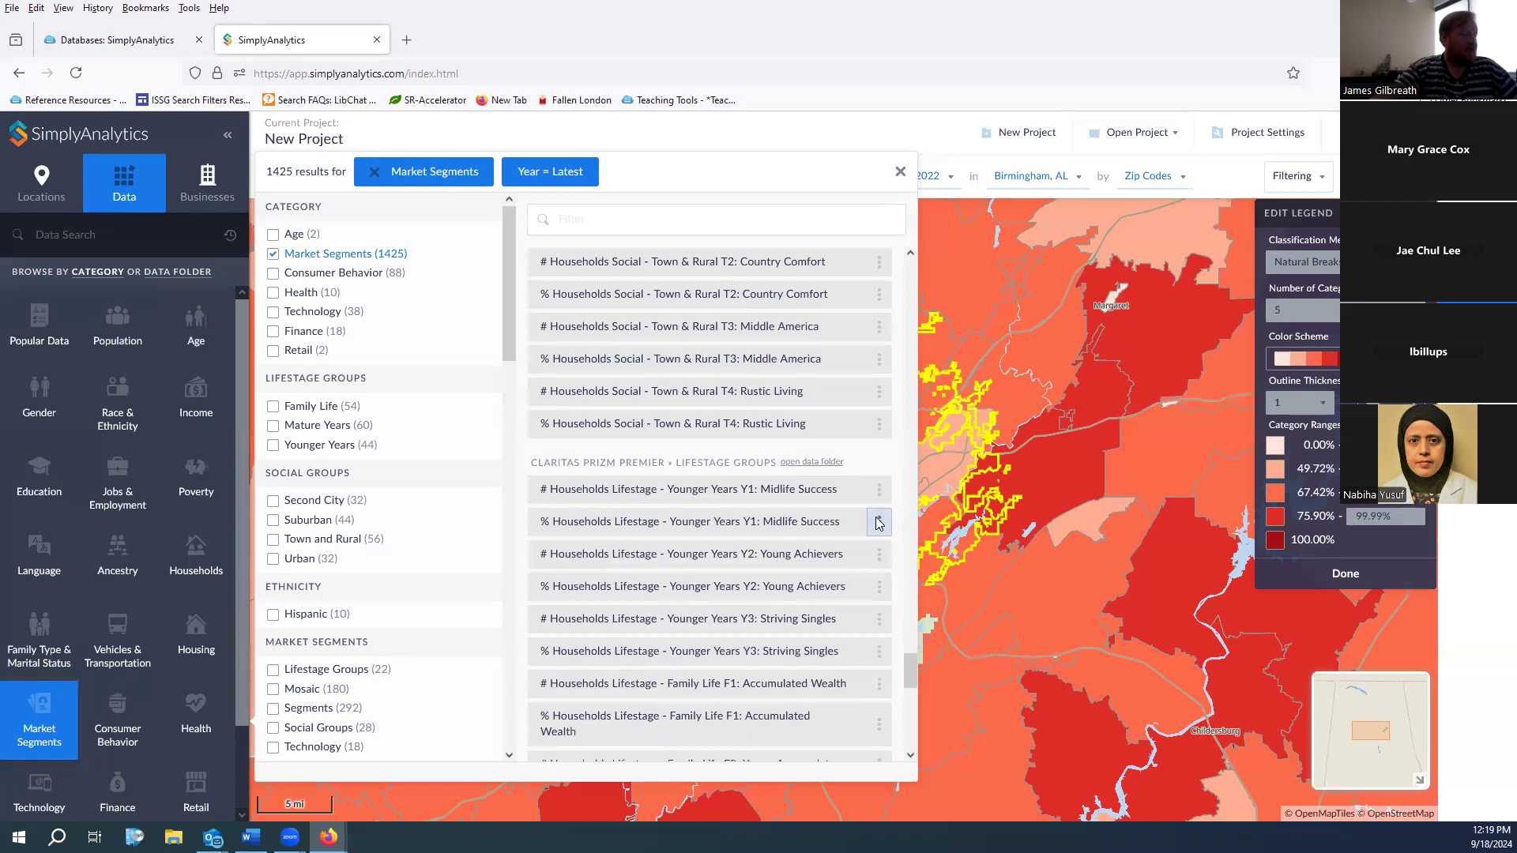
scroll(879, 524, "down", 3)
left_click(879, 566)
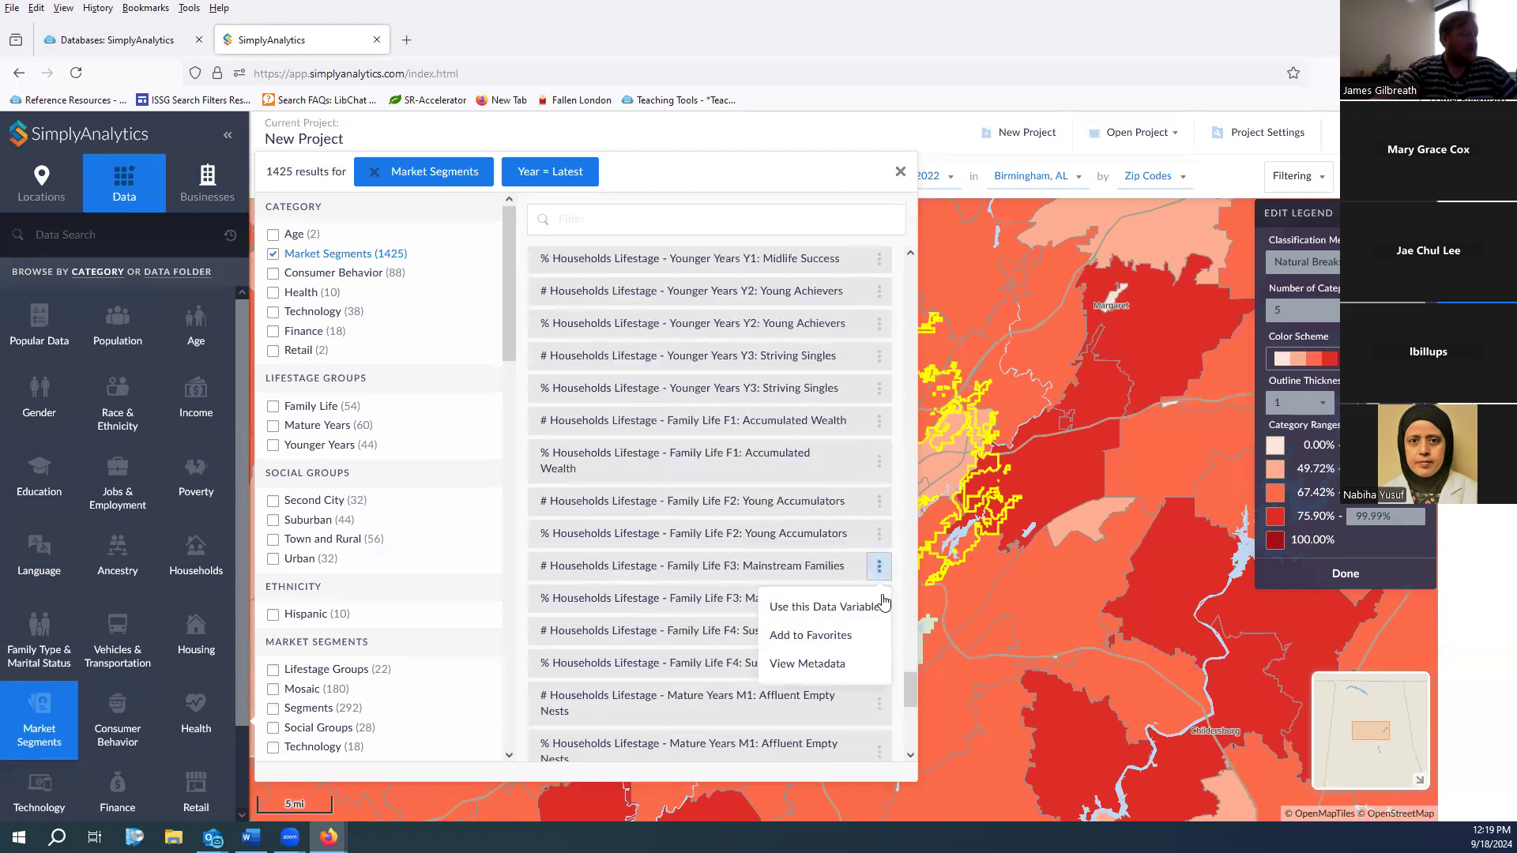
left_click(844, 665)
scroll(970, 324, "down", 5)
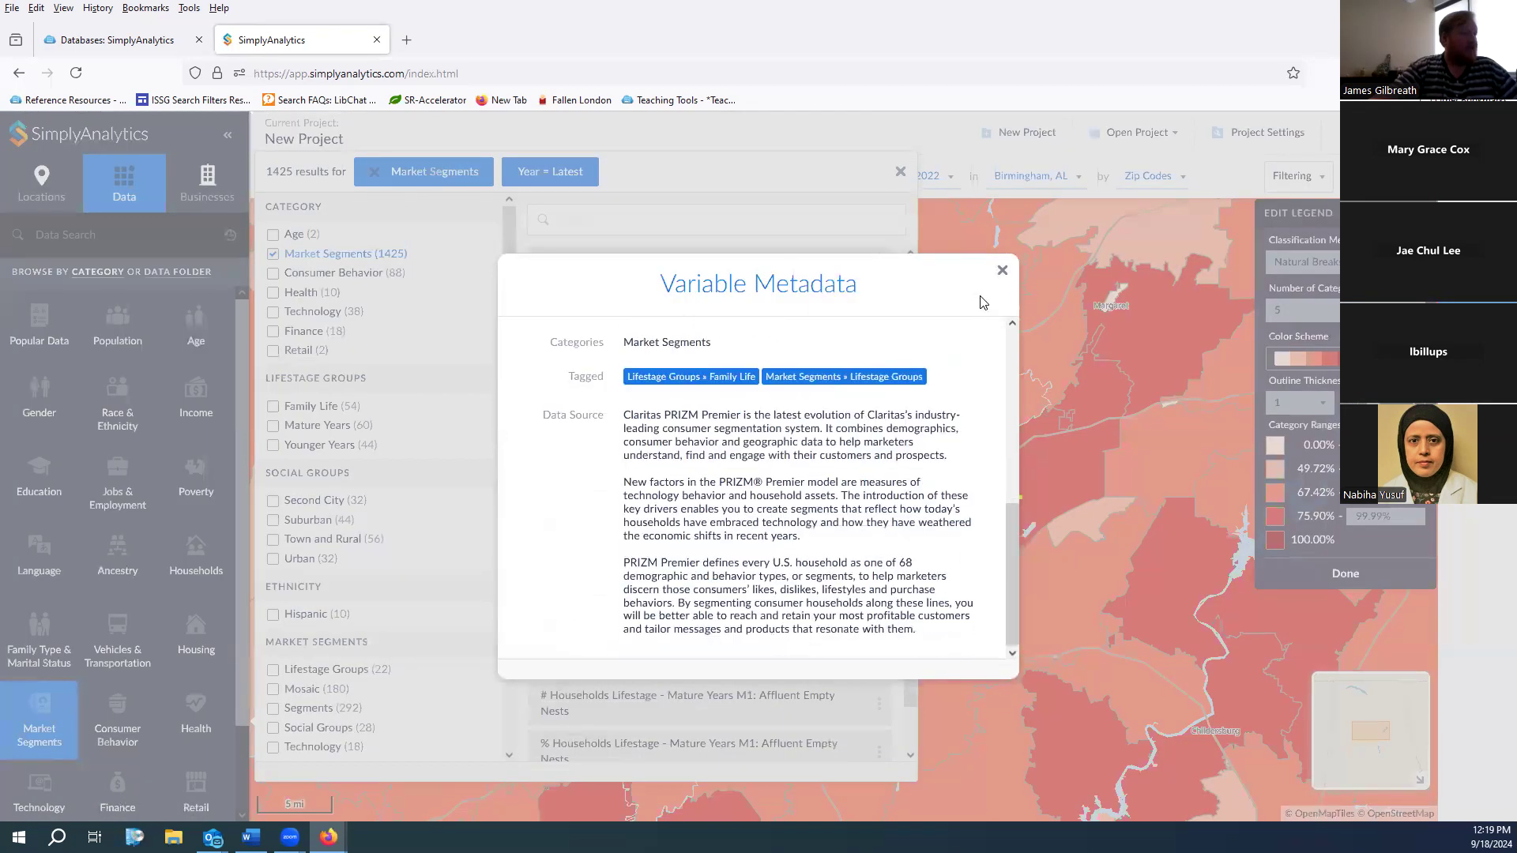
left_click(1002, 271)
View the metadata of "% PROPRIETARY | MOSAIC UE HH GROUPS | BOOMING WITH CONFIDENCE" down to its data source and data sheets
scroll(711, 576, "down", 6)
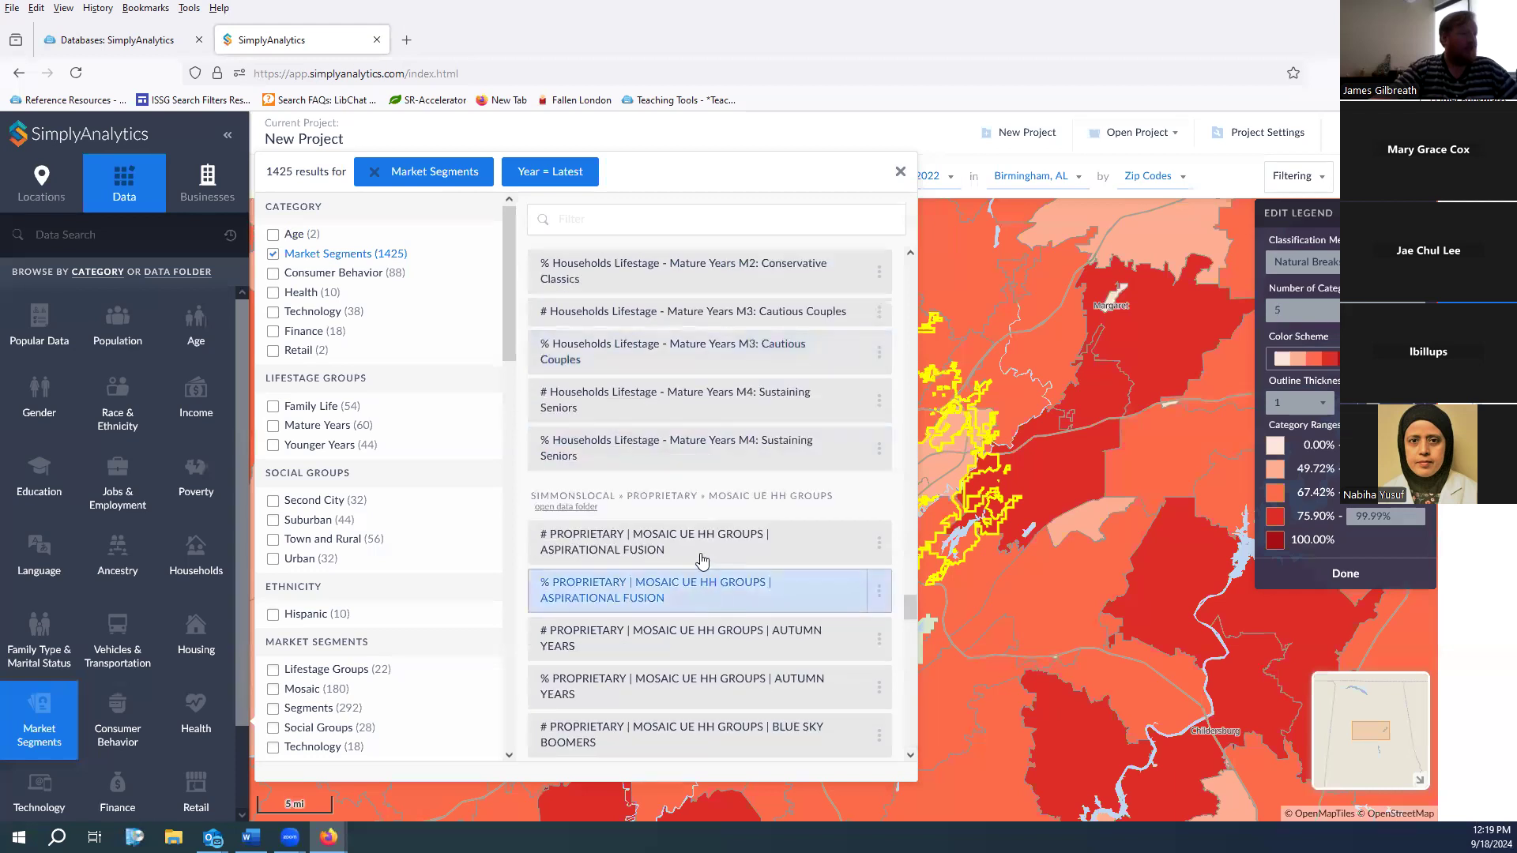
scroll(702, 562, "down", 4)
scroll(630, 546, "up", 2)
scroll(845, 576, "down", 2)
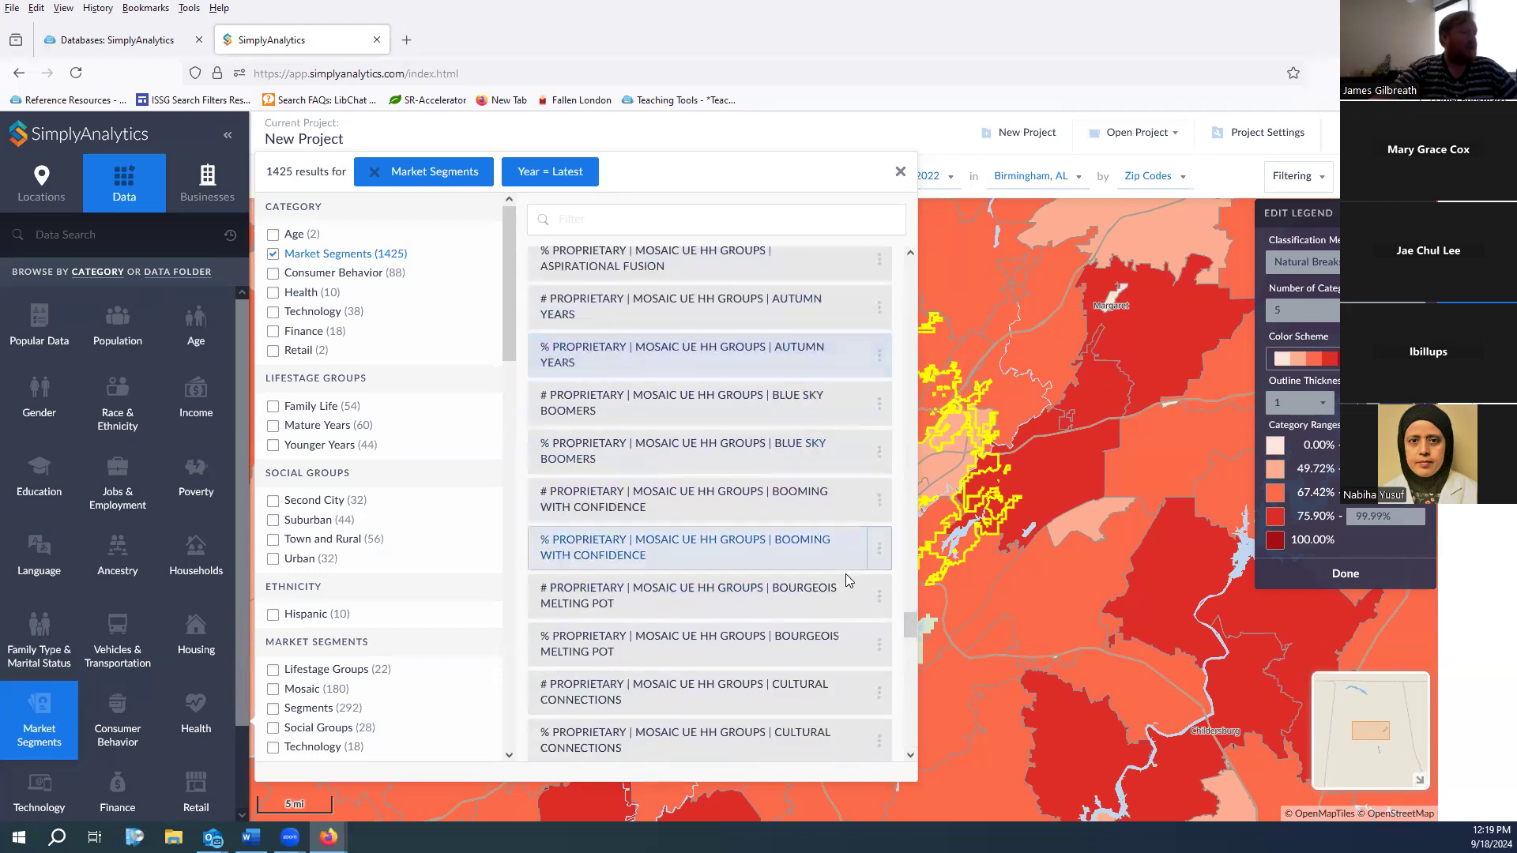
left_click(878, 548)
left_click(839, 656)
scroll(762, 526, "down", 3)
scroll(751, 514, "up", 3)
scroll(751, 513, "down", 3)
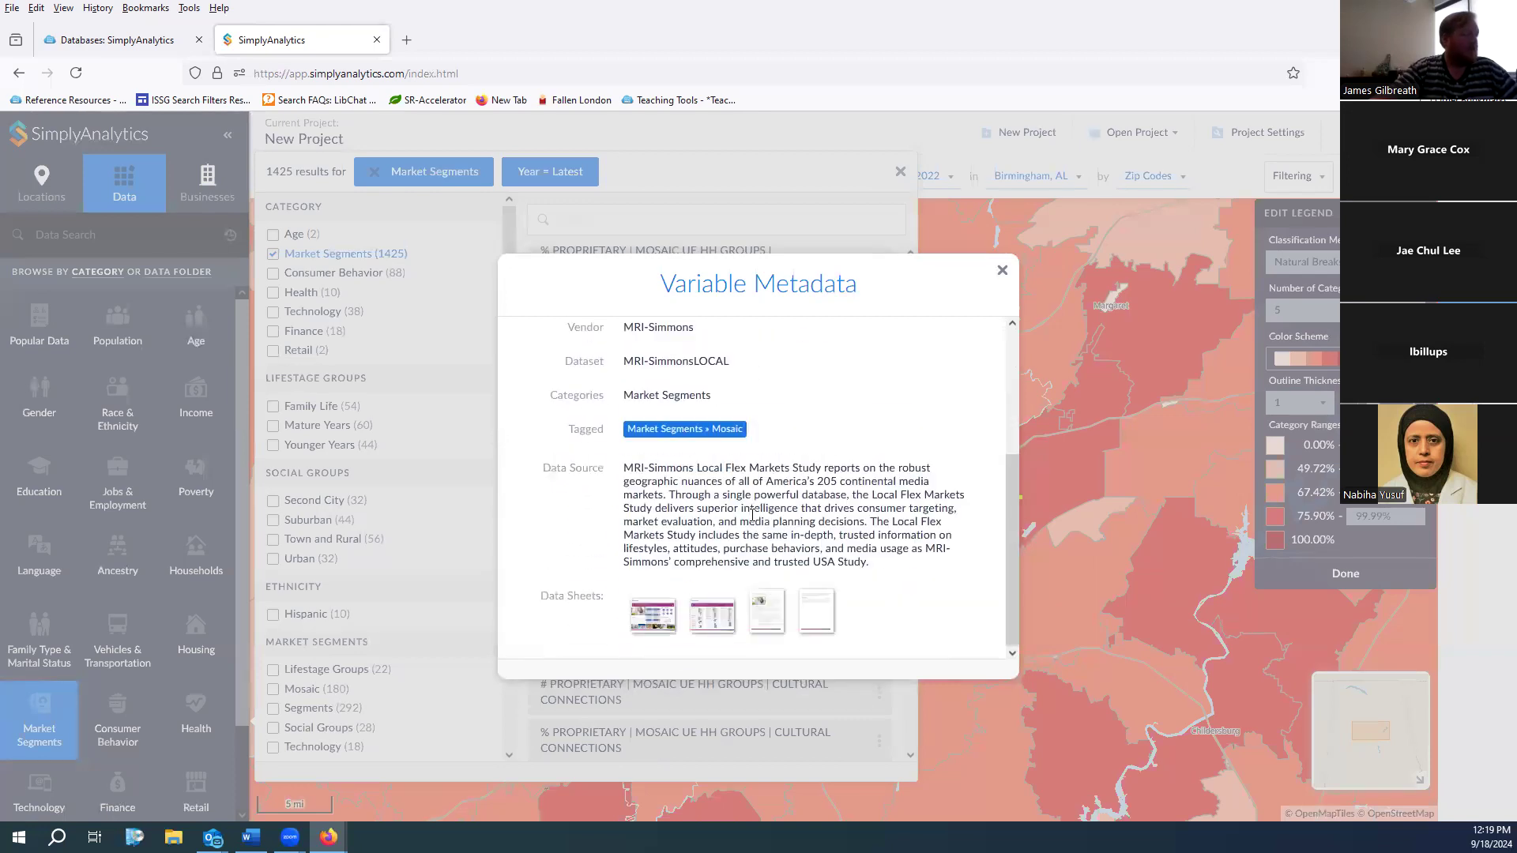
Review the first Booming with Confidence data sheet covering key features, channel preference and technology adoption, and close it
left_click(651, 612)
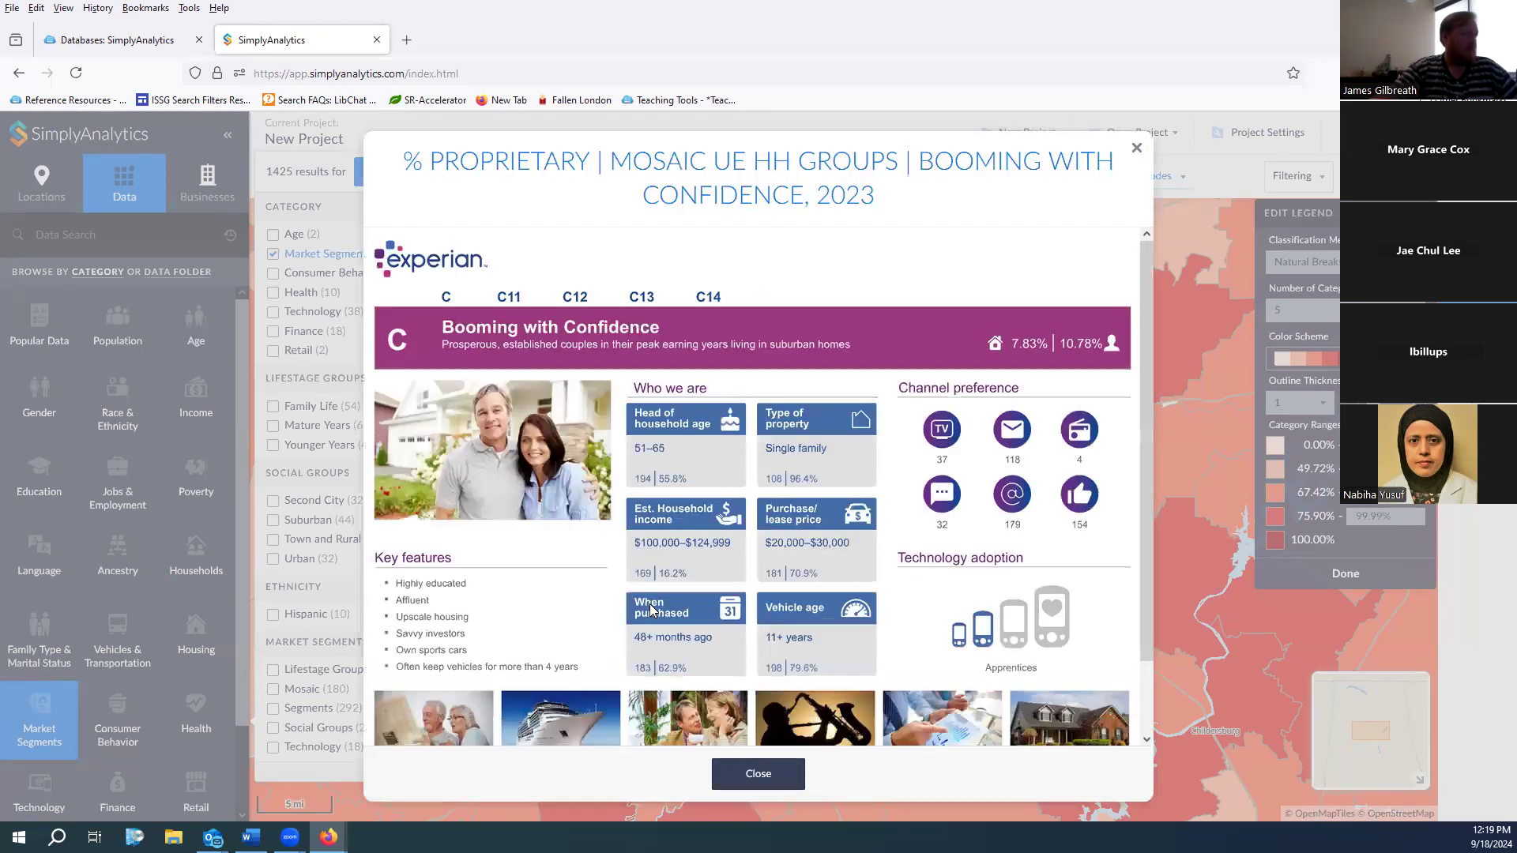
scroll(654, 605, "down", 2)
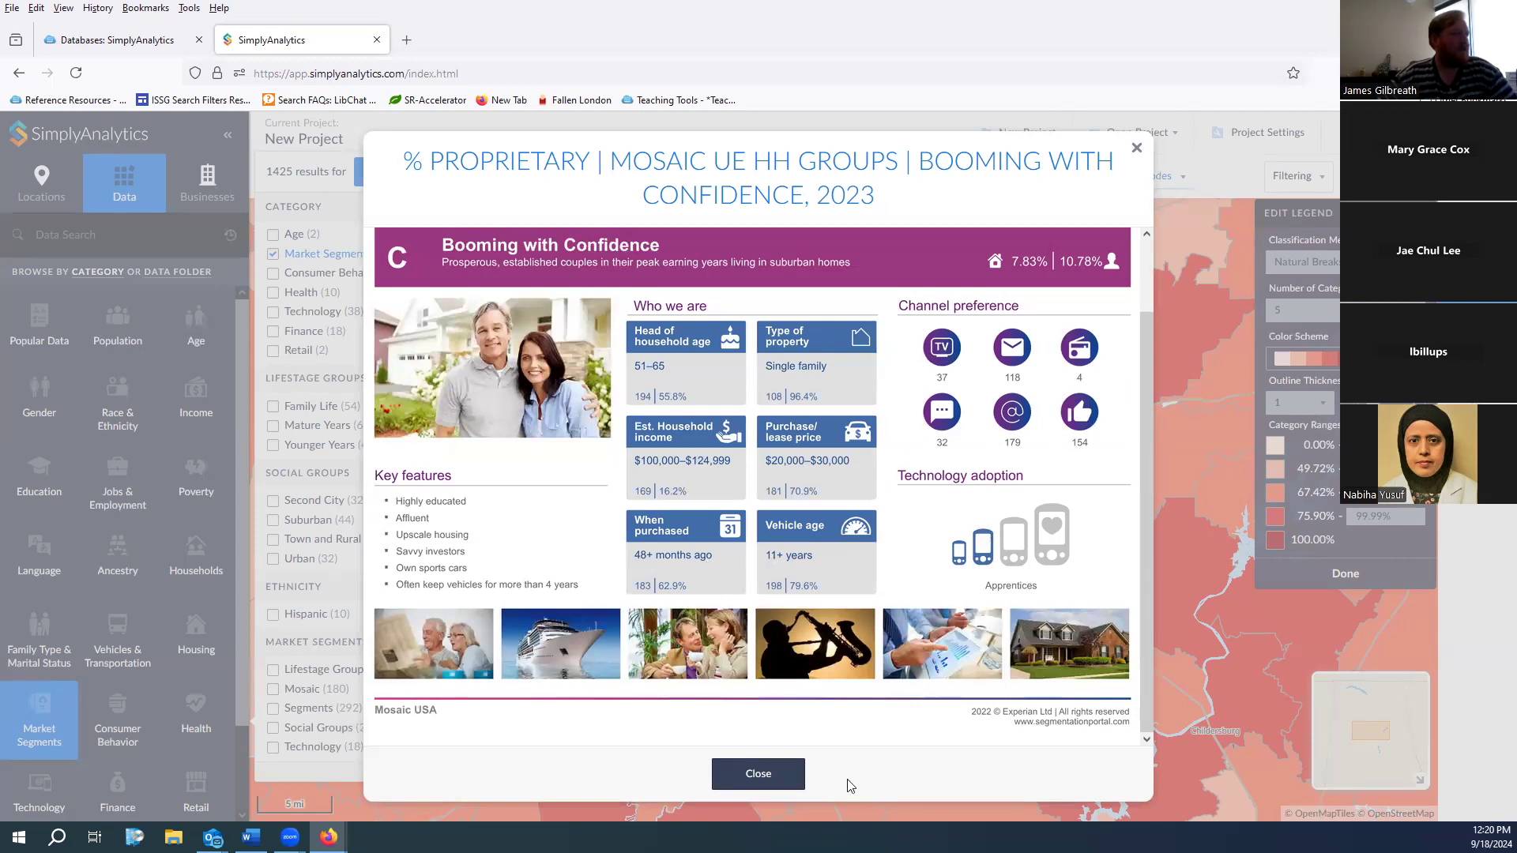
left_click(769, 781)
Review the second data sheet with the group's age, income, family structure and vehicle breakdowns, and close it
left_click(715, 620)
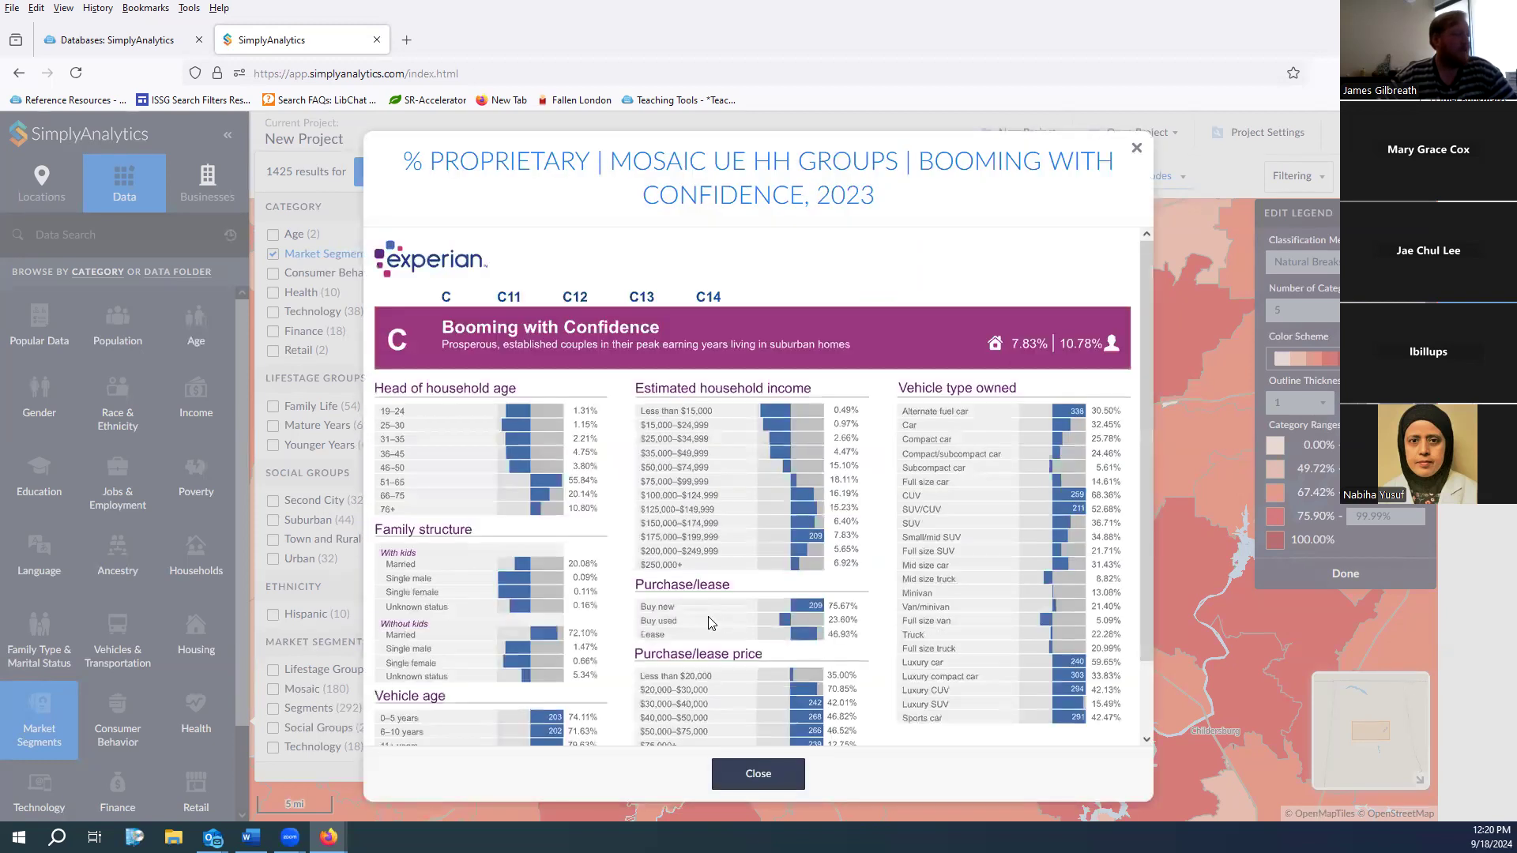
scroll(626, 466, "down", 2)
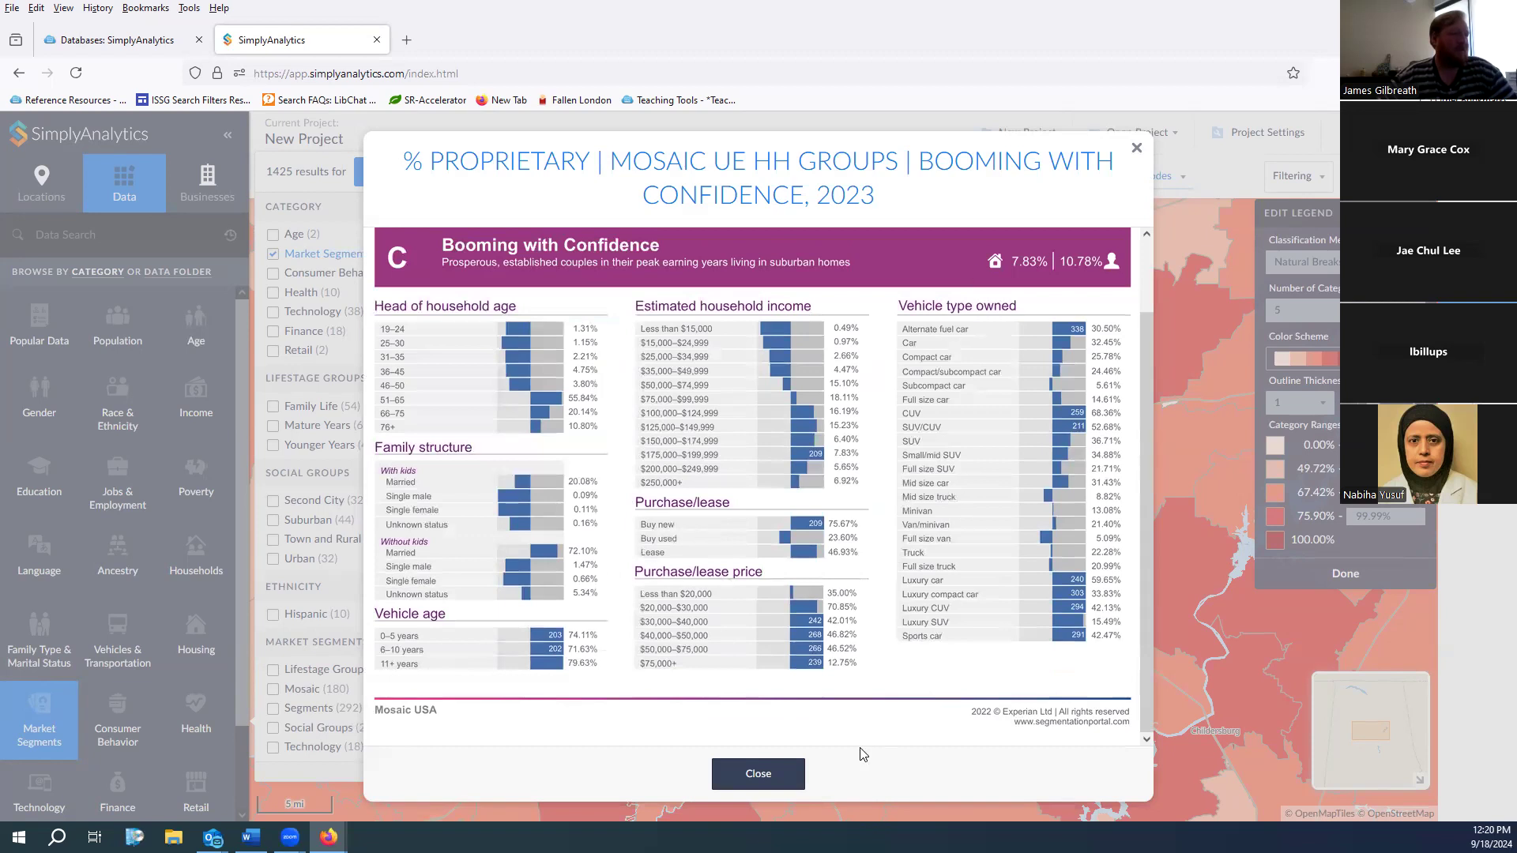
left_click(758, 773)
Read the third data sheet's written overview of Booming with Confidence and return to the map
left_click(752, 618)
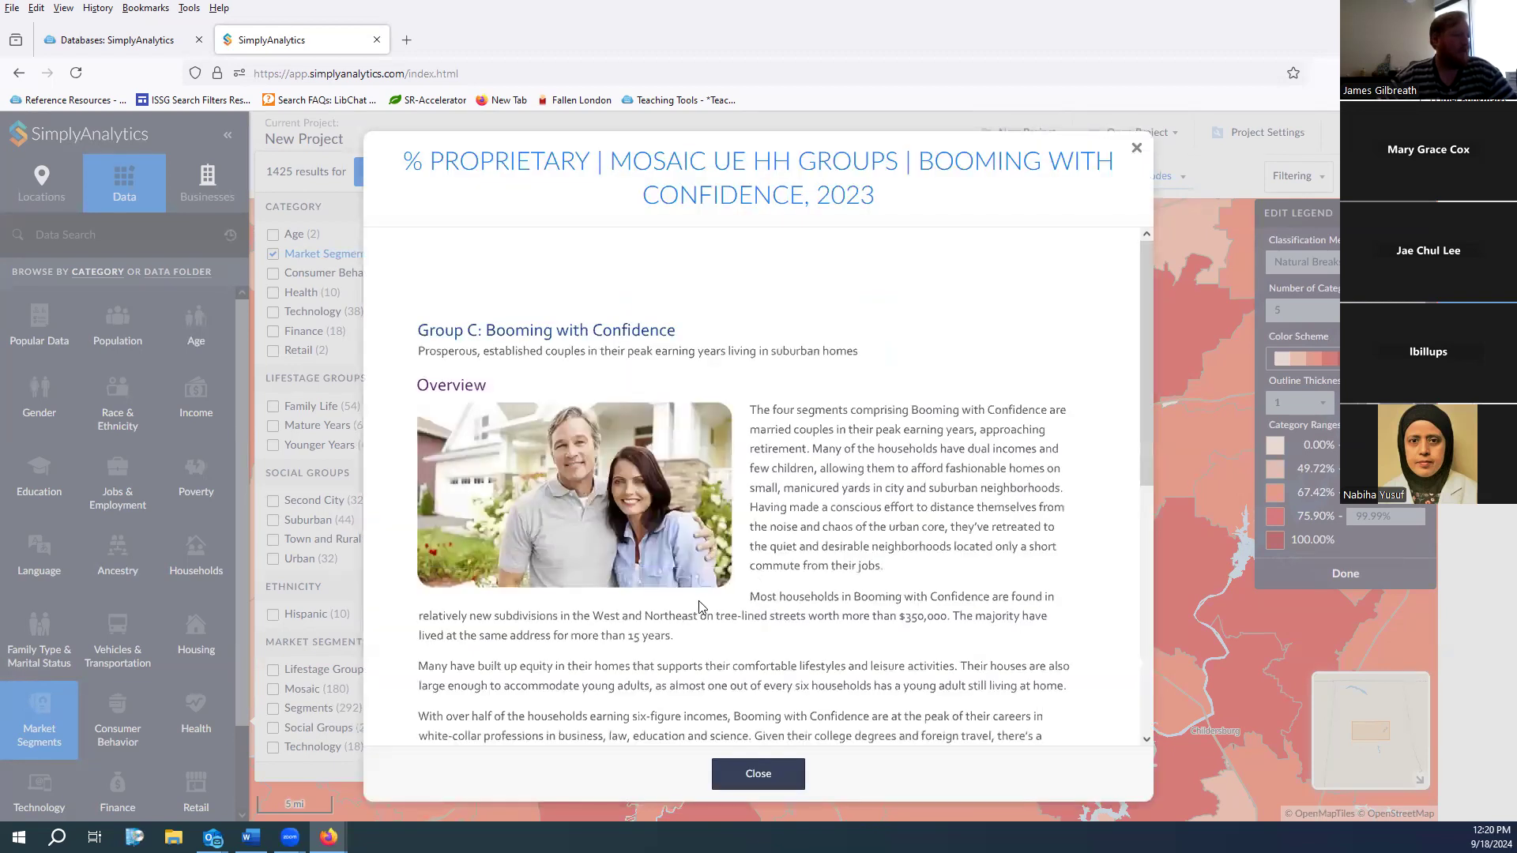
scroll(801, 519, "down", 6)
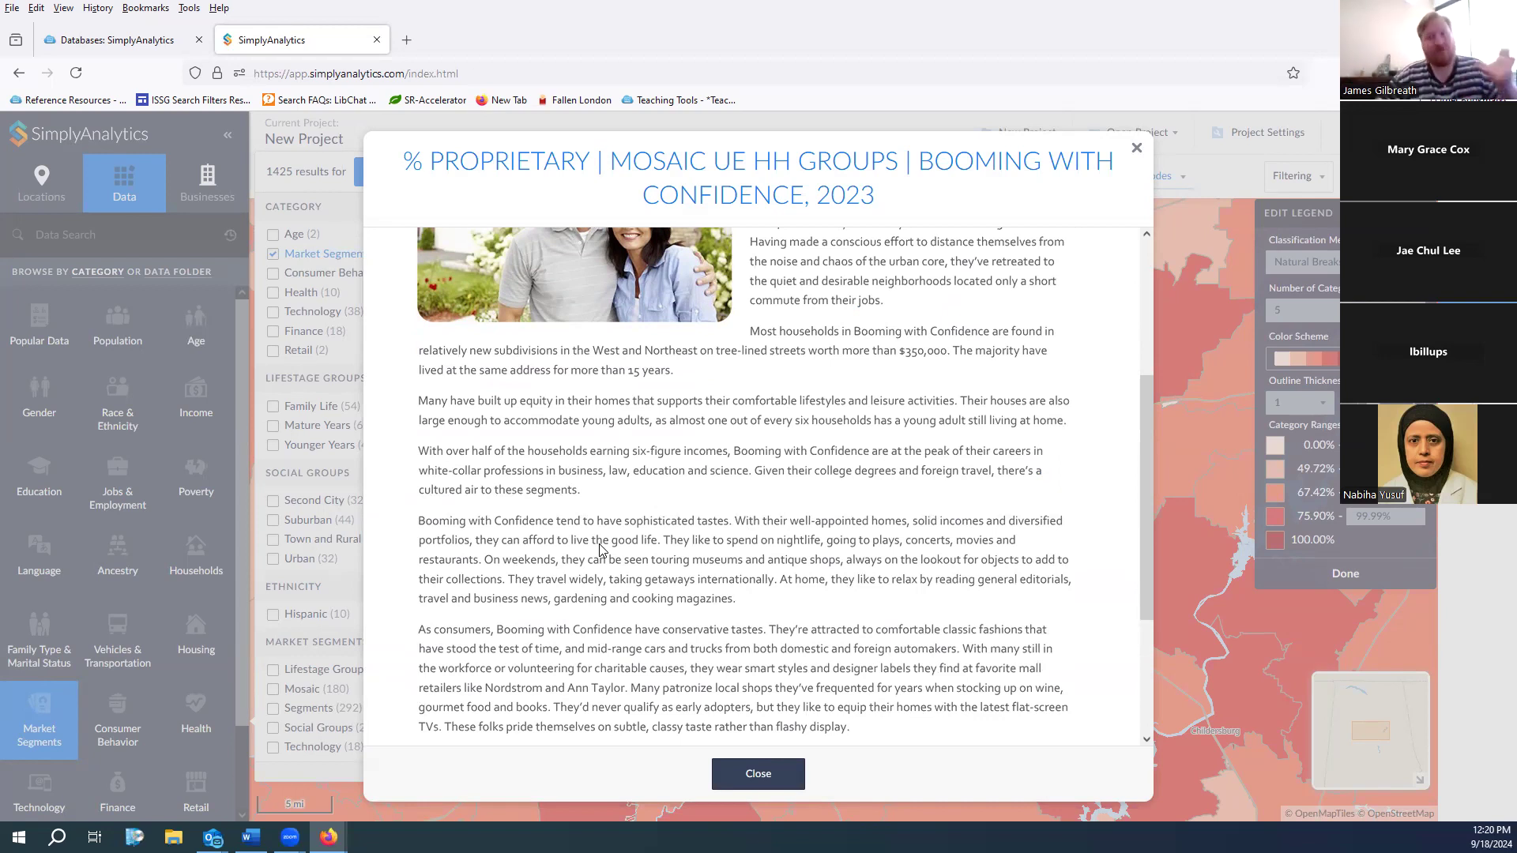
left_click(1136, 148)
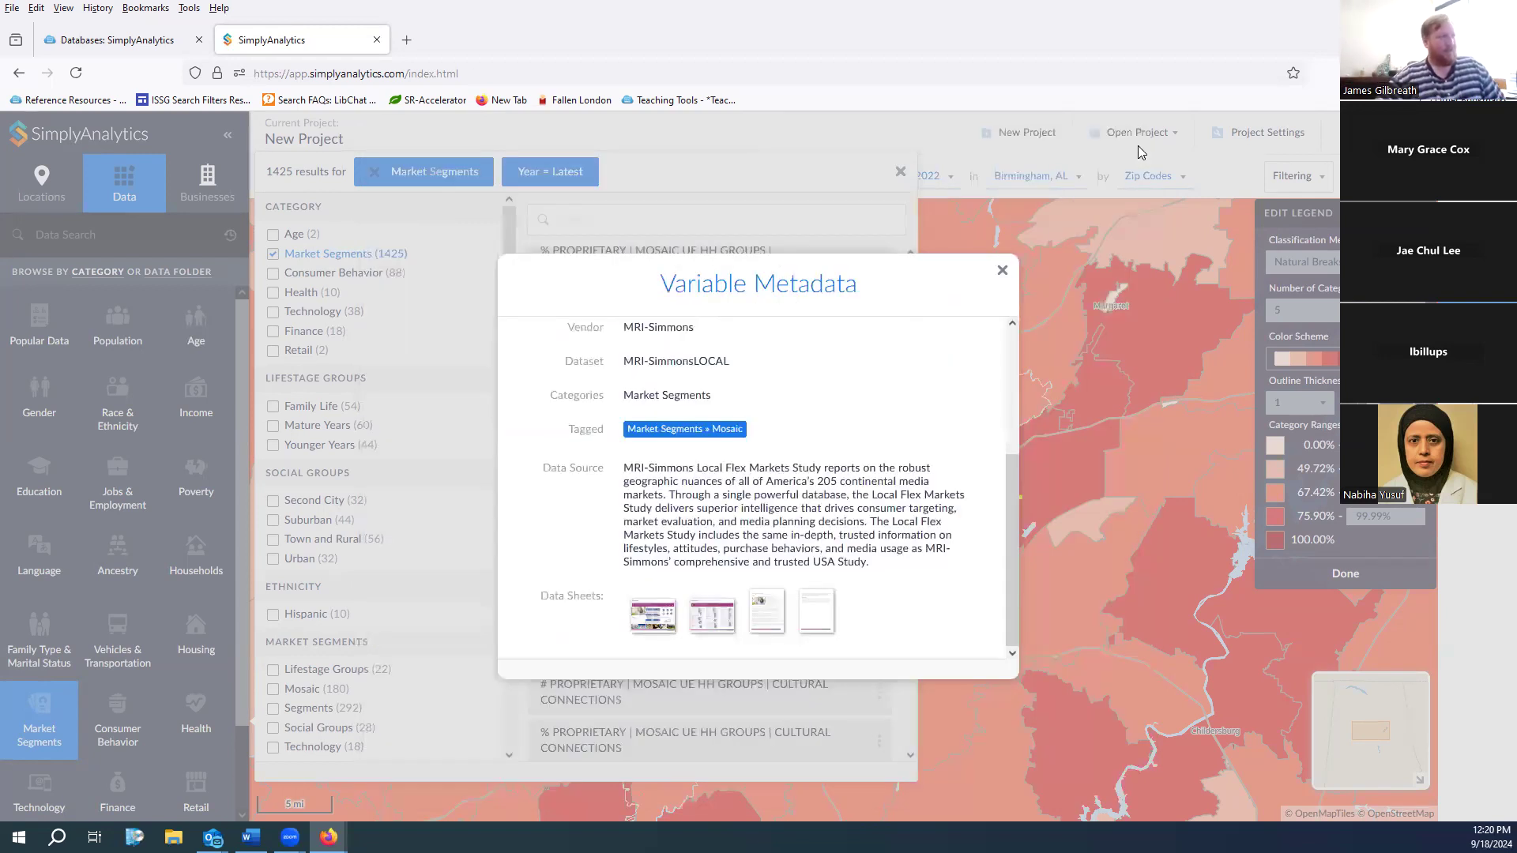
left_click(997, 269)
left_click(901, 173)
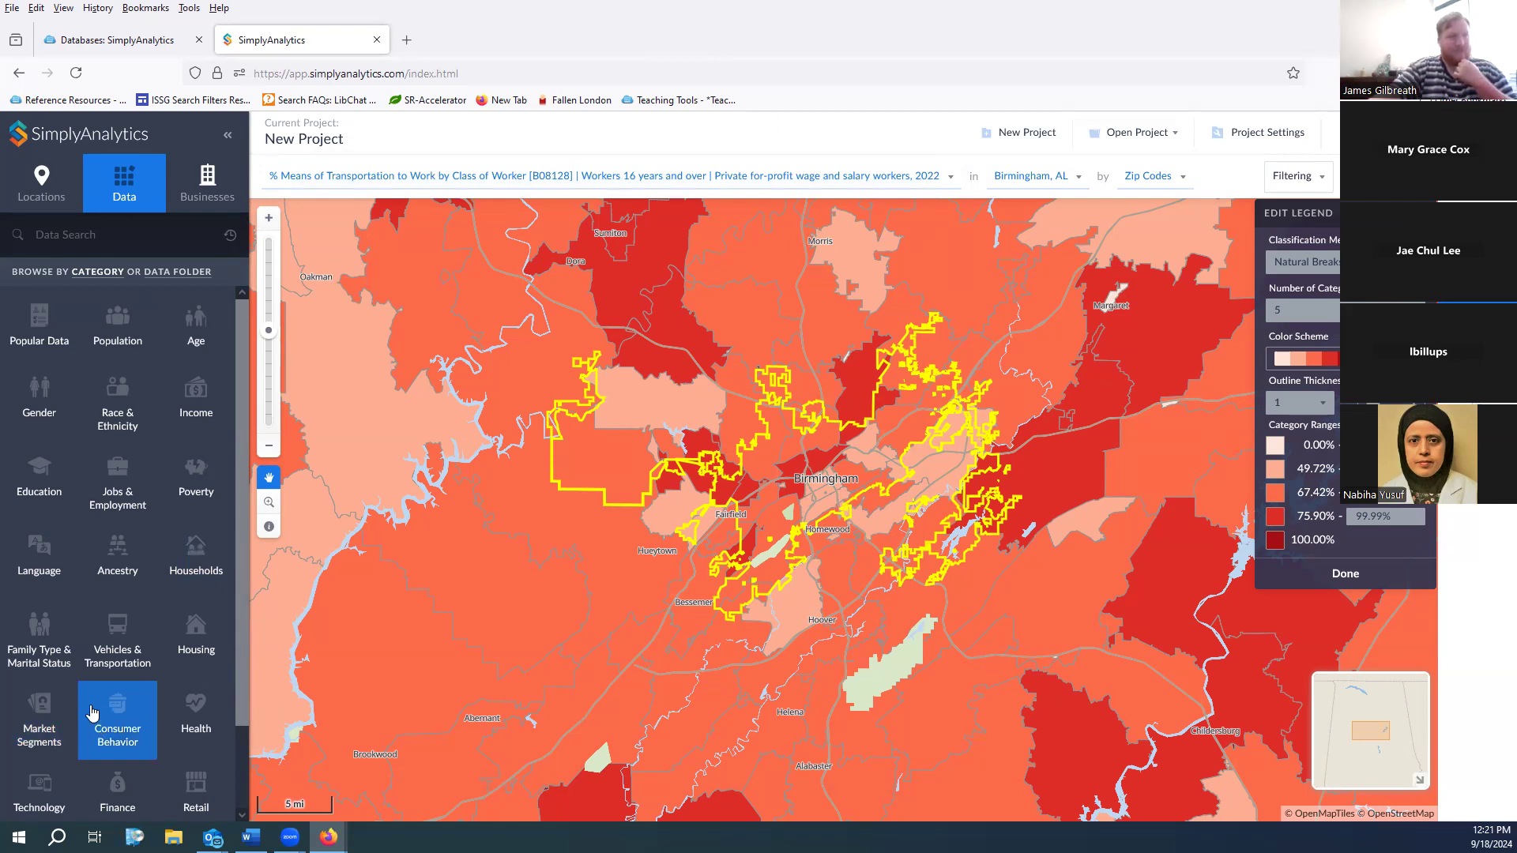
Search the data variables for "cigarettes" and map "Cigarettes (Household average)"
scroll(166, 719, "down", 1)
scroll(164, 722, "up", 1)
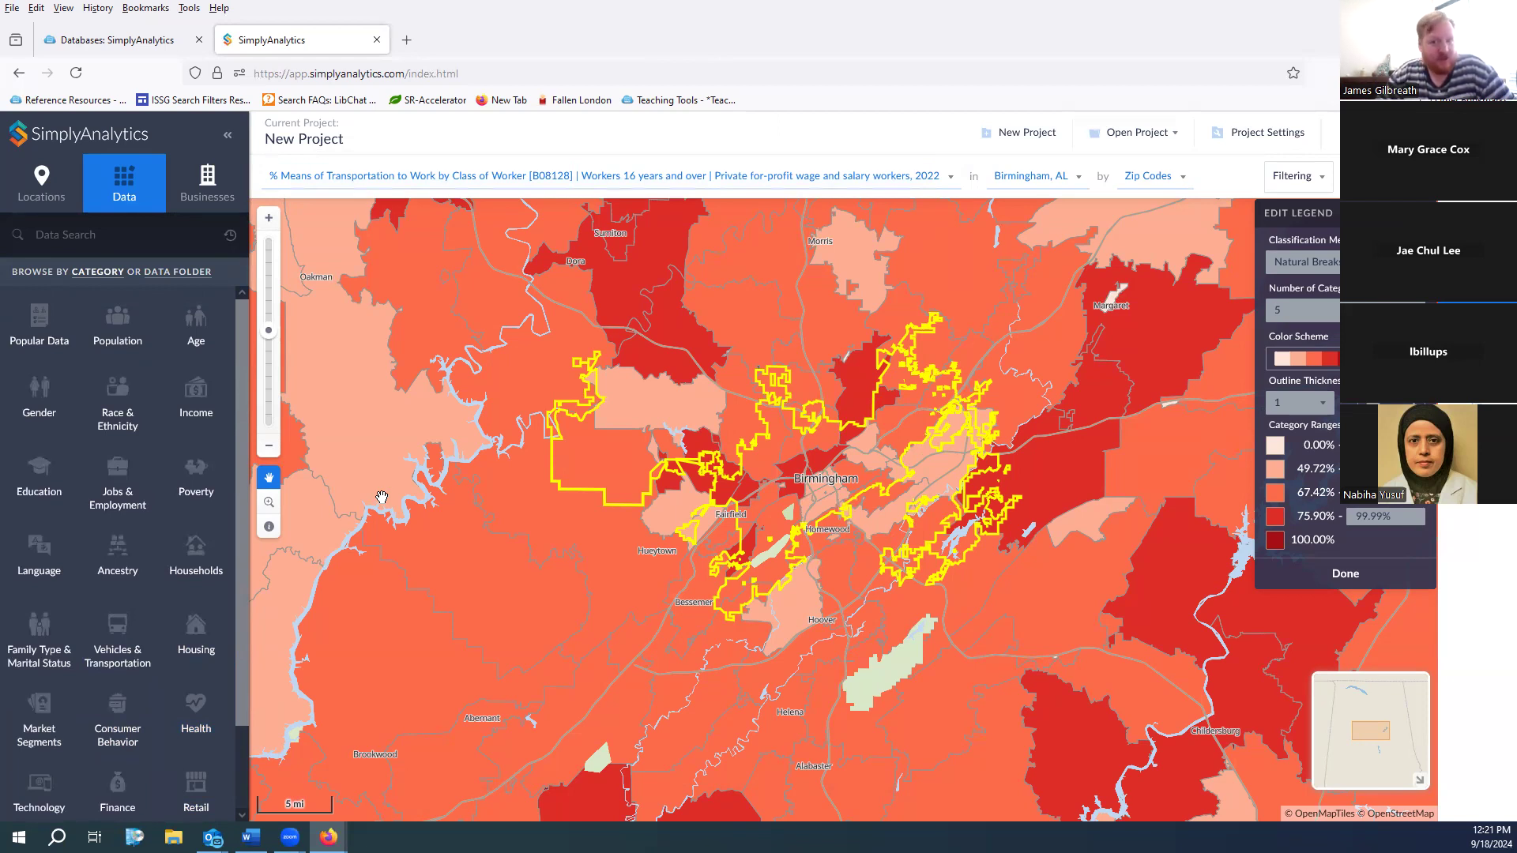
left_click(82, 241)
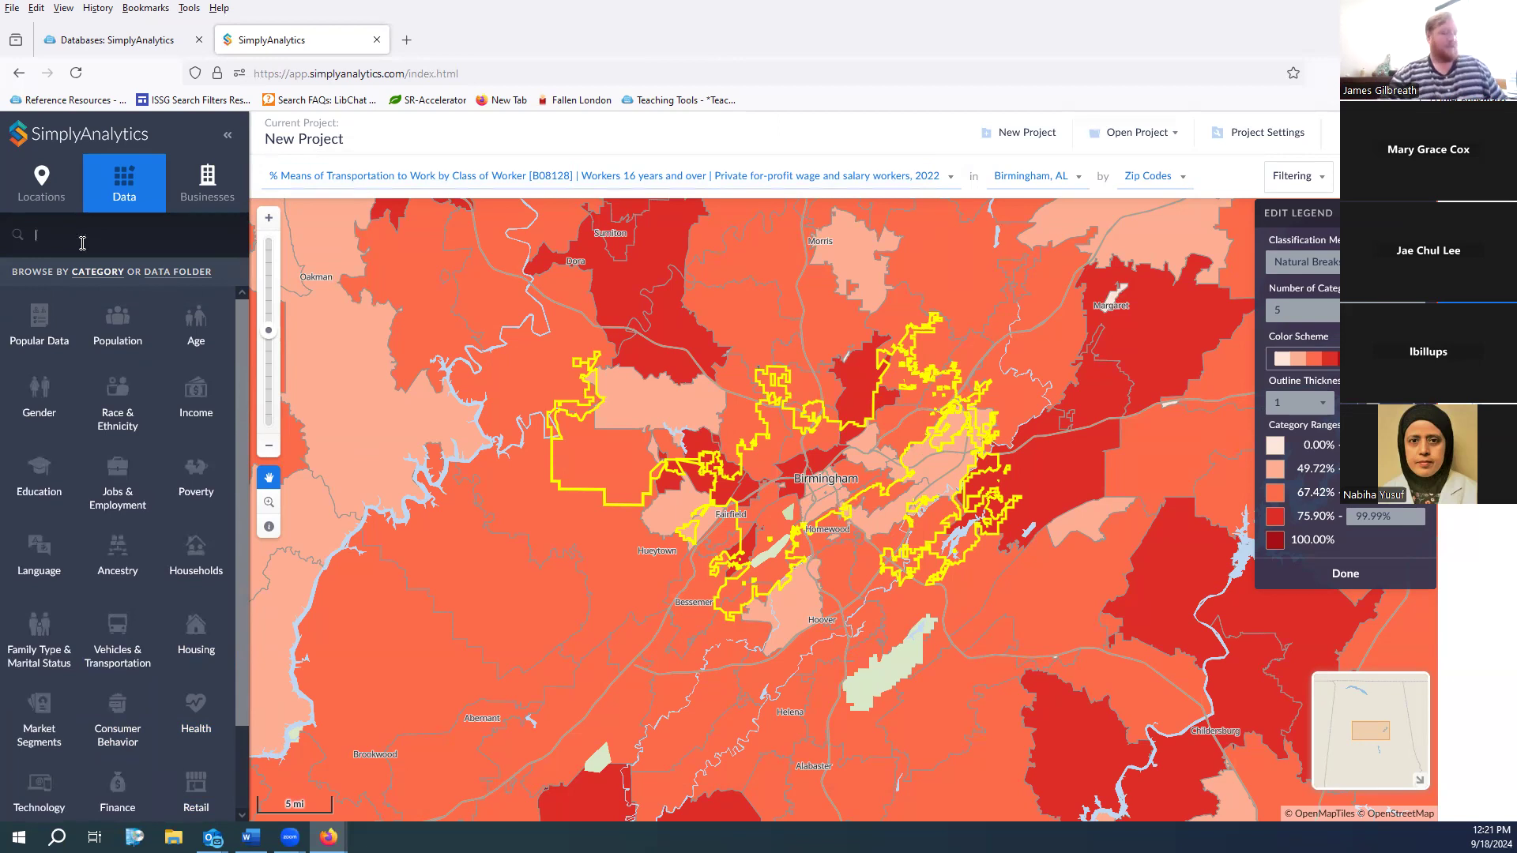
type("cigarettes")
key("Return")
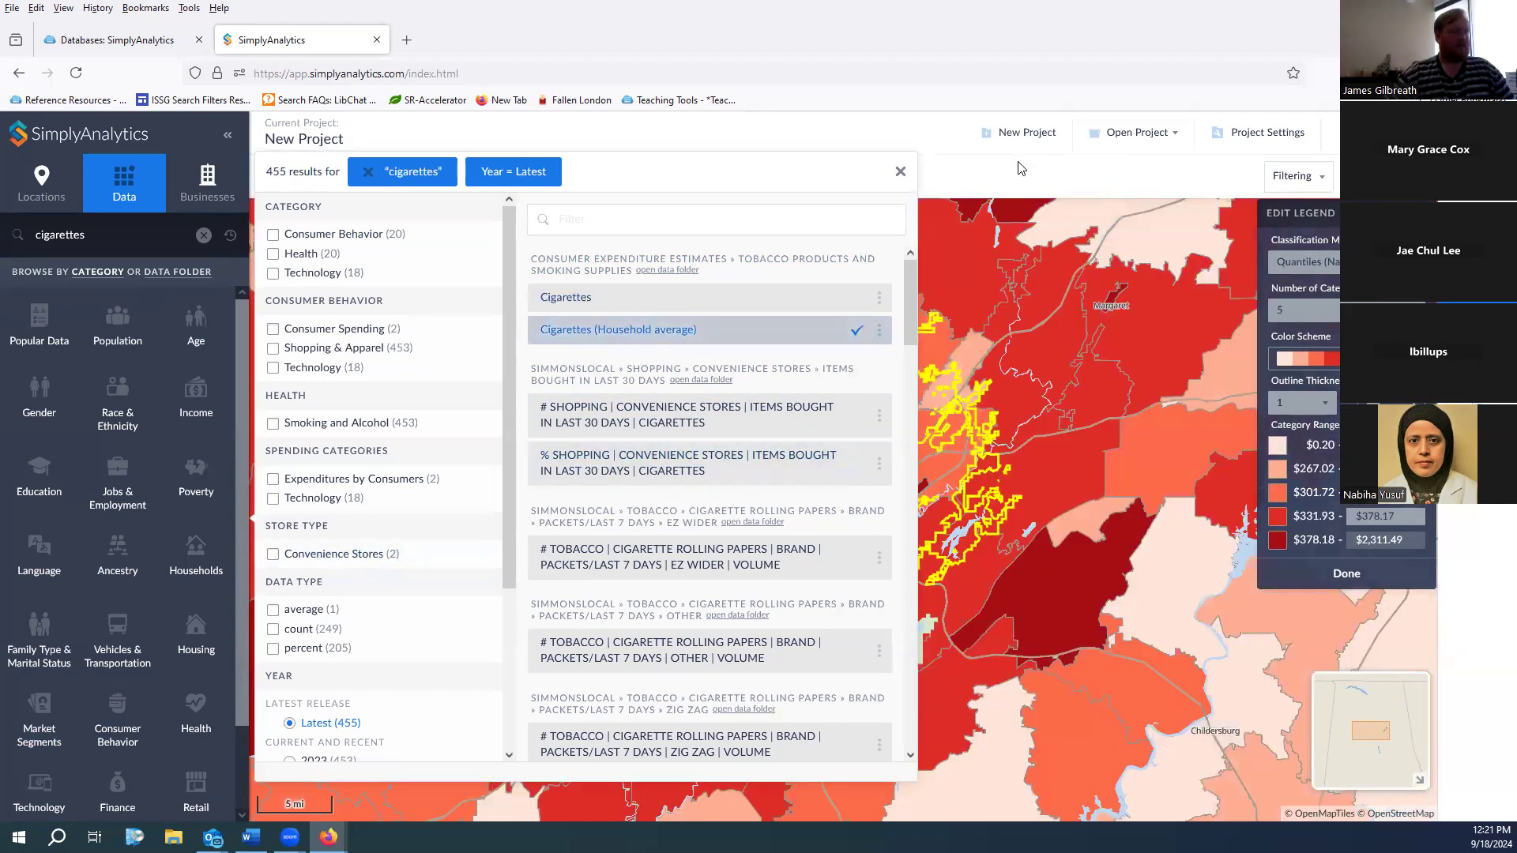
Read the metadata of "Cigarettes (Household average)", including its data source and citations, and close it
left_click(879, 331)
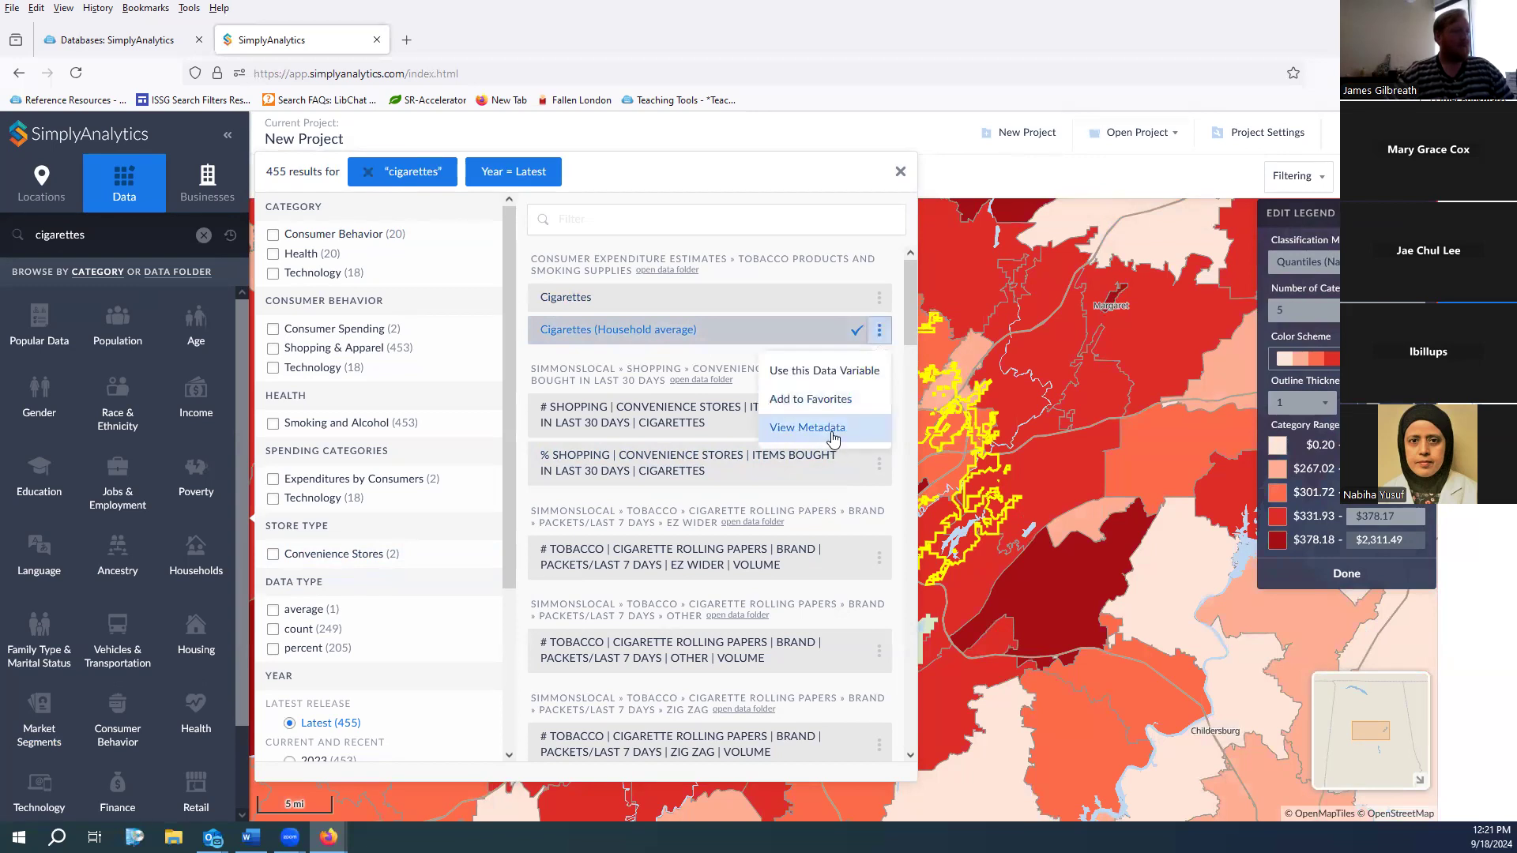
left_click(826, 426)
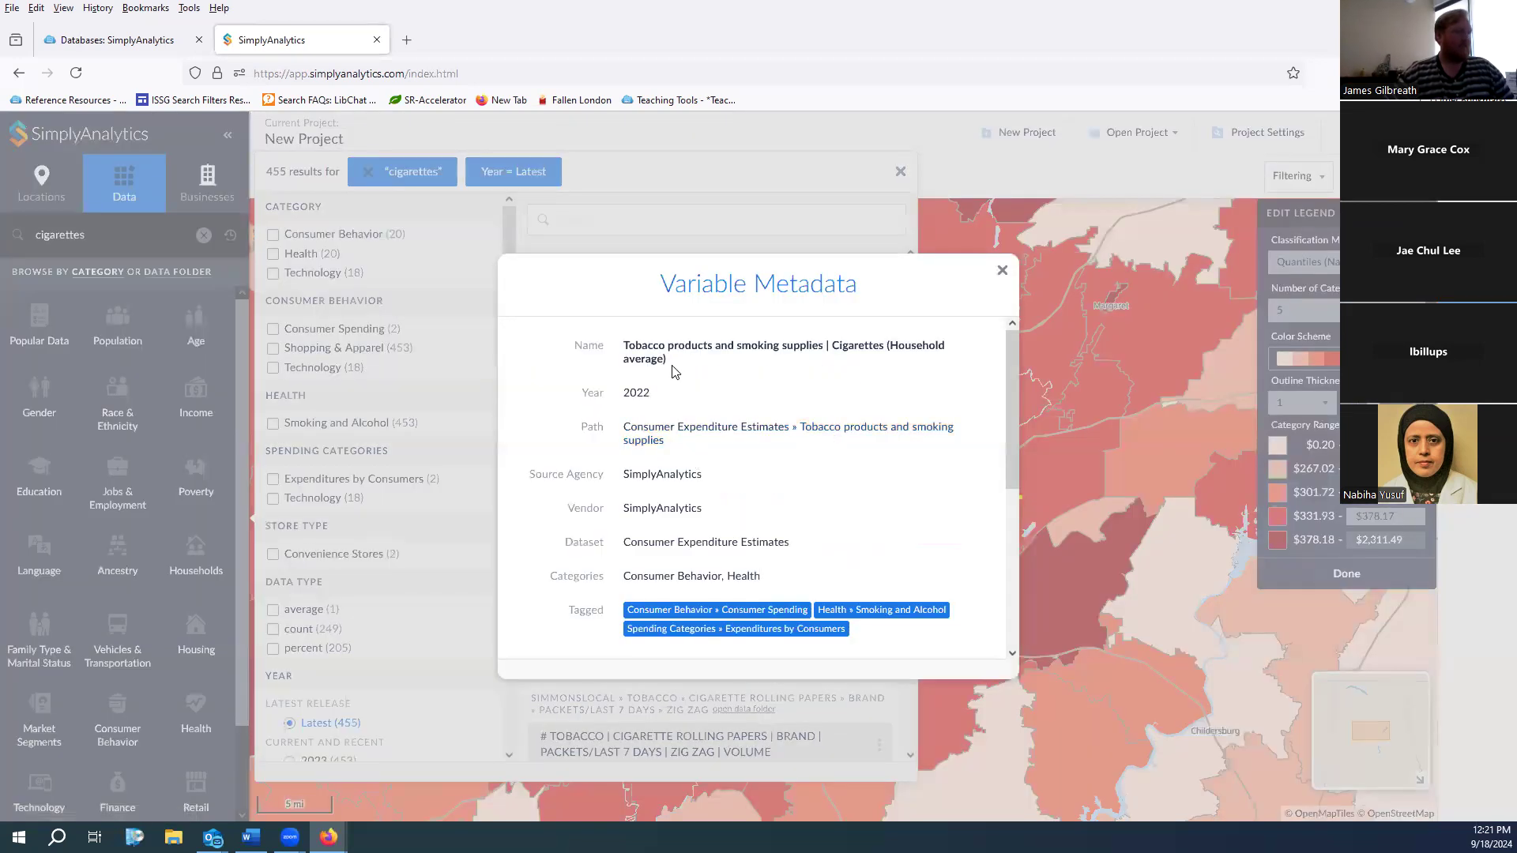
scroll(633, 393, "down", 4)
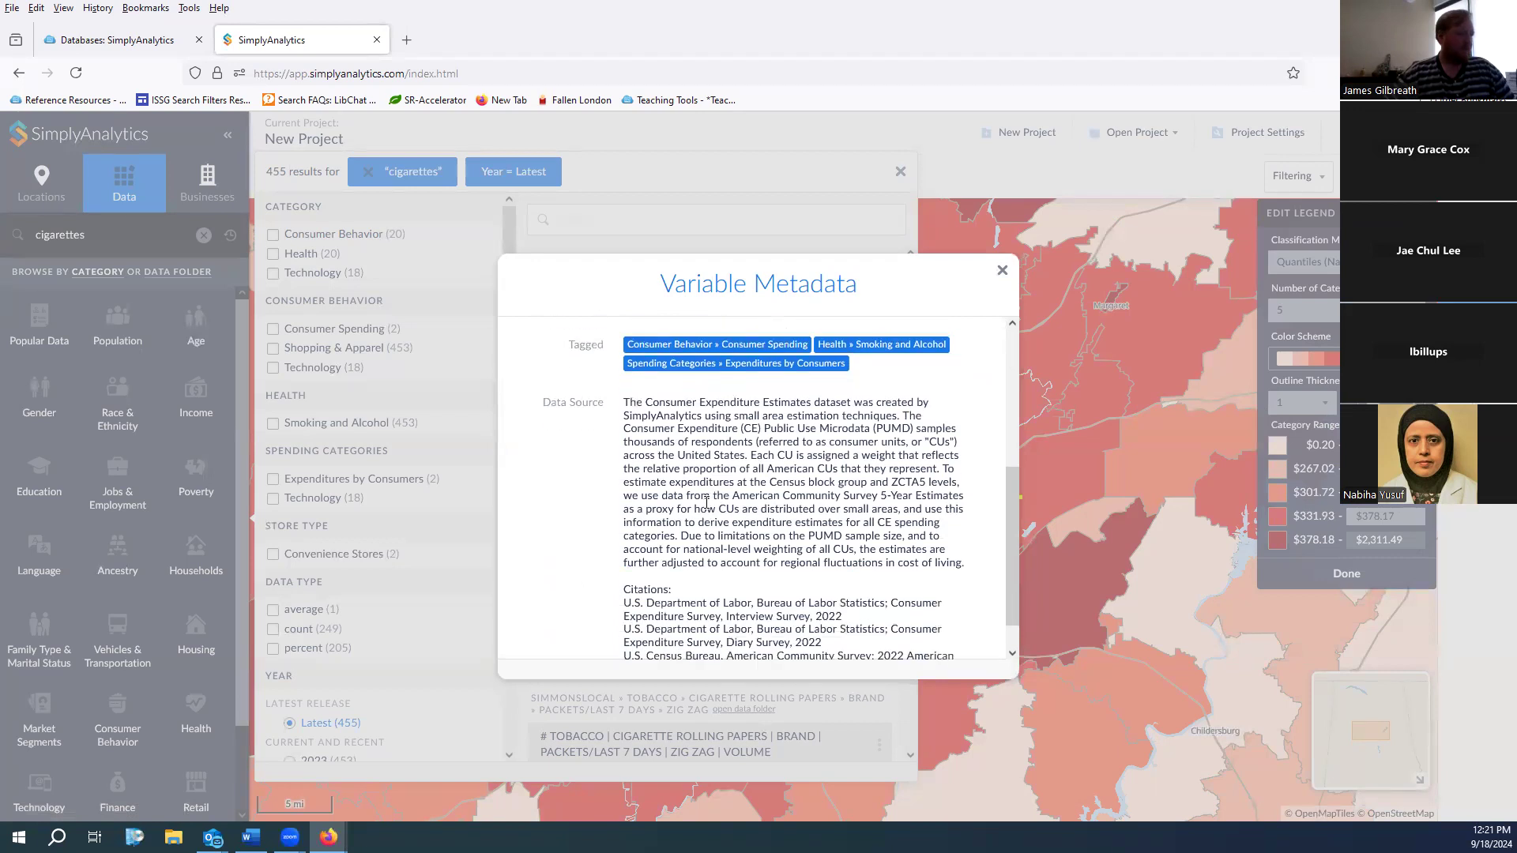
scroll(681, 509, "down", 1)
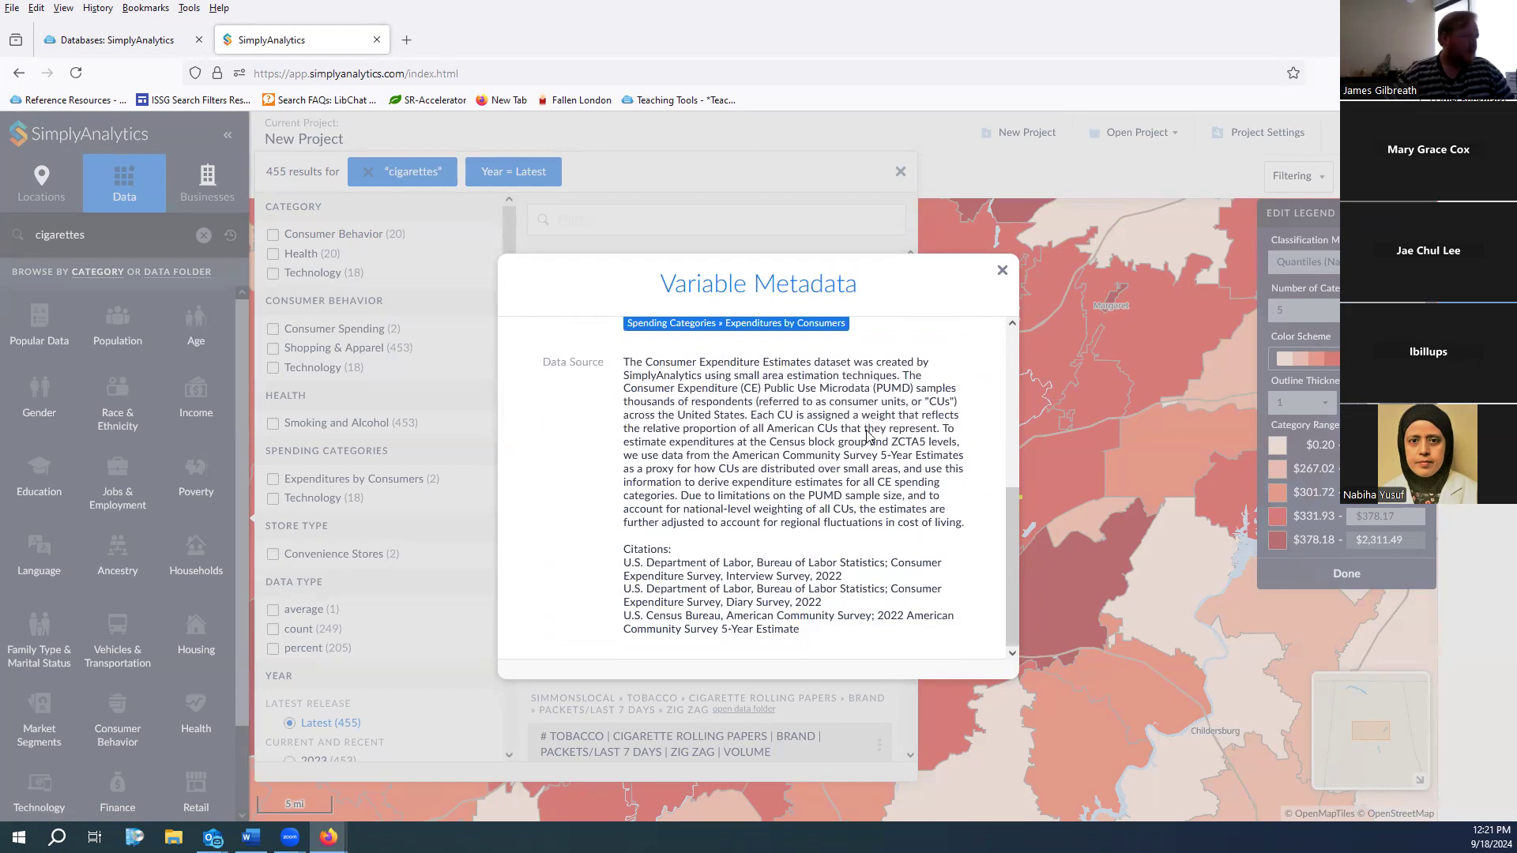
left_click(1001, 270)
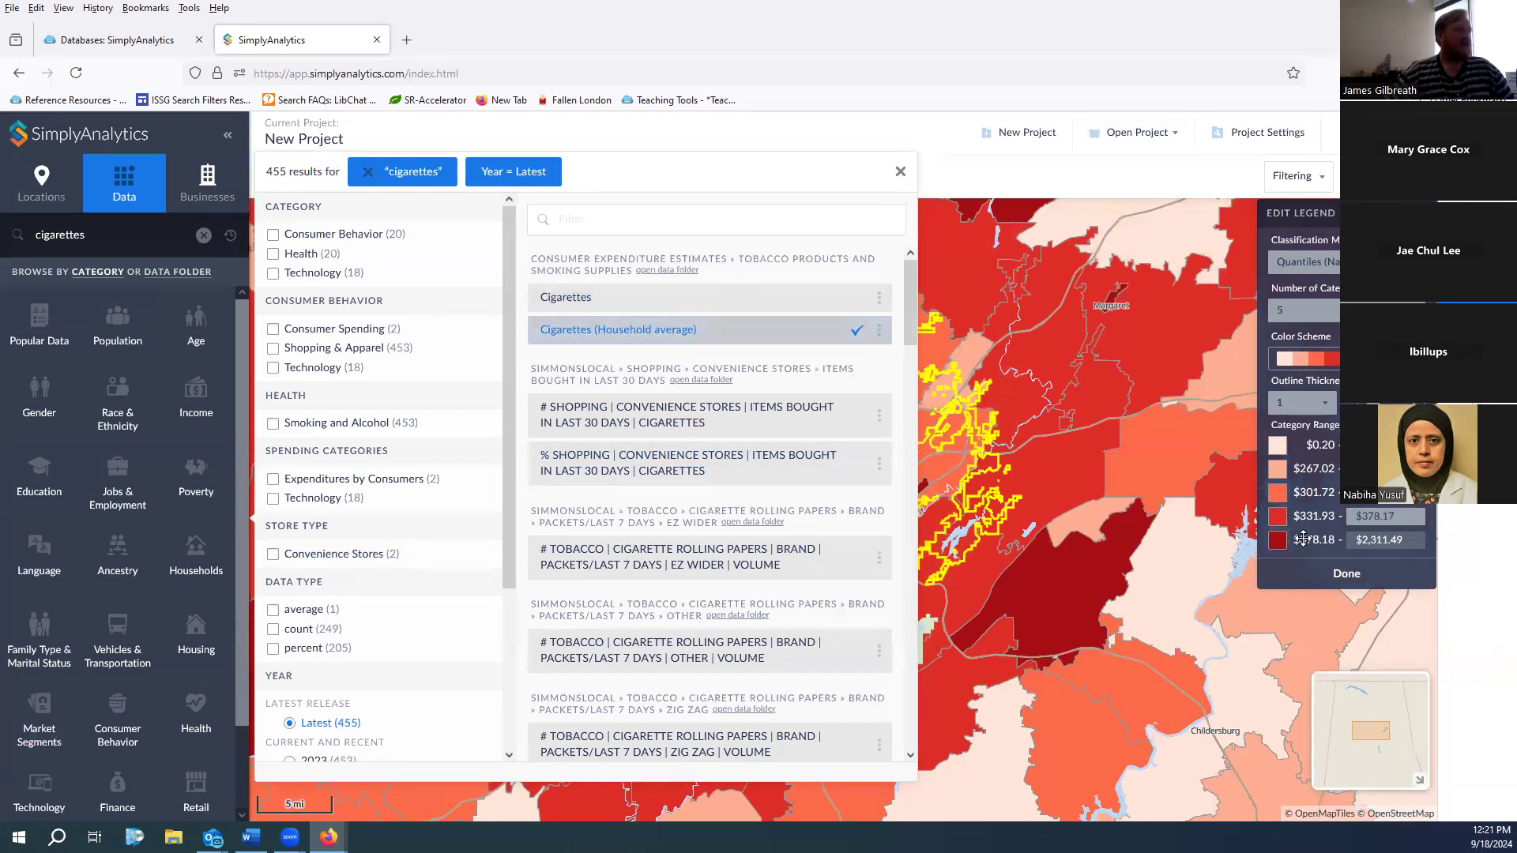
Close the search results and examine household cigarette spending by zip code around Birmingham
left_click(901, 173)
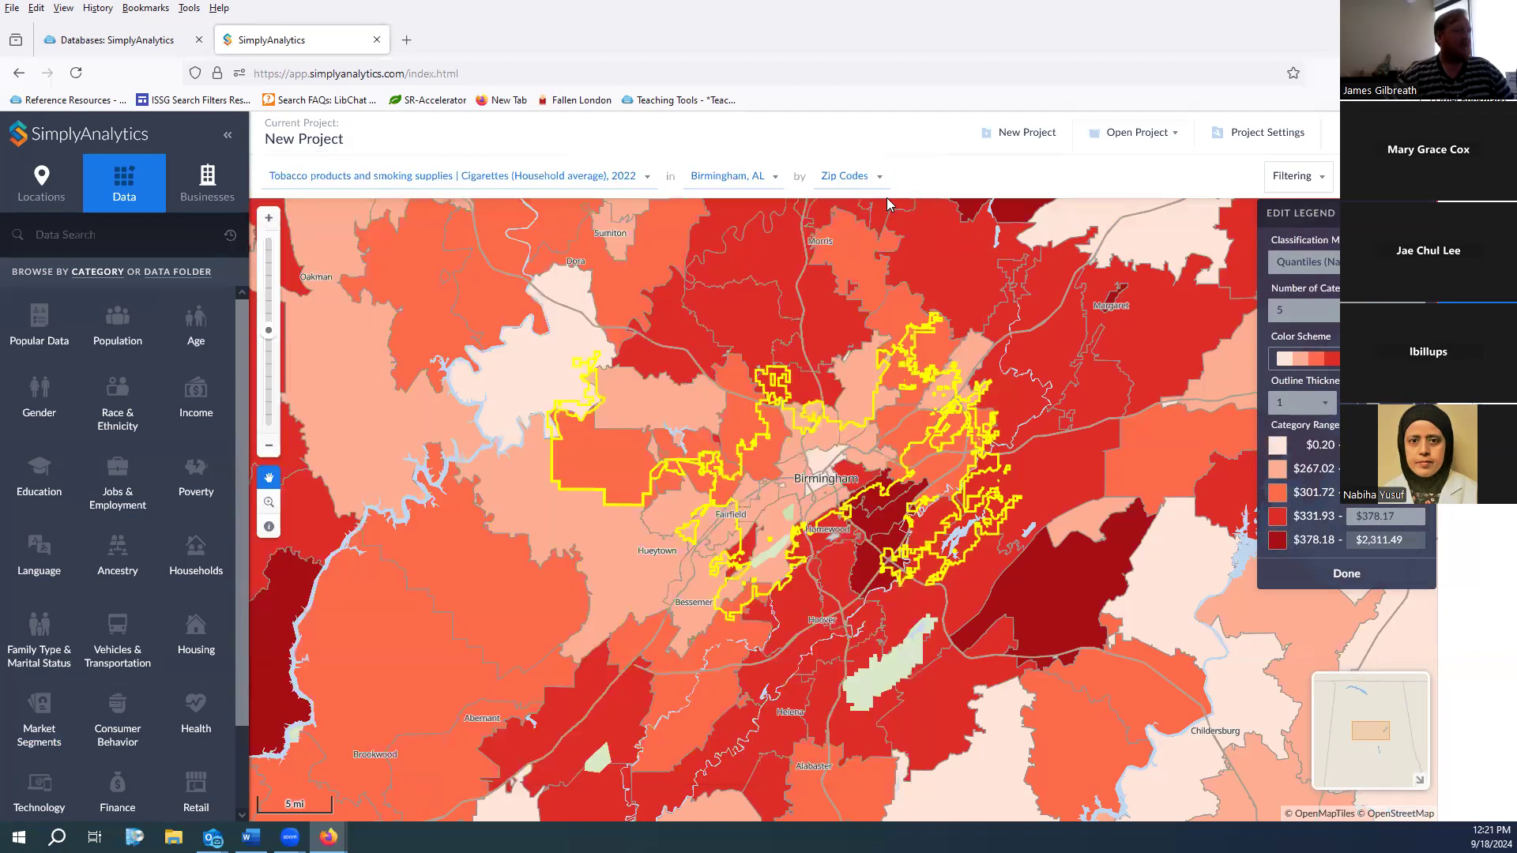
left_click_drag(939, 663, 940, 622)
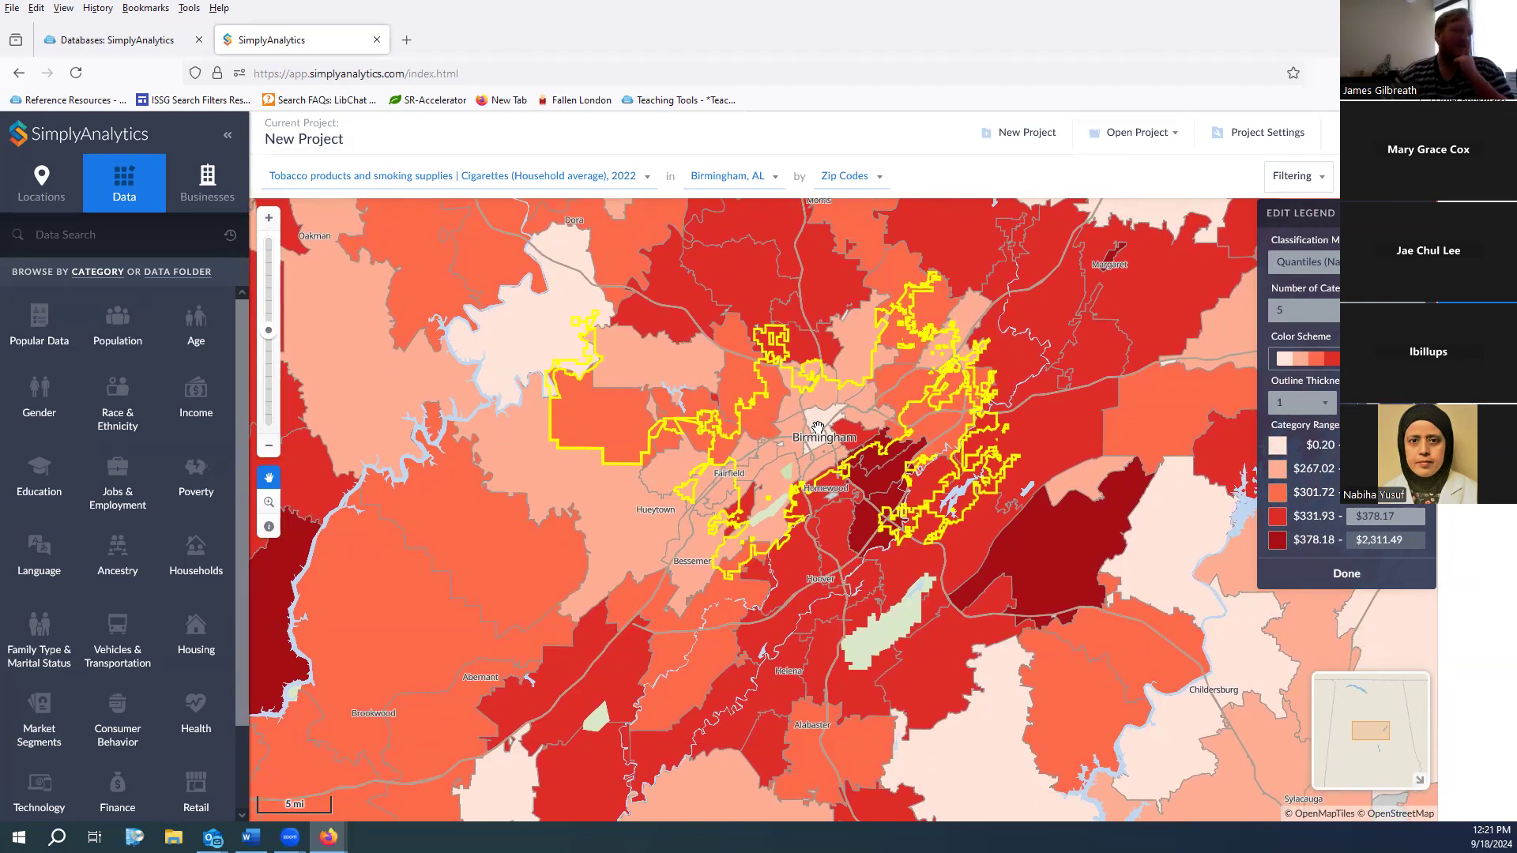
scroll(818, 429, "up", 1)
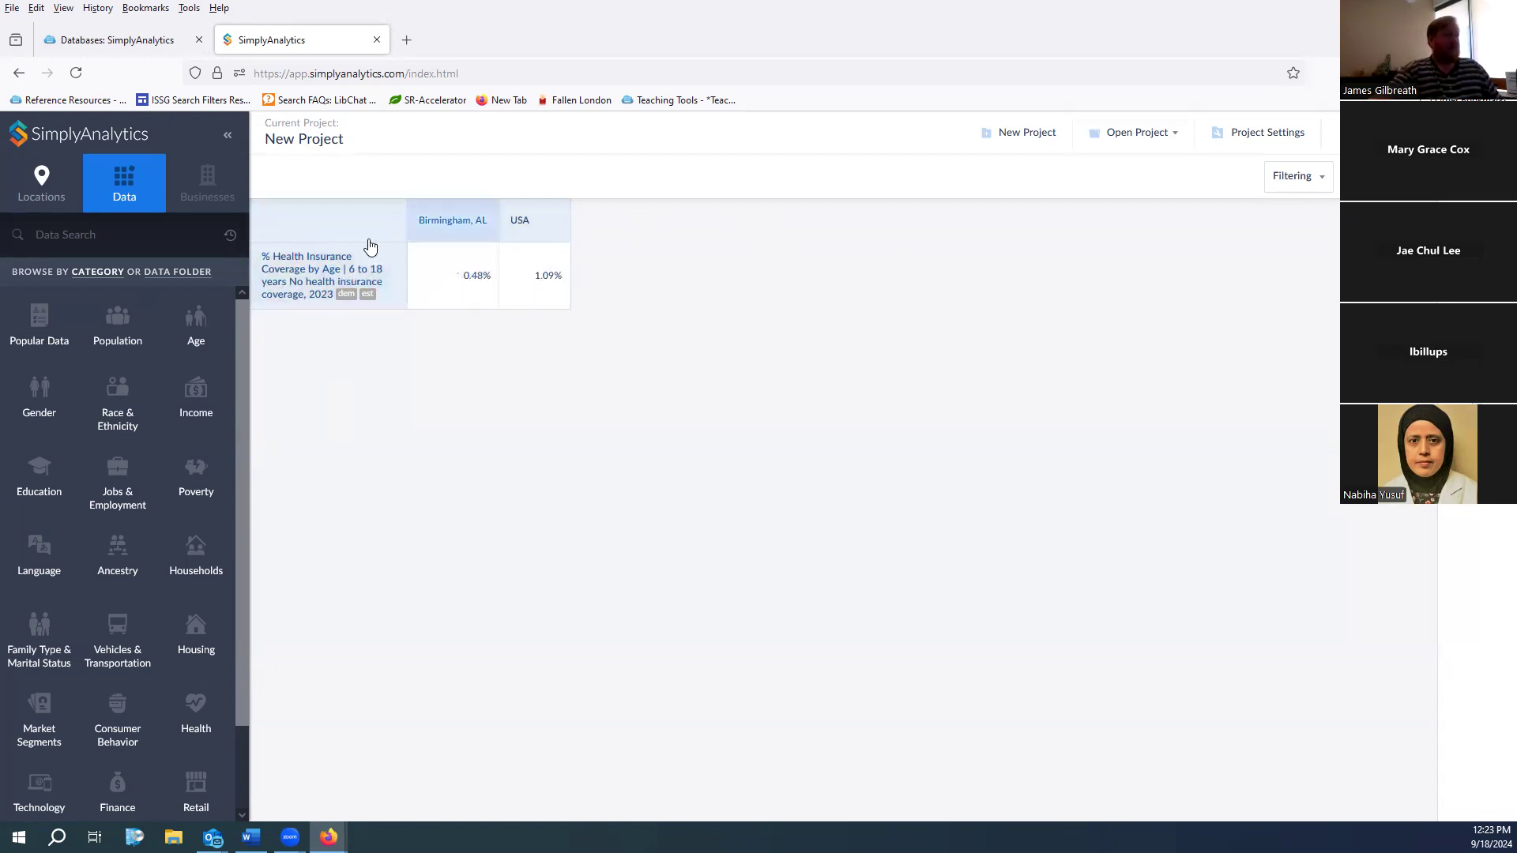
Add Atlanta, GA to the comparison table and place its column between Birmingham, AL and USA
left_click(59, 203)
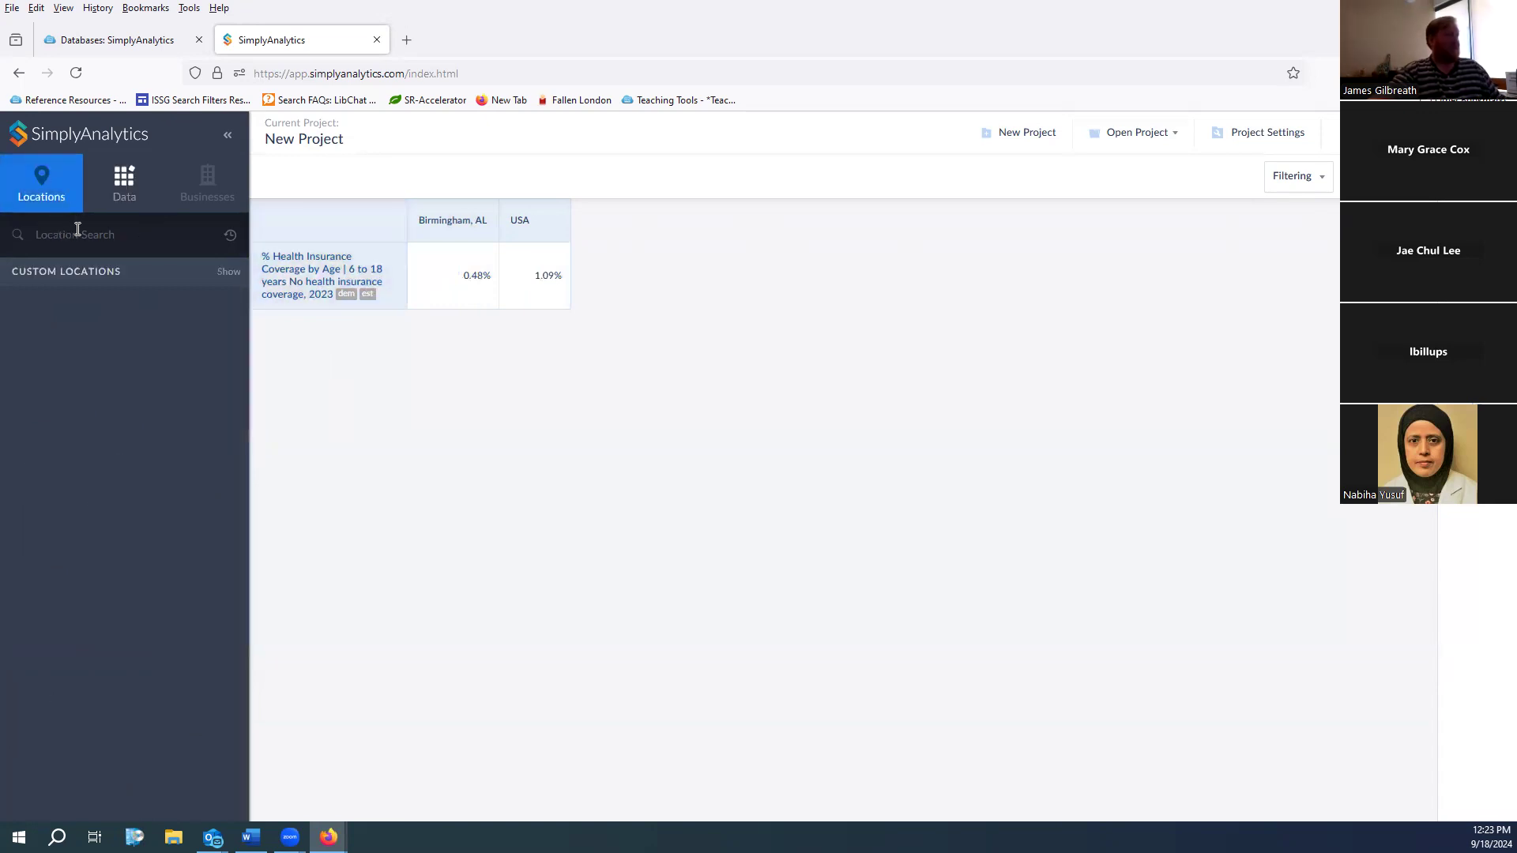
type("A")
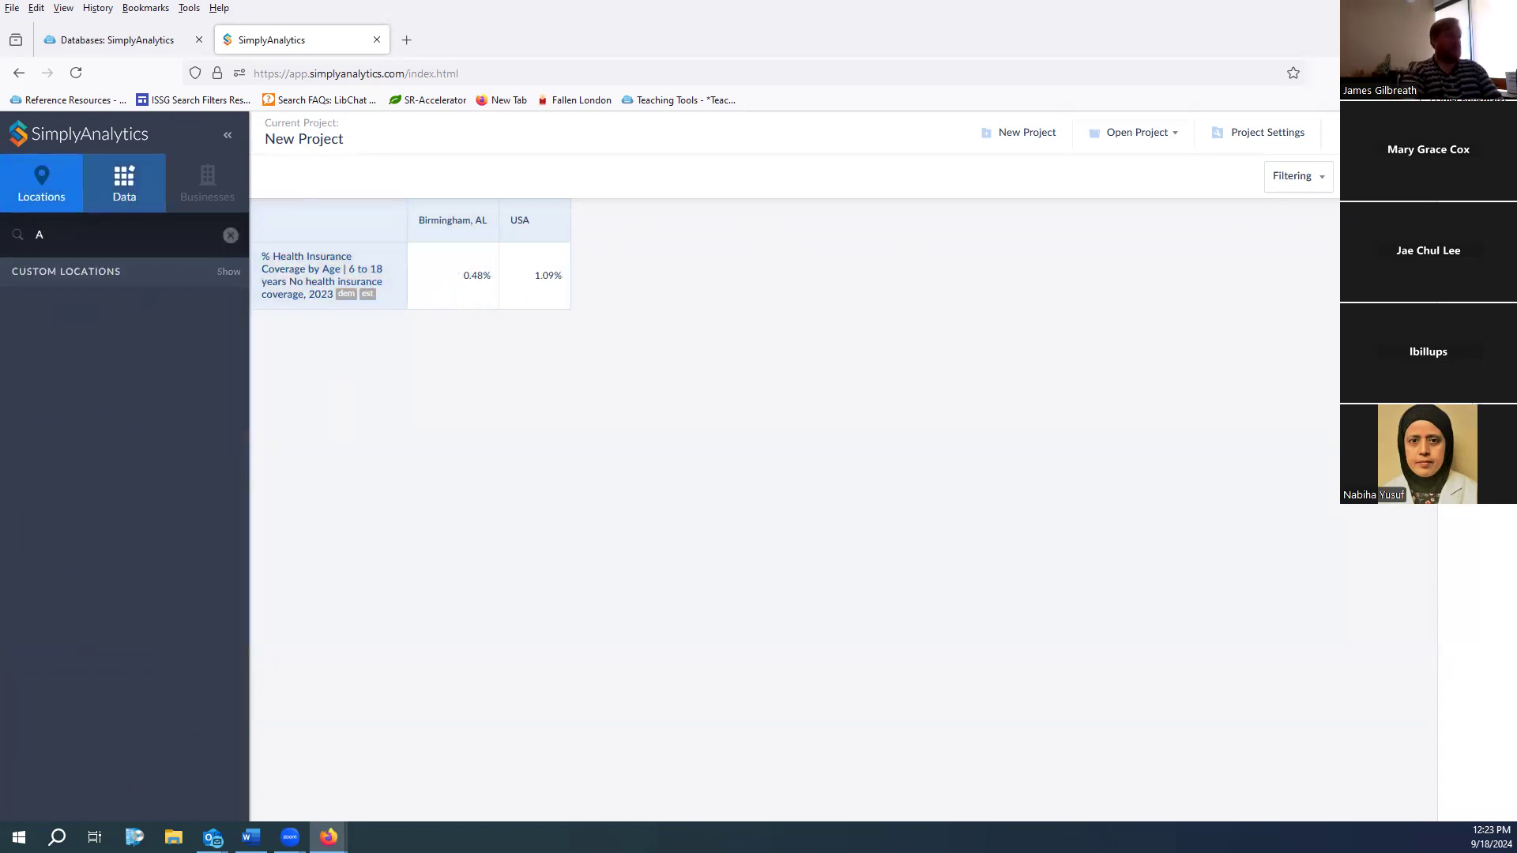
type("tlanta")
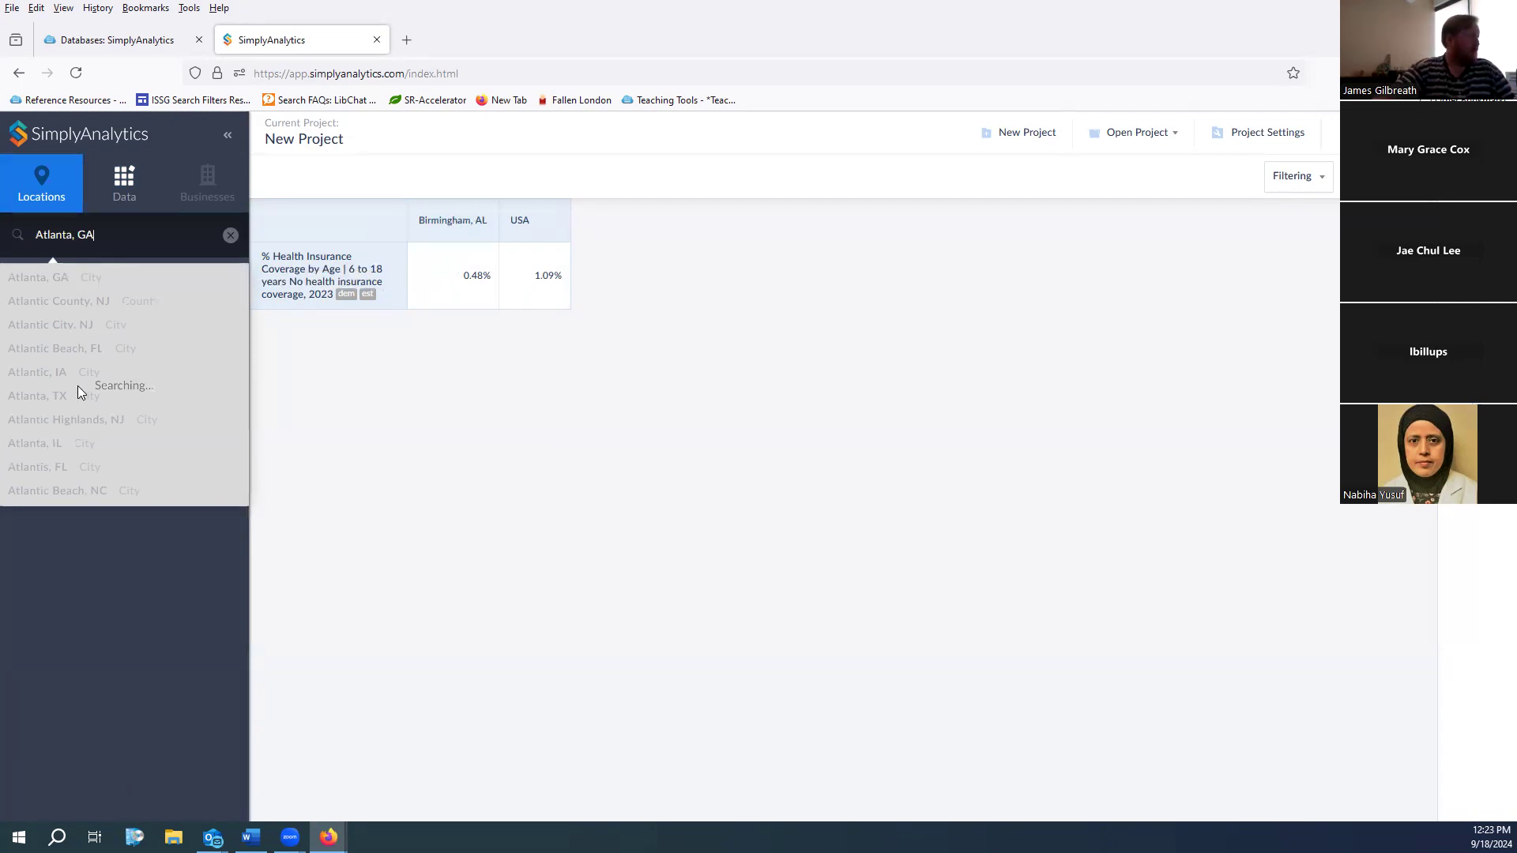
left_click(91, 282)
left_click_drag(592, 223, 519, 246)
Add Nashville-Davidson metropolitan government (balance), TN to the comparison table and place its column before USA
left_click(131, 250)
type("Nashville")
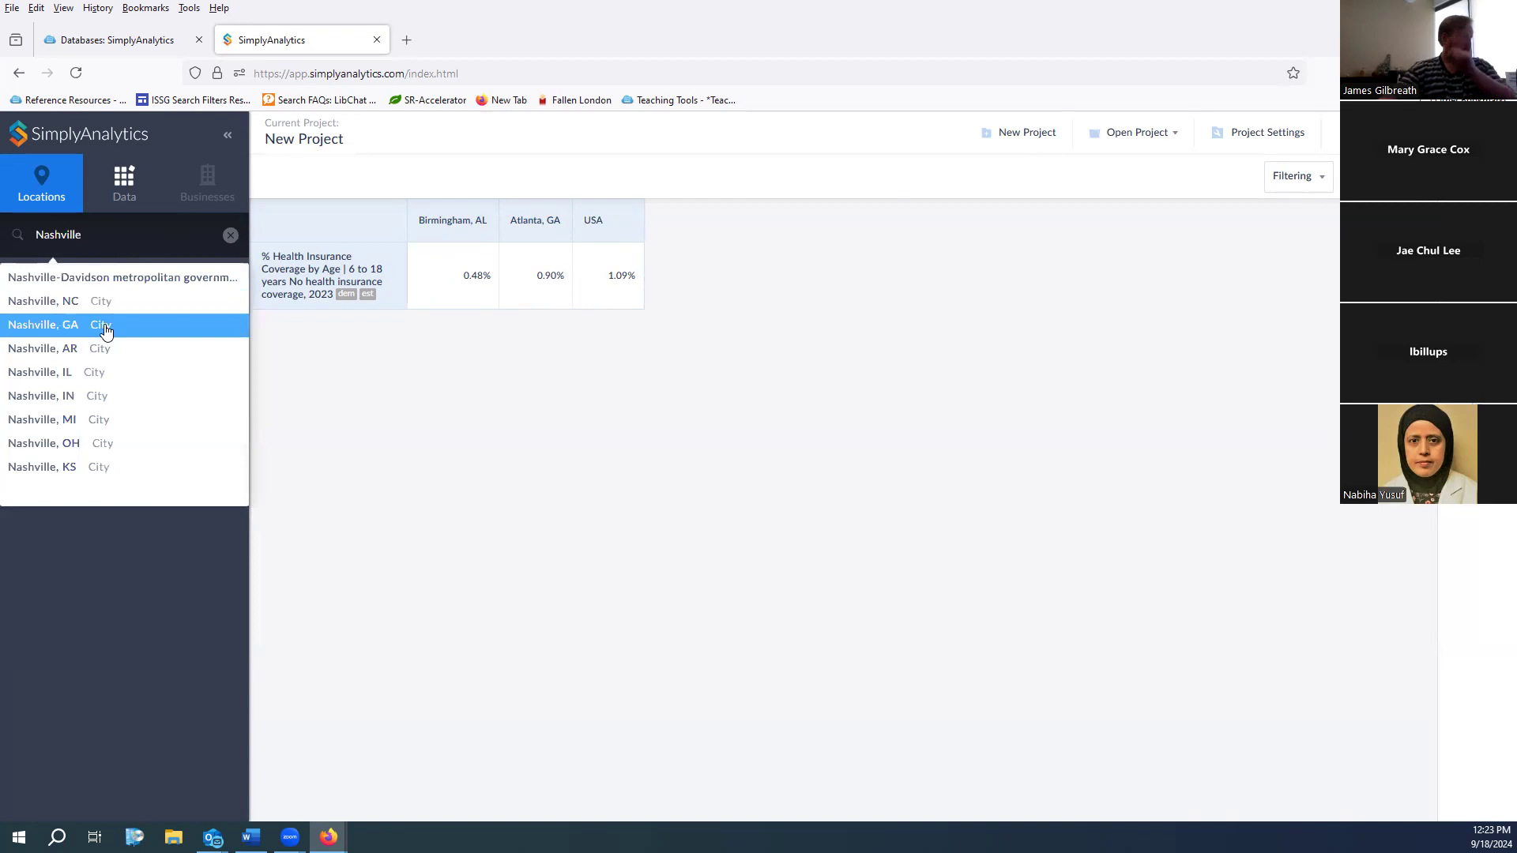
type(", TN")
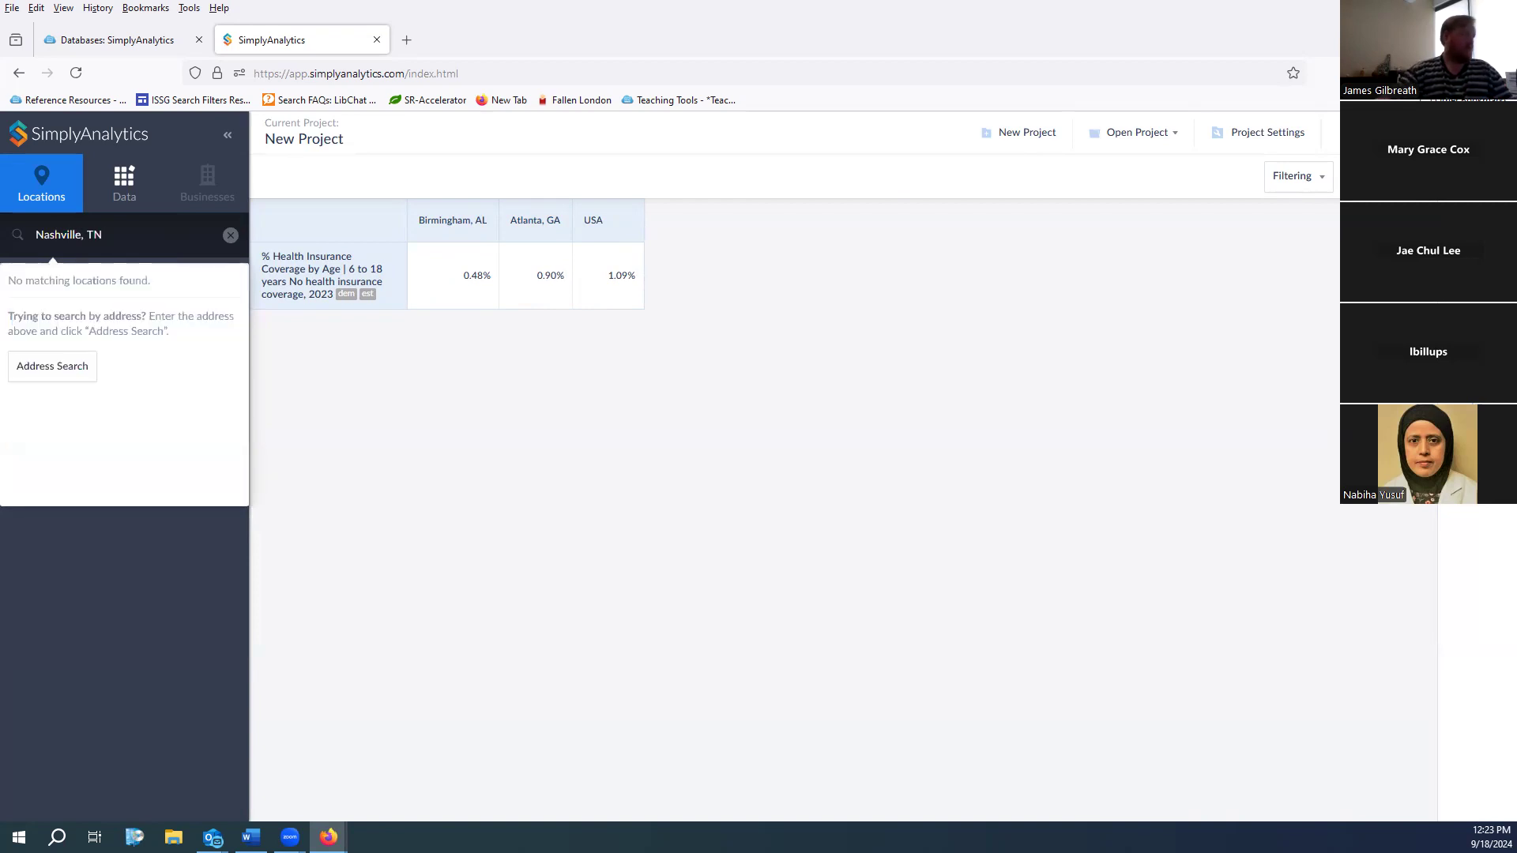
triple_click(128, 246)
type("Nashville")
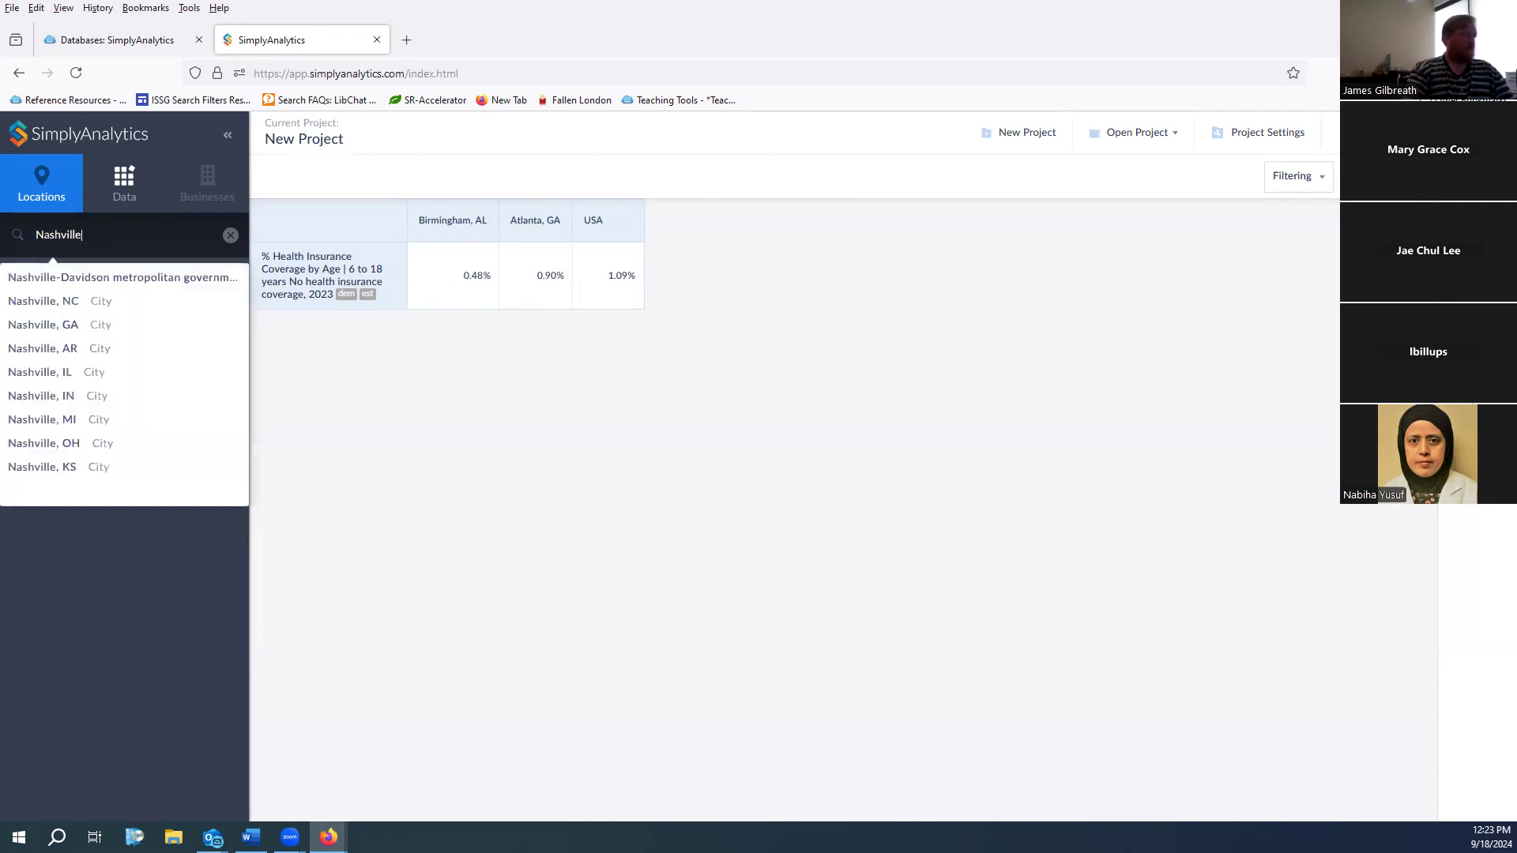
left_click(93, 287)
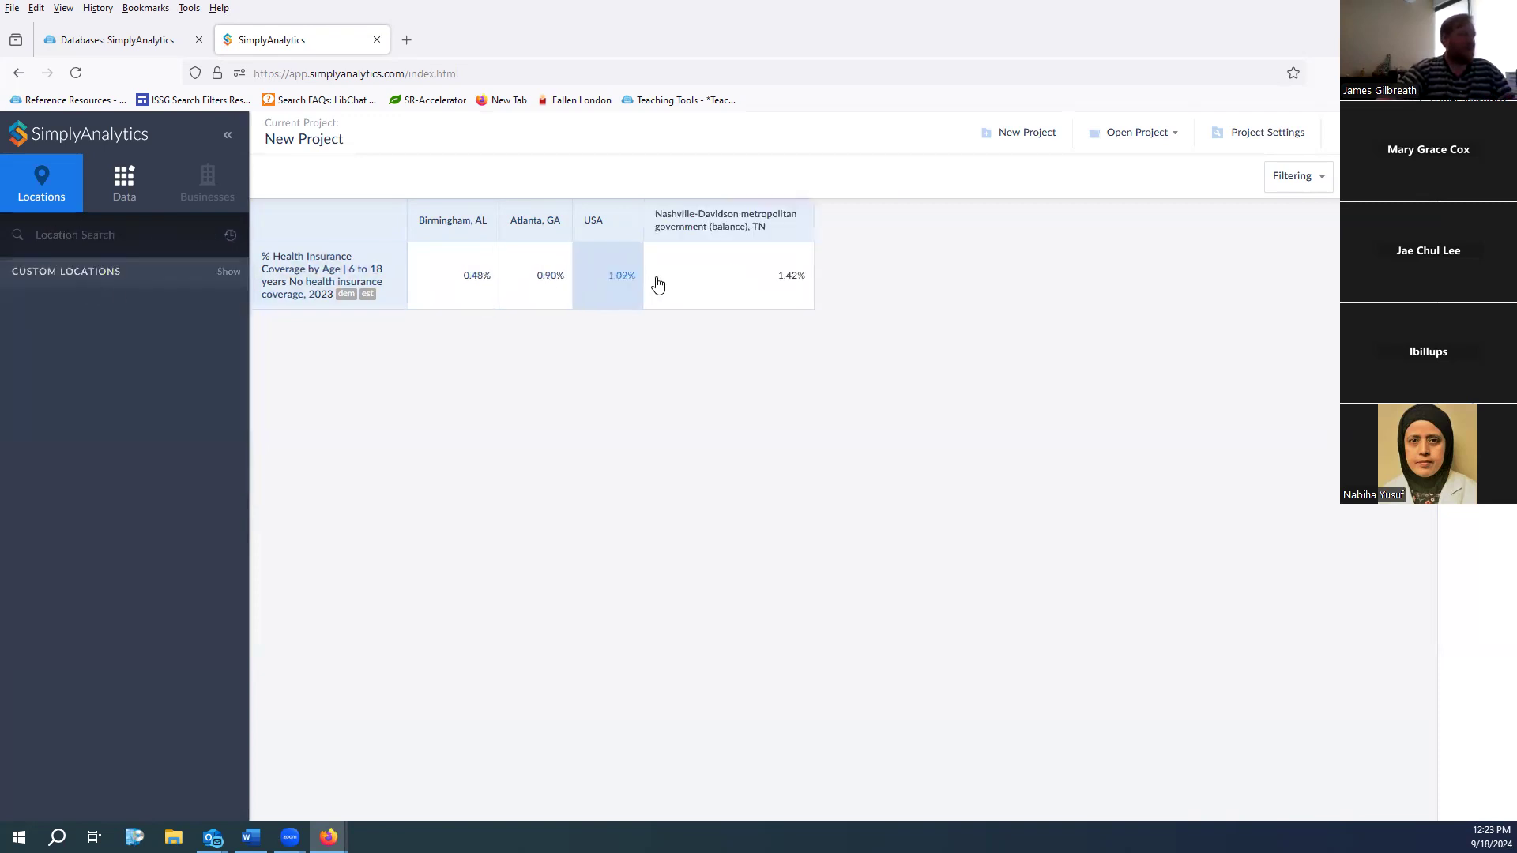
left_click_drag(721, 227, 654, 260)
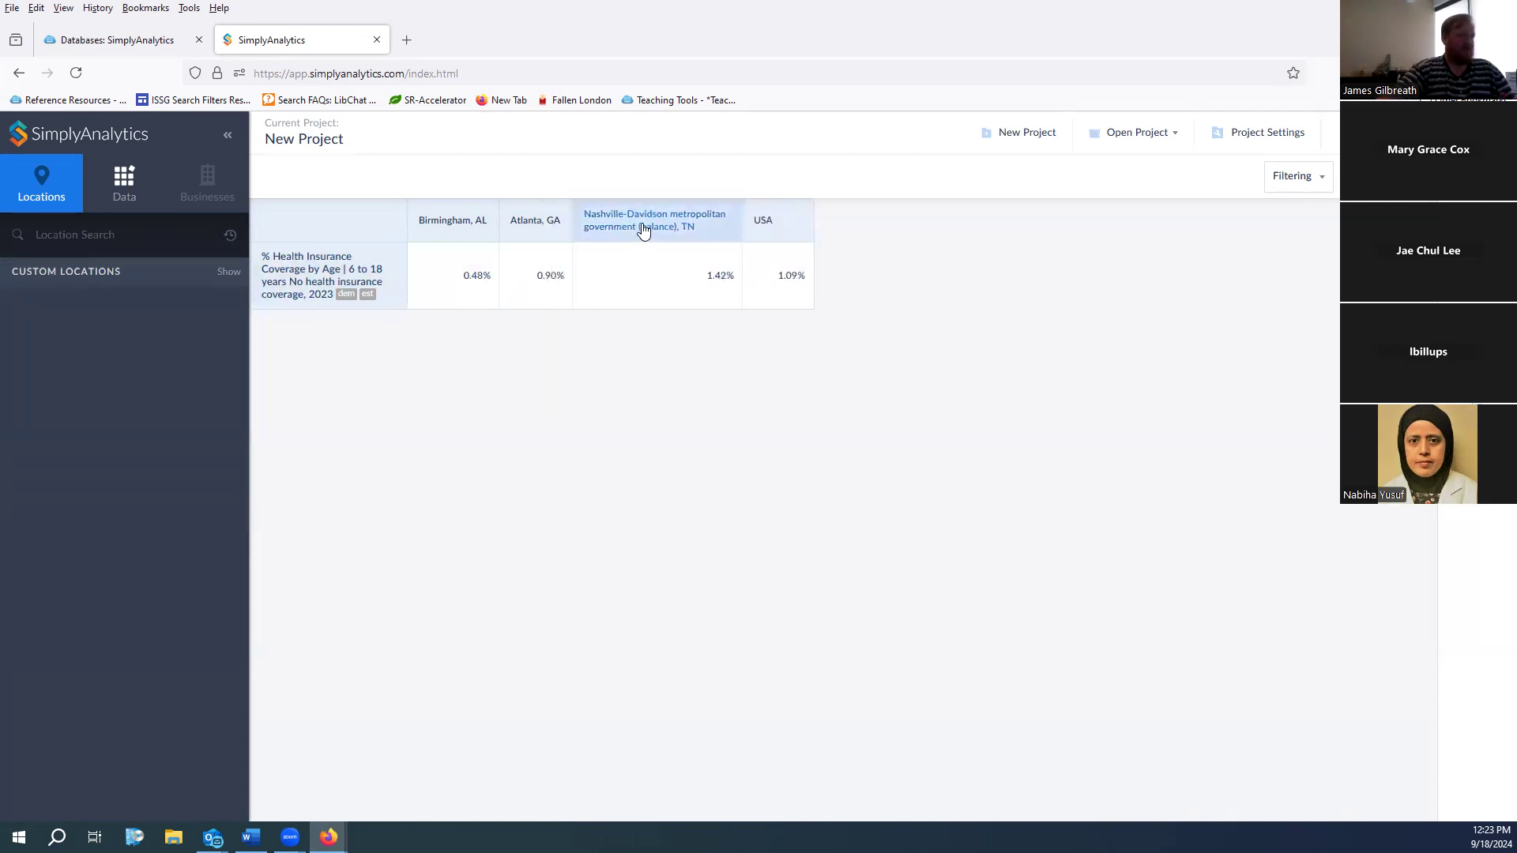
left_click(117, 243)
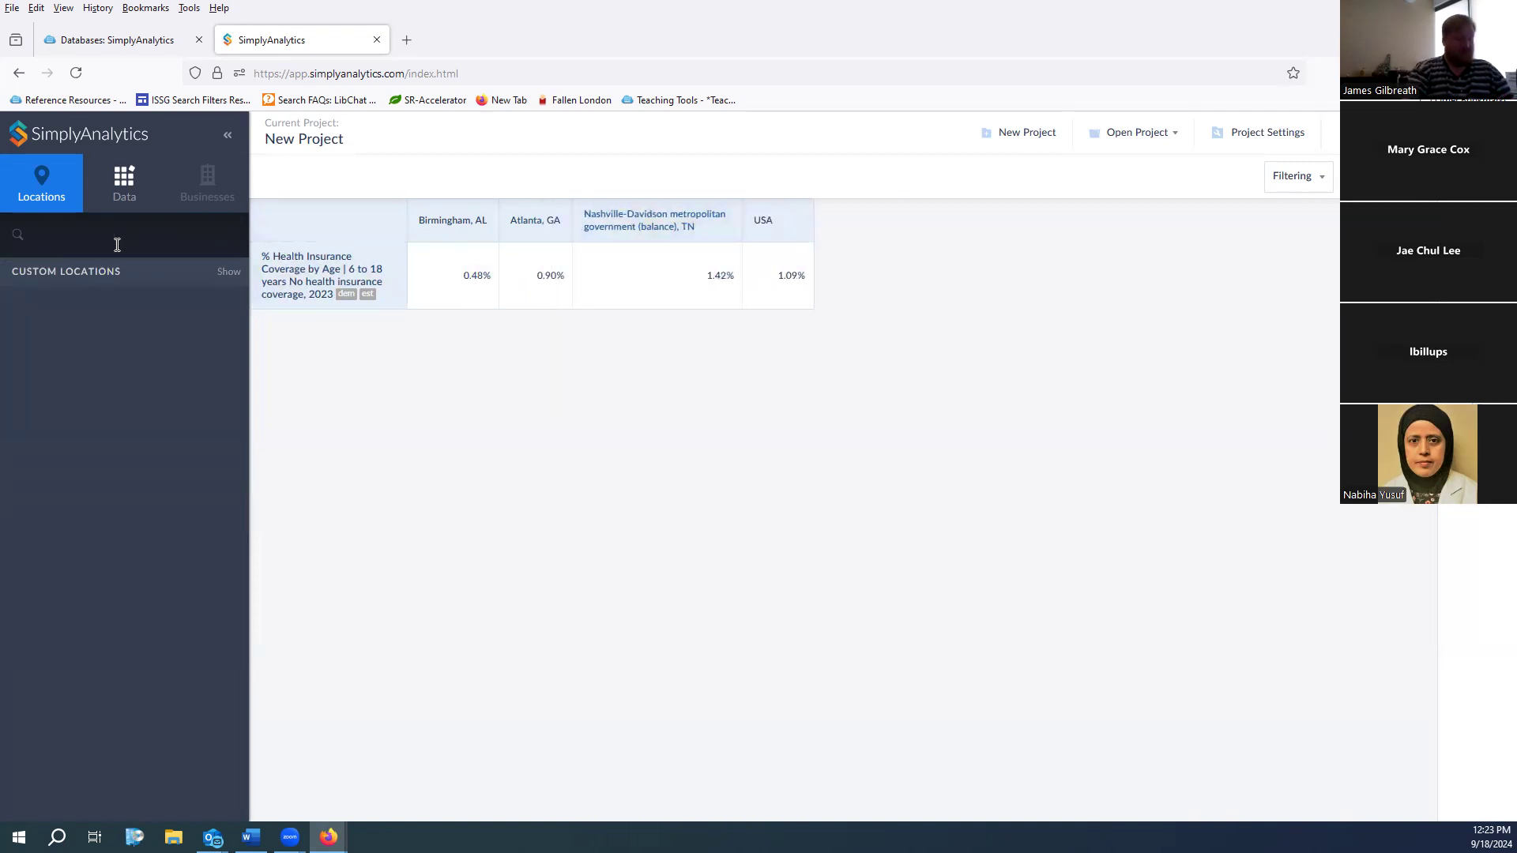
type("Memphis")
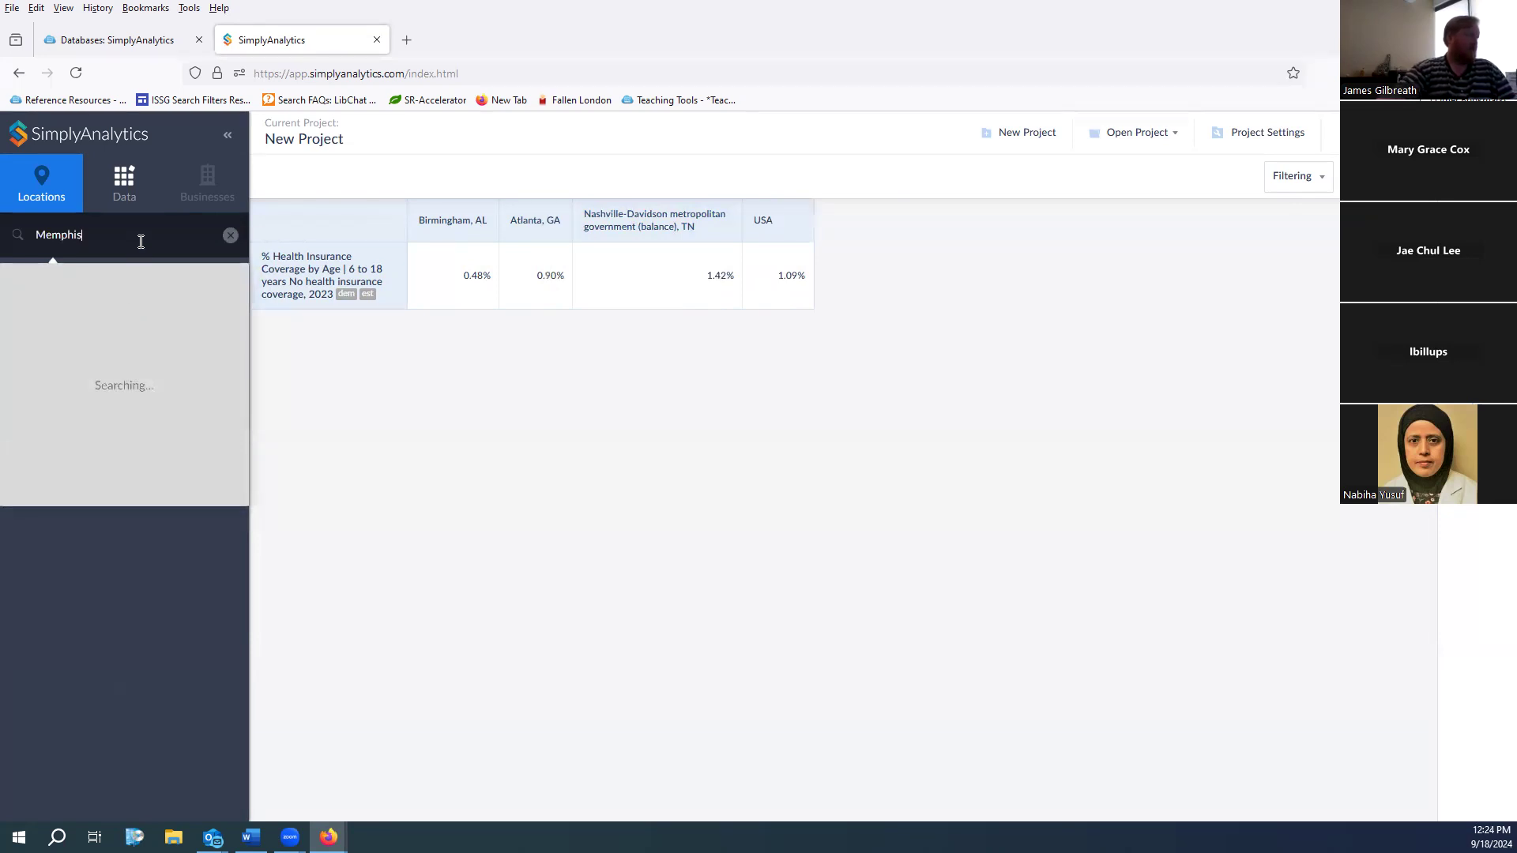
type(", TN")
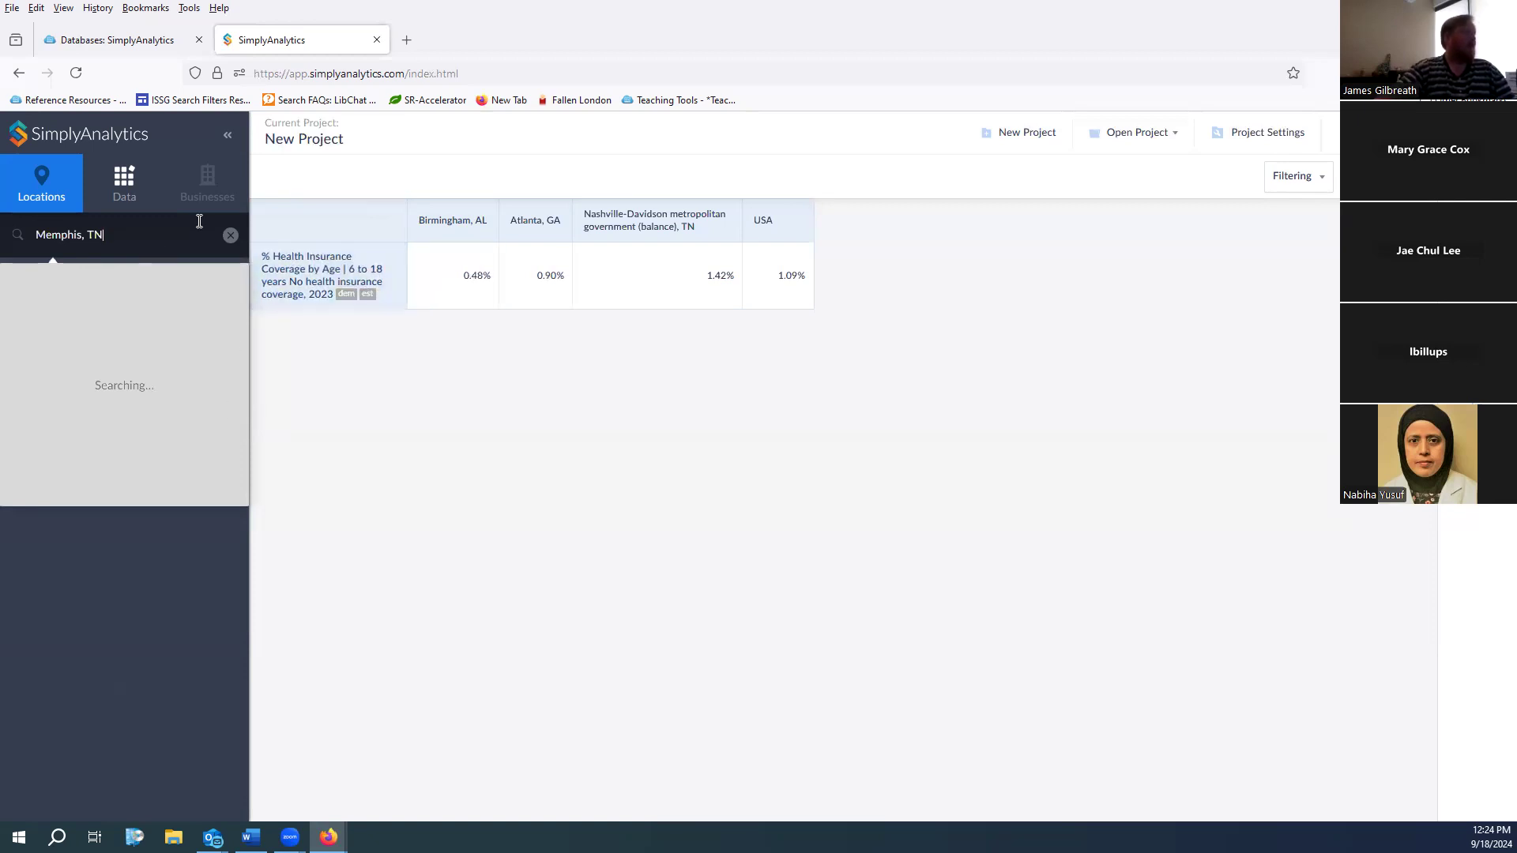
left_click(228, 236)
right_click(228, 236)
left_click(504, 388)
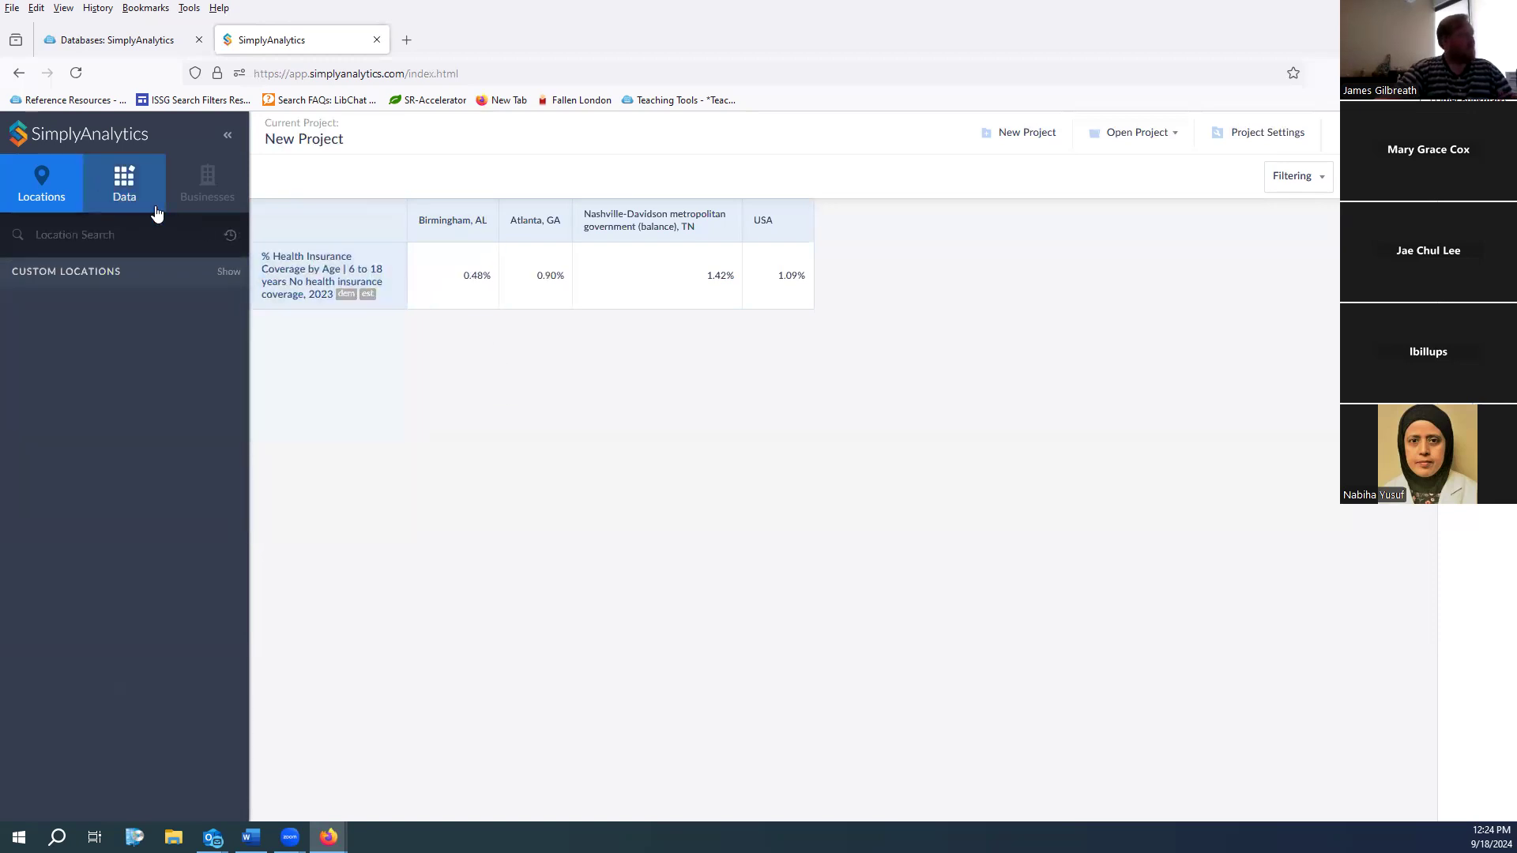
Replace the health insurance variable in the comparison table with "# Population (in 2018)" and "# Projected Population (in 2028)"
left_click(320, 282)
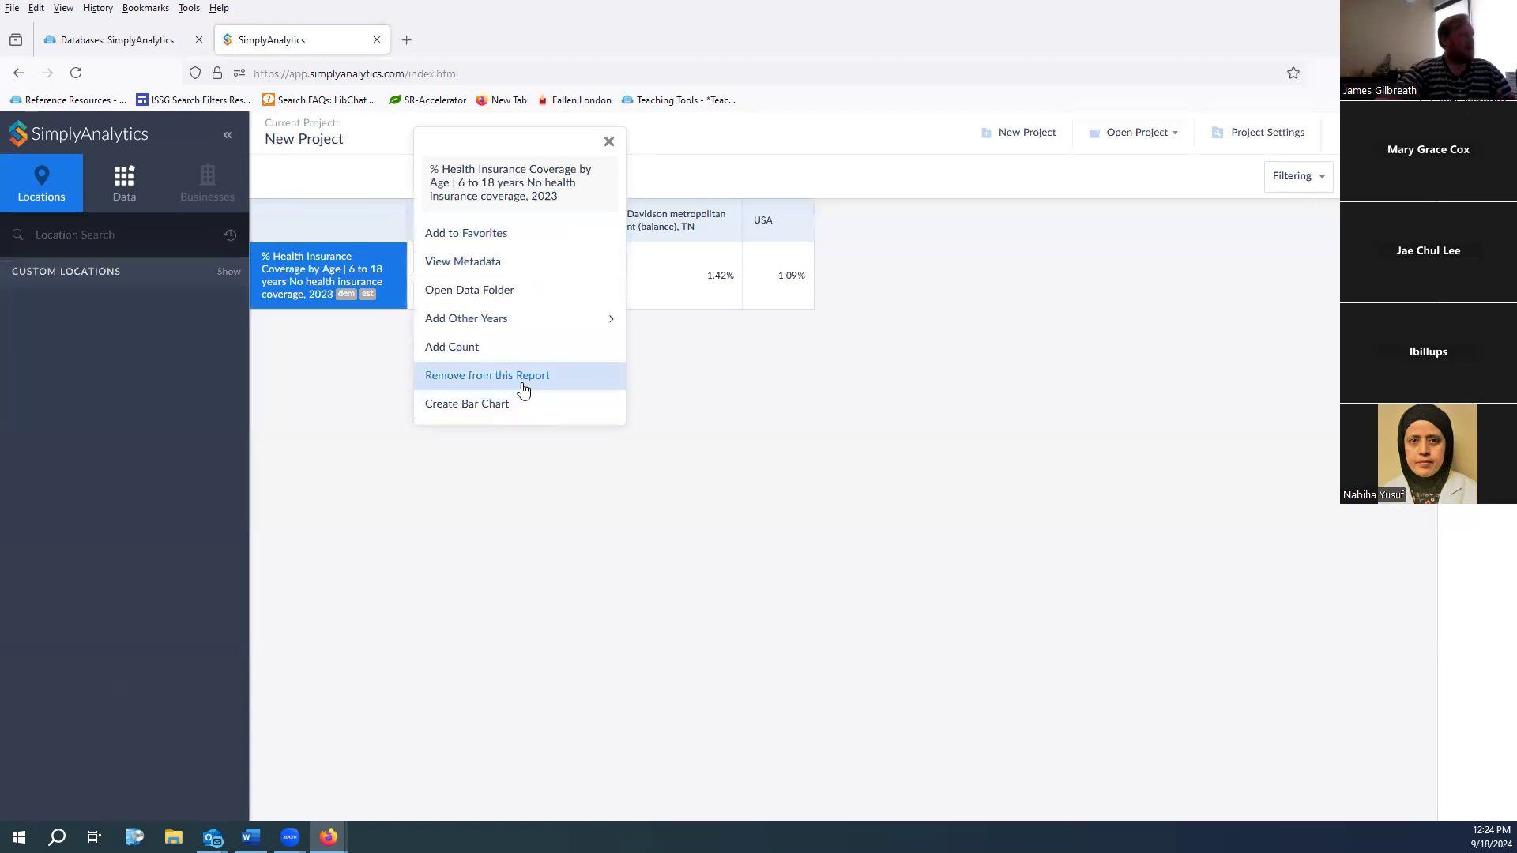
left_click(494, 384)
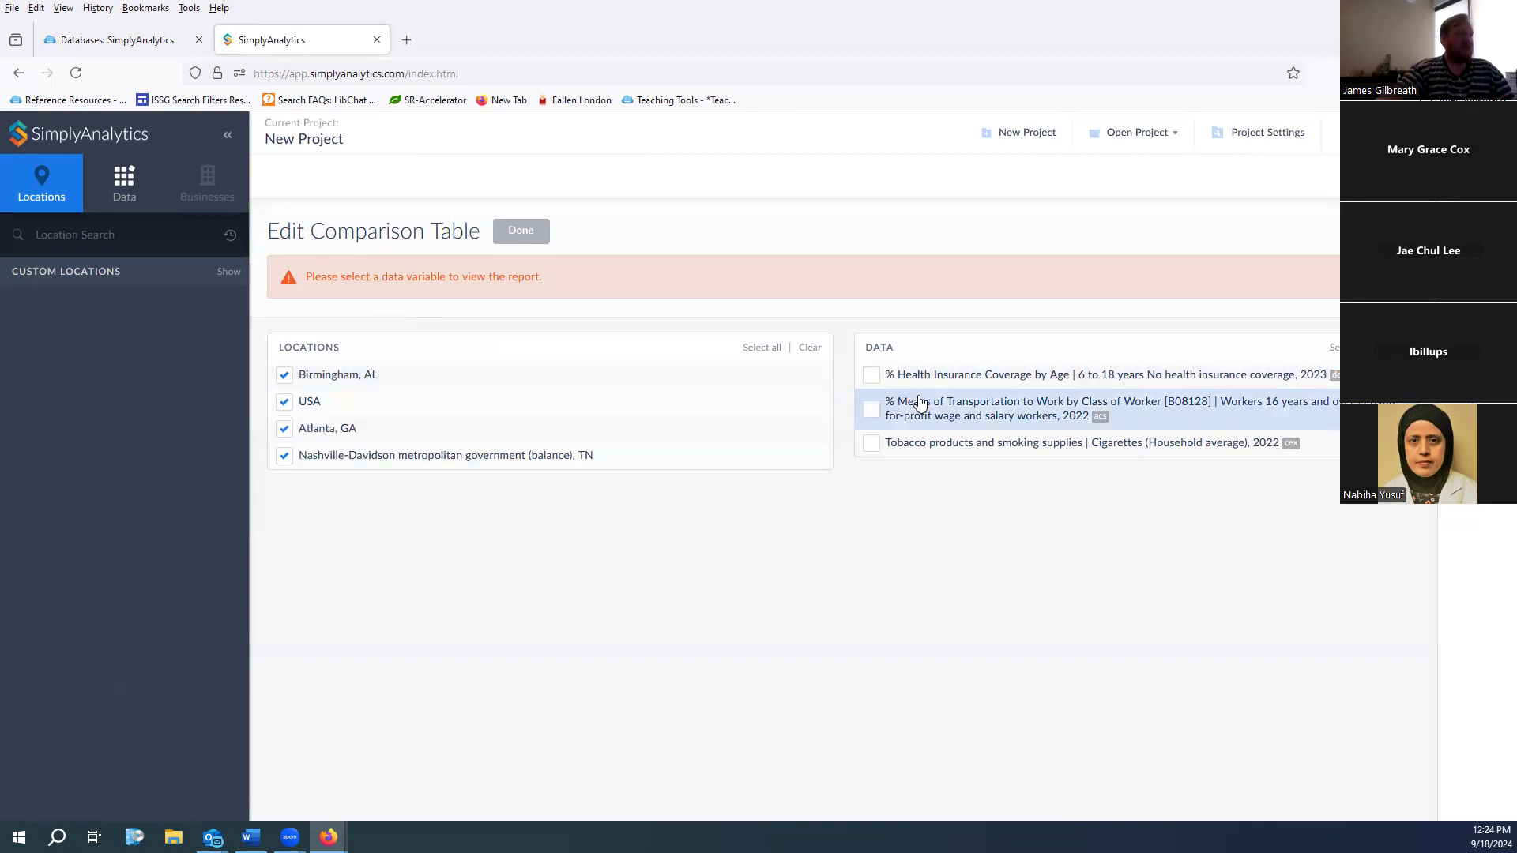
left_click(130, 207)
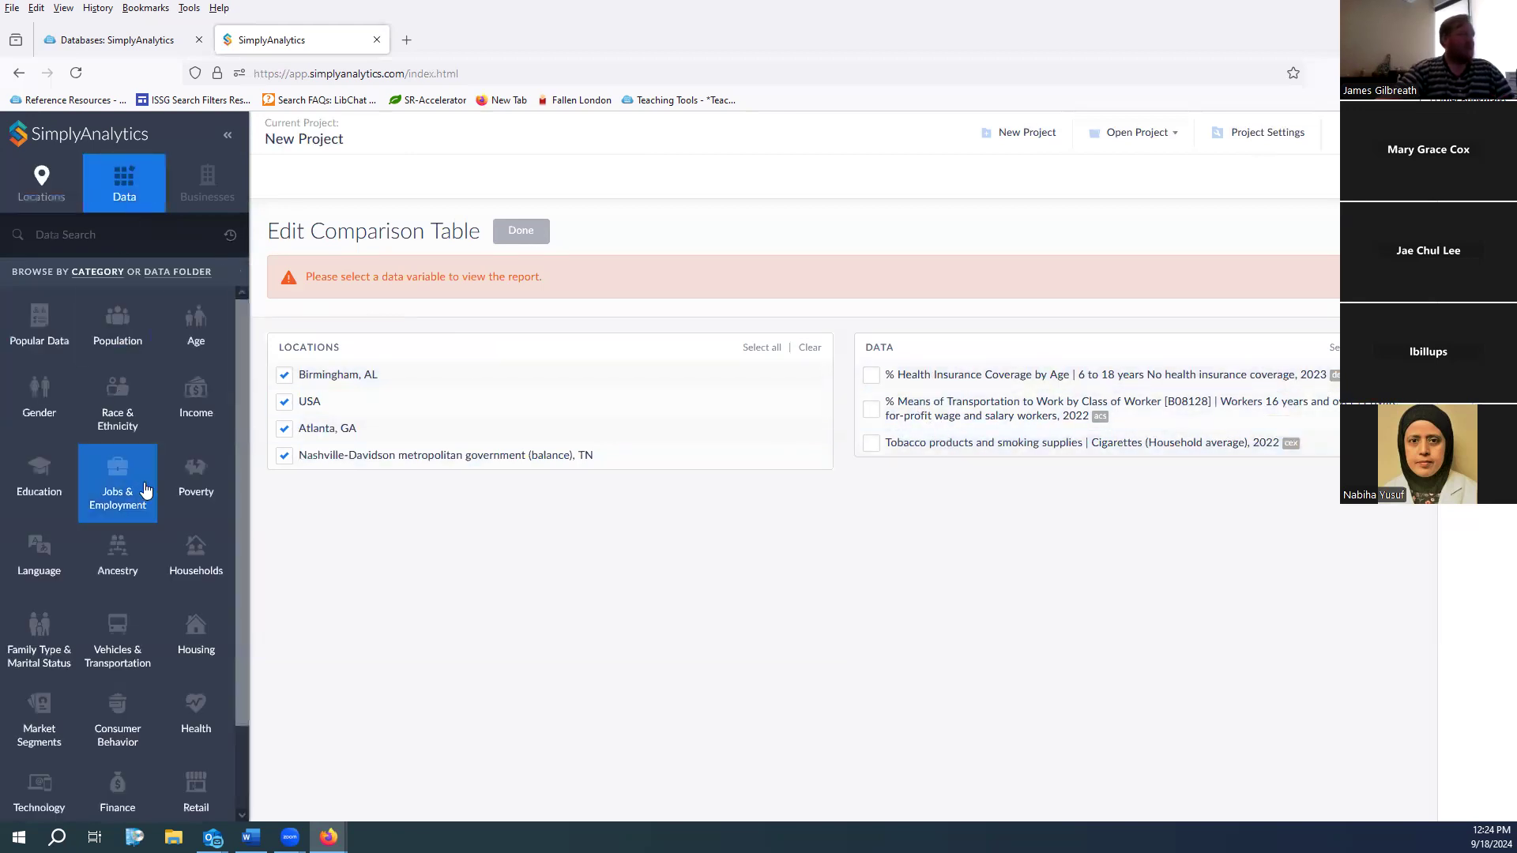
left_click(130, 337)
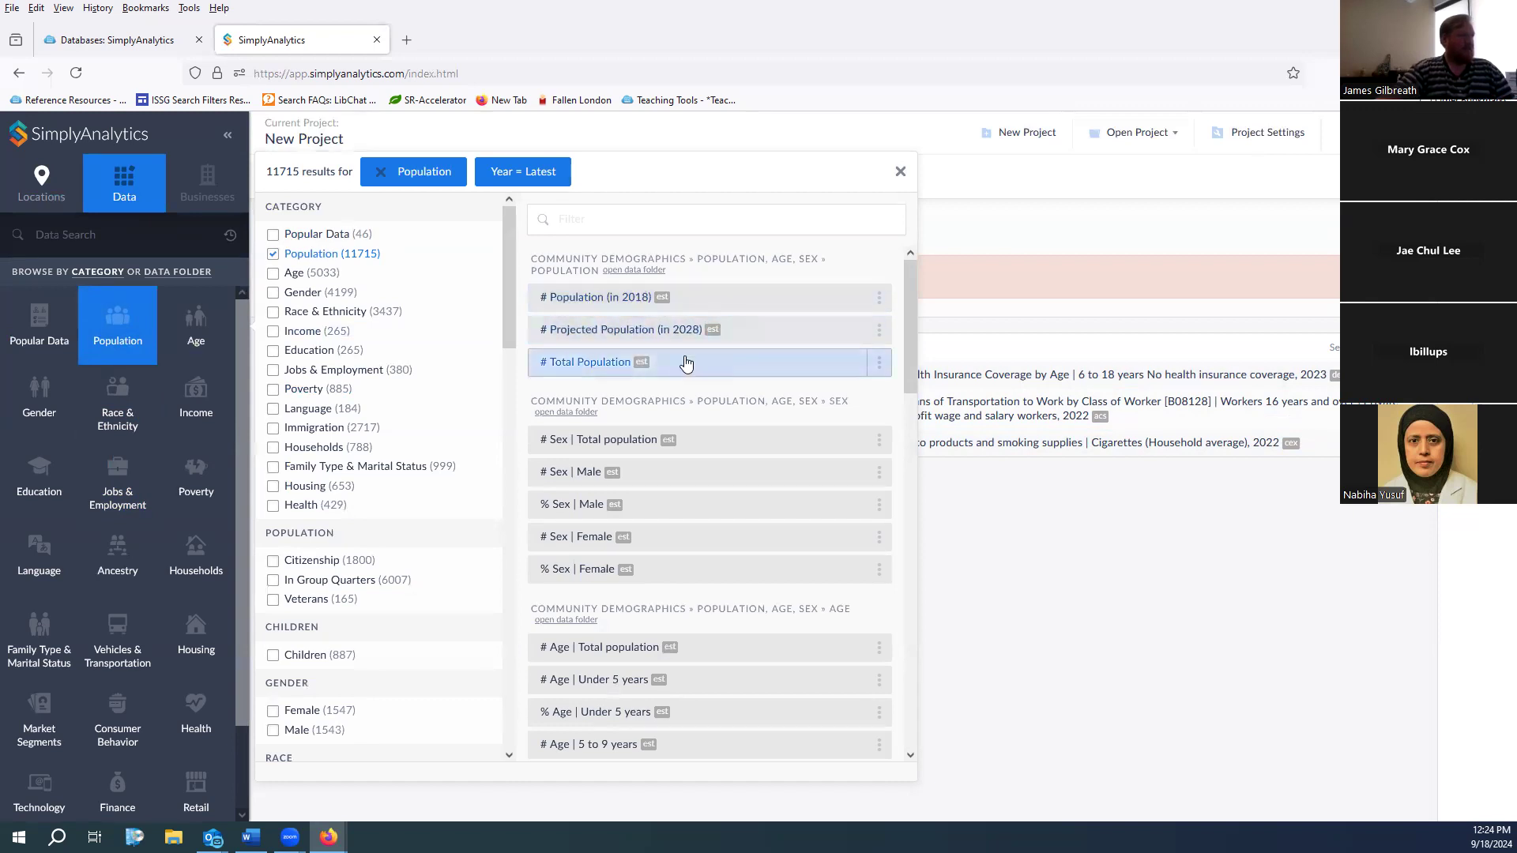
left_click(688, 298)
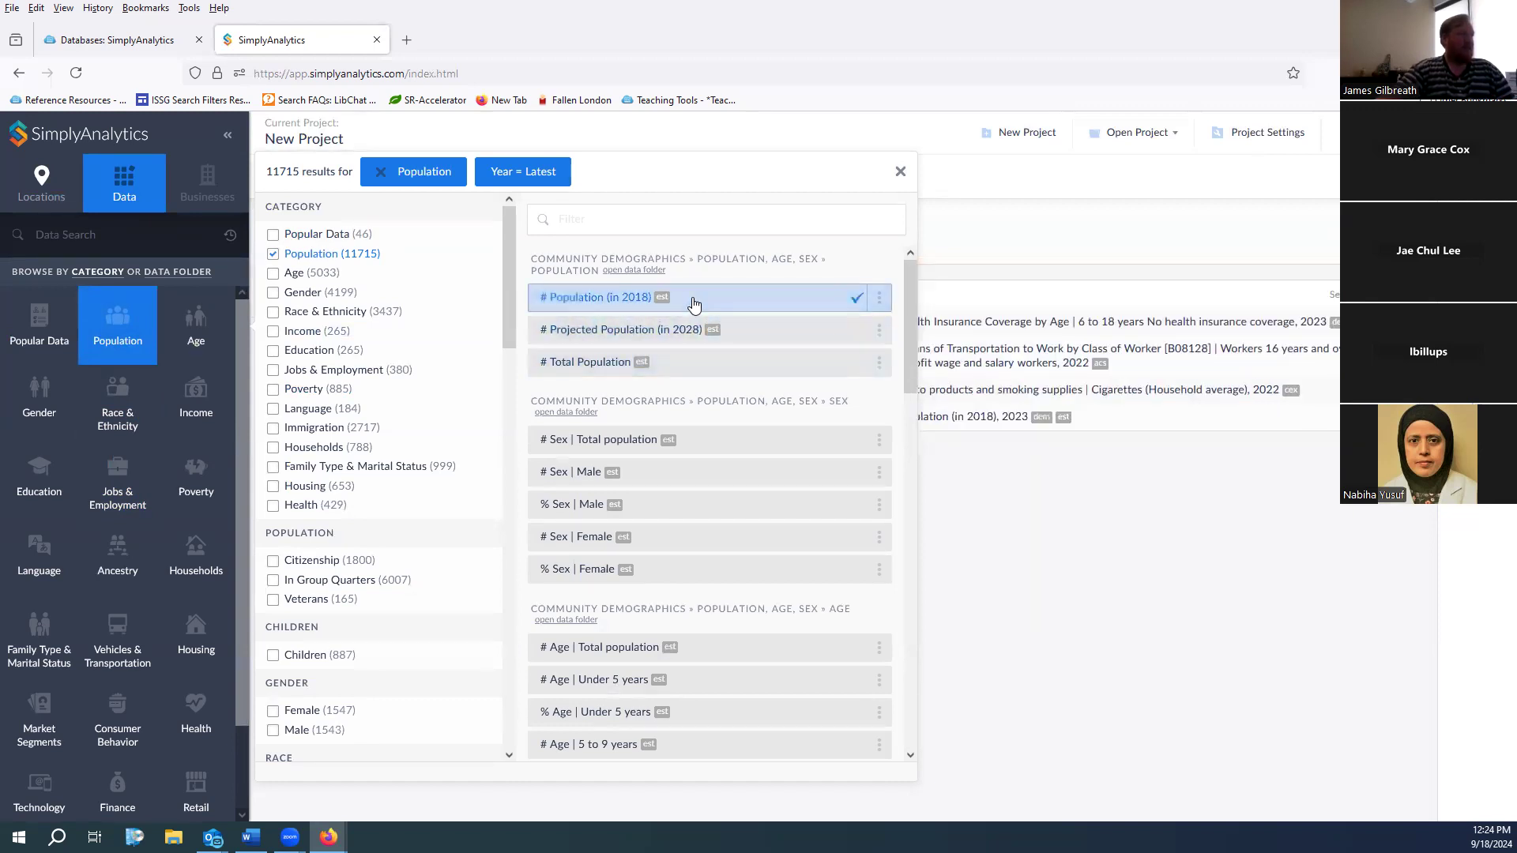
left_click(668, 338)
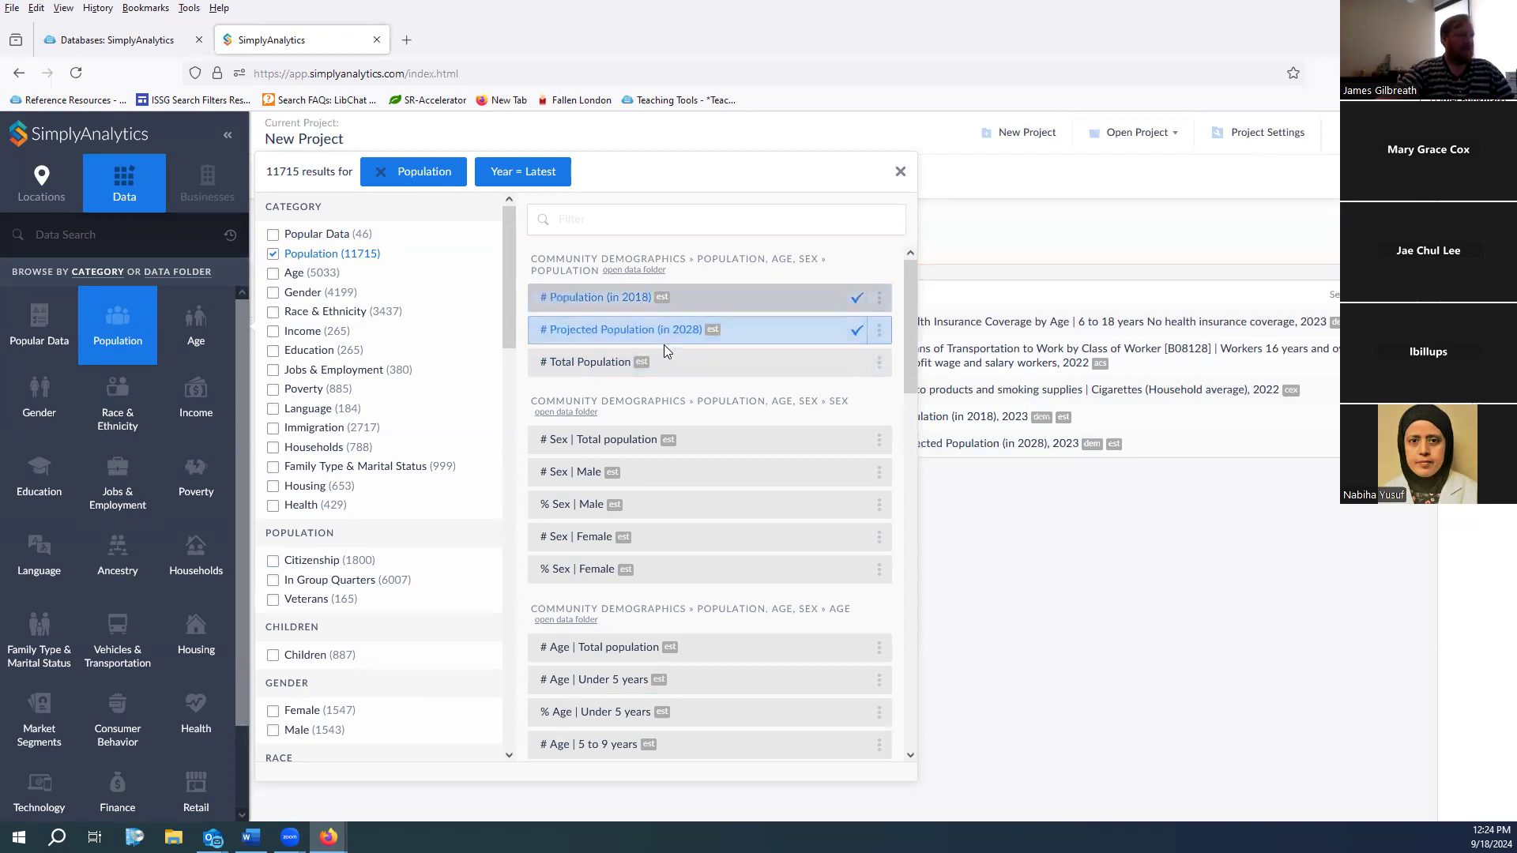
Filter the data variables by Age only and add the percentages for ages 35 to 44, 45 to 54 and 25 to 34 years
scroll(674, 404, "down", 3)
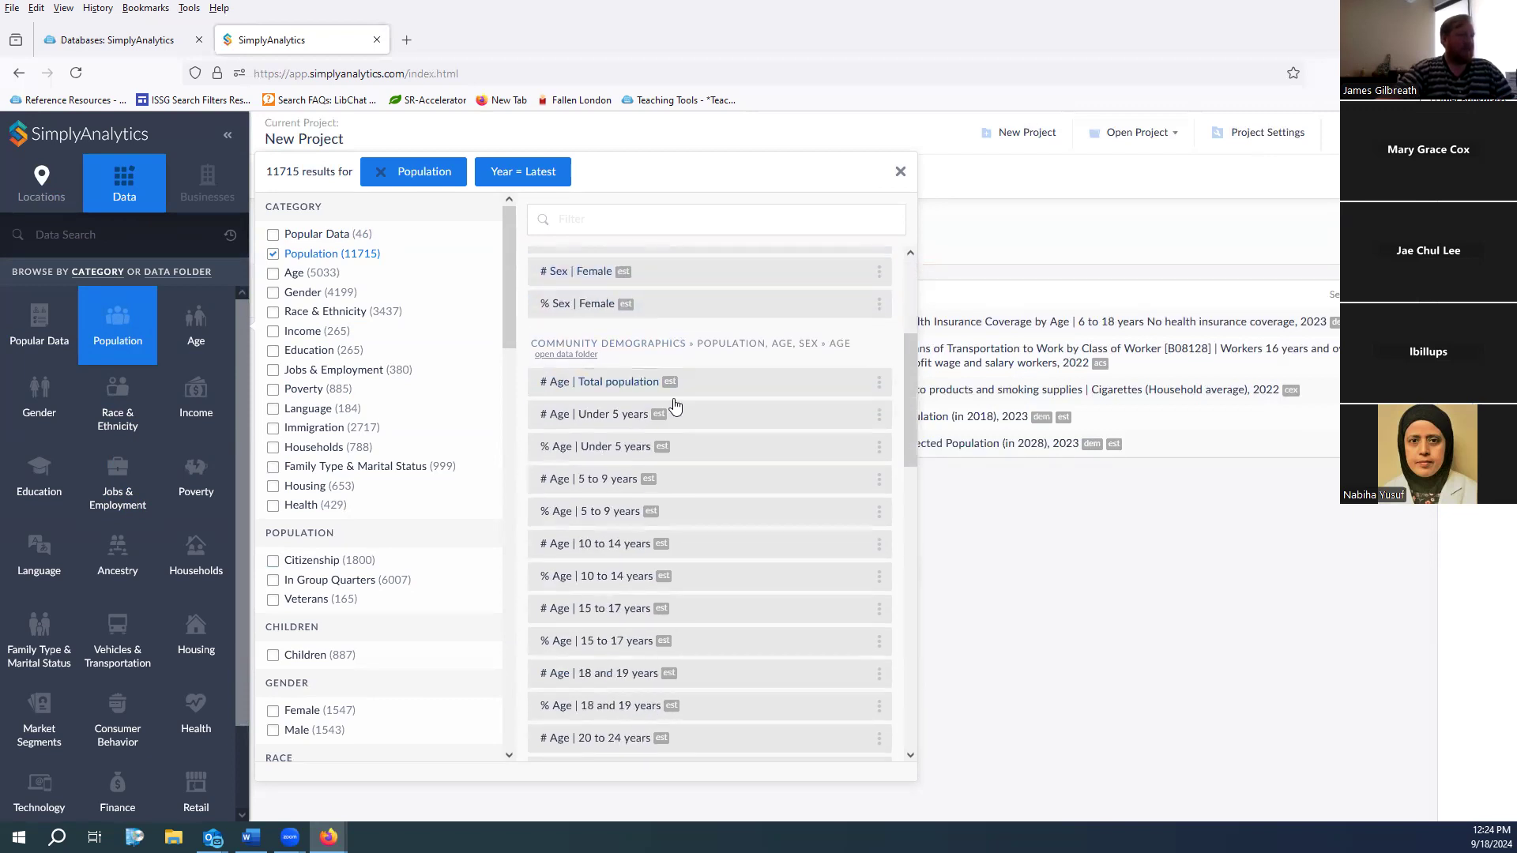
scroll(671, 406, "down", 4)
scroll(335, 387, "down", 1)
scroll(337, 371, "up", 1)
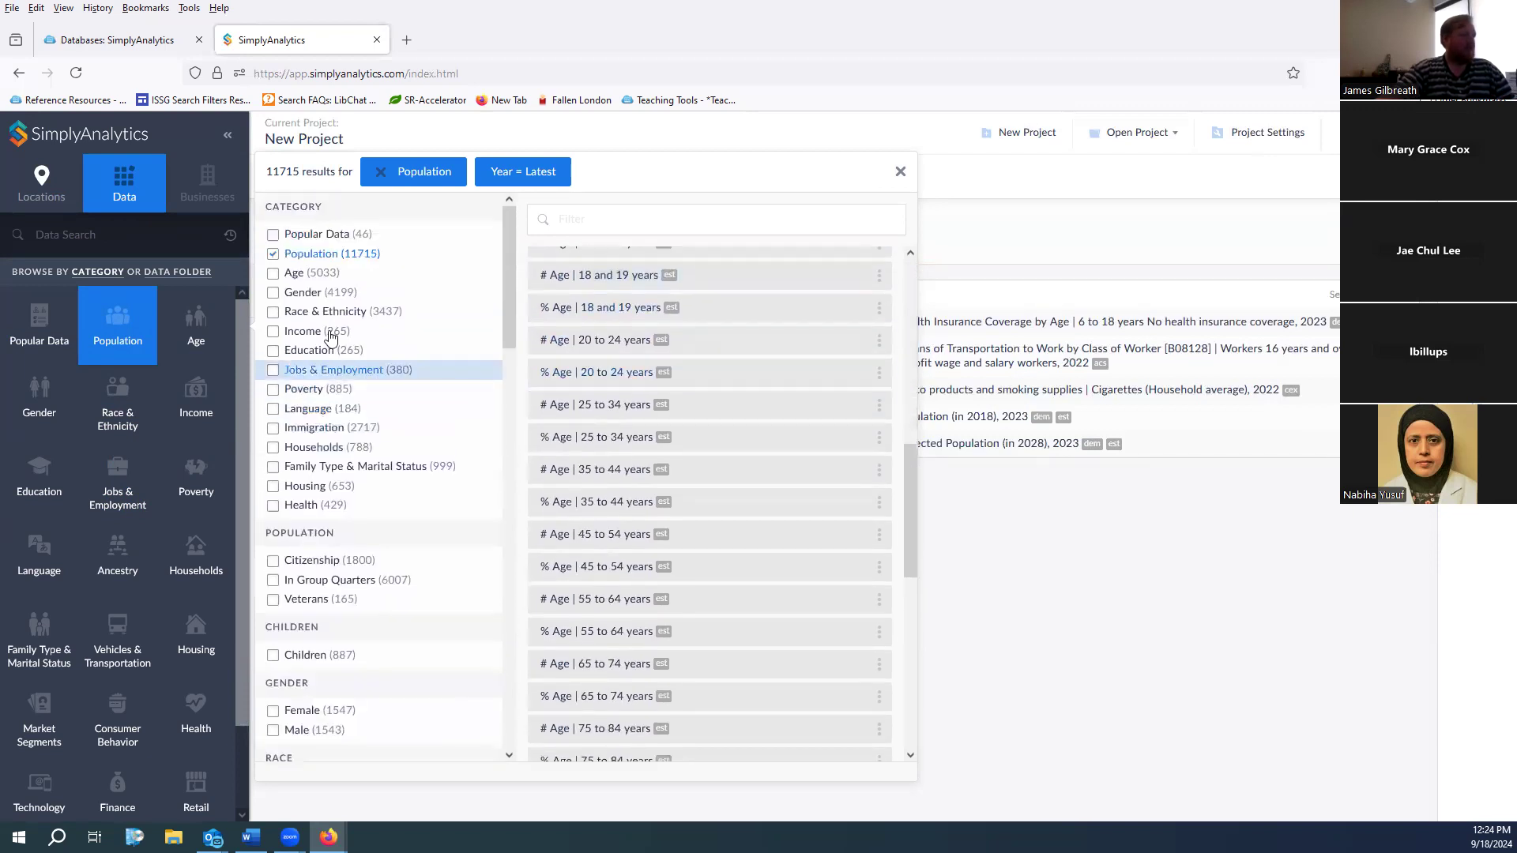
left_click(330, 282)
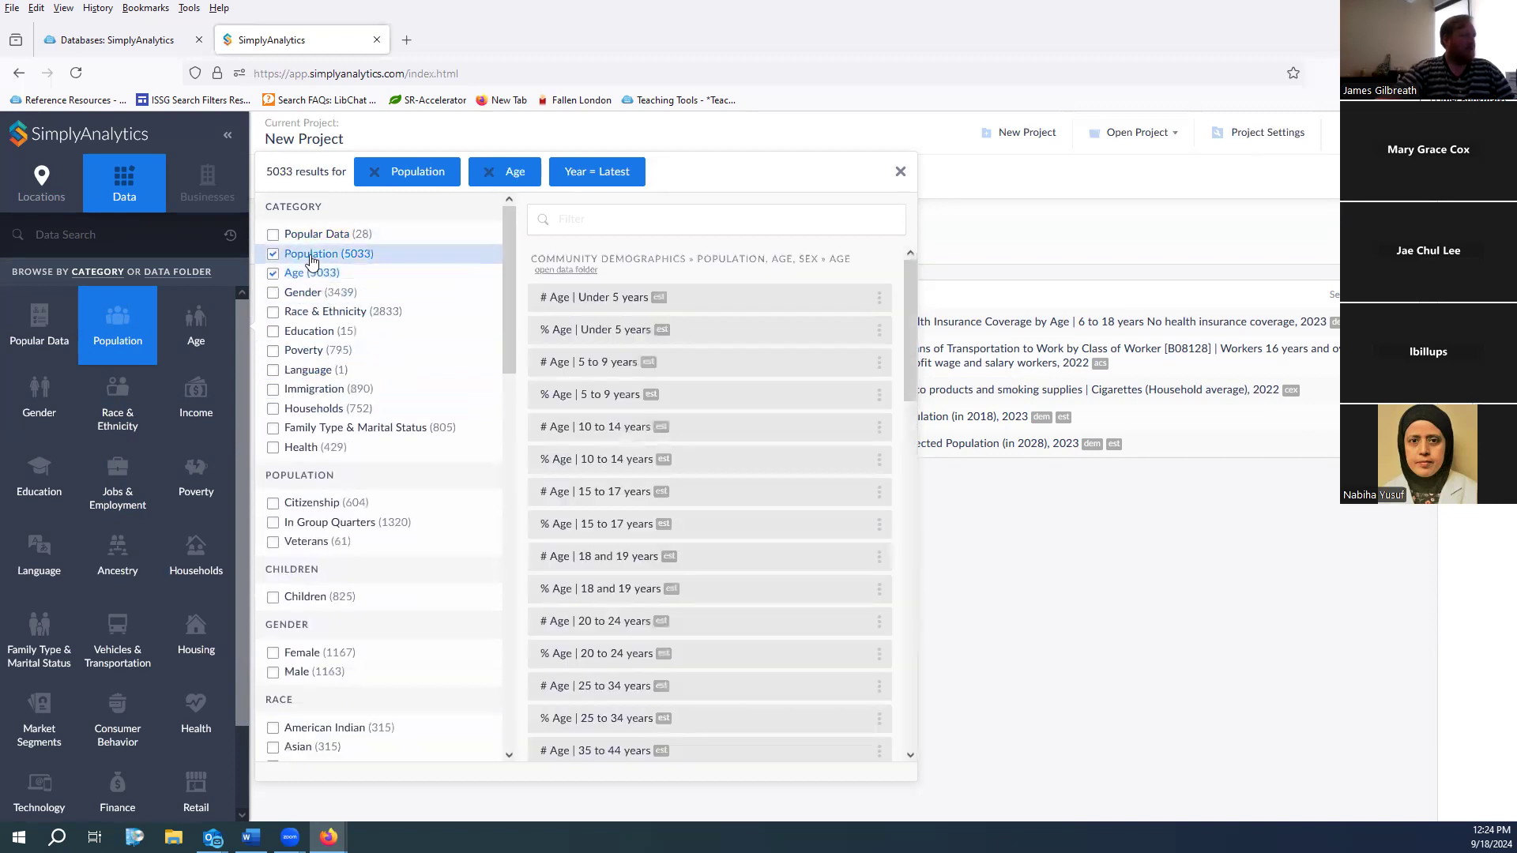
left_click(316, 253)
scroll(630, 491, "down", 3)
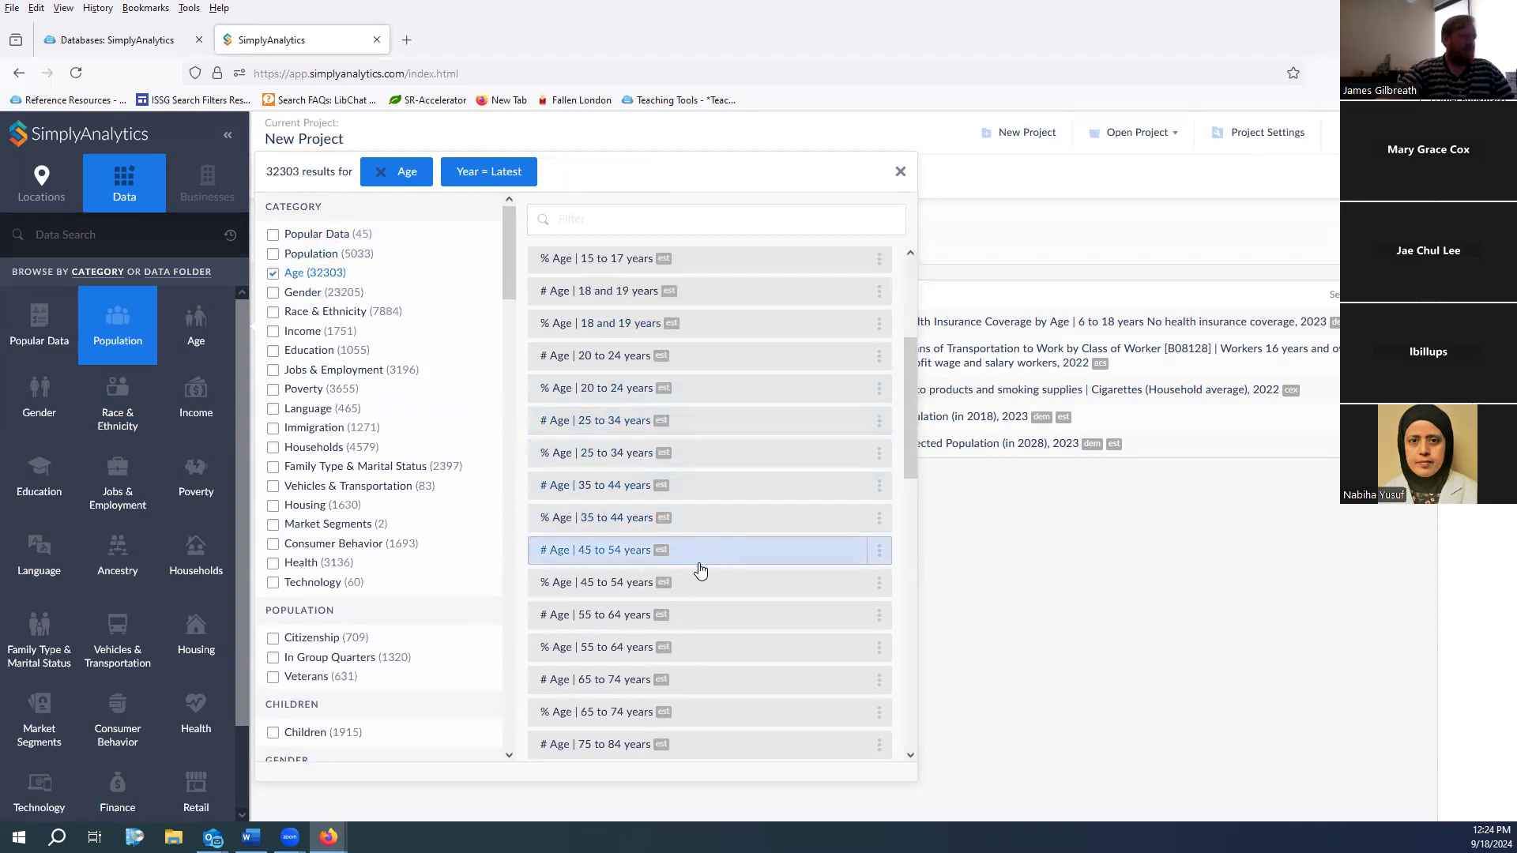
left_click(689, 519)
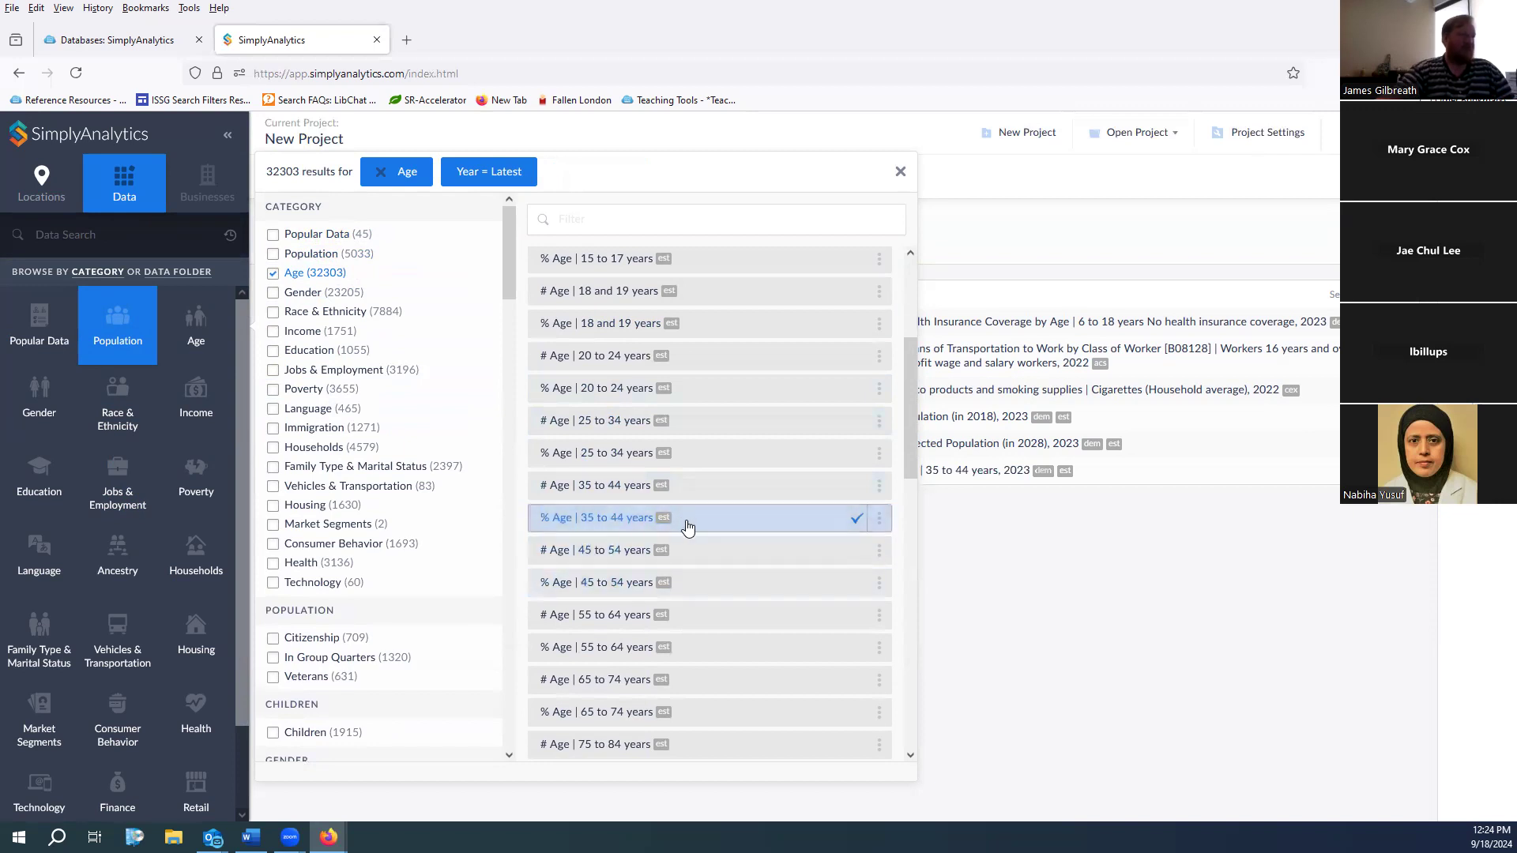
left_click(671, 584)
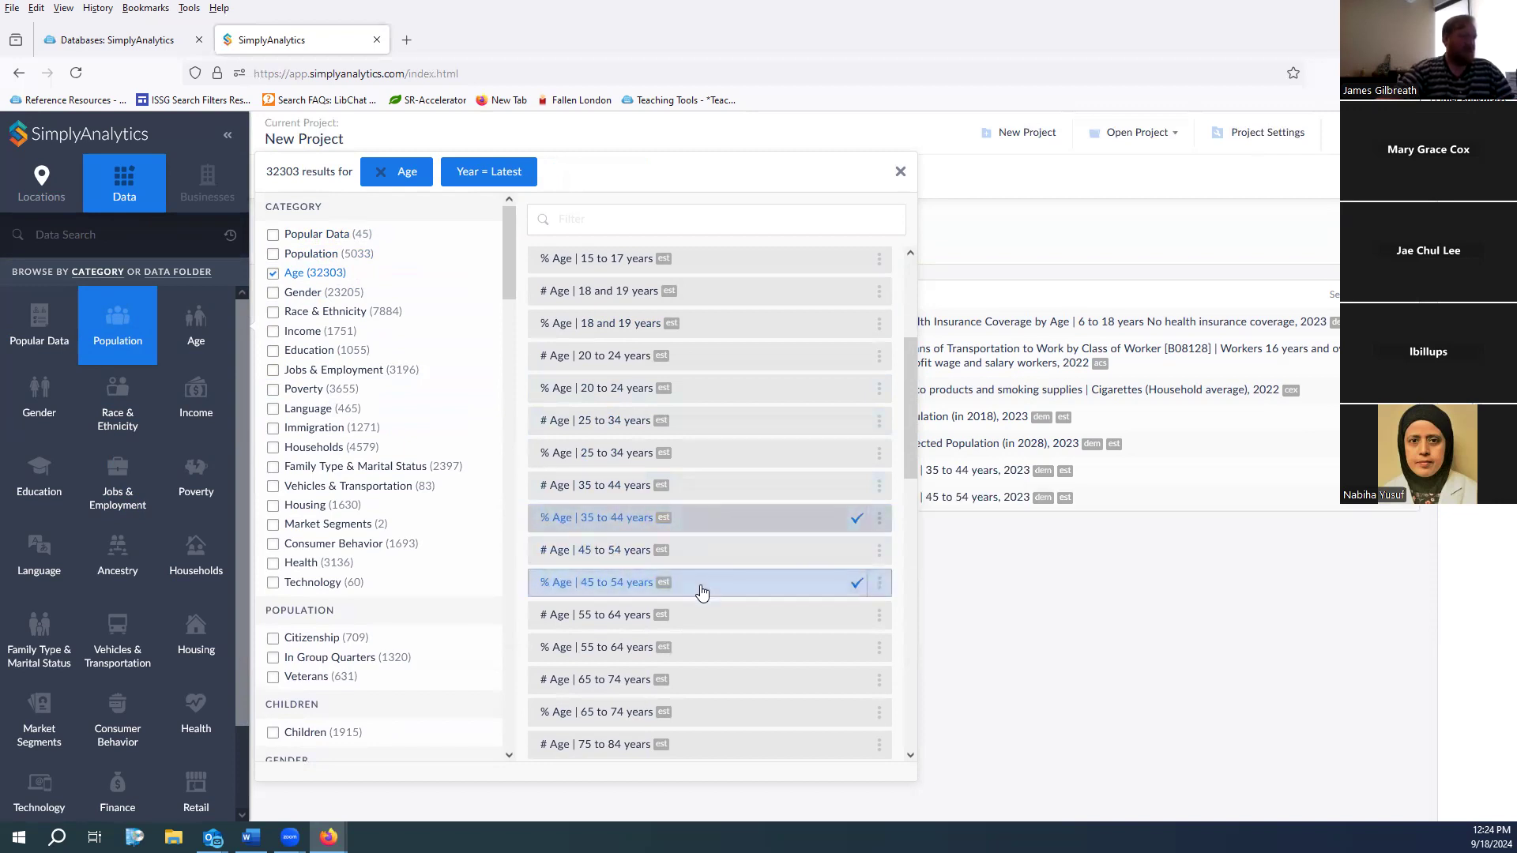
left_click(719, 452)
left_click(940, 525)
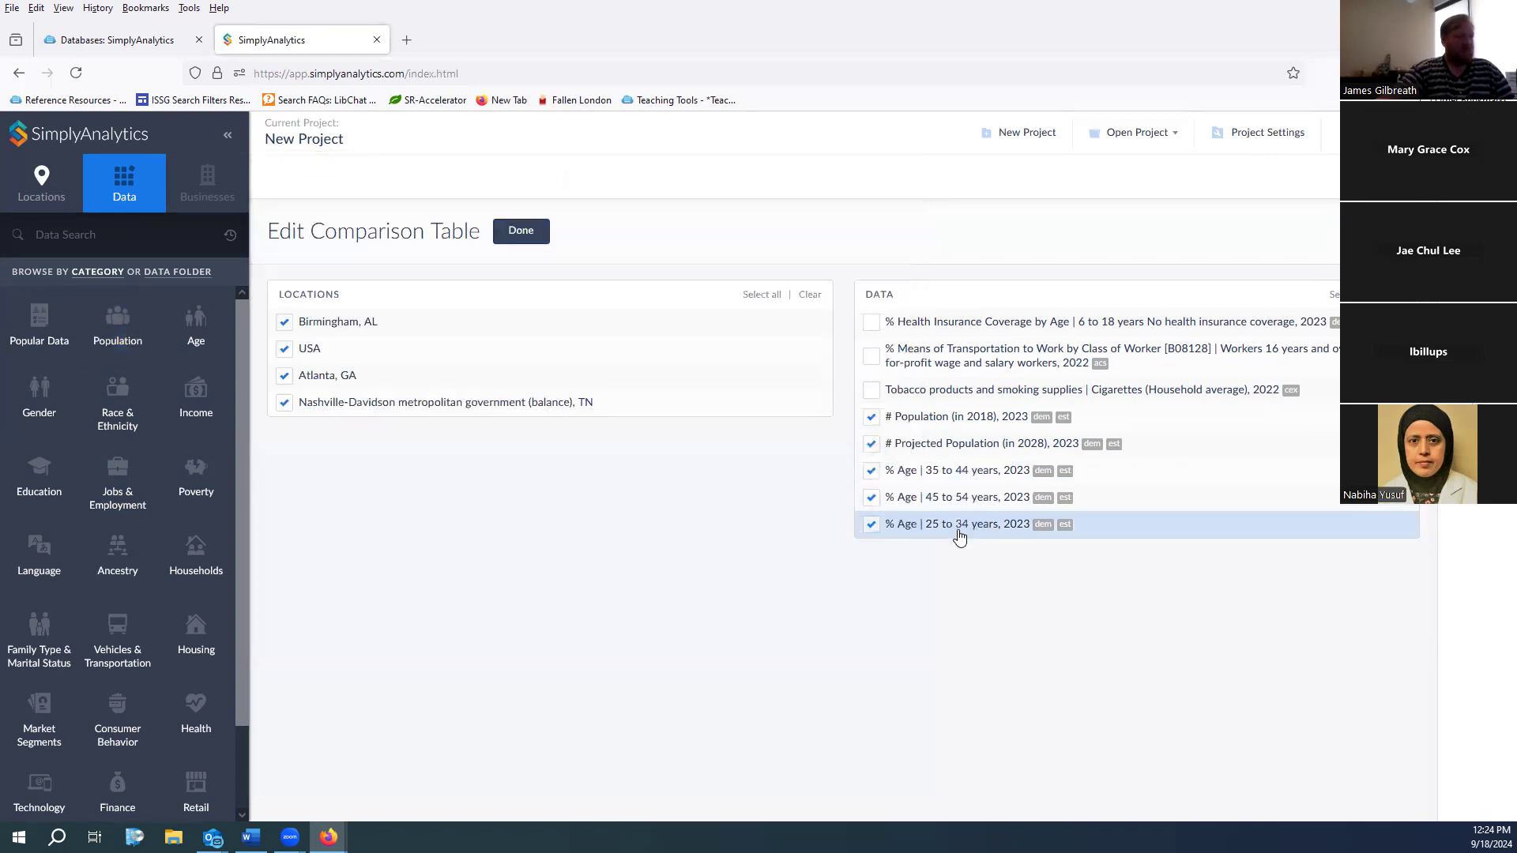
Filter the Health variables by Mental Health and add "% Mental health not good for >=14 days among adults aged >=18 years"
scroll(143, 459, "down", 2)
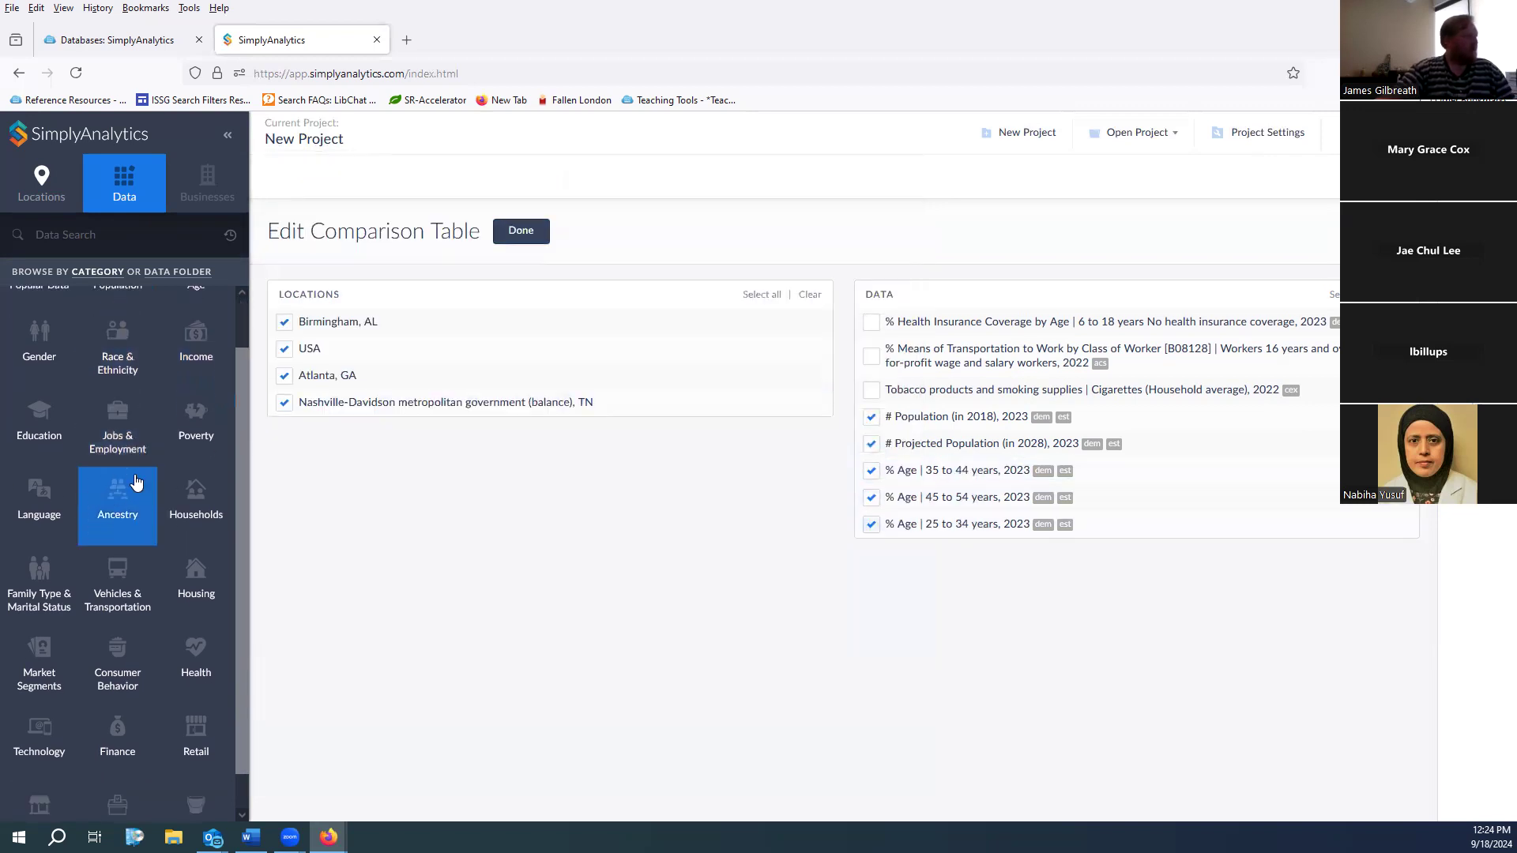
left_click(202, 602)
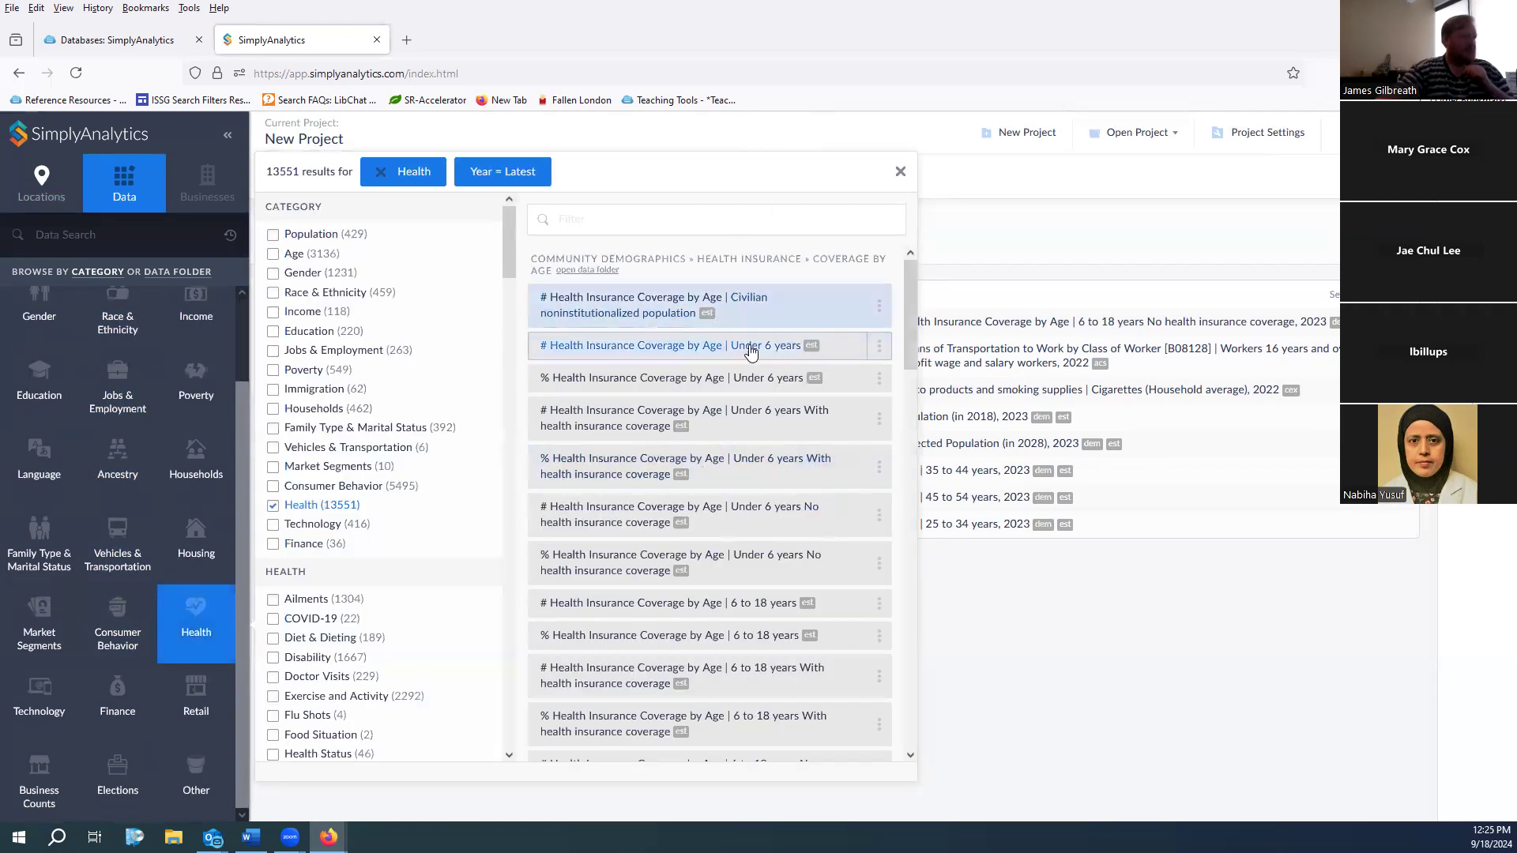
scroll(874, 510, "down", 3)
scroll(874, 510, "down", 15)
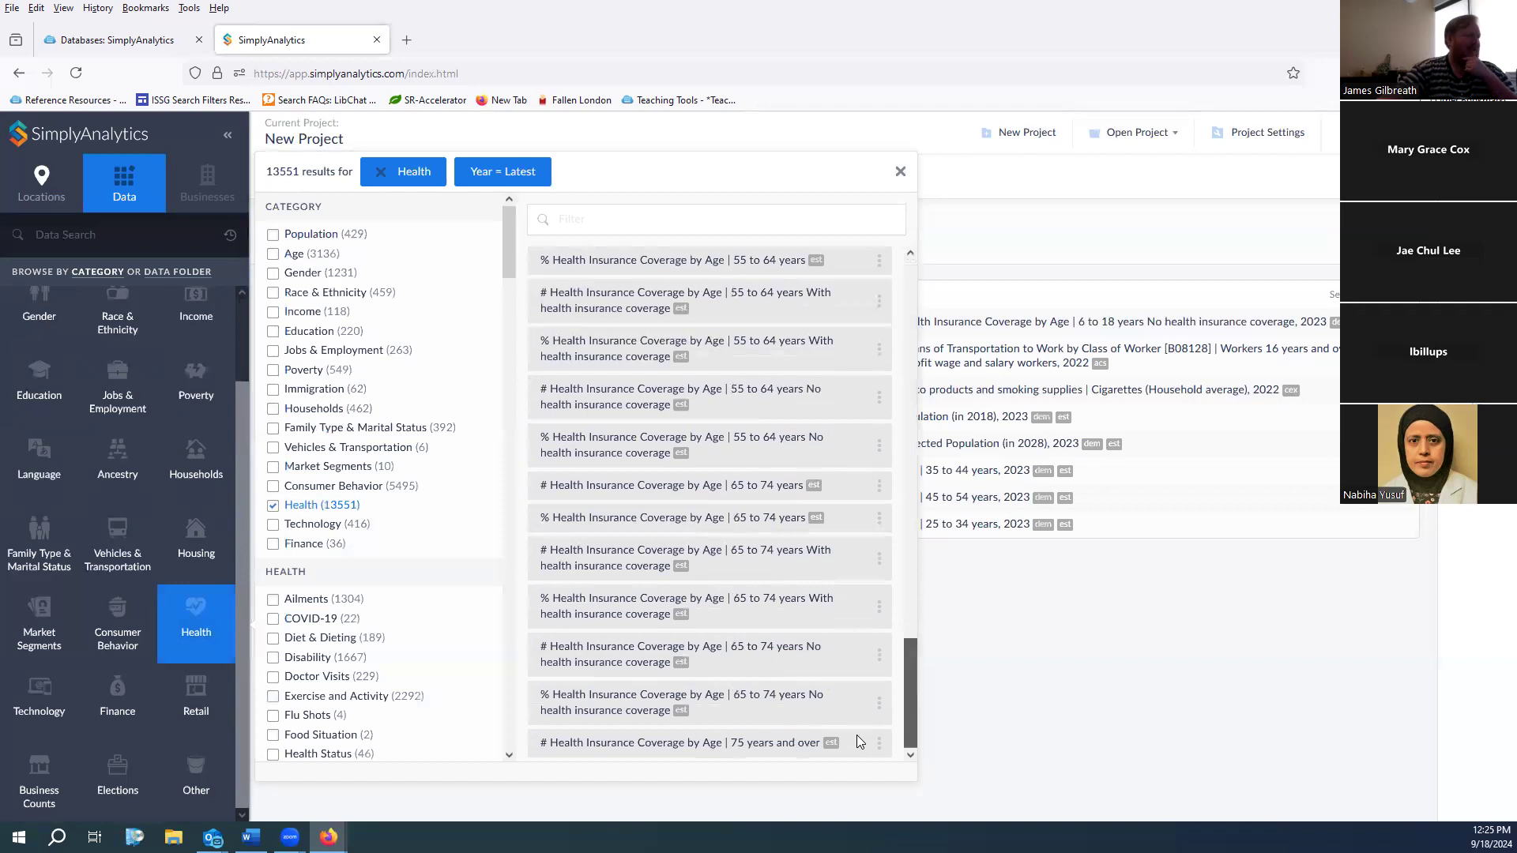
scroll(400, 661, "down", 2)
scroll(347, 560, "down", 1)
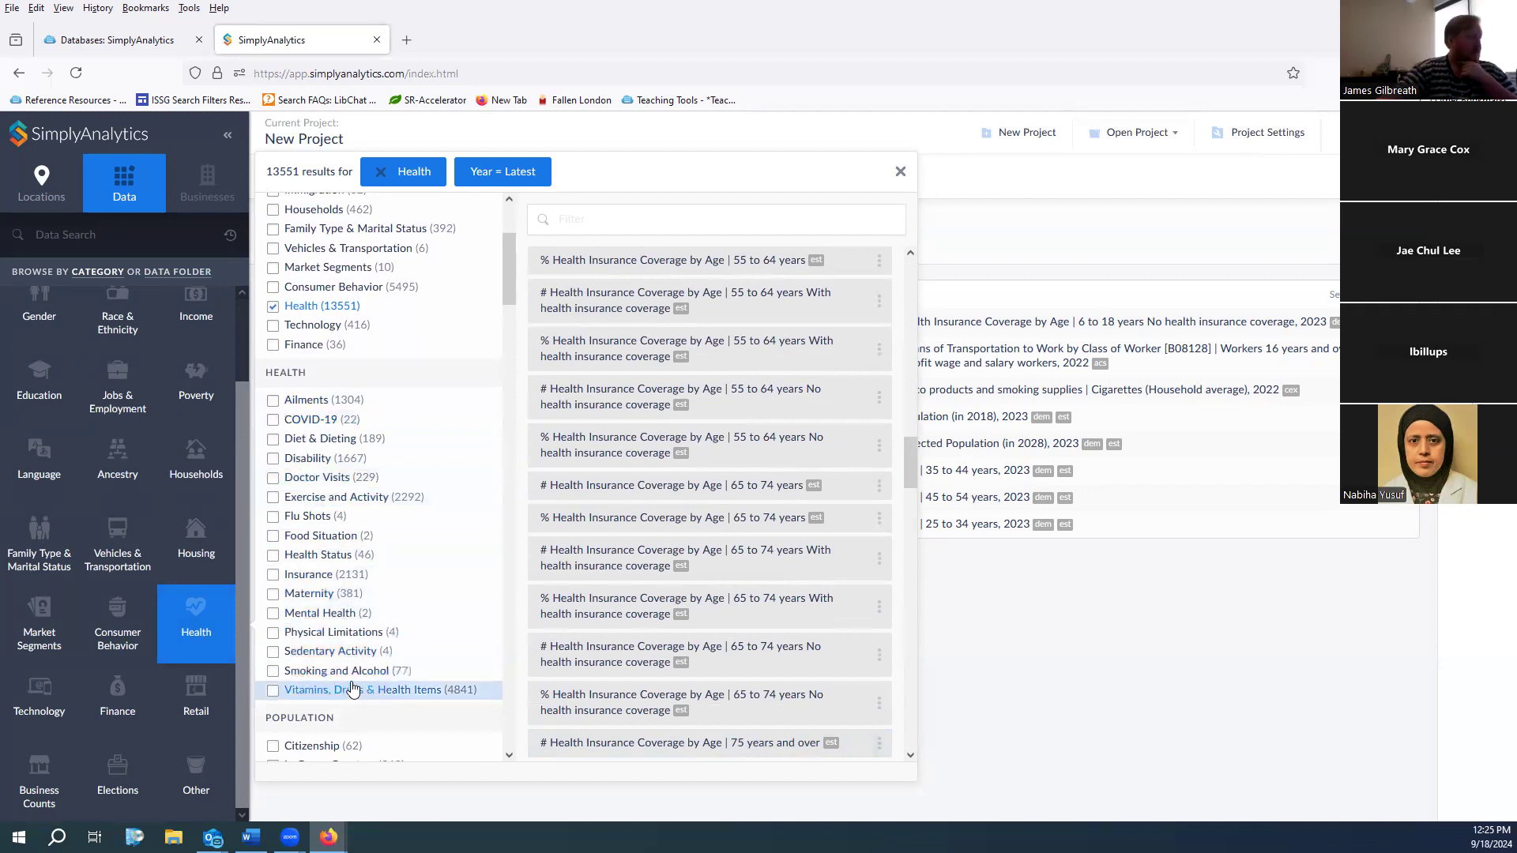
left_click(339, 614)
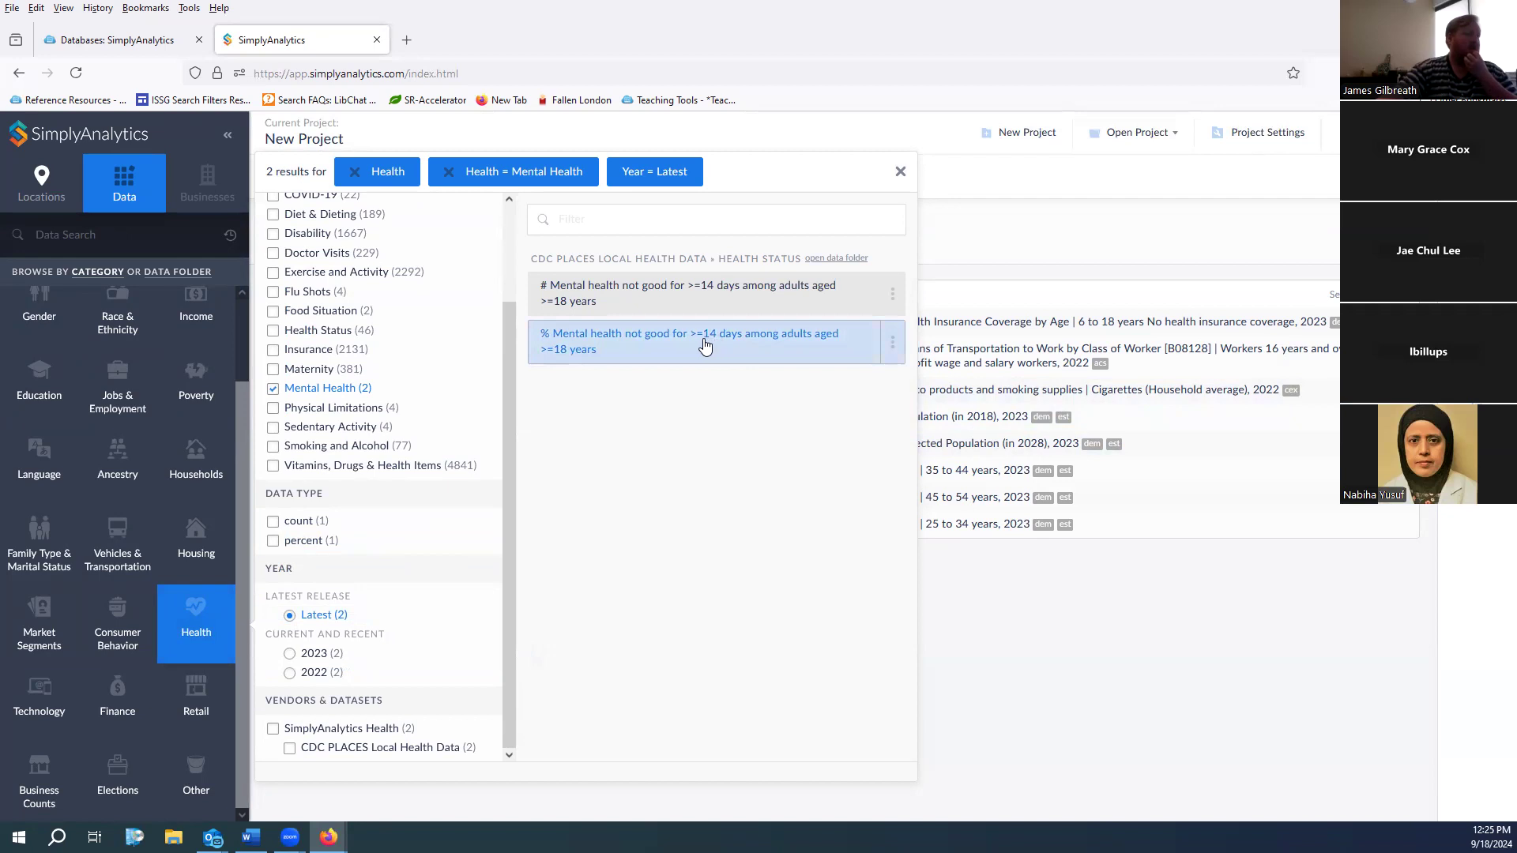
left_click(774, 345)
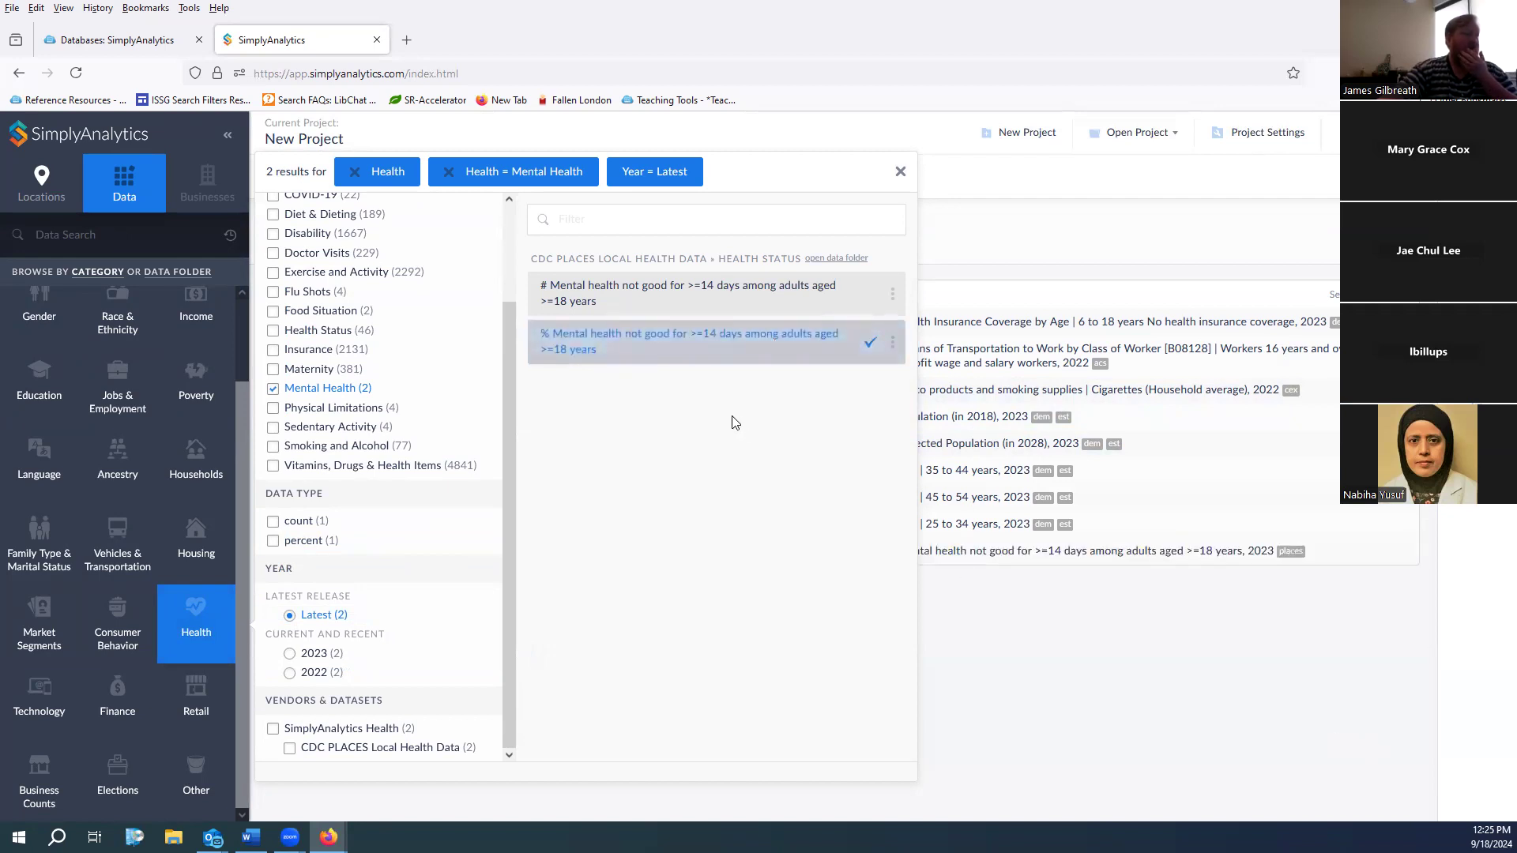
left_click(1052, 610)
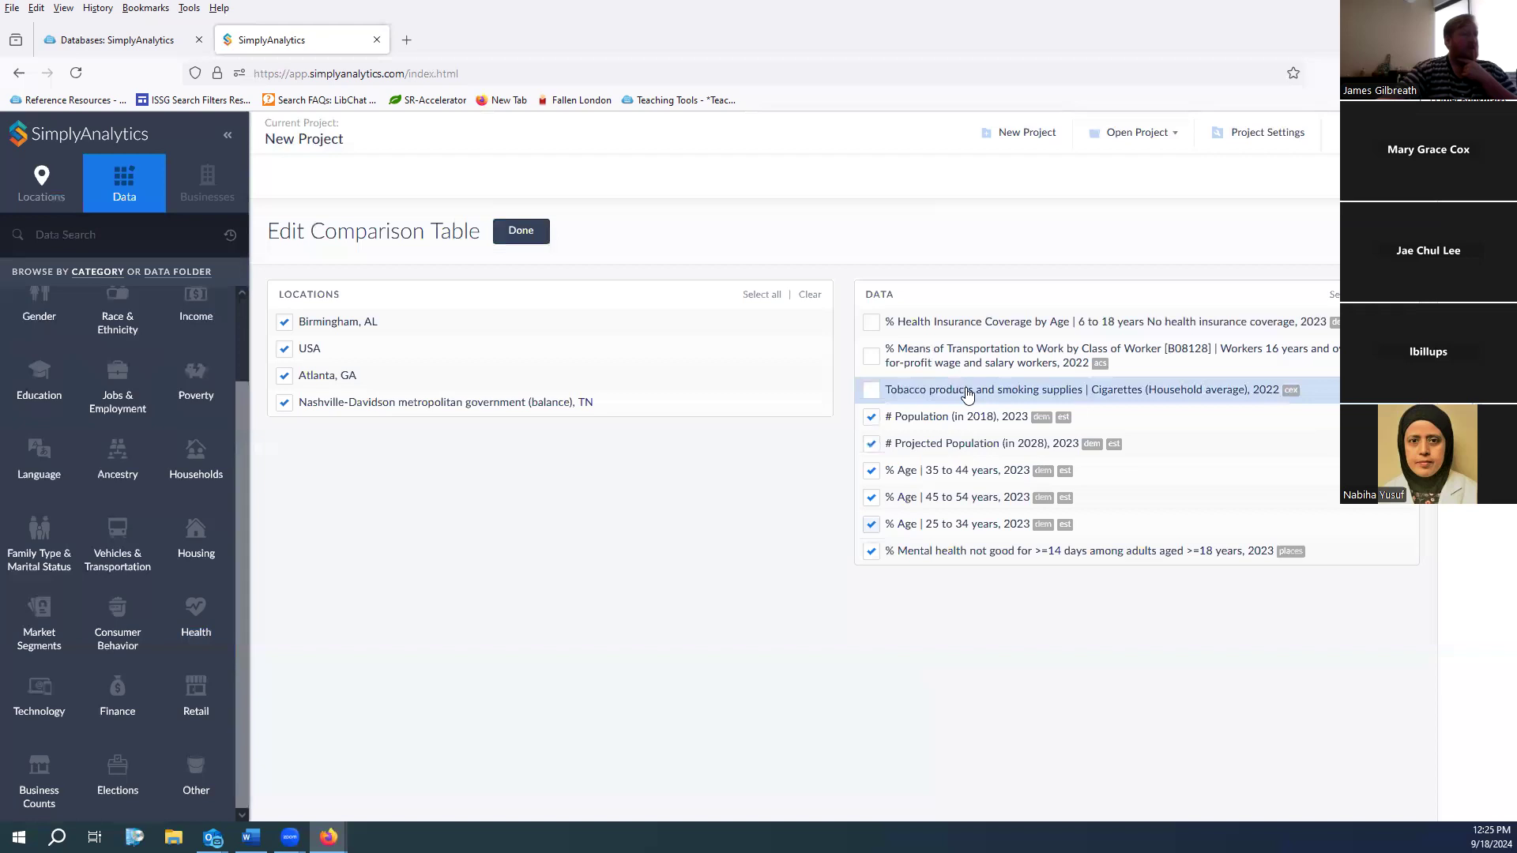
Finish the comparison table with household cigarette spending included and move the 25 to 34 years row above 35 to 44 years
left_click(531, 237)
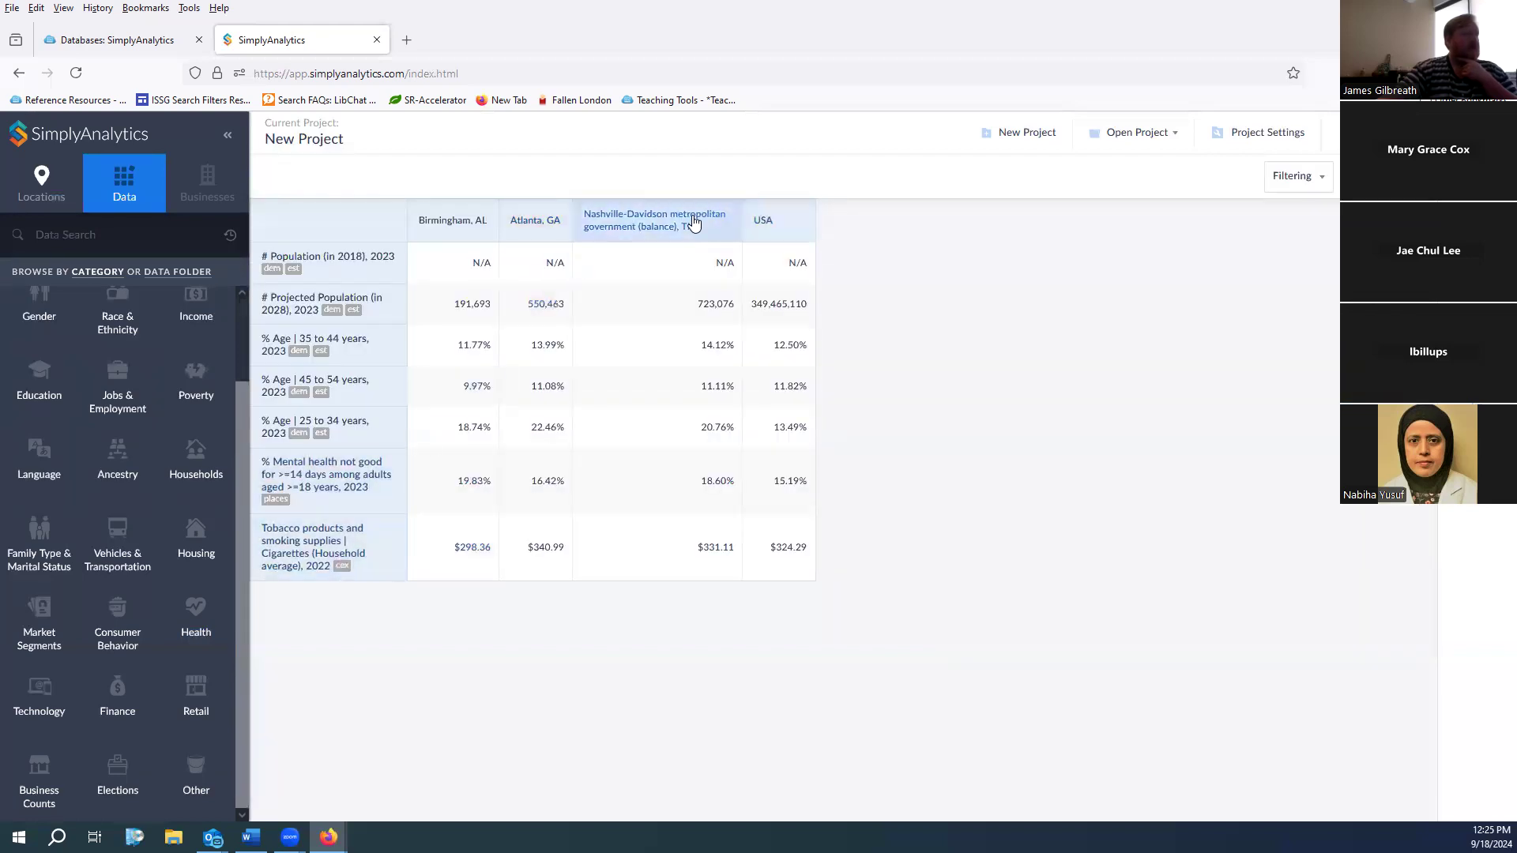
left_click_drag(368, 425, 352, 335)
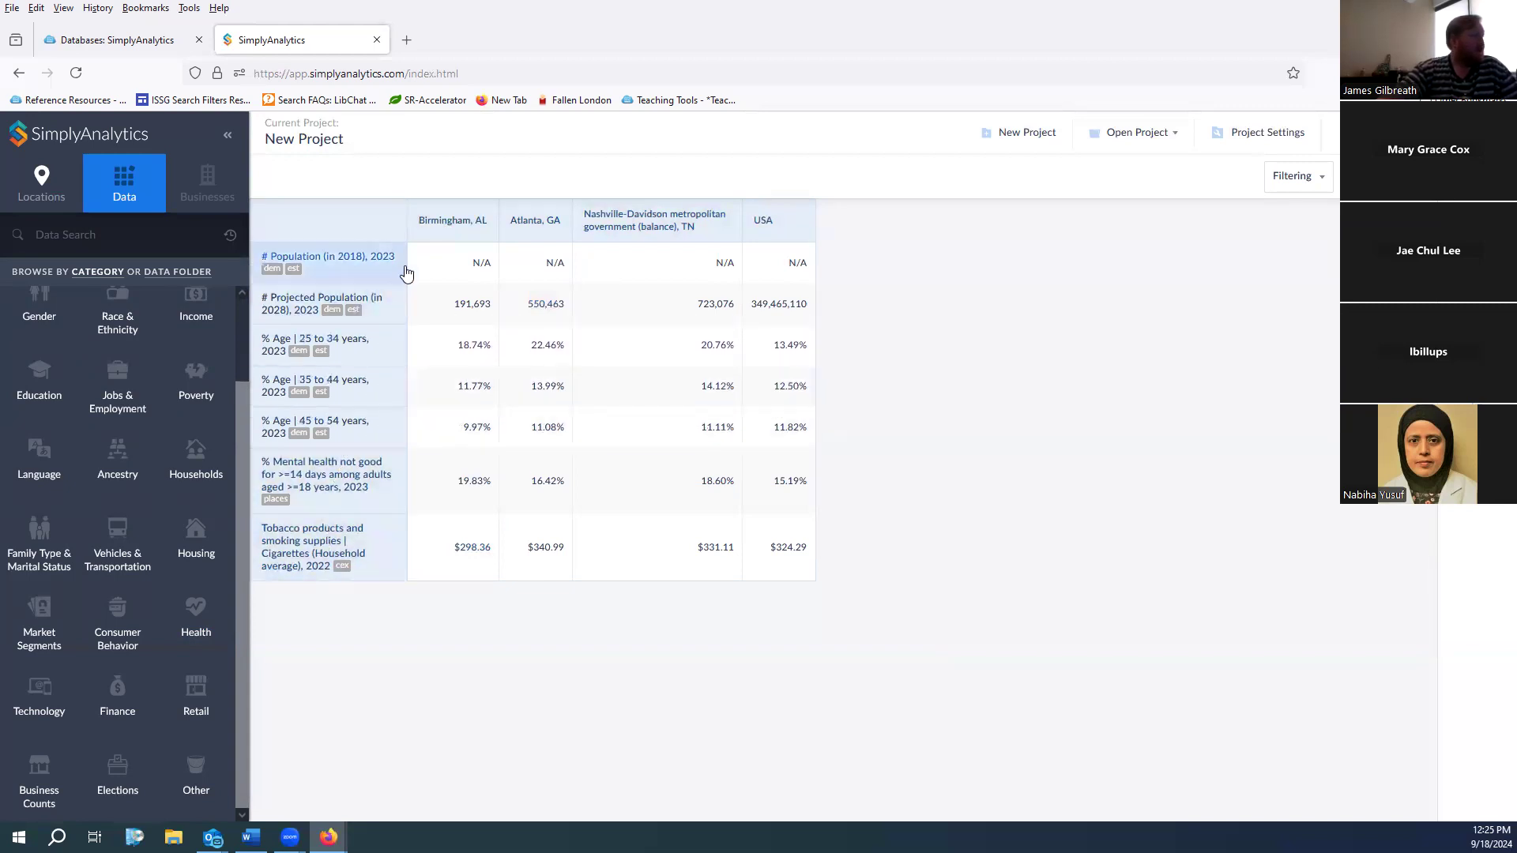
Remove the "# Population (in 2018), 2023" row from the comparison table
left_click(353, 274)
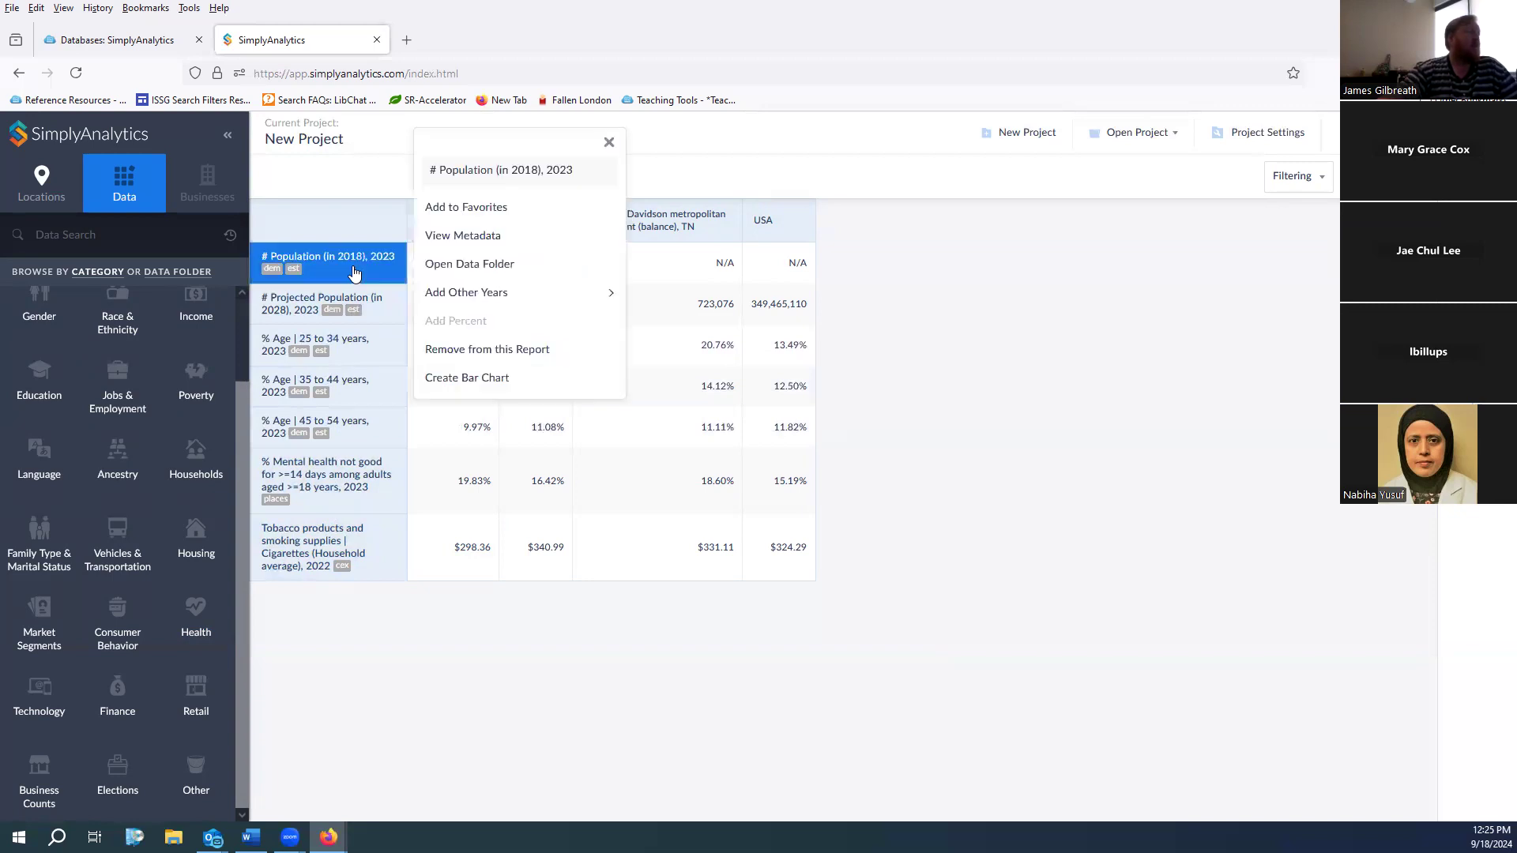
left_click(471, 353)
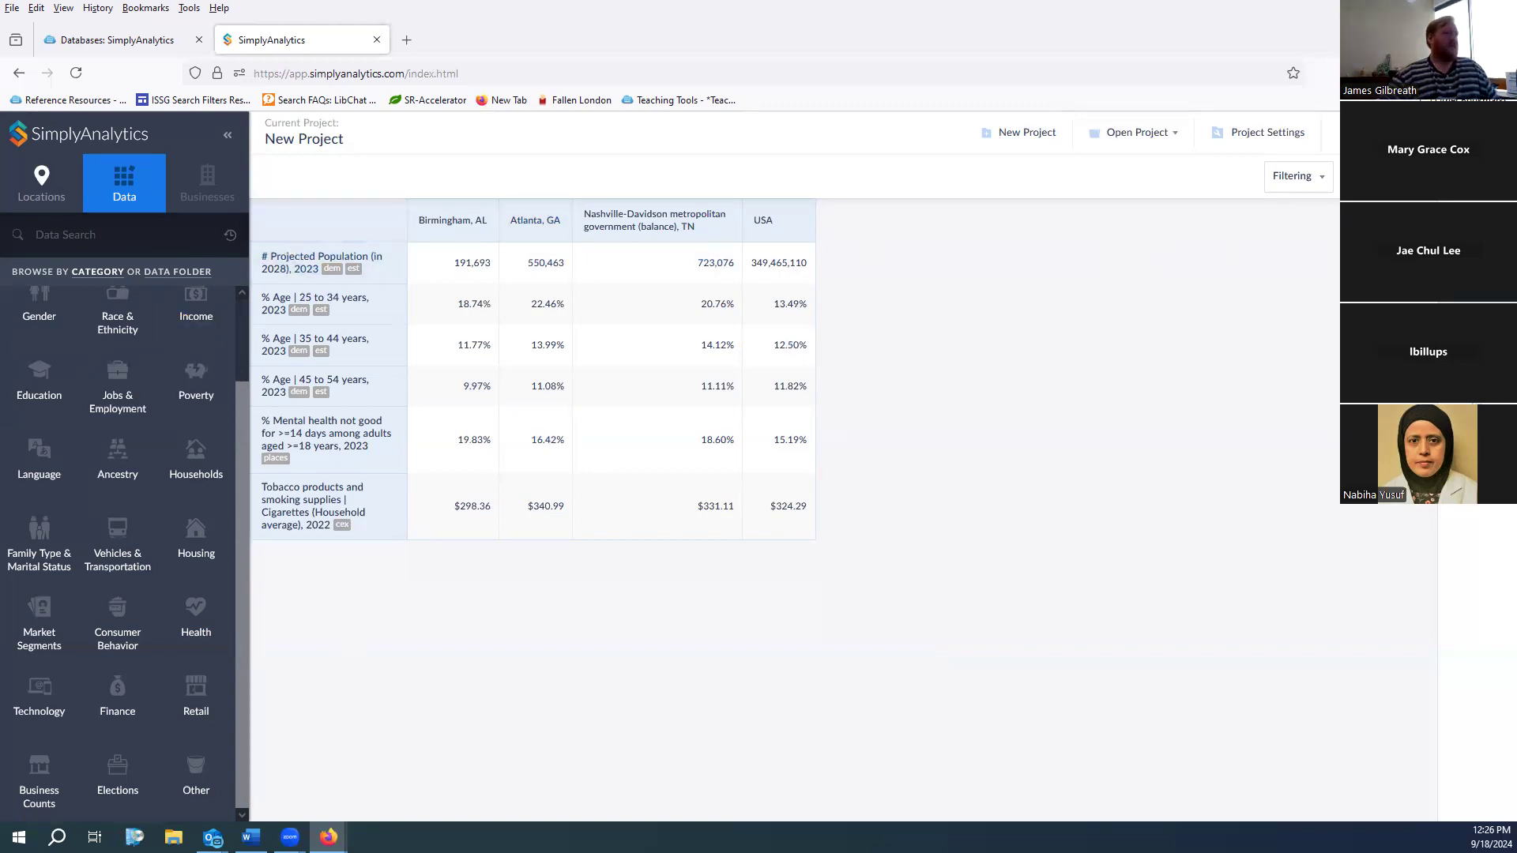
Switch to the Birmingham cigarette spending map and search the businesses for "ice cream"
left_click(1476, 245)
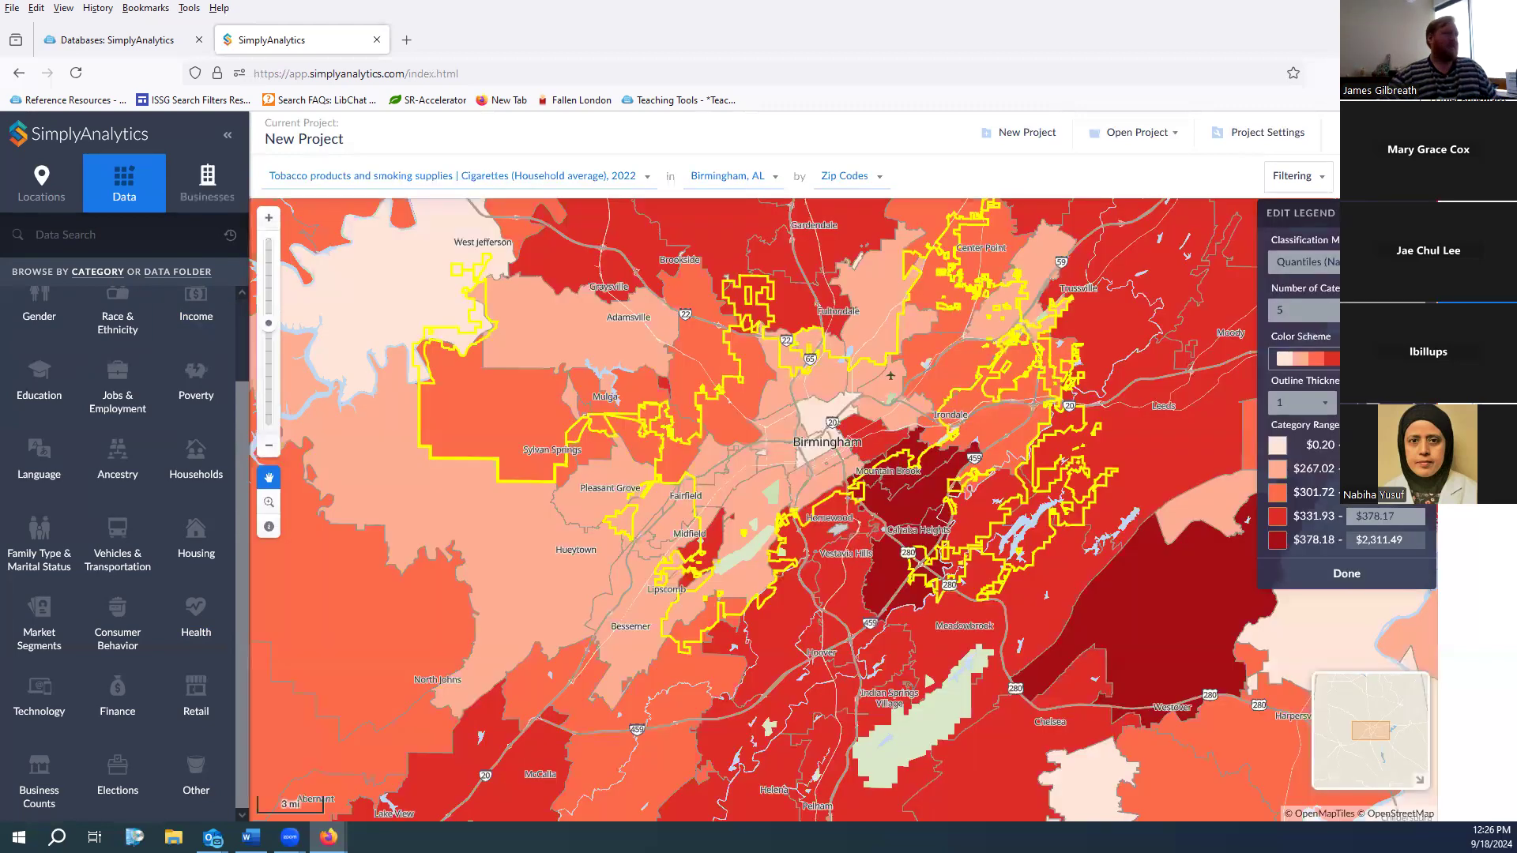
left_click(220, 202)
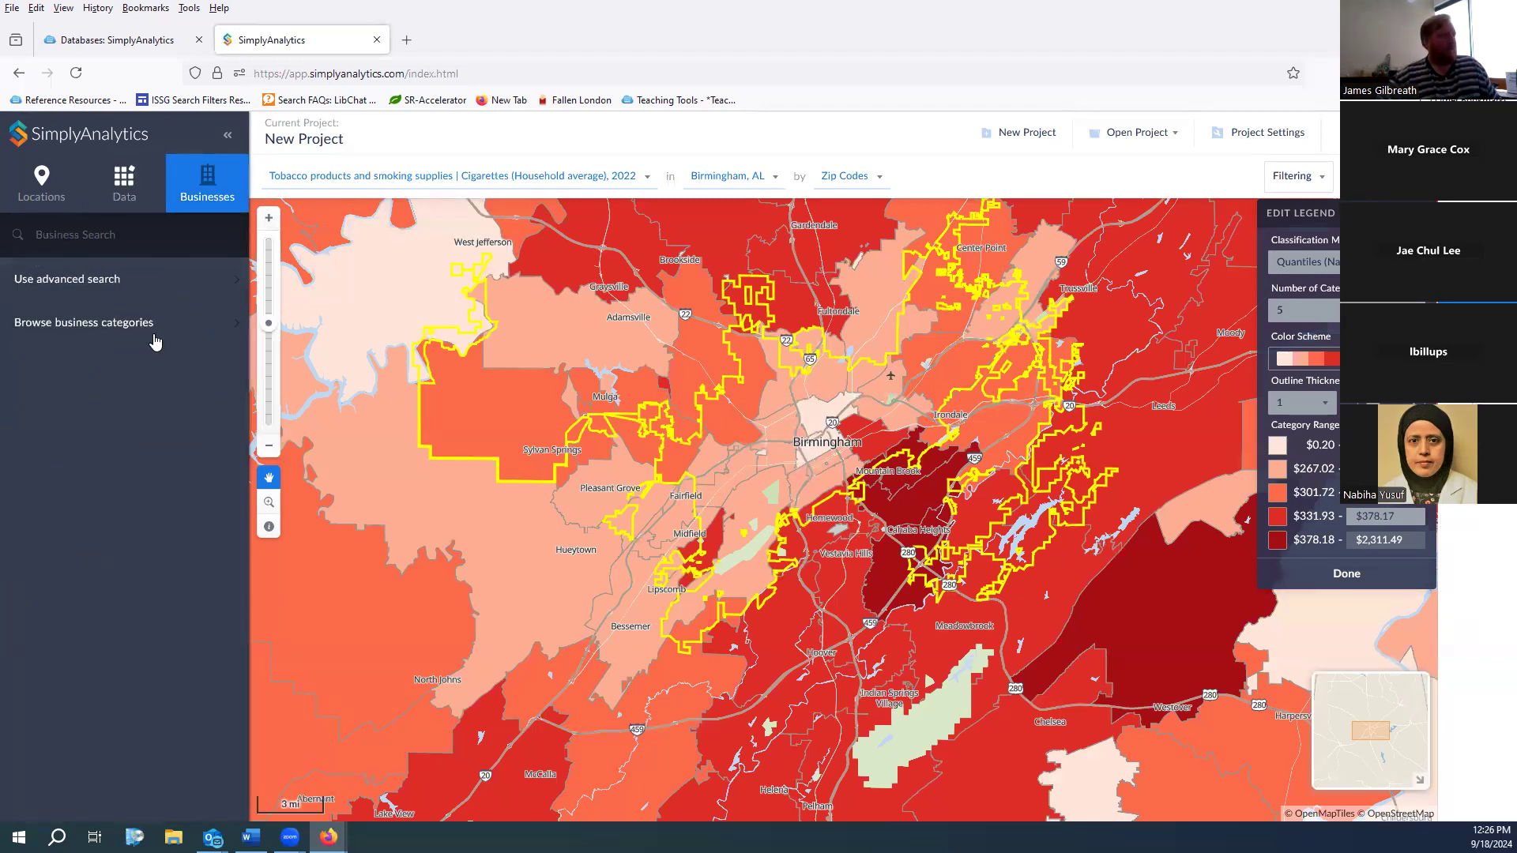
left_click(105, 237)
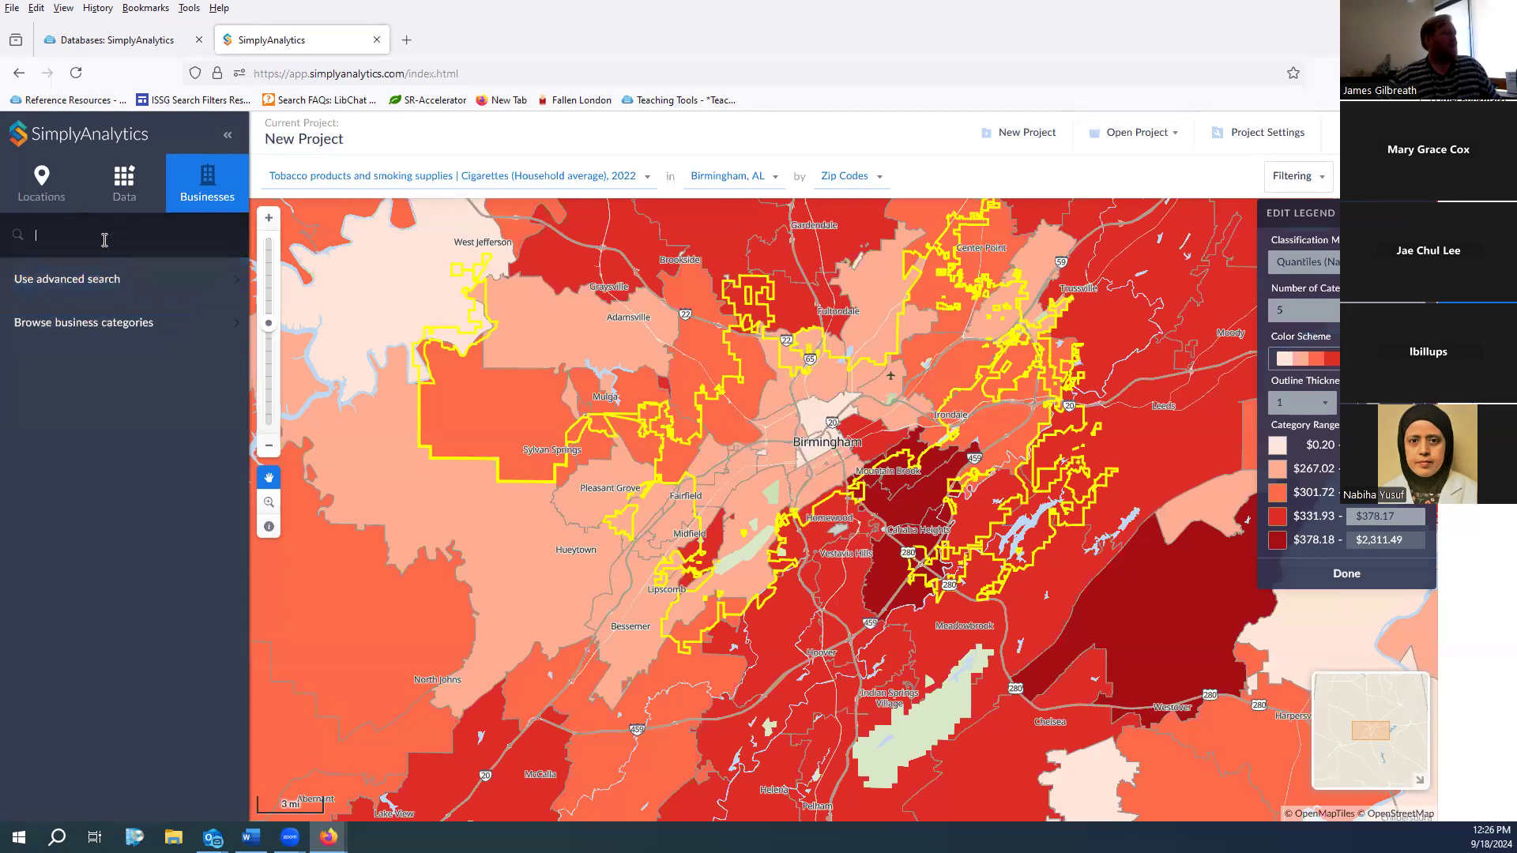
type("ice")
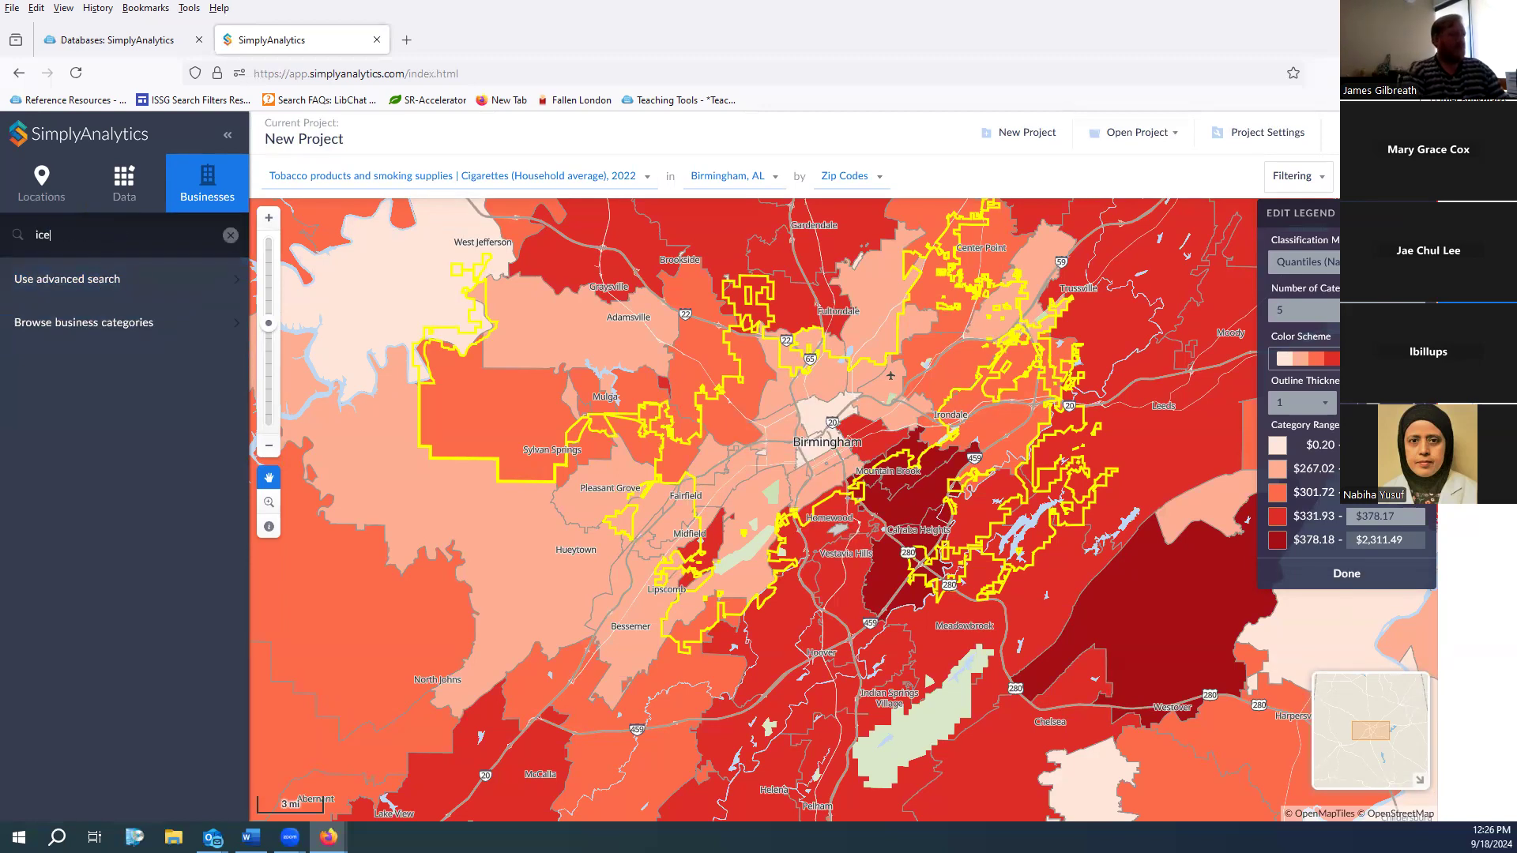
key("Return")
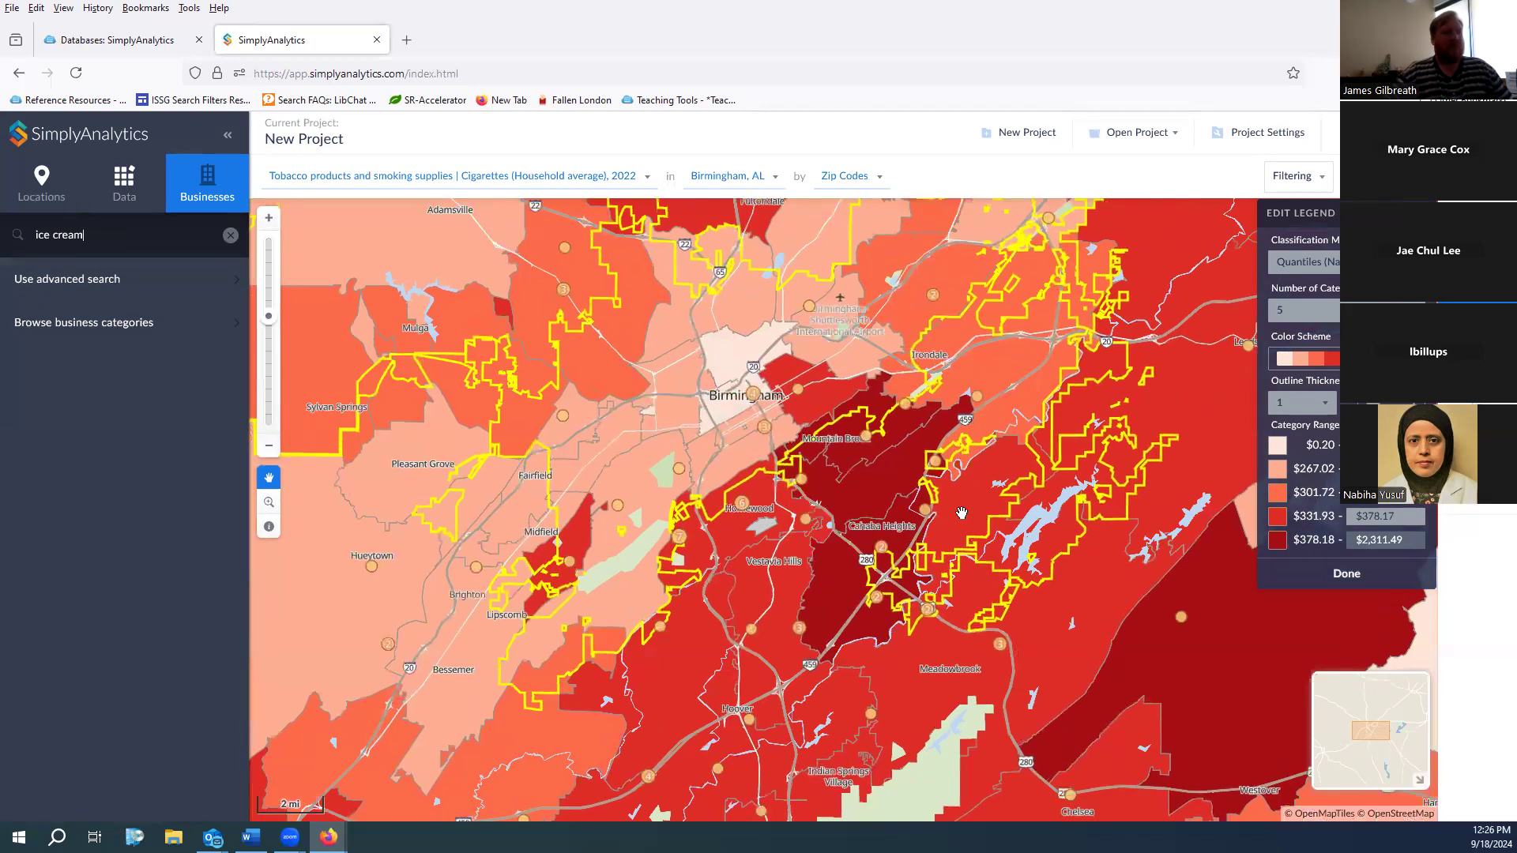
scroll(993, 537, "up", 2)
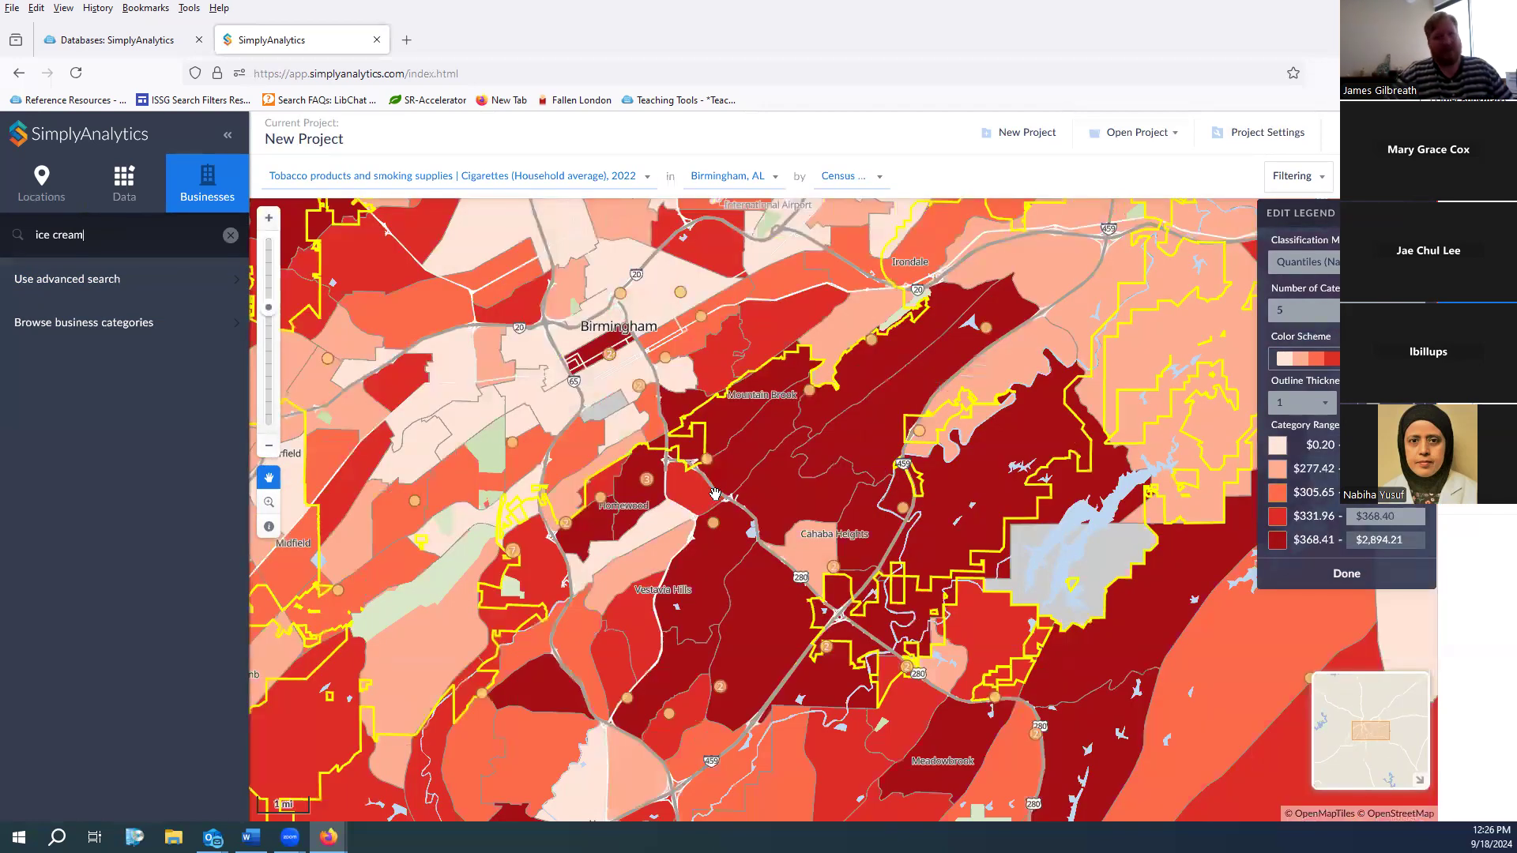
left_click_drag(691, 522, 788, 533)
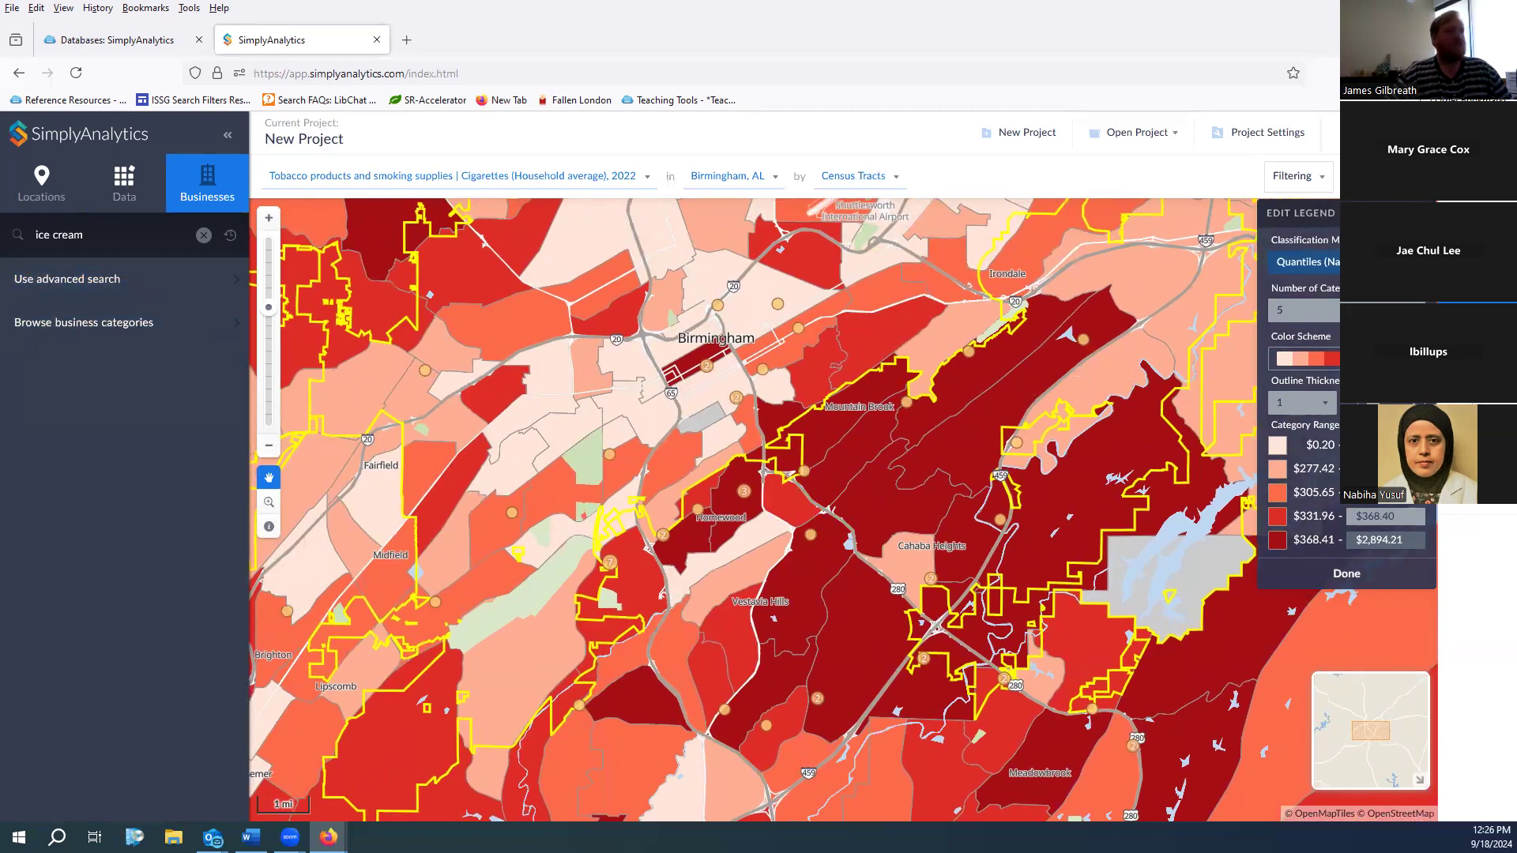
Set the map's data variable to None so only the ice cream business points remain over Birmingham's southern suburbs
left_click(644, 177)
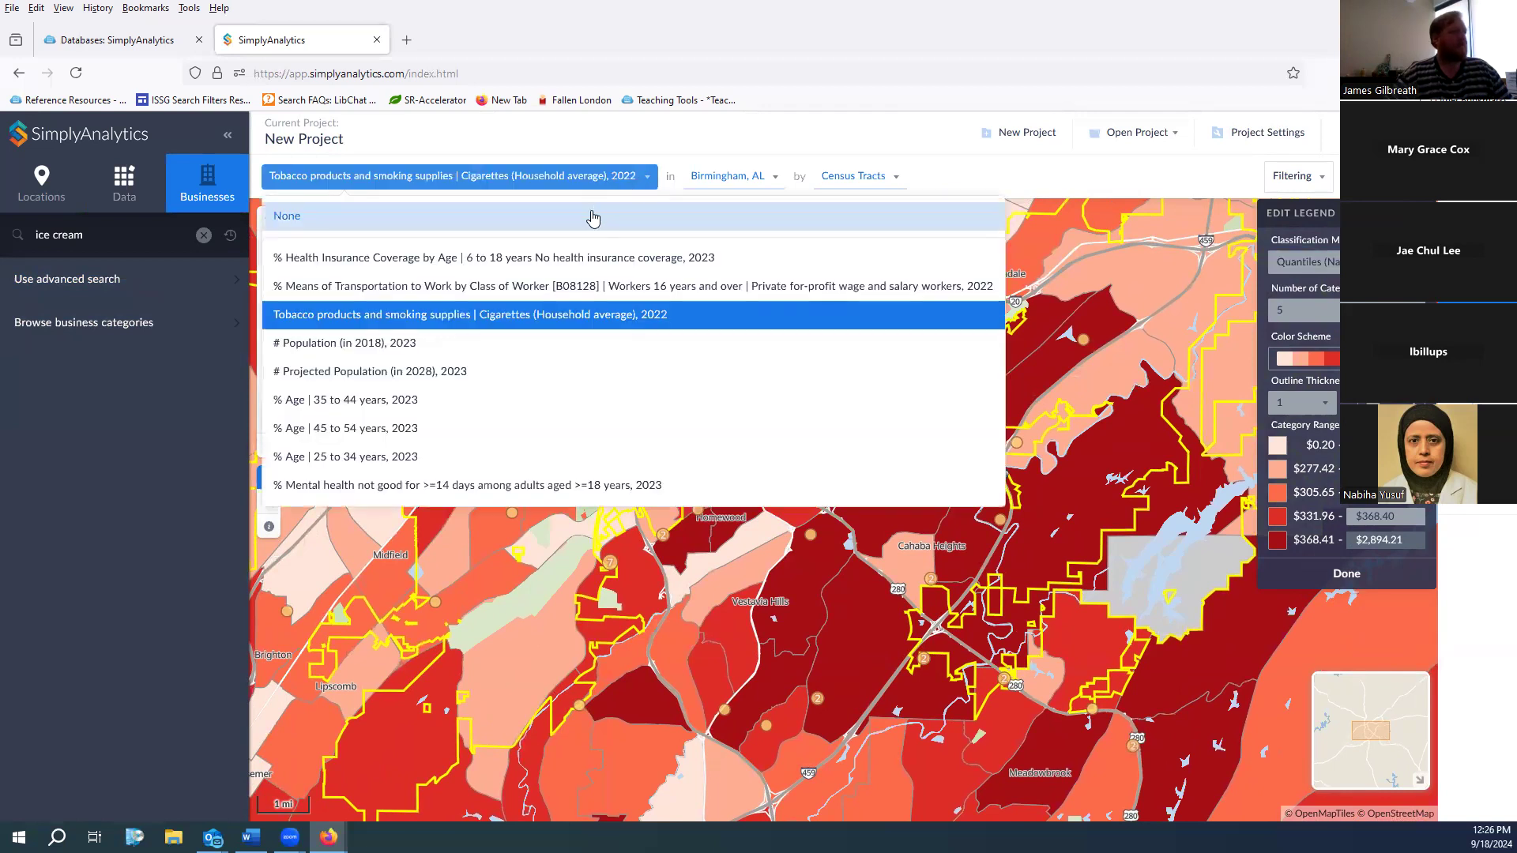
left_click(590, 209)
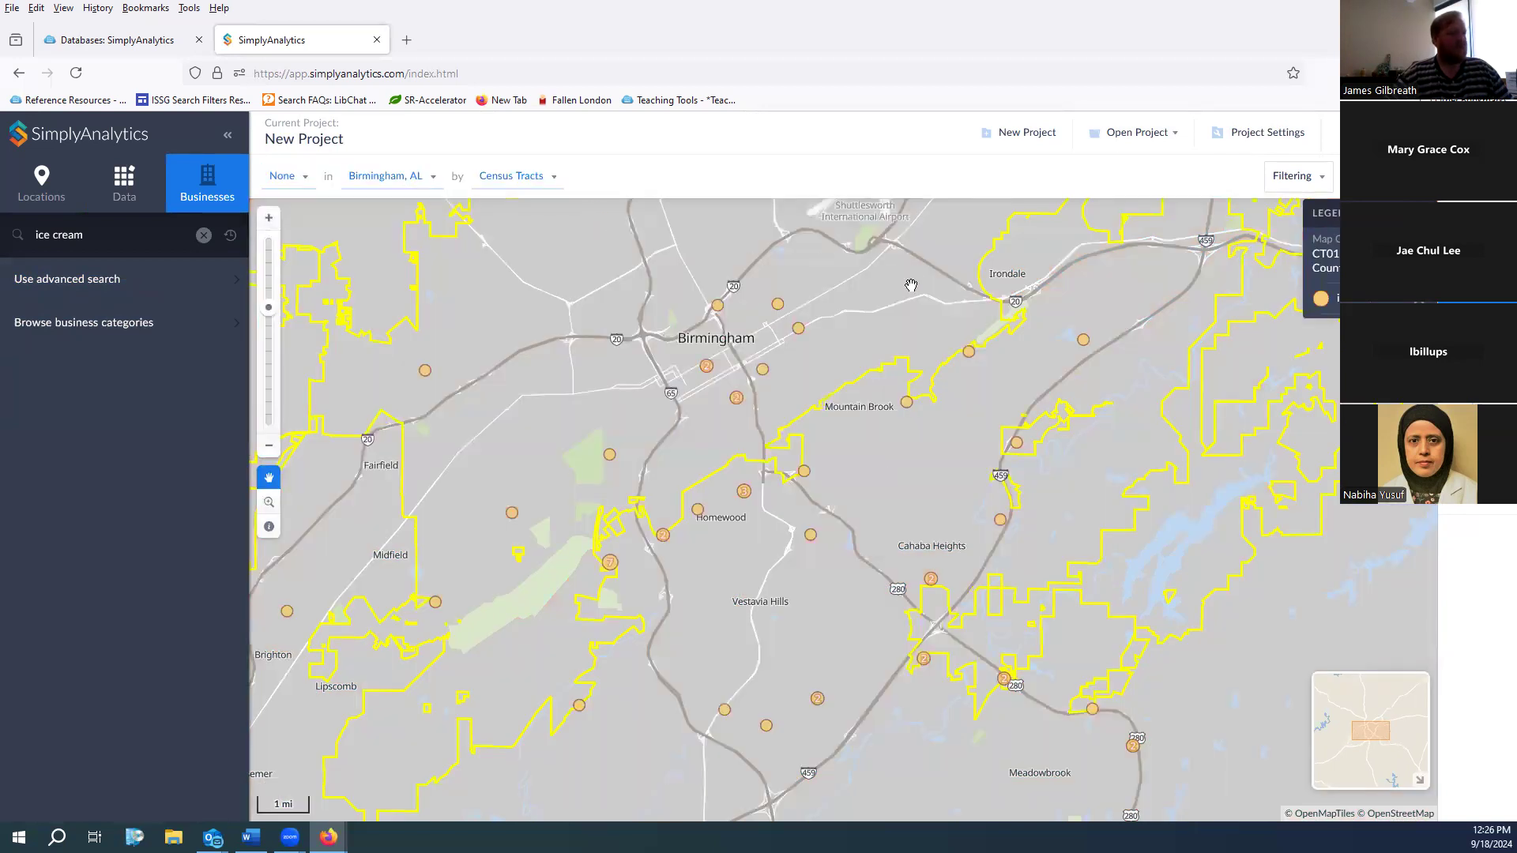
left_click_drag(911, 285, 1001, 271)
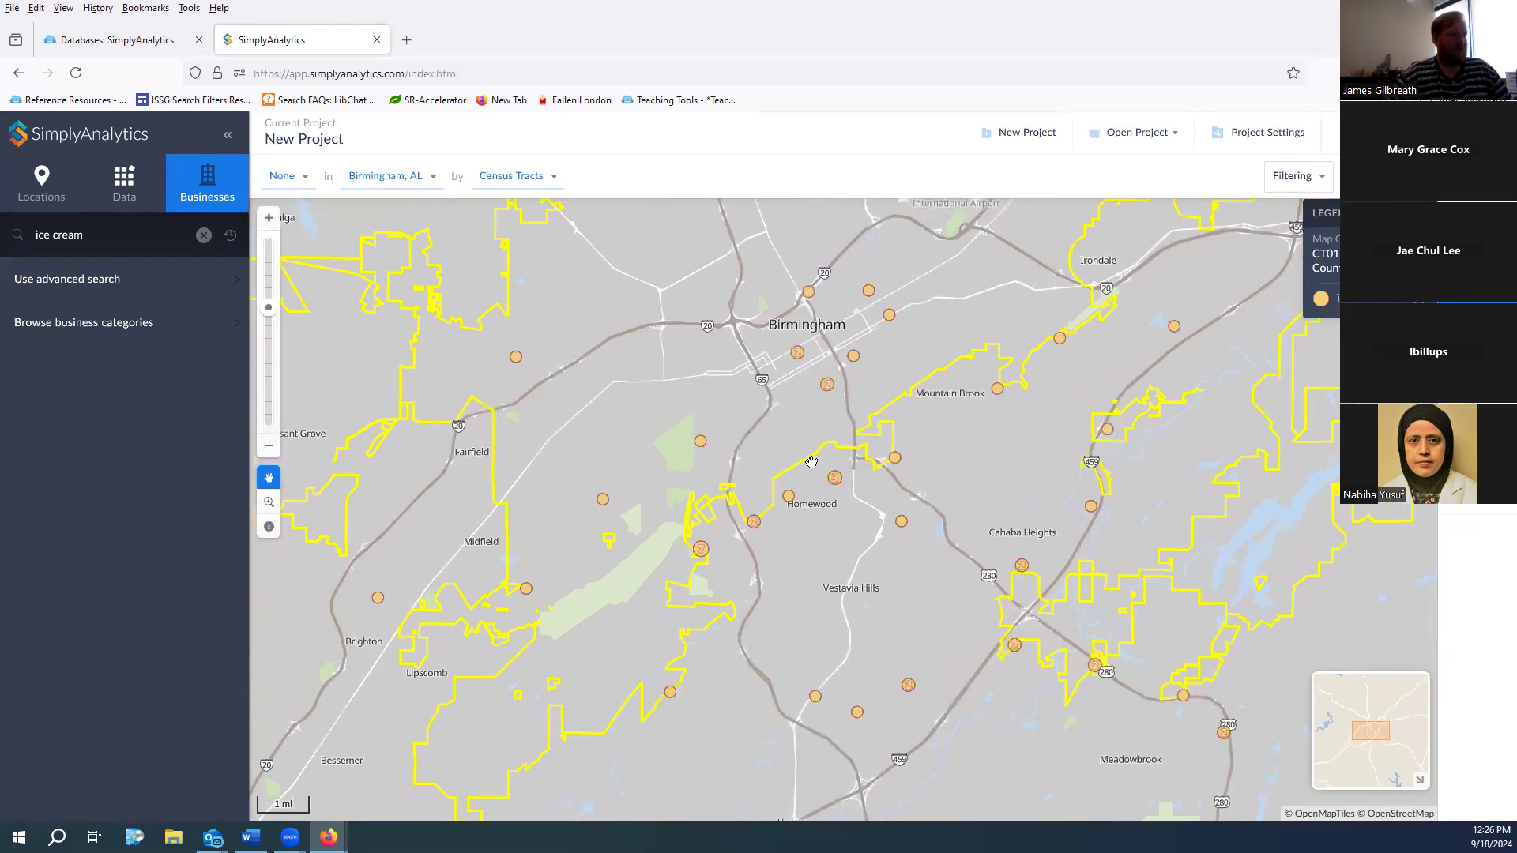
left_click_drag(943, 581, 917, 427)
scroll(880, 361, "up", 1)
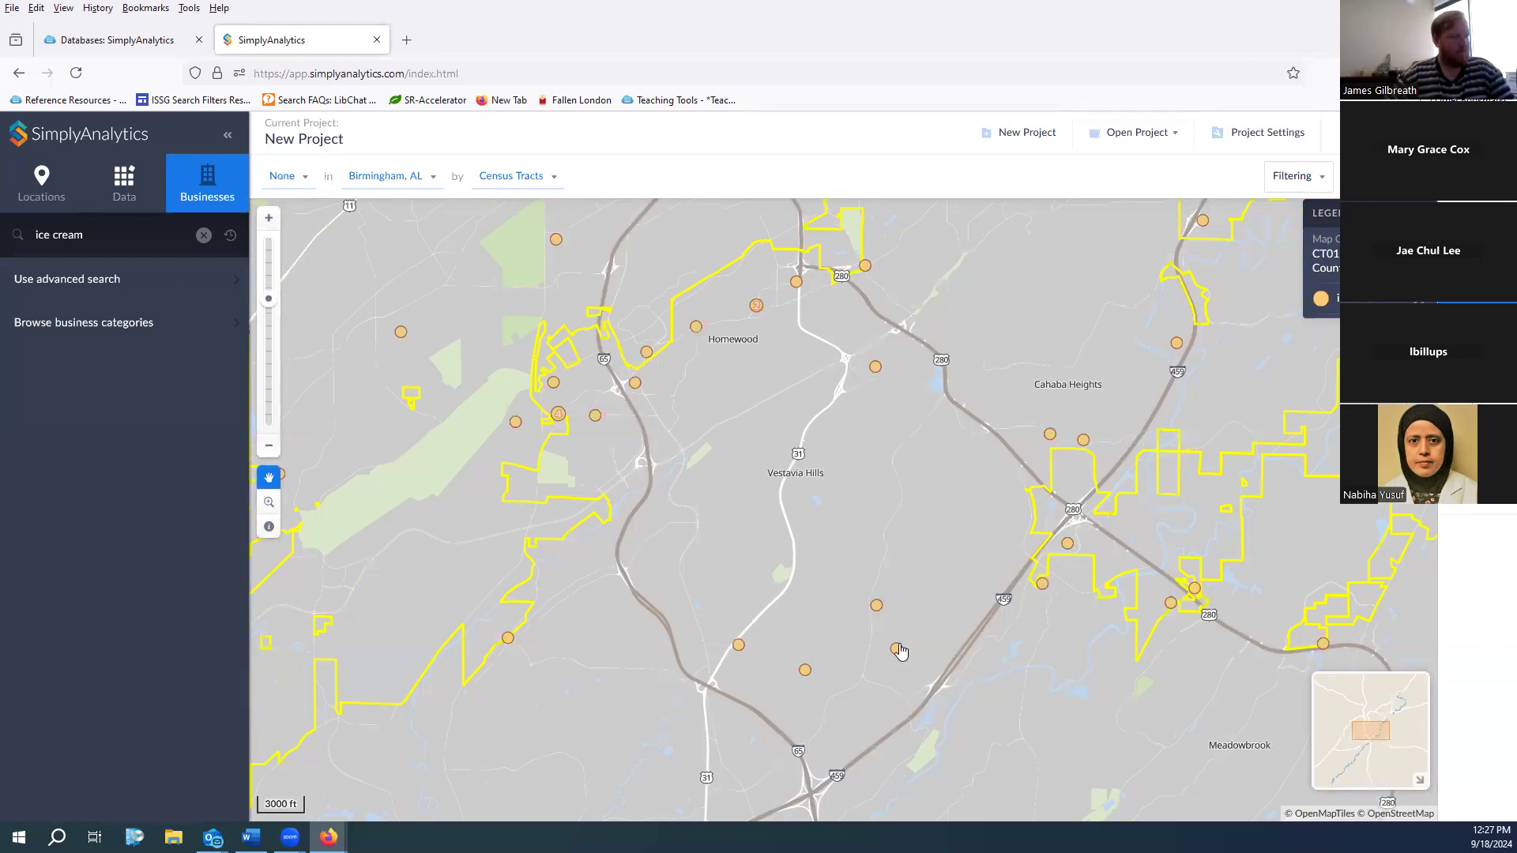
View the full business record of the ice cream point just southwest of the Cahaba Heights label
left_click(1048, 434)
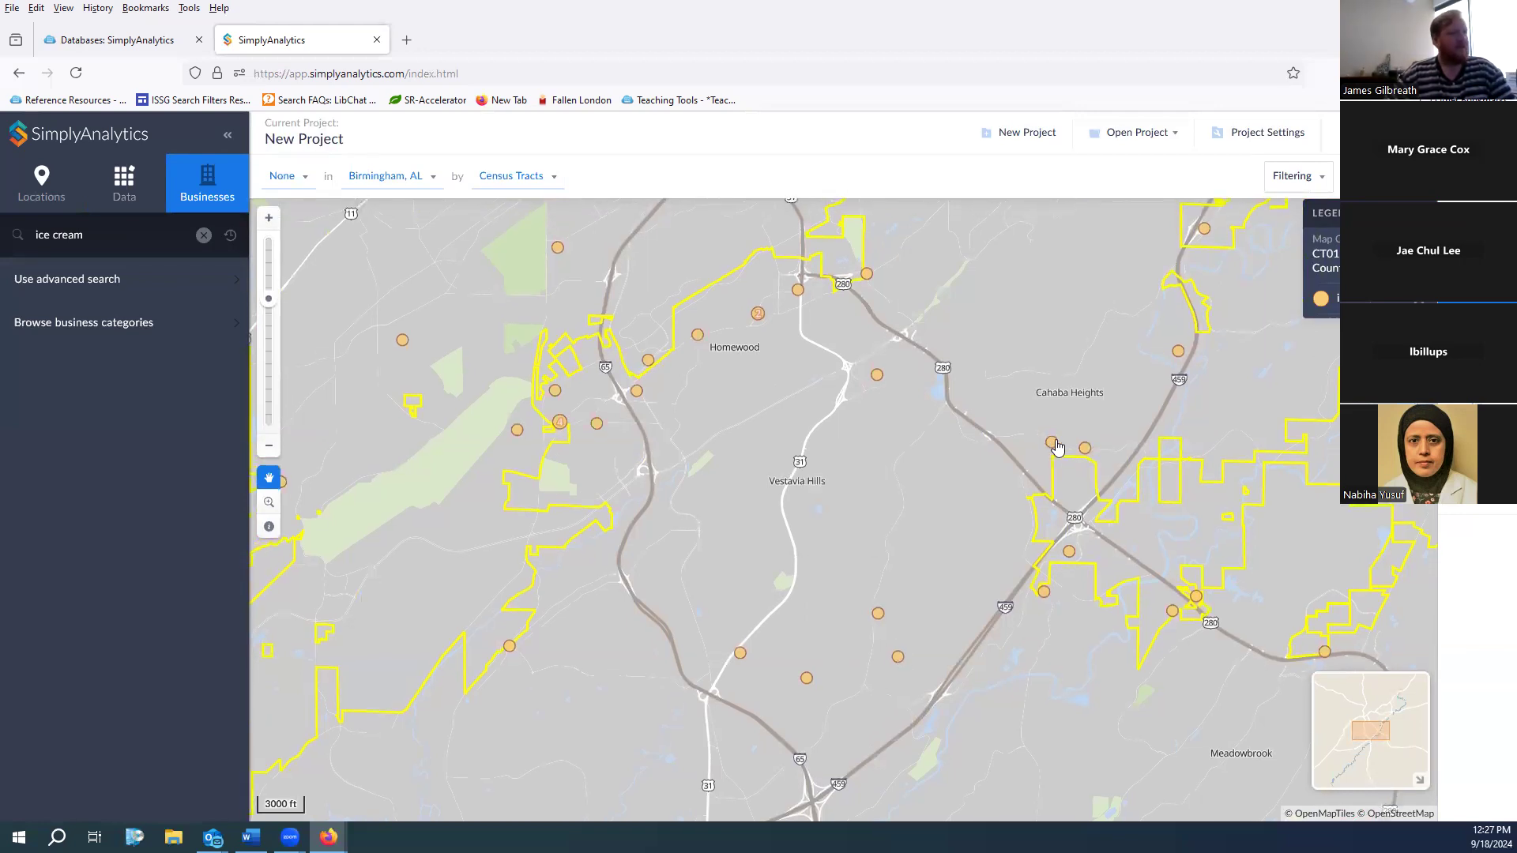
left_click(885, 345)
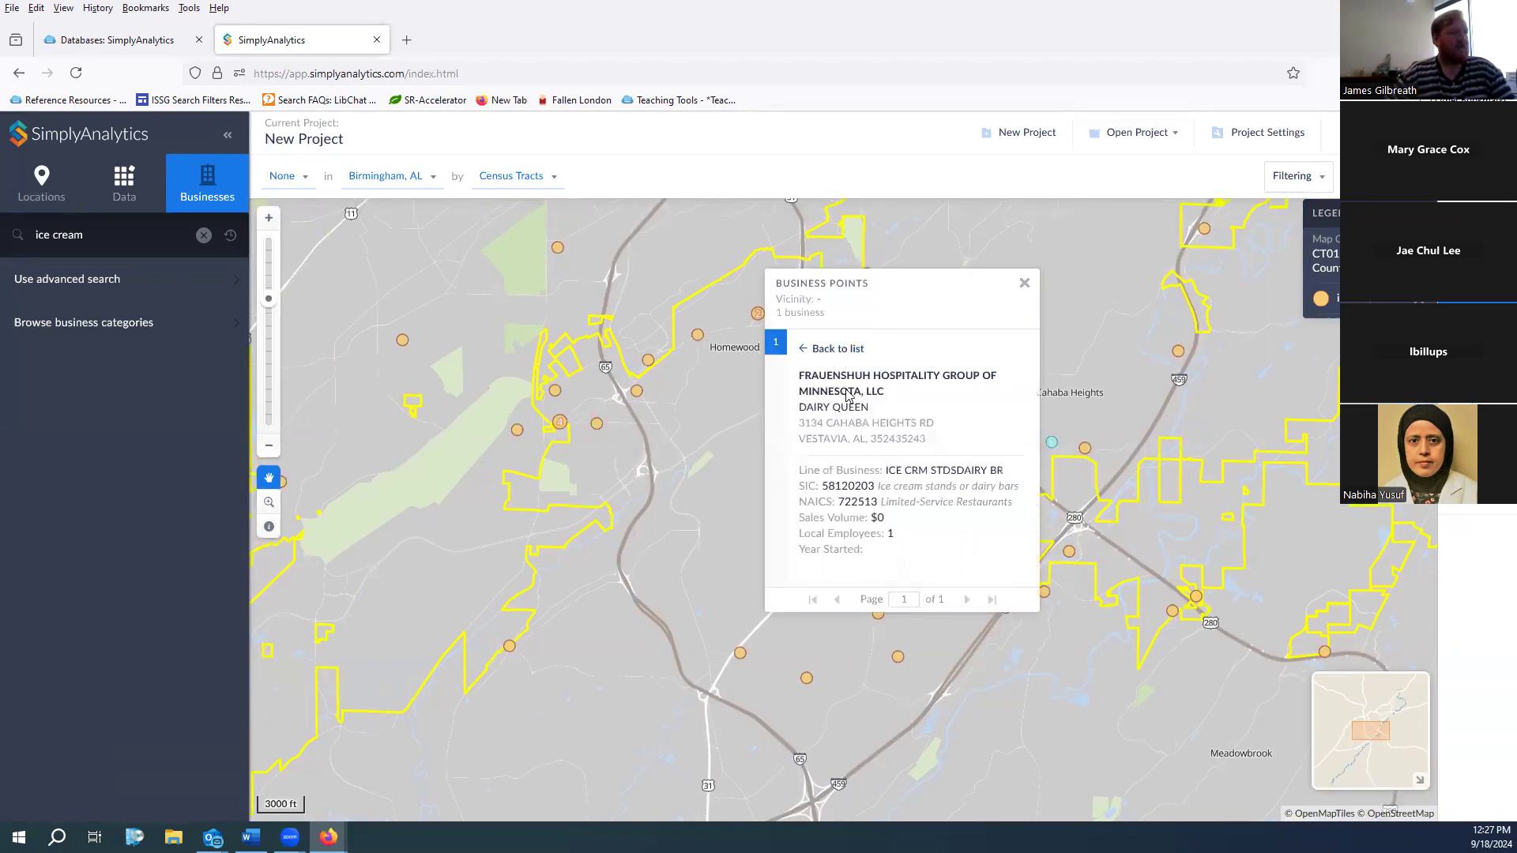
left_click(1025, 284)
Examine the business record of the point along I-459 northeast of Cahaba Heights, including its name and SIC classification
left_click(1173, 349)
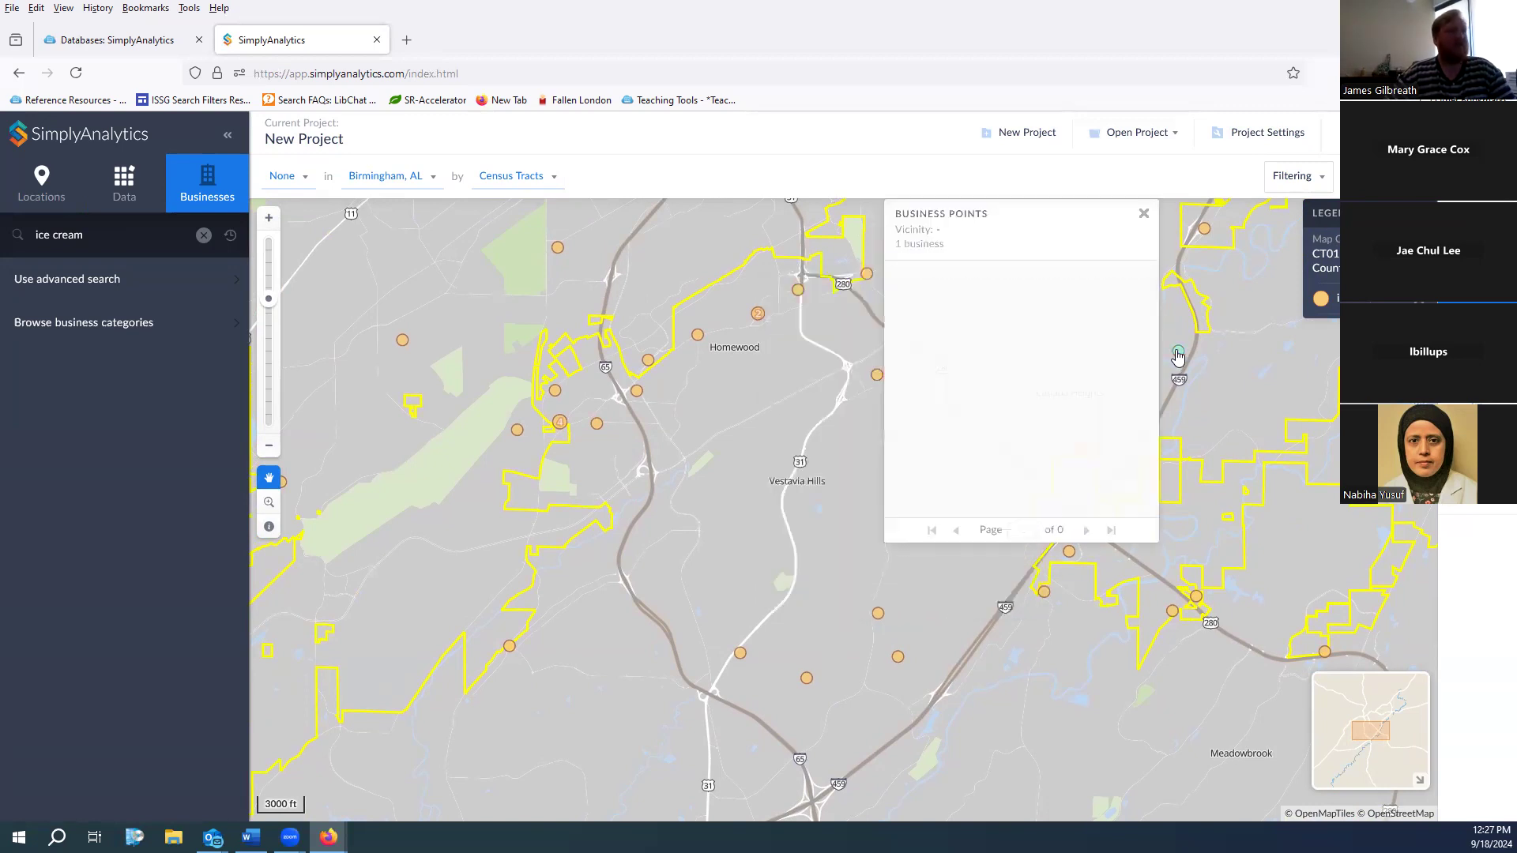
left_click(979, 286)
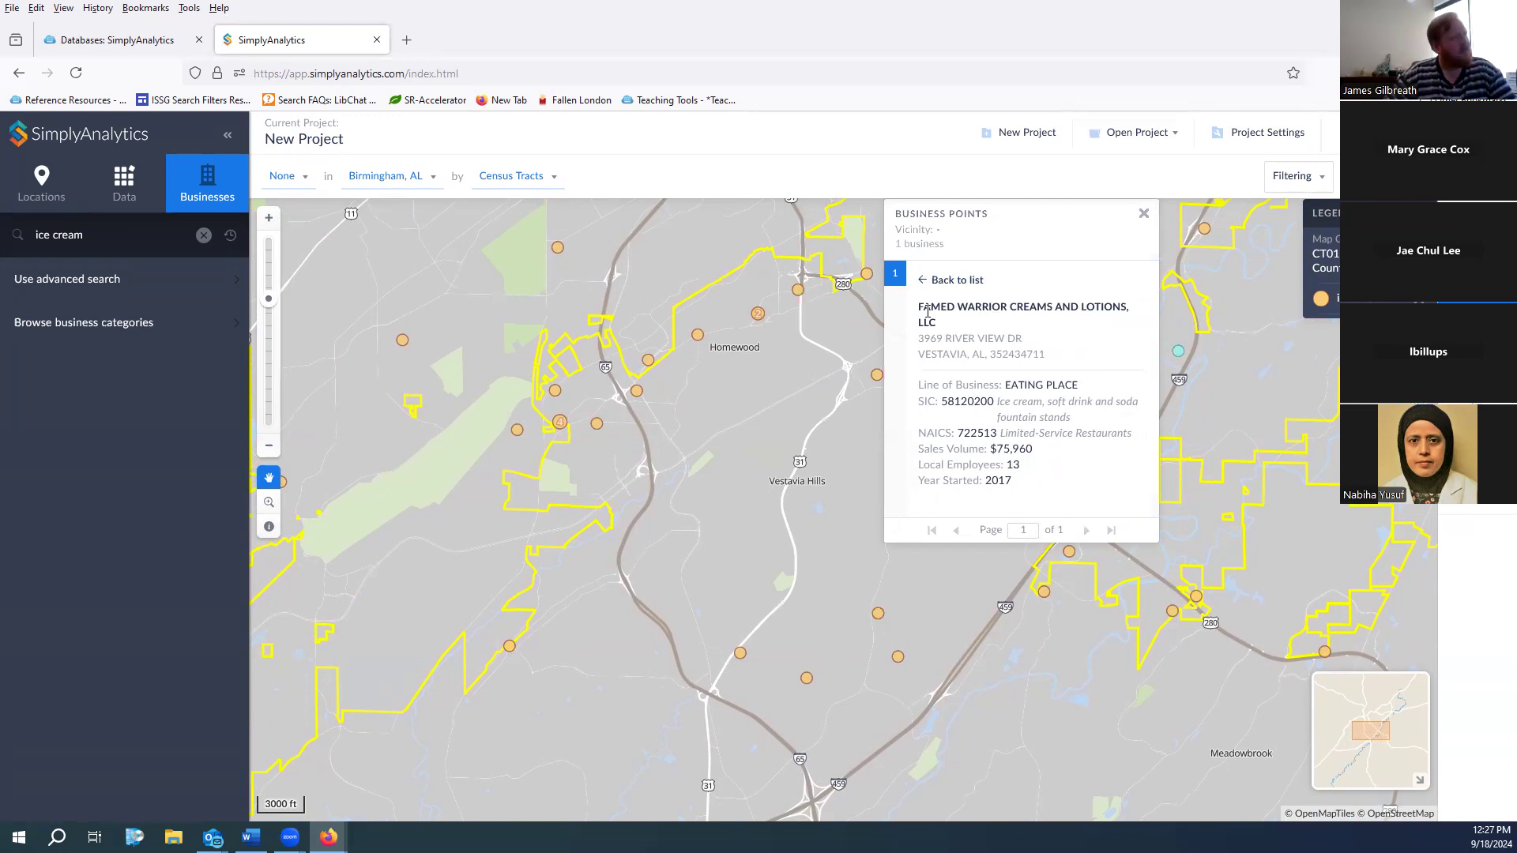
left_click_drag(923, 310, 946, 331)
left_click(944, 399)
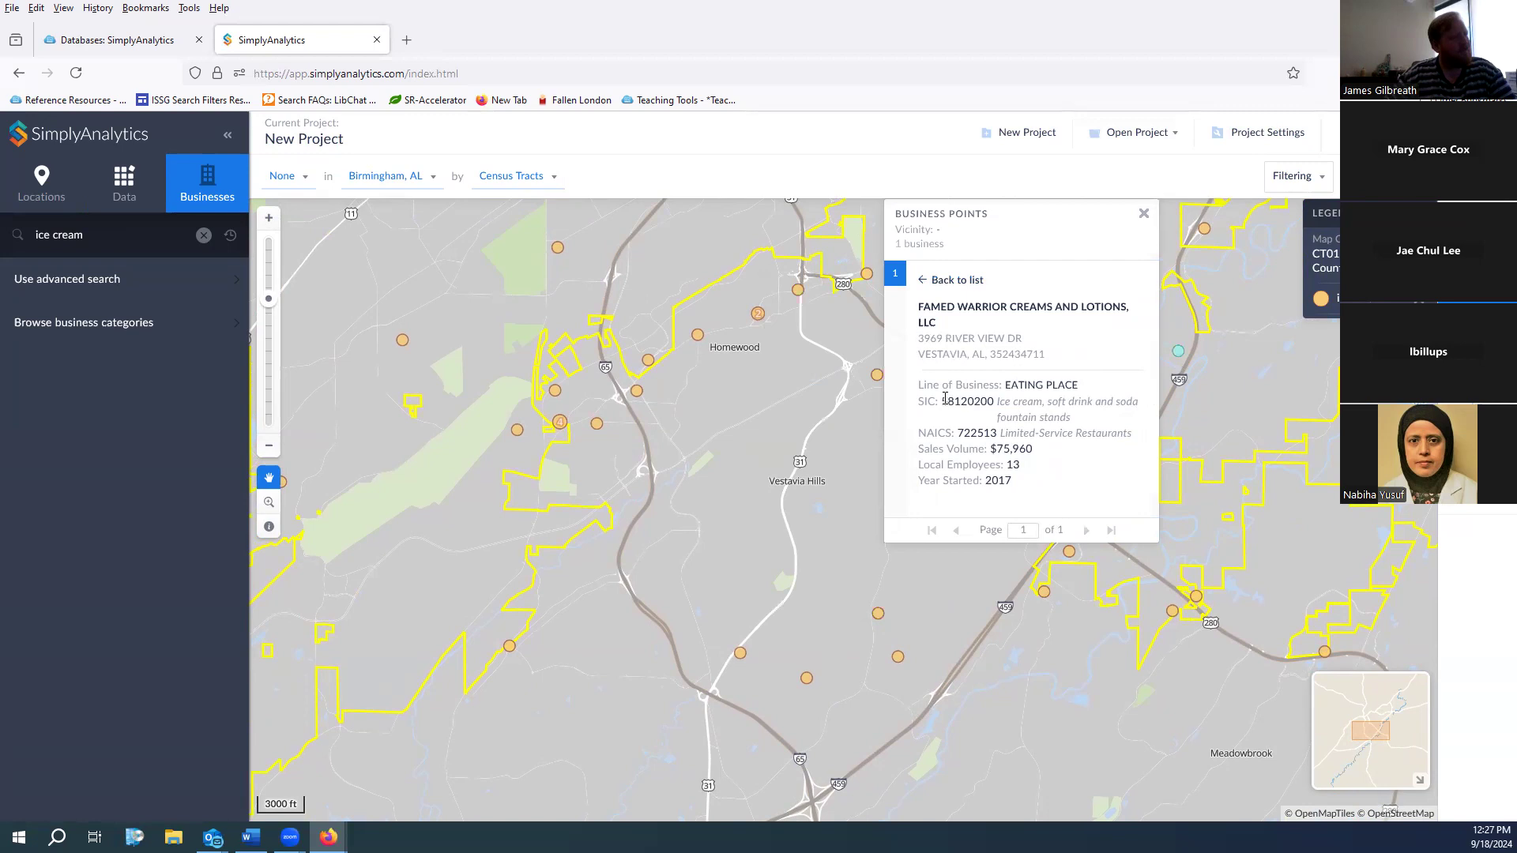
left_click_drag(998, 400, 1099, 426)
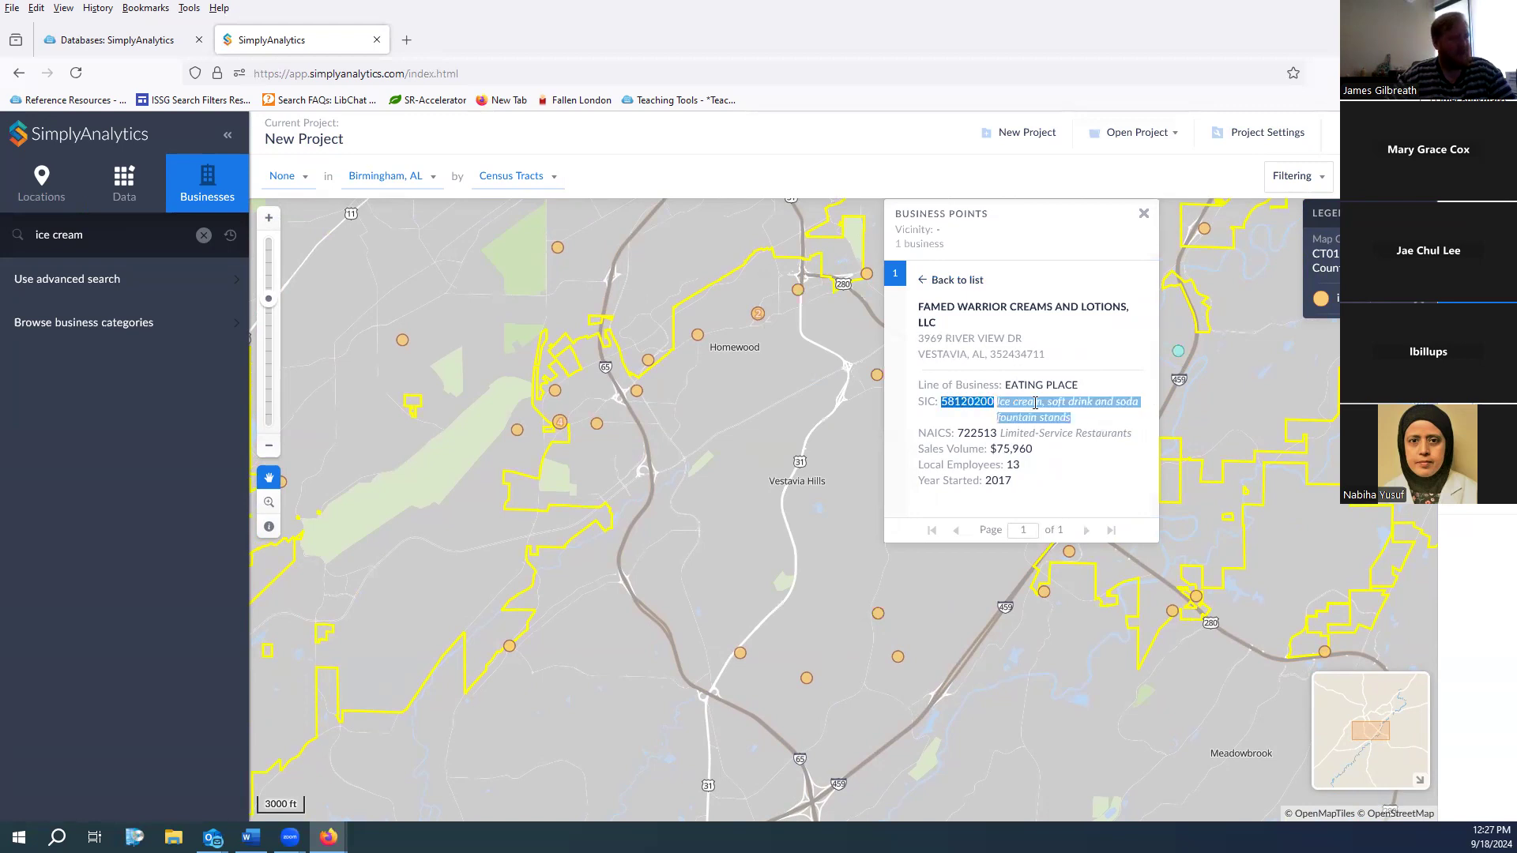
left_click(1144, 214)
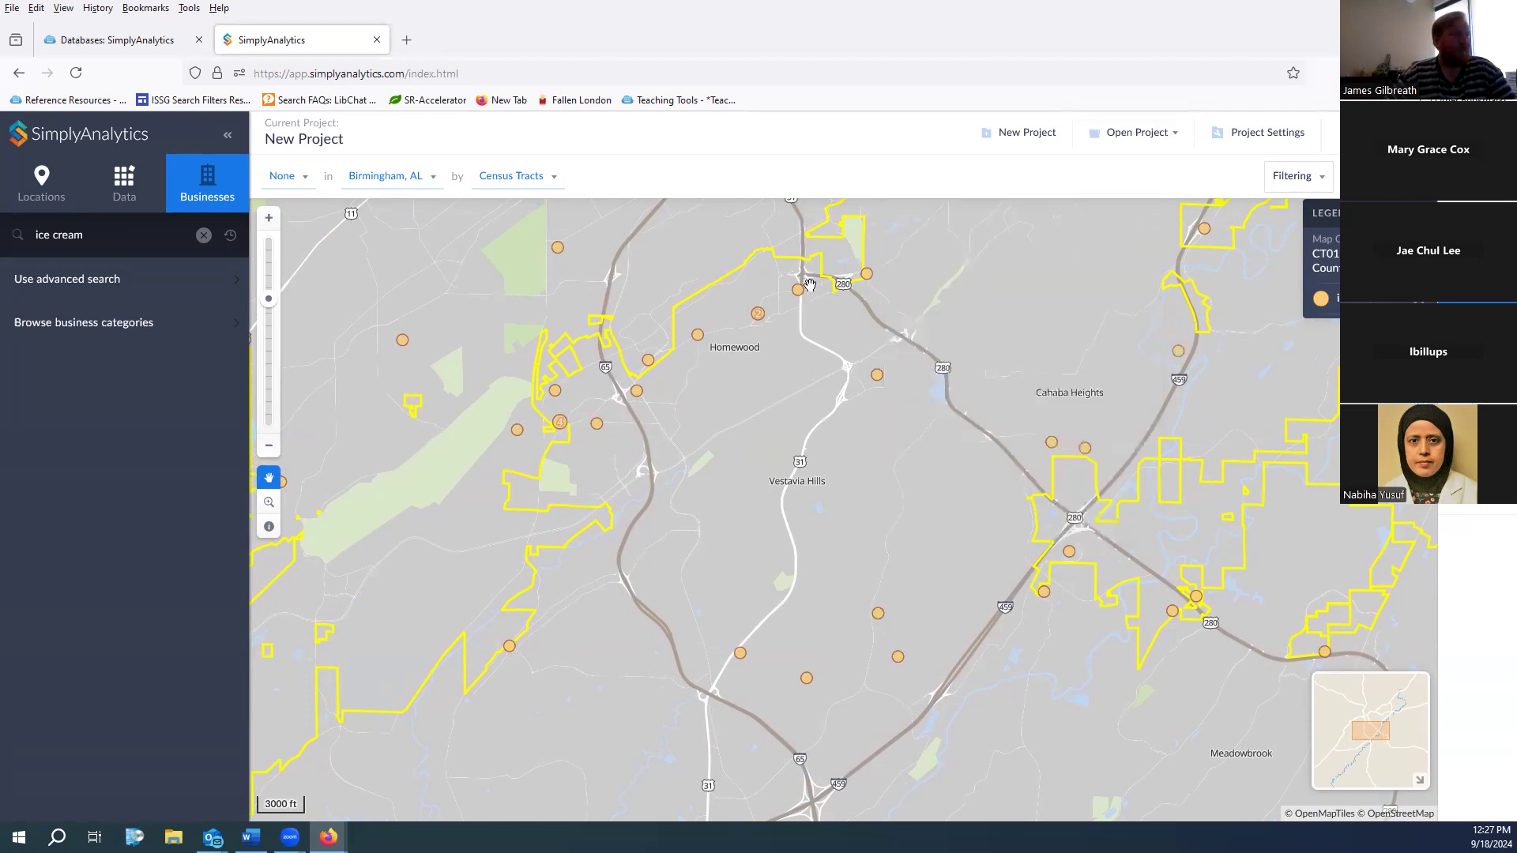
Examine the NAICS code, sales volume, employees and start year of the ice cream business beside Highway 280 northeast of Homewood
left_click(868, 275)
left_click(698, 285)
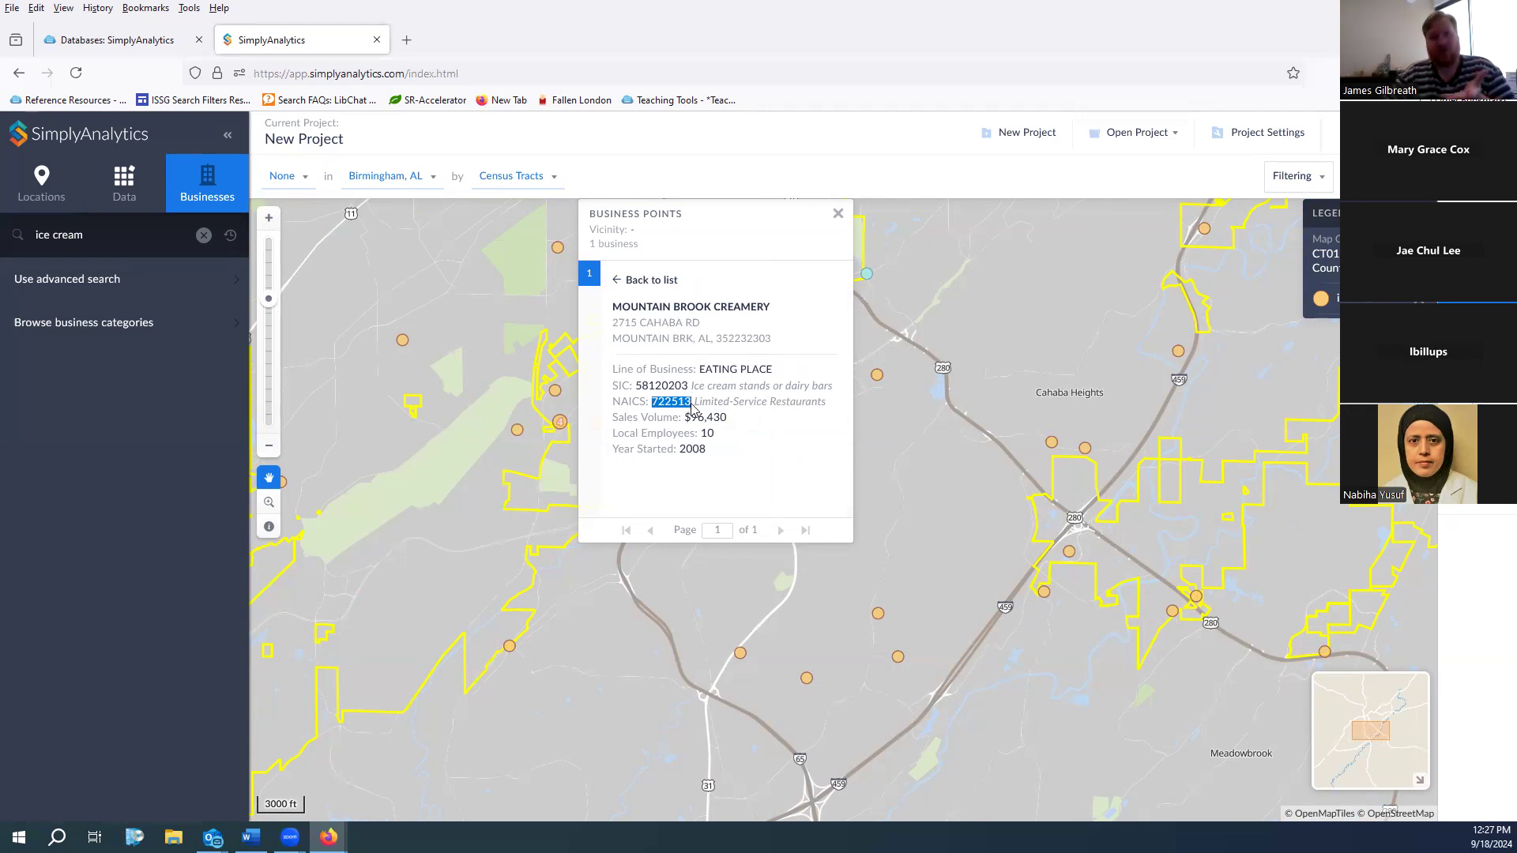
left_click_drag(692, 421, 721, 420)
left_click(710, 437)
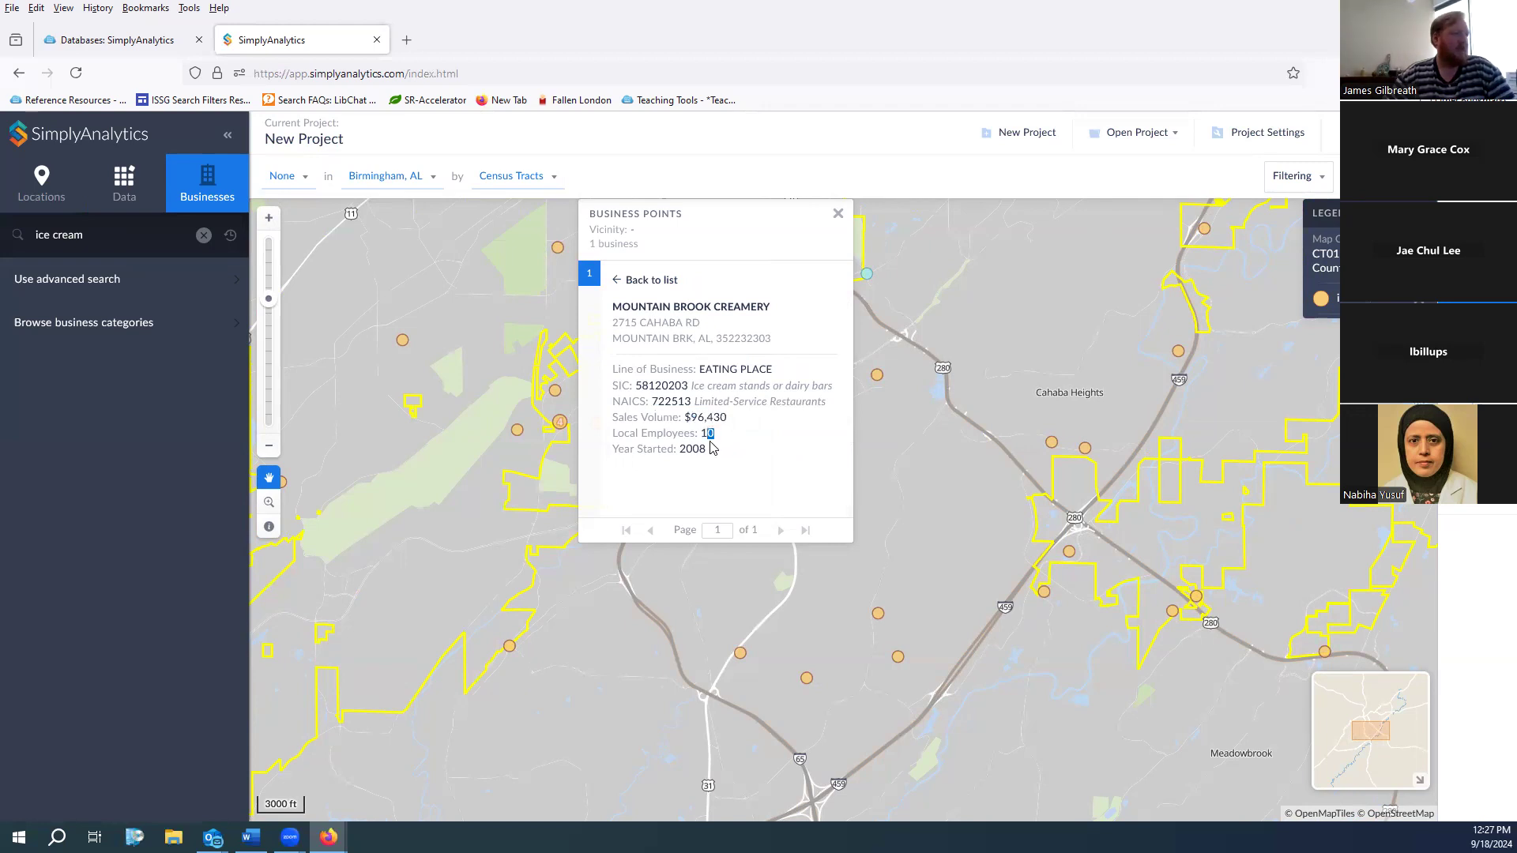
double_click(696, 448)
left_click(838, 213)
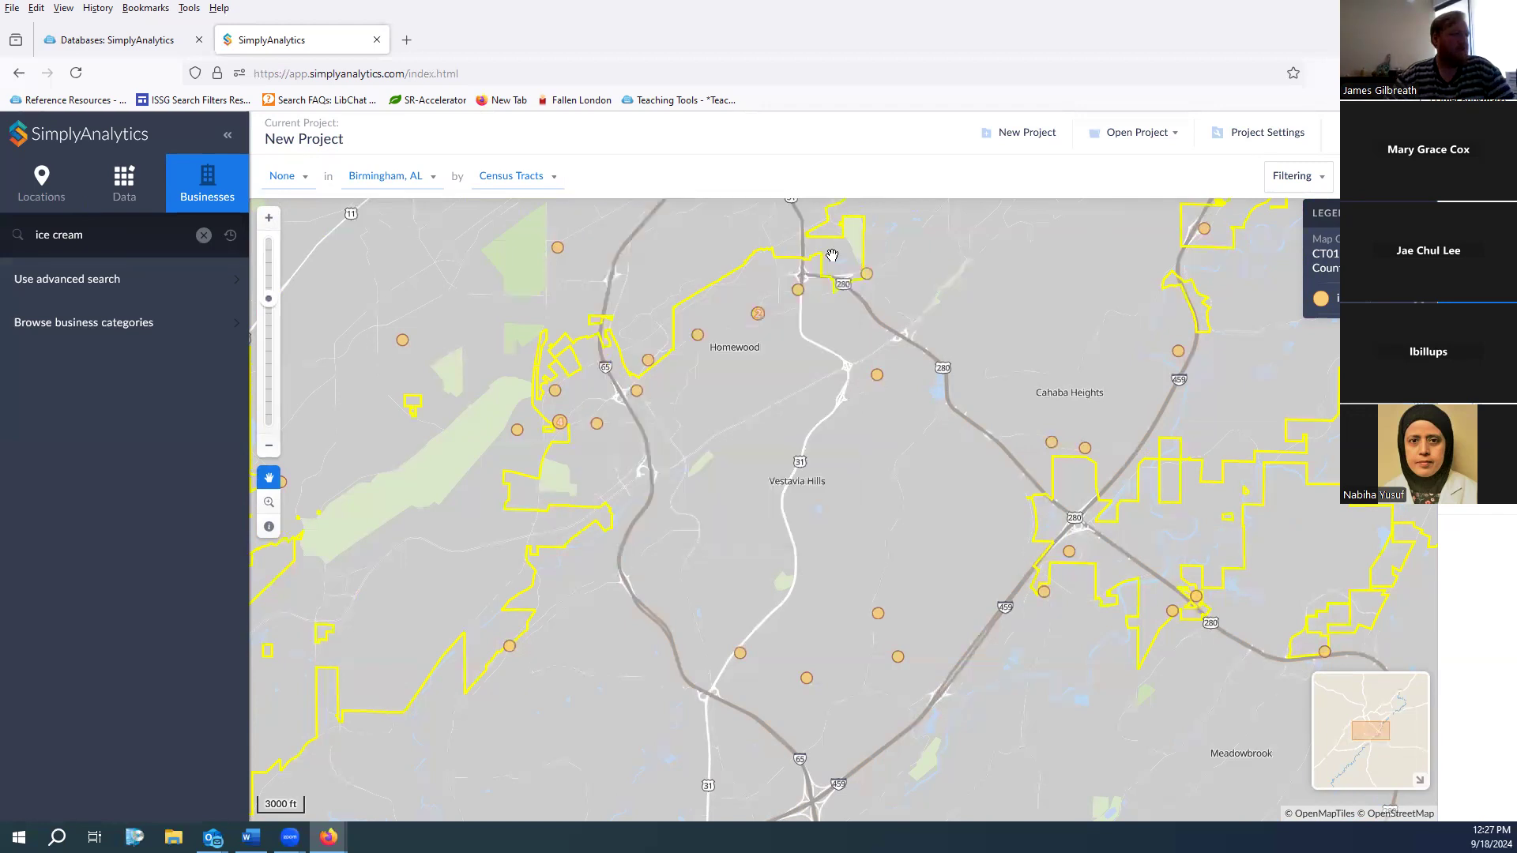
Replace the ice cream business search with "tobacco" and look over its points across the Birmingham and Hoover area
scroll(839, 426, "down", 1)
left_click_drag(862, 264, 854, 393)
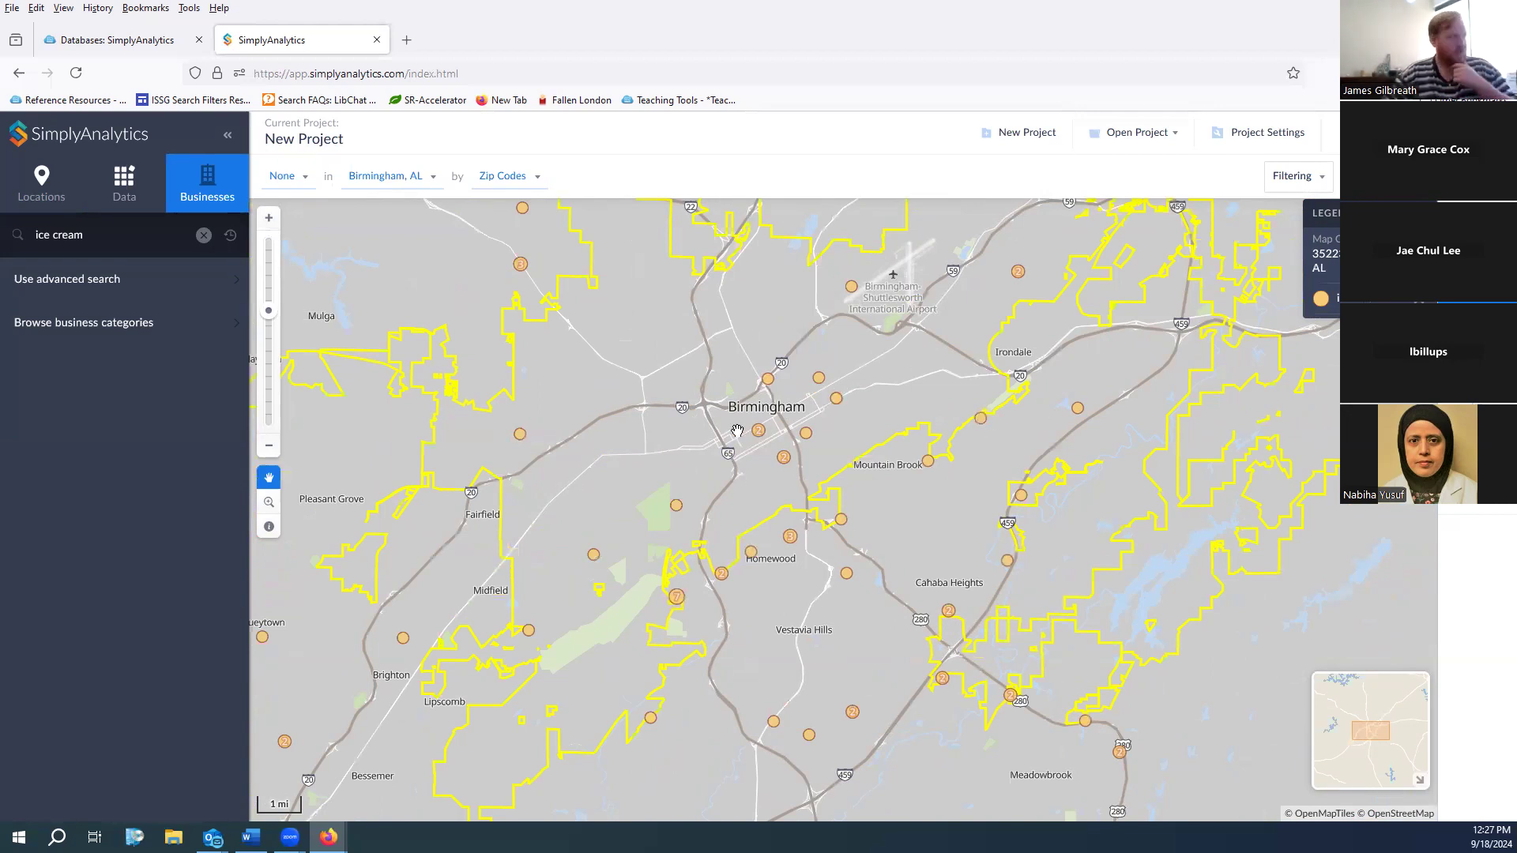
left_click(203, 235)
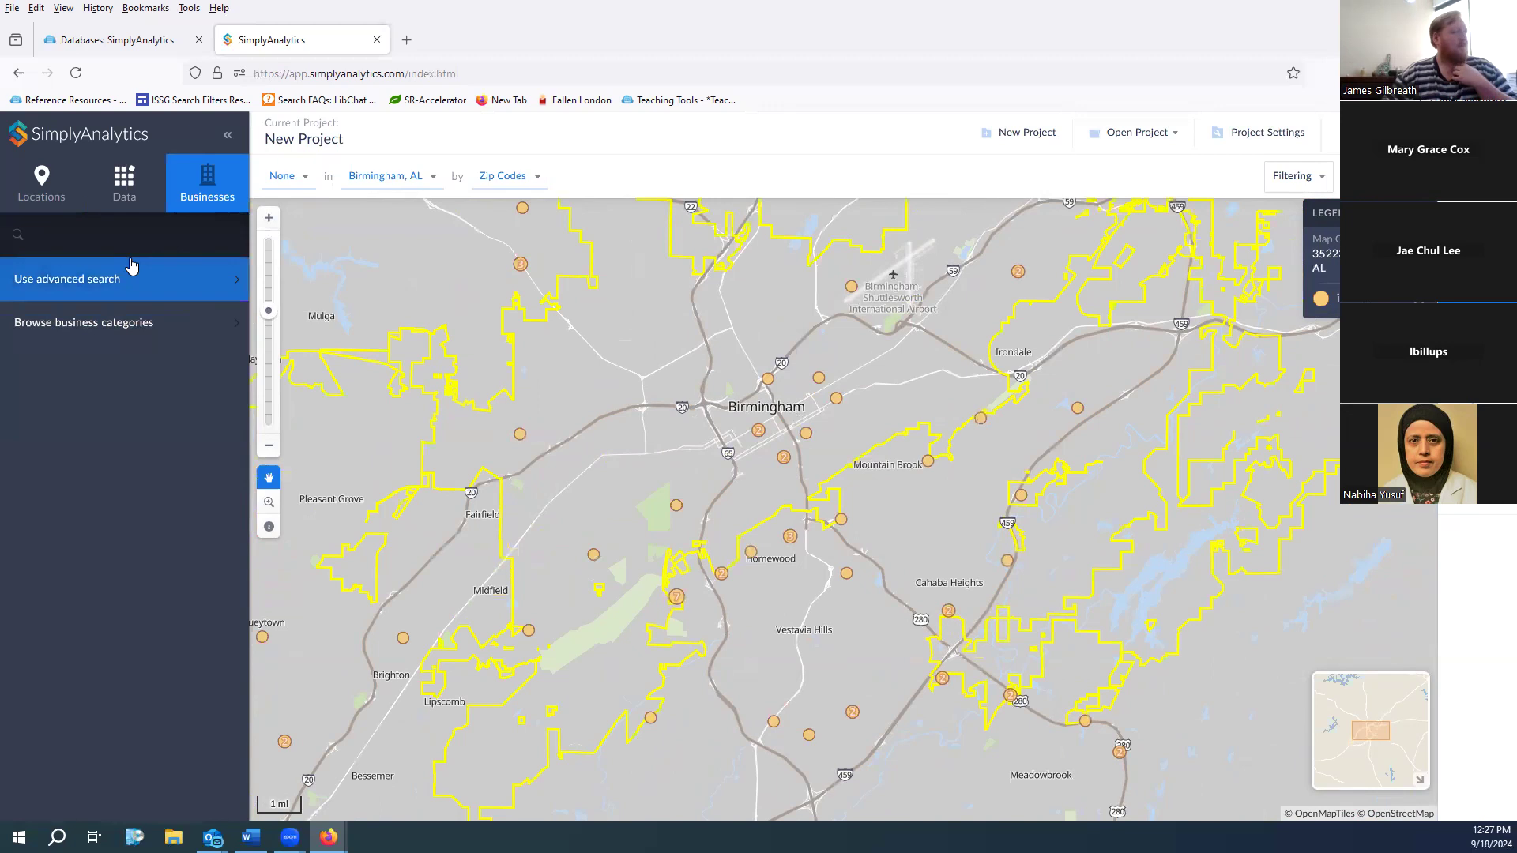
right_click(131, 268)
left_click(119, 235)
type("tobacco")
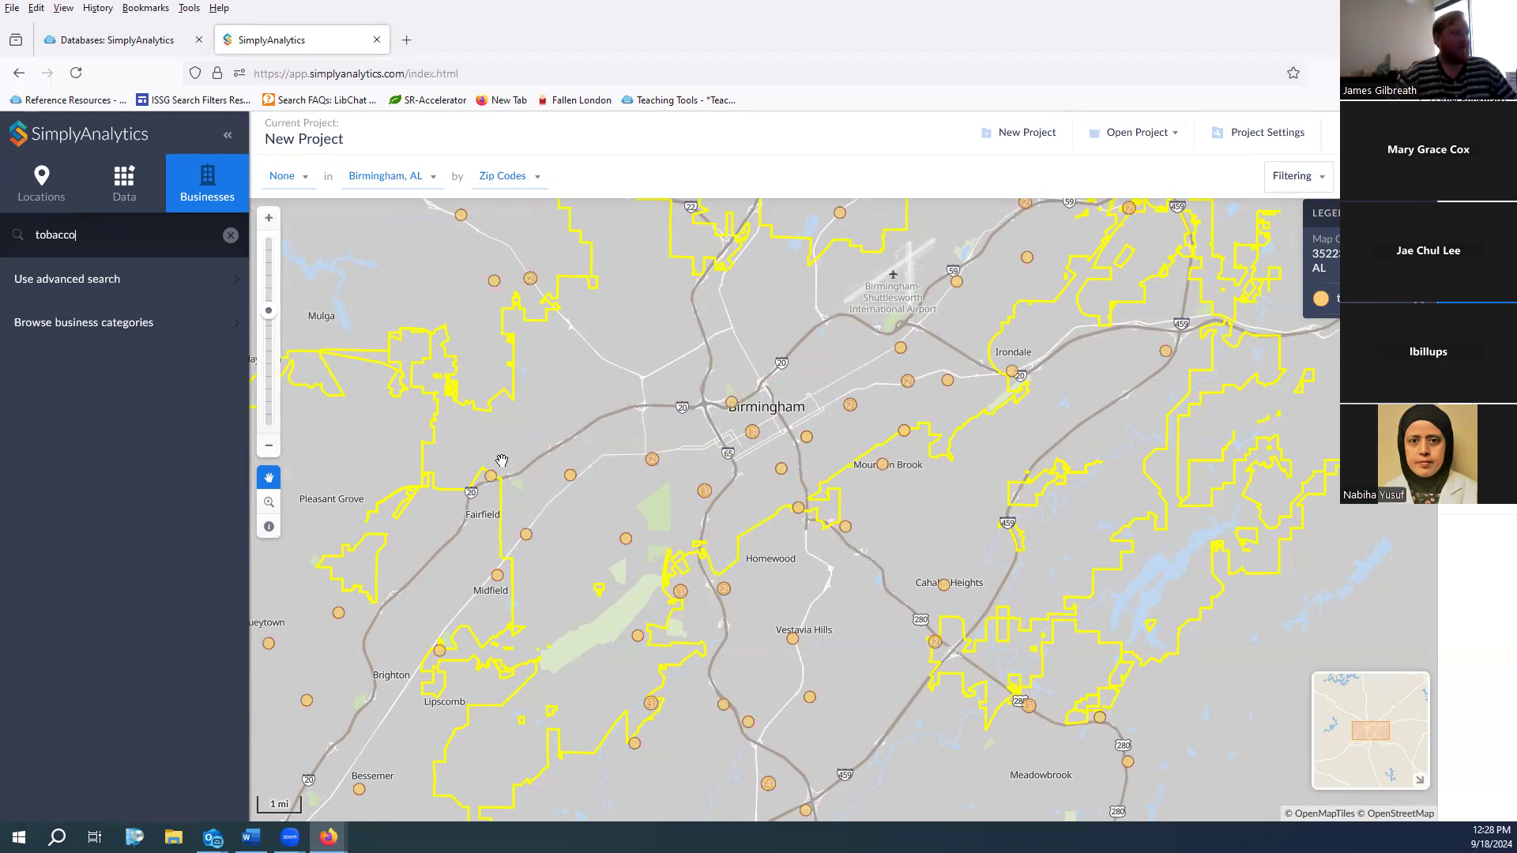
left_click_drag(899, 574, 897, 358)
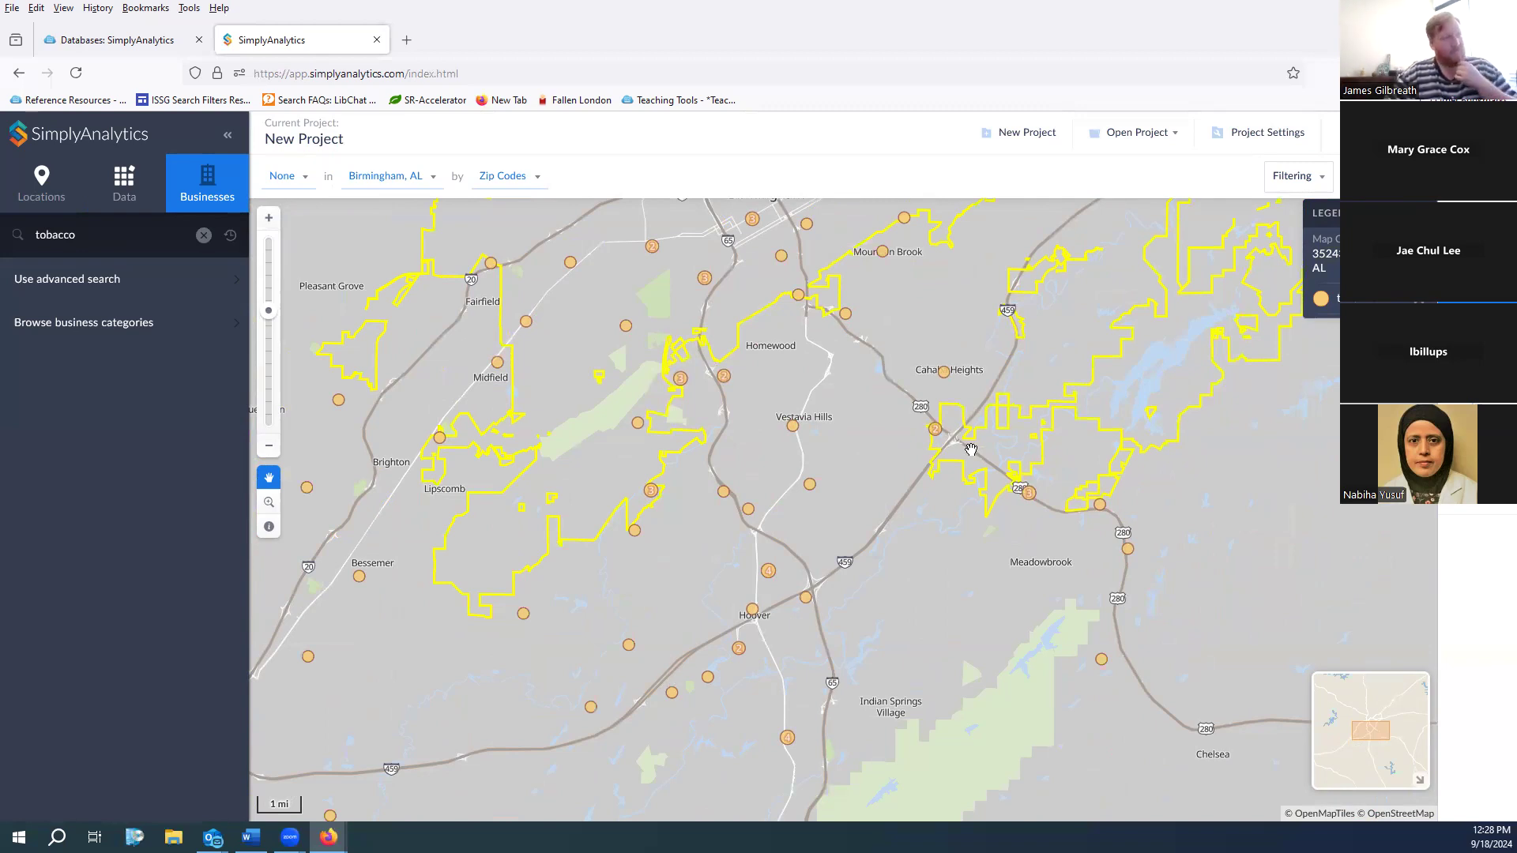
left_click_drag(863, 454, 884, 480)
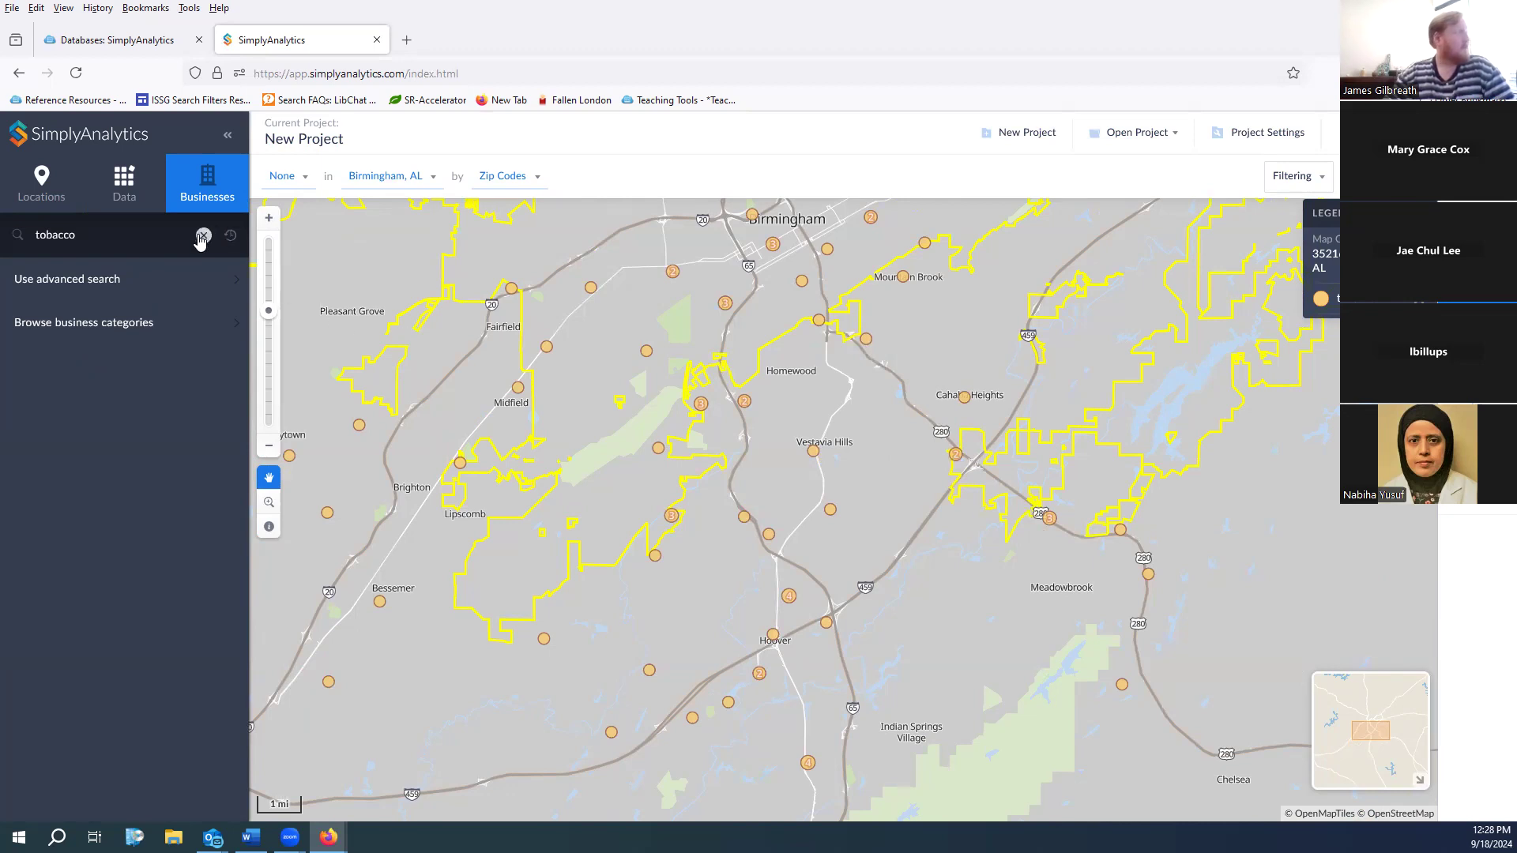
left_click(161, 270)
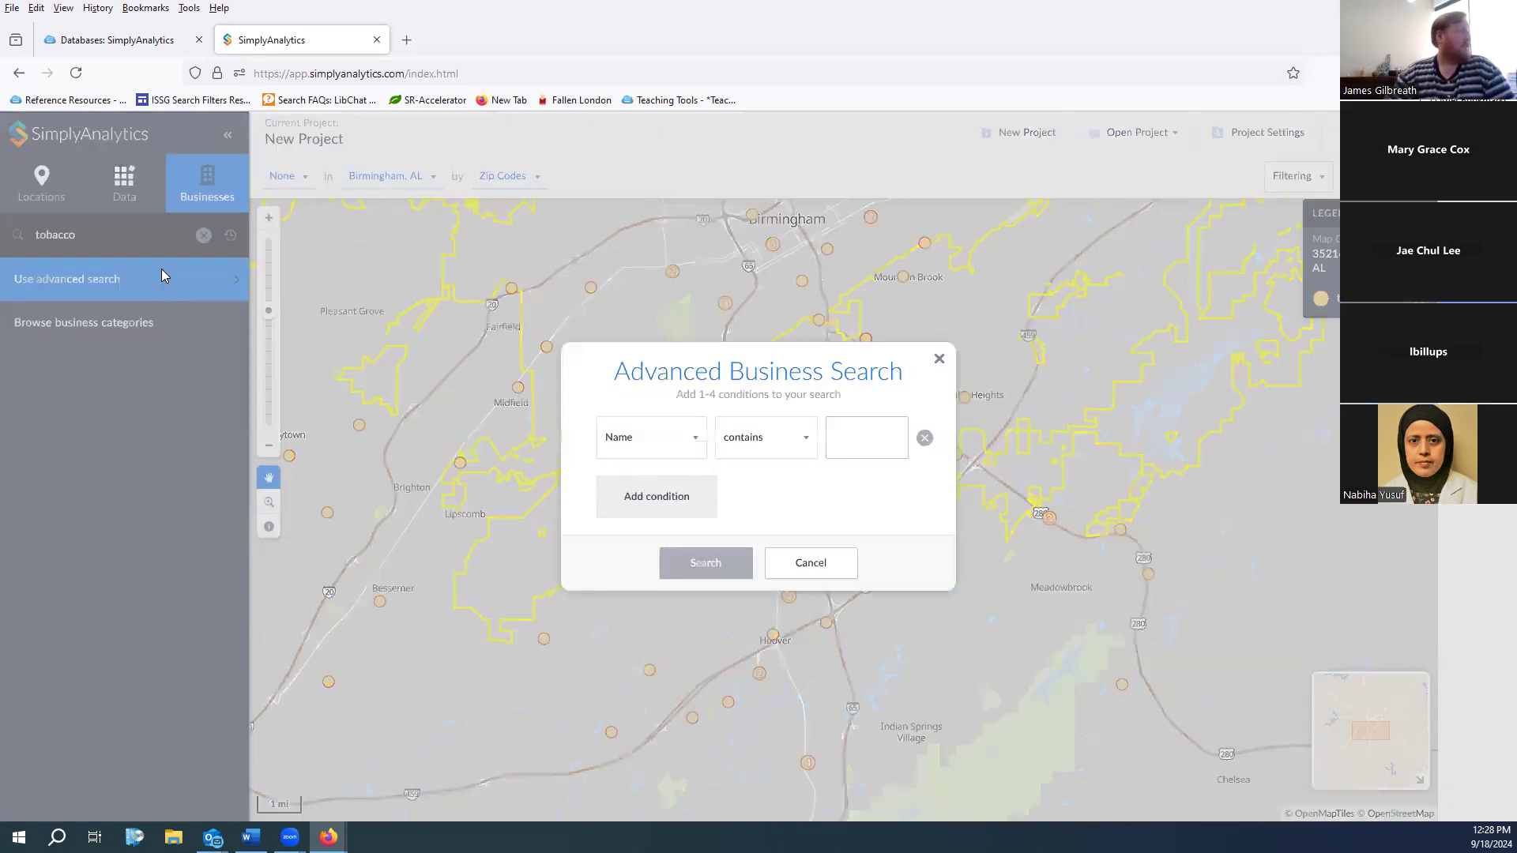
left_click(687, 496)
left_click(778, 444)
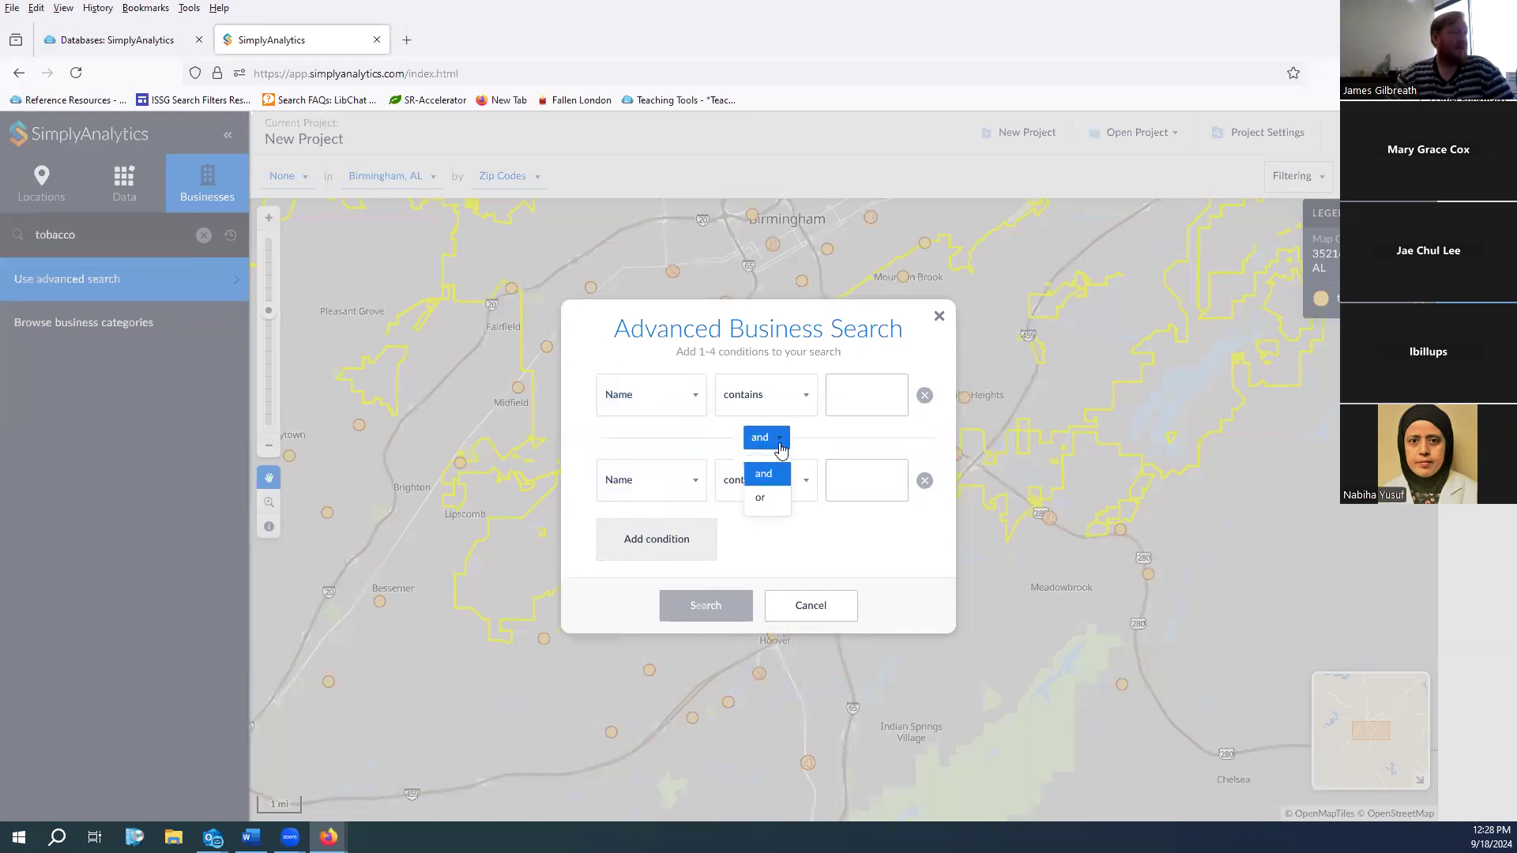
left_click(811, 426)
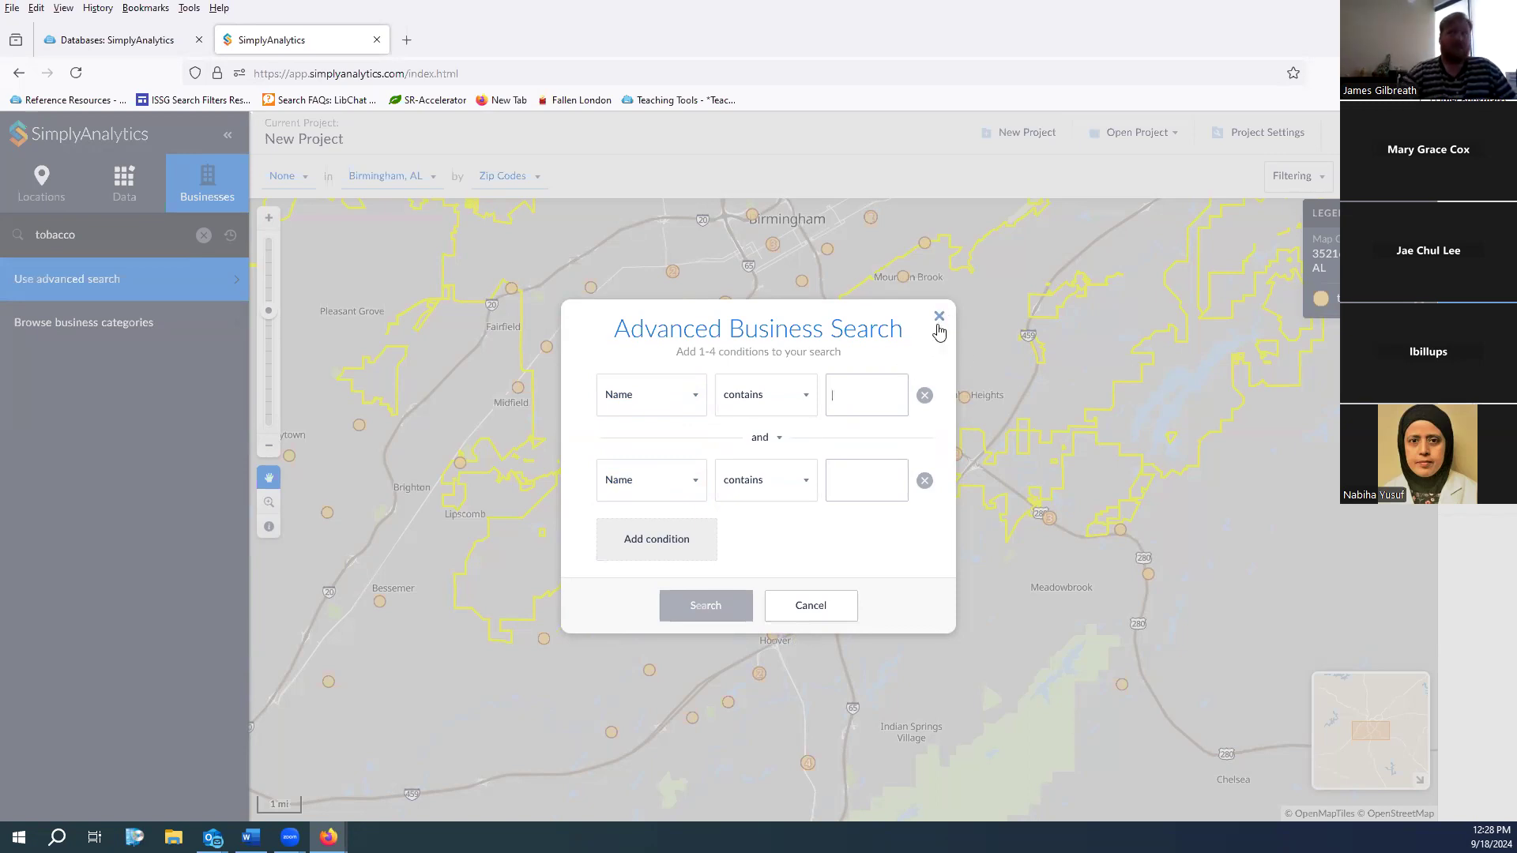
left_click(844, 395)
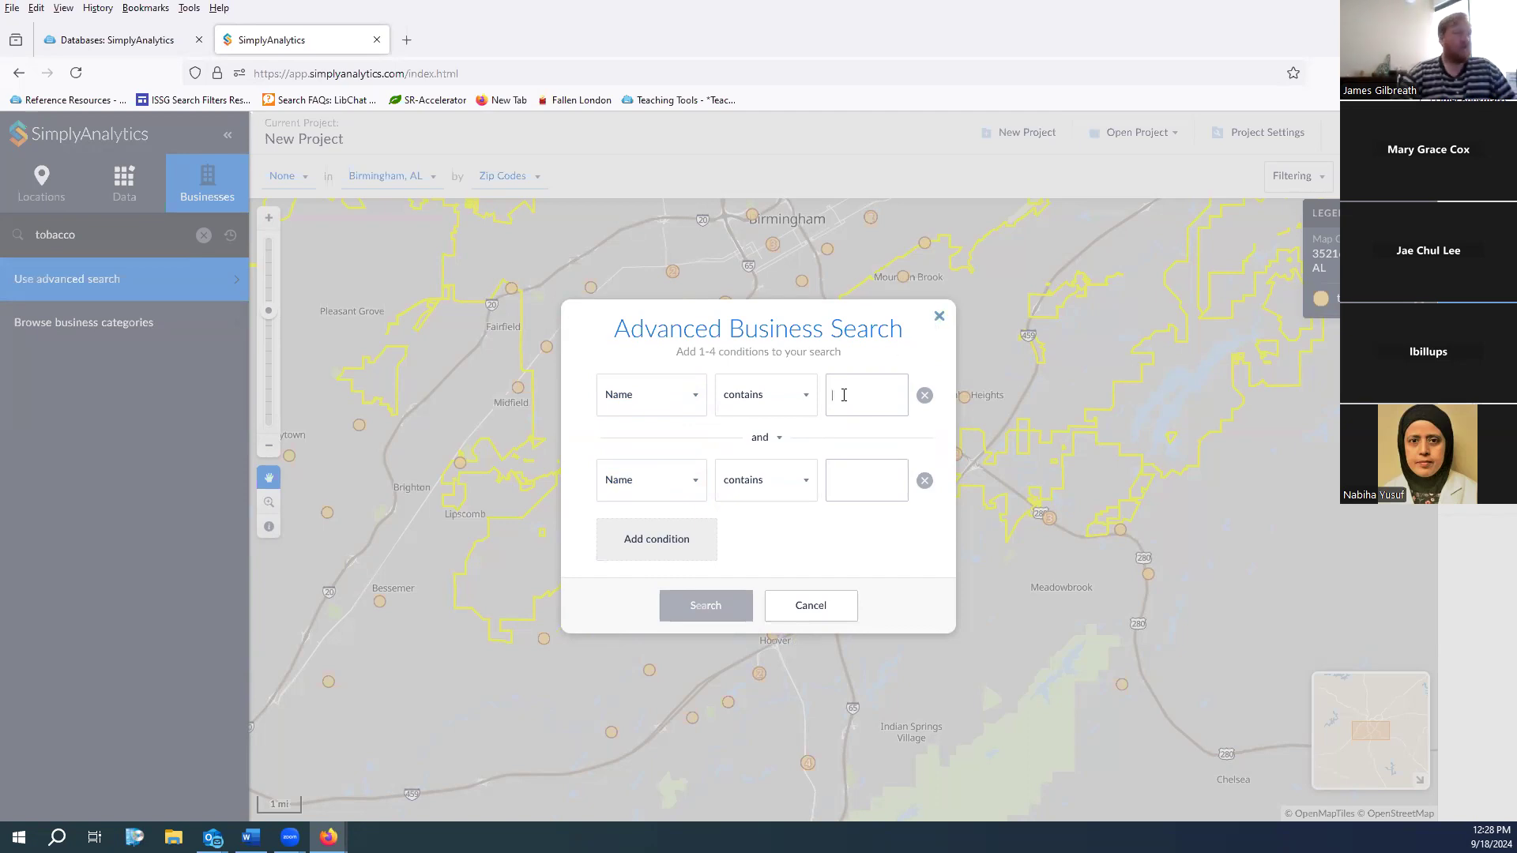
left_click(940, 317)
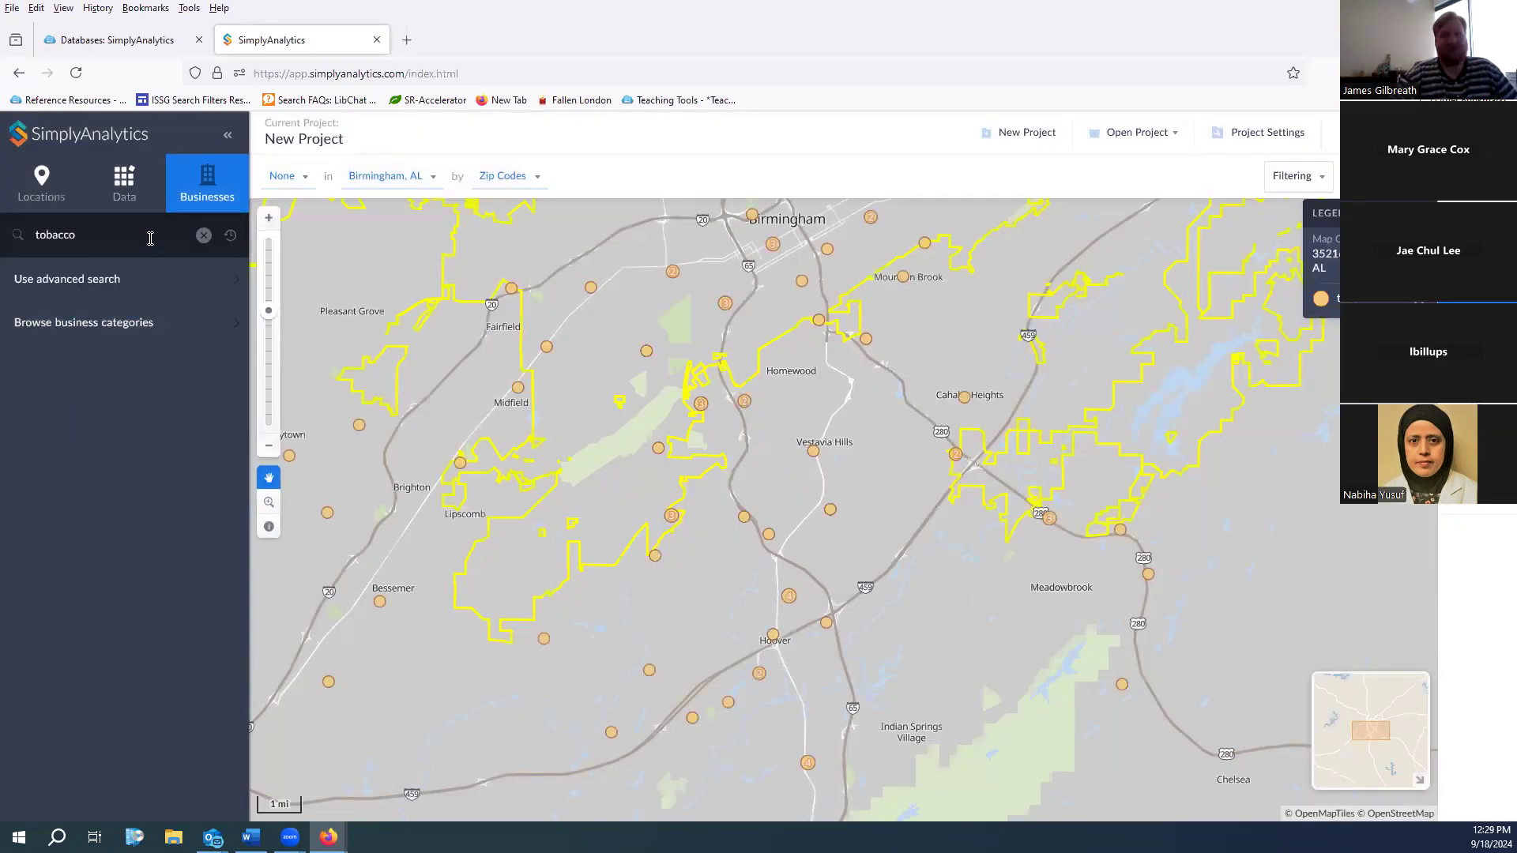
Examine the condition fields, match operators and and/or choices of the advanced business search with two conditions, without running it
left_click(83, 285)
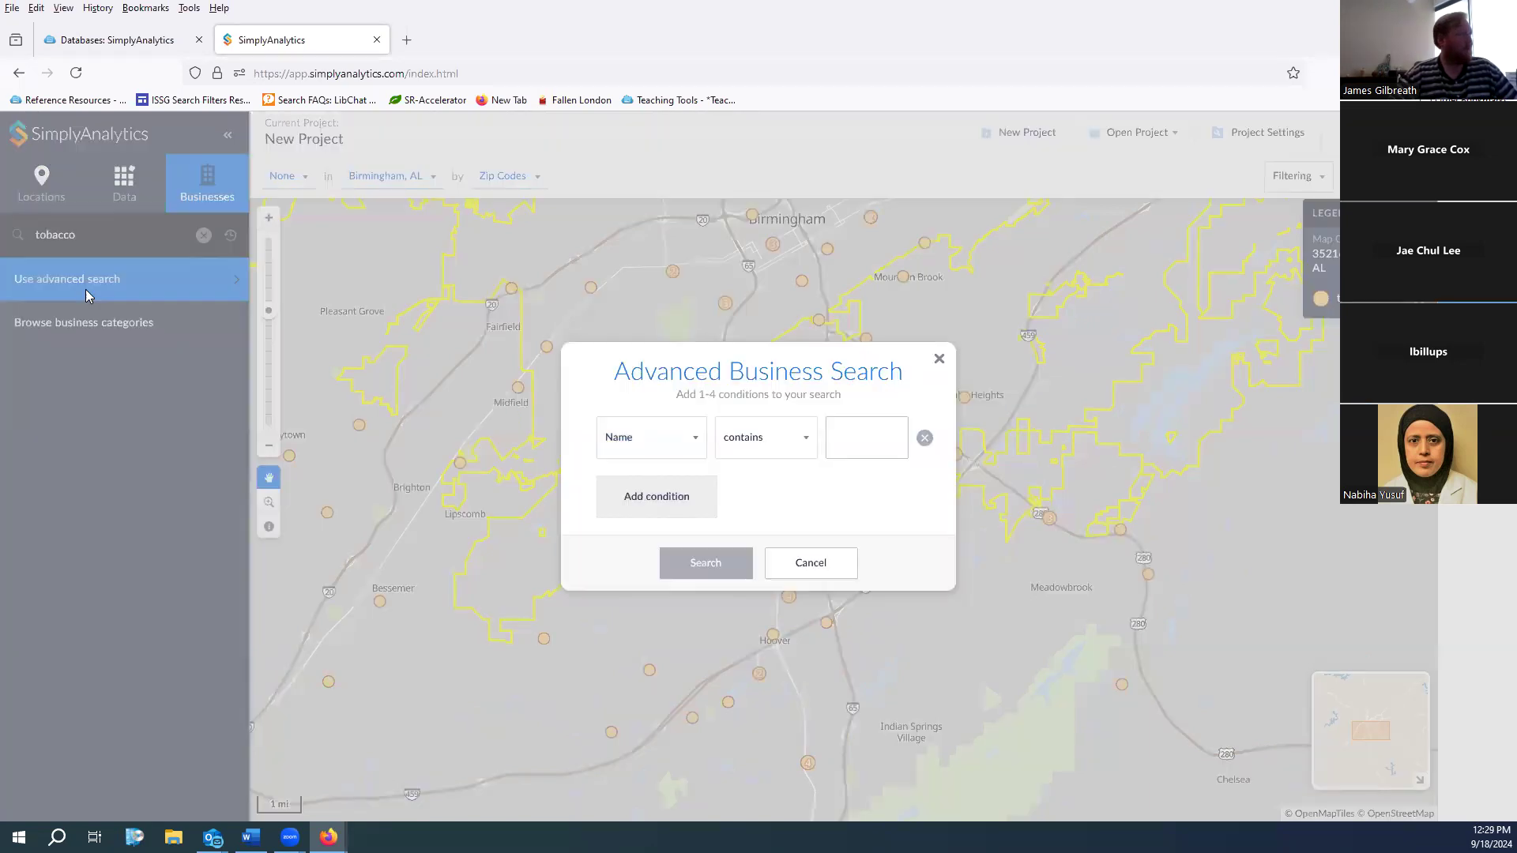
left_click(698, 506)
left_click(777, 437)
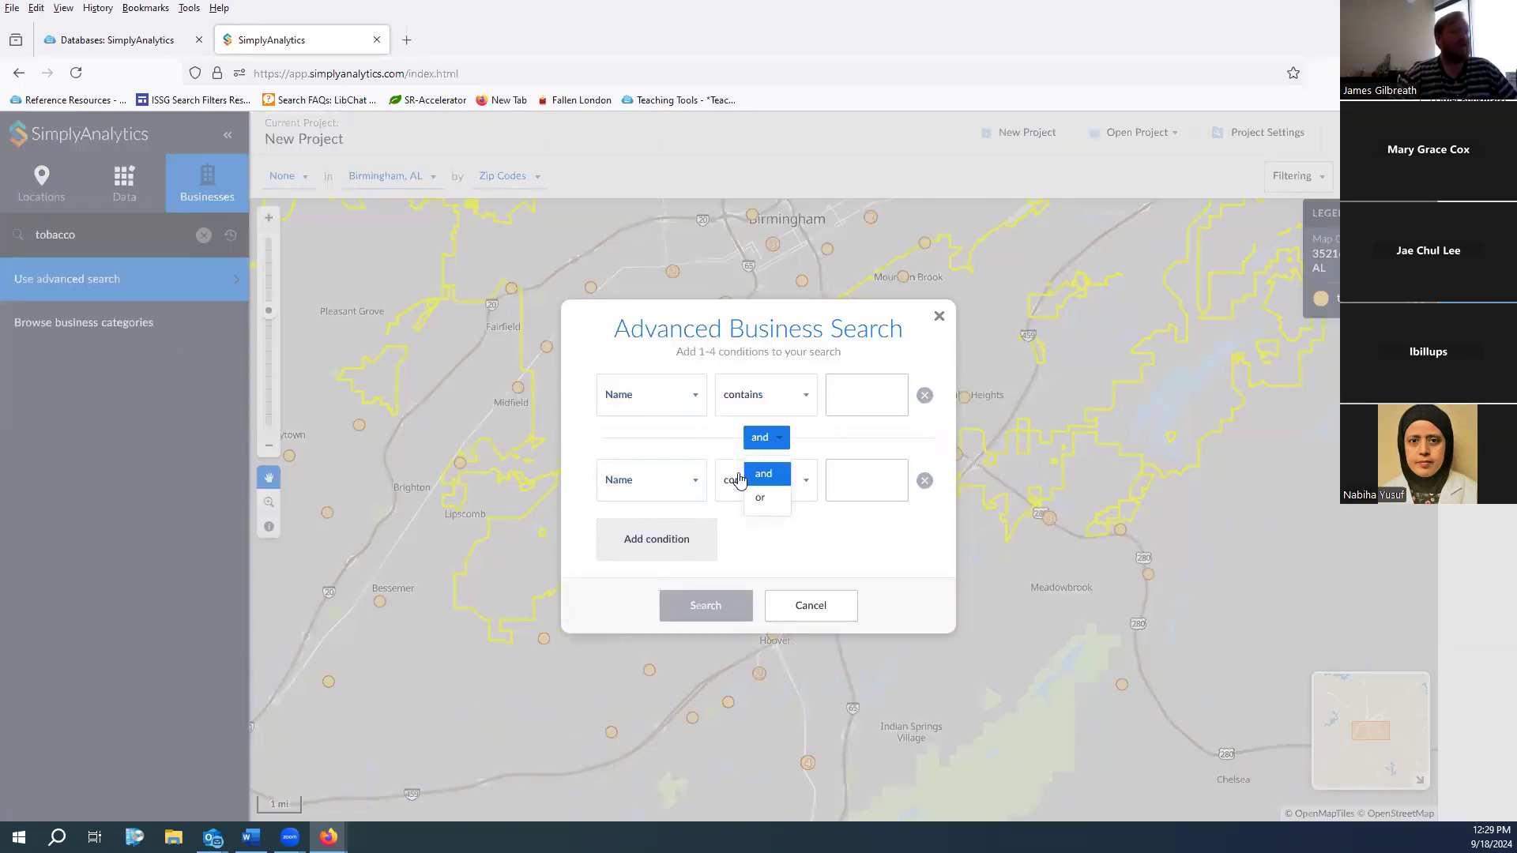
left_click(744, 500)
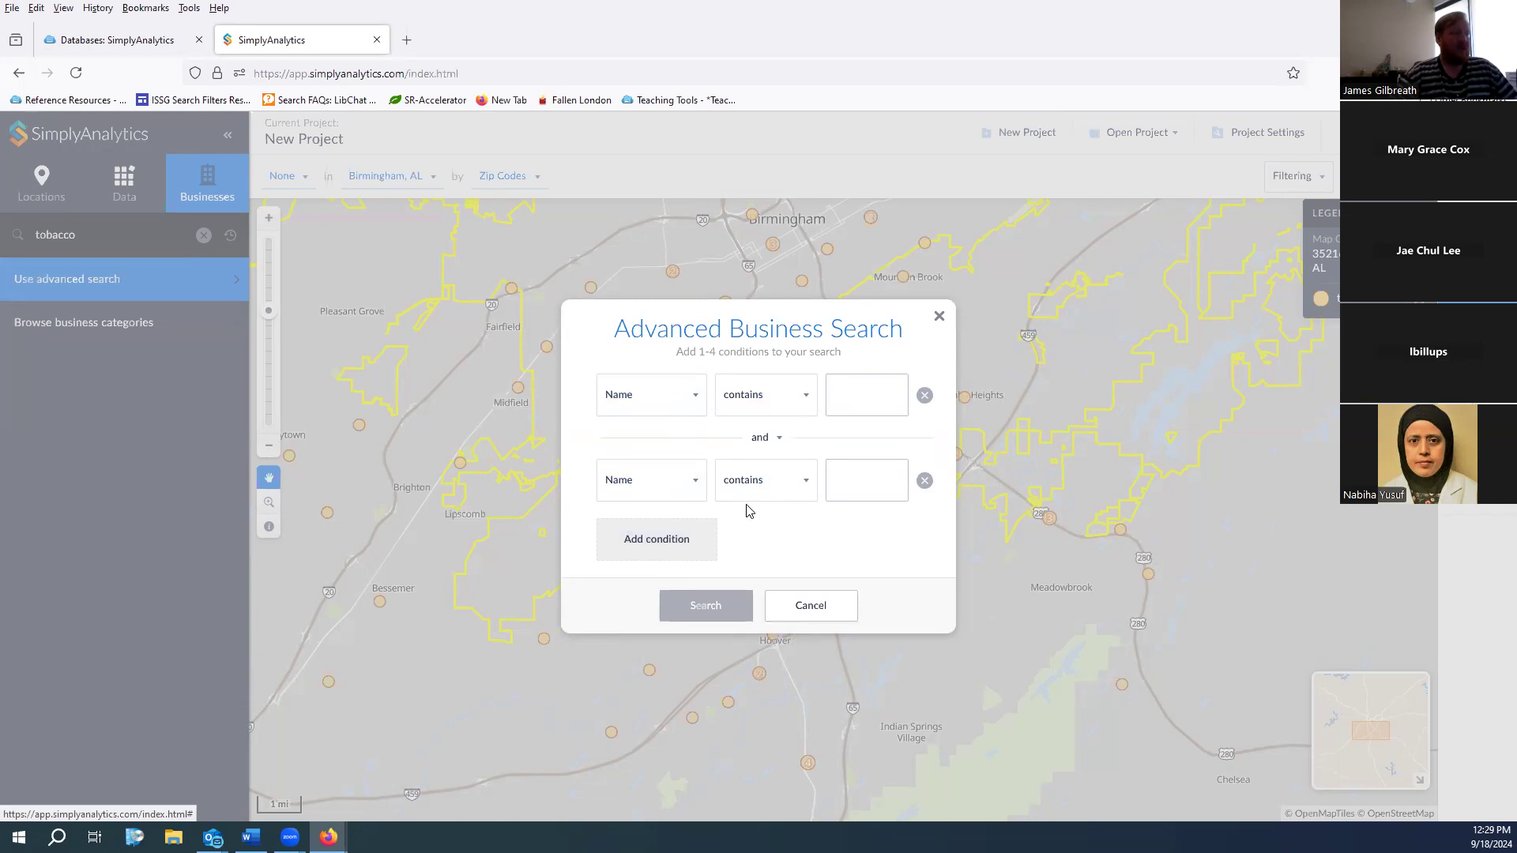
left_click(678, 499)
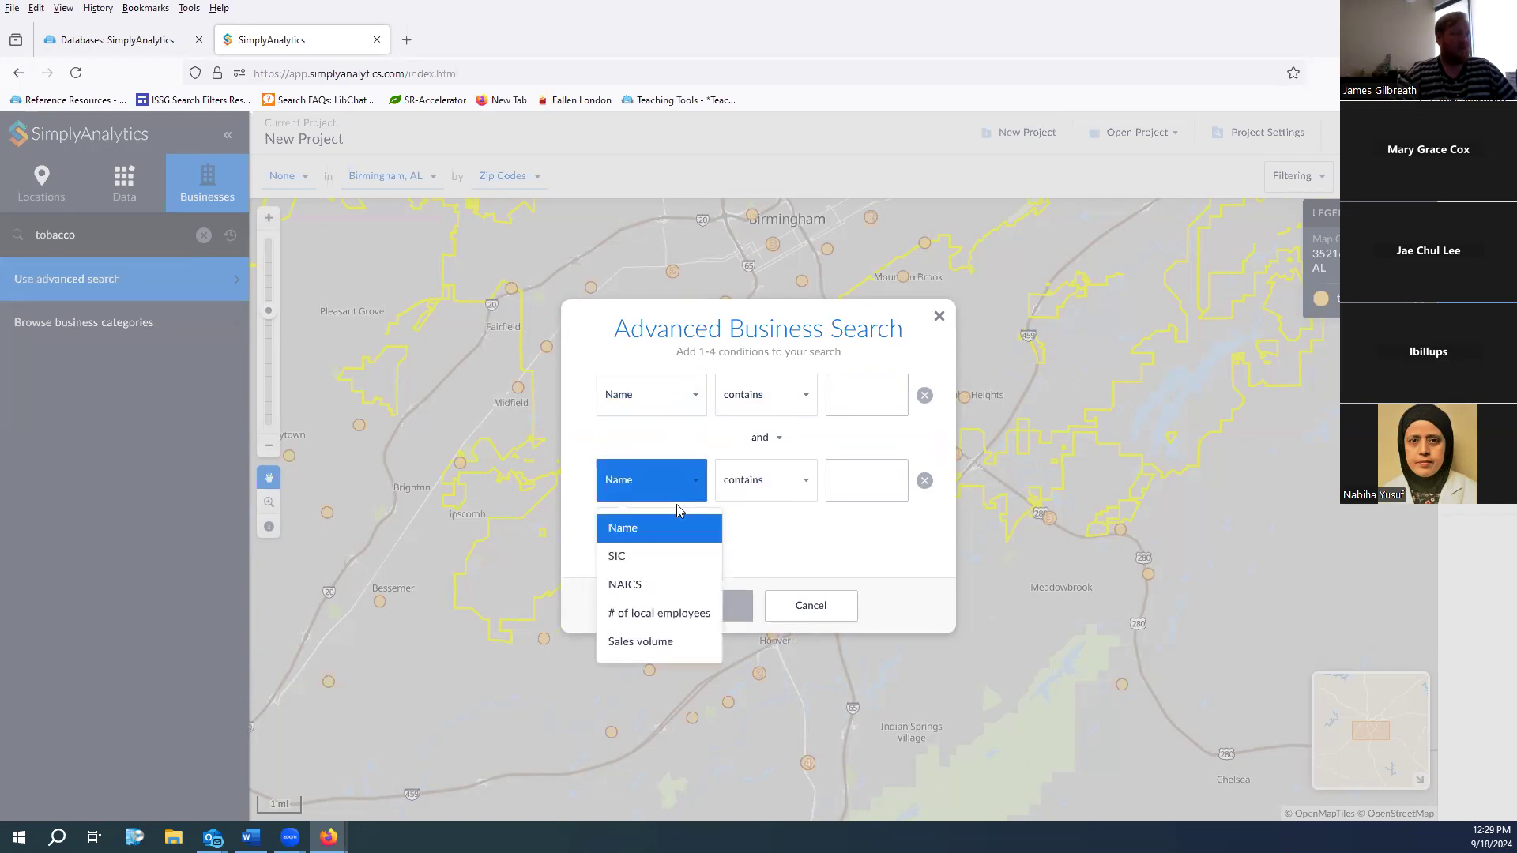
left_click(652, 425)
left_click(644, 400)
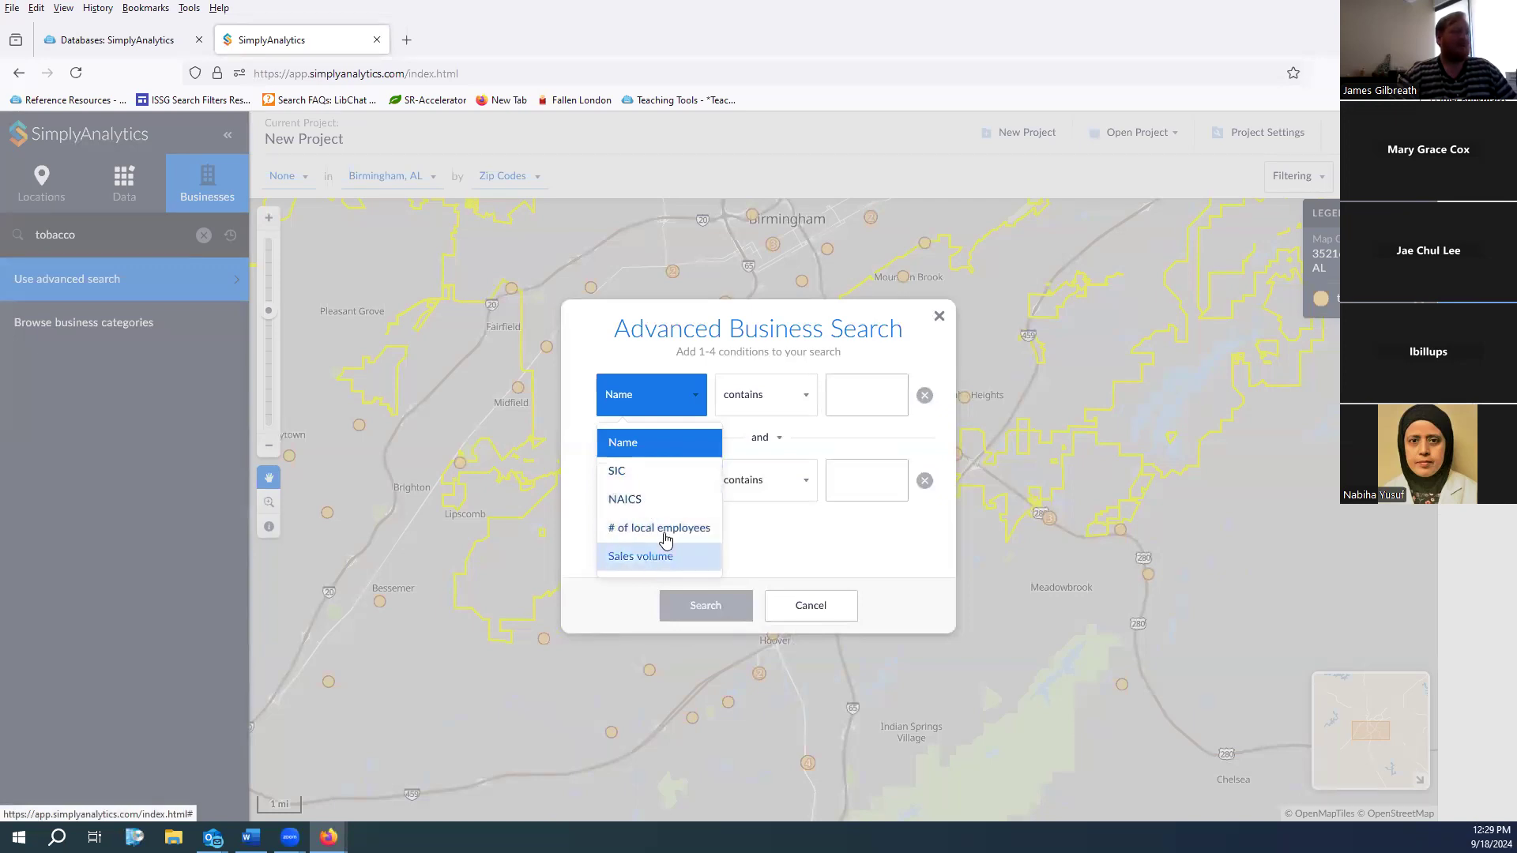
left_click(790, 444)
left_click(791, 392)
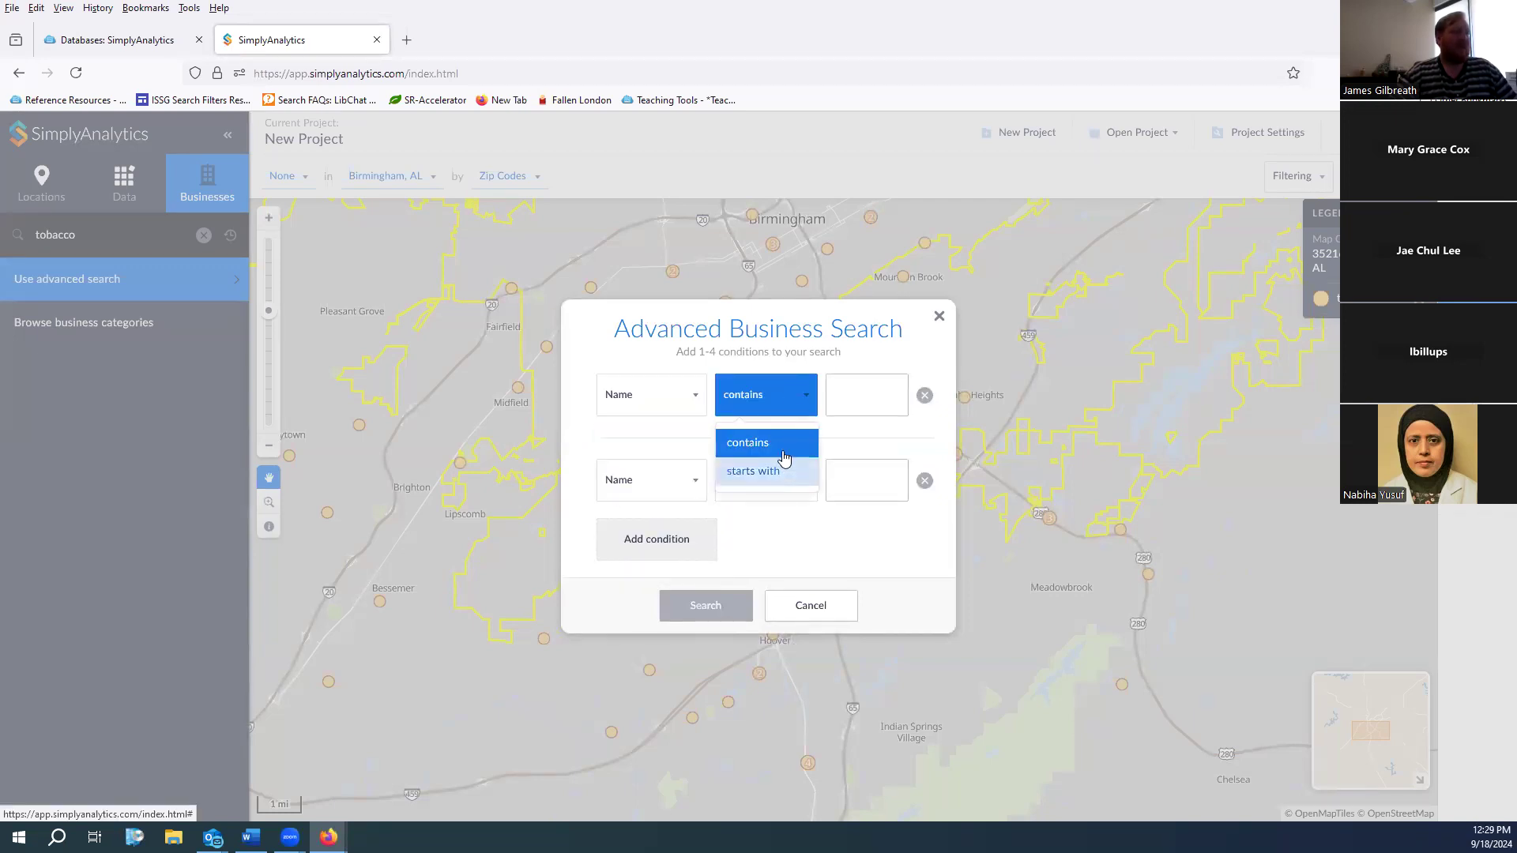
left_click(786, 519)
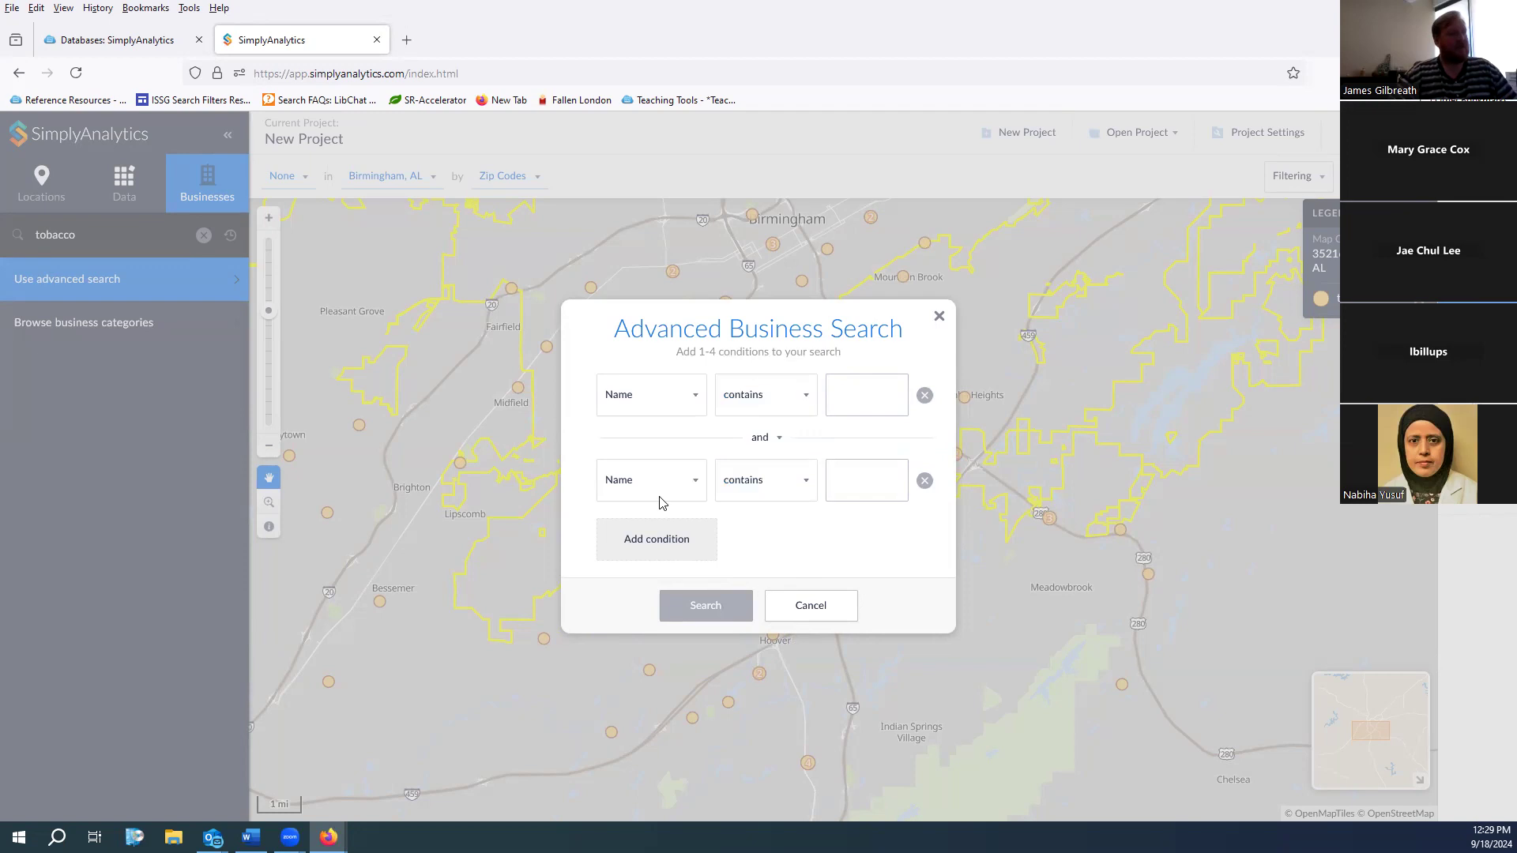
left_click(821, 609)
Look through the list of NAICS business categories down to Public Administration and close it
left_click(135, 326)
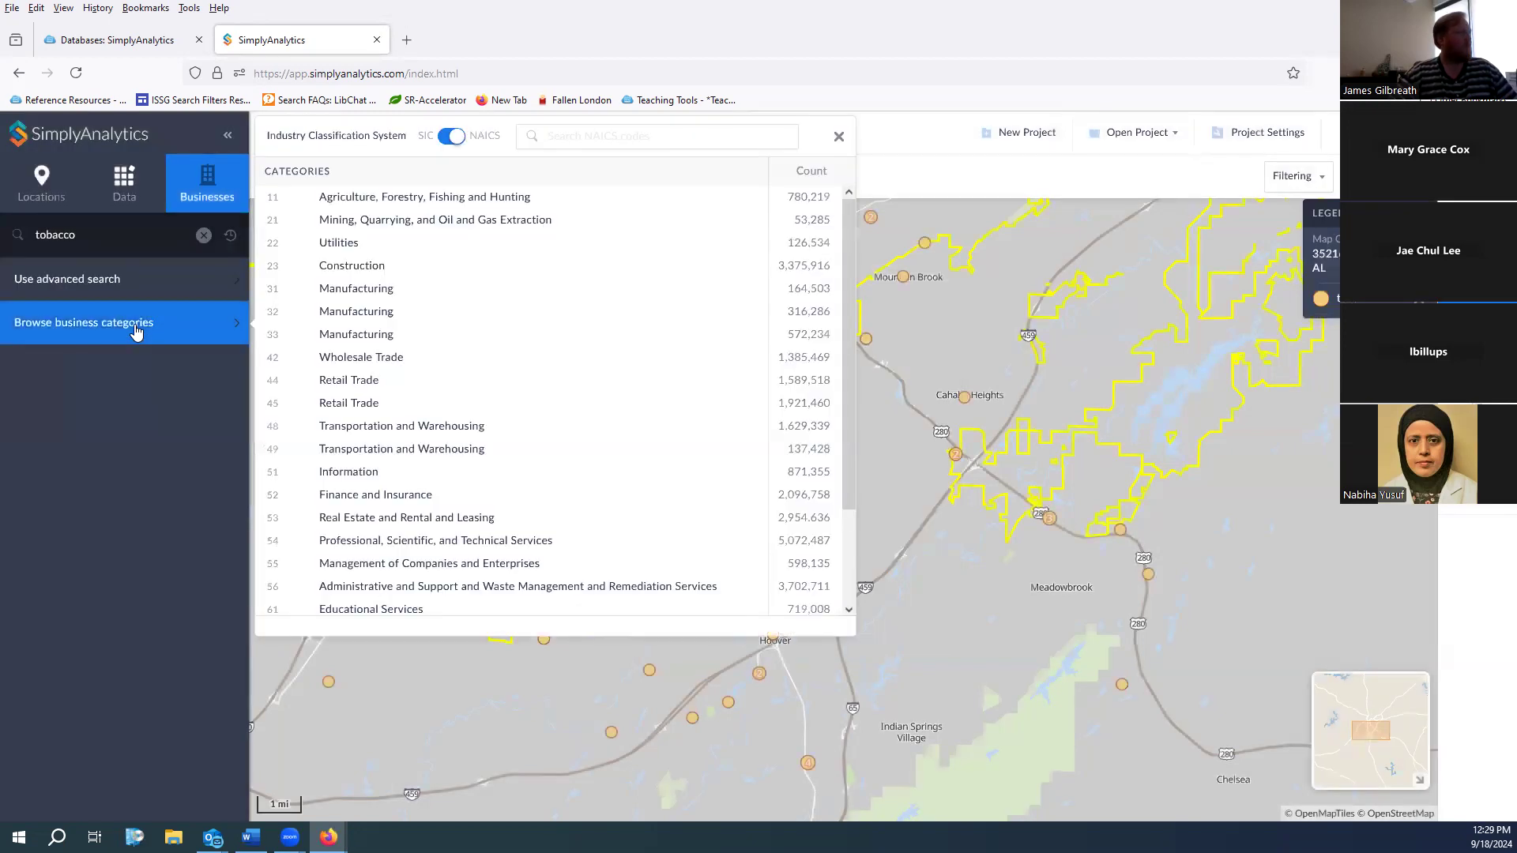
scroll(513, 352, "down", 3)
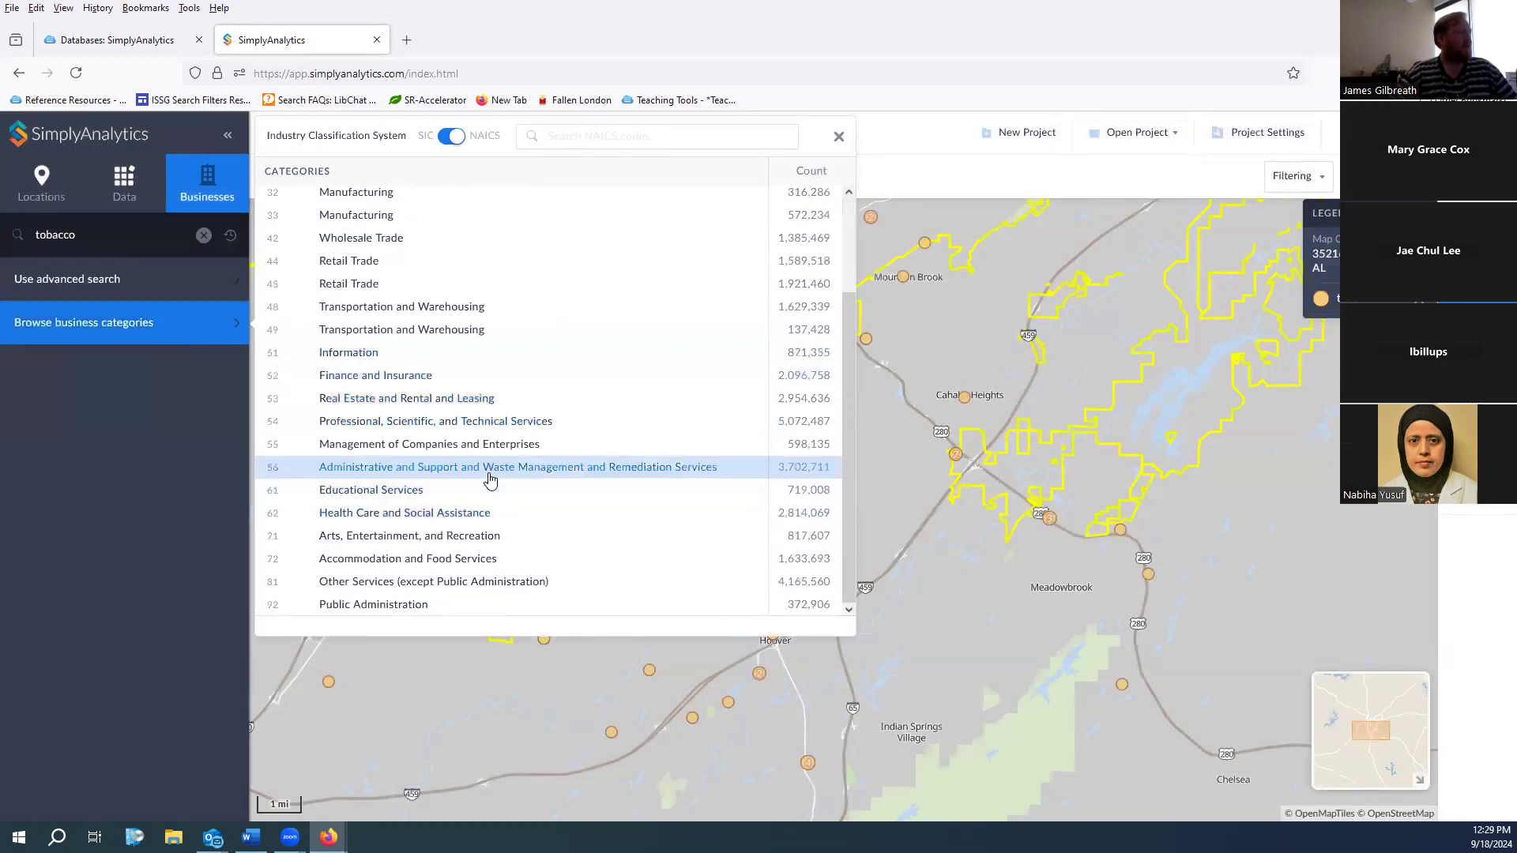
left_click(838, 136)
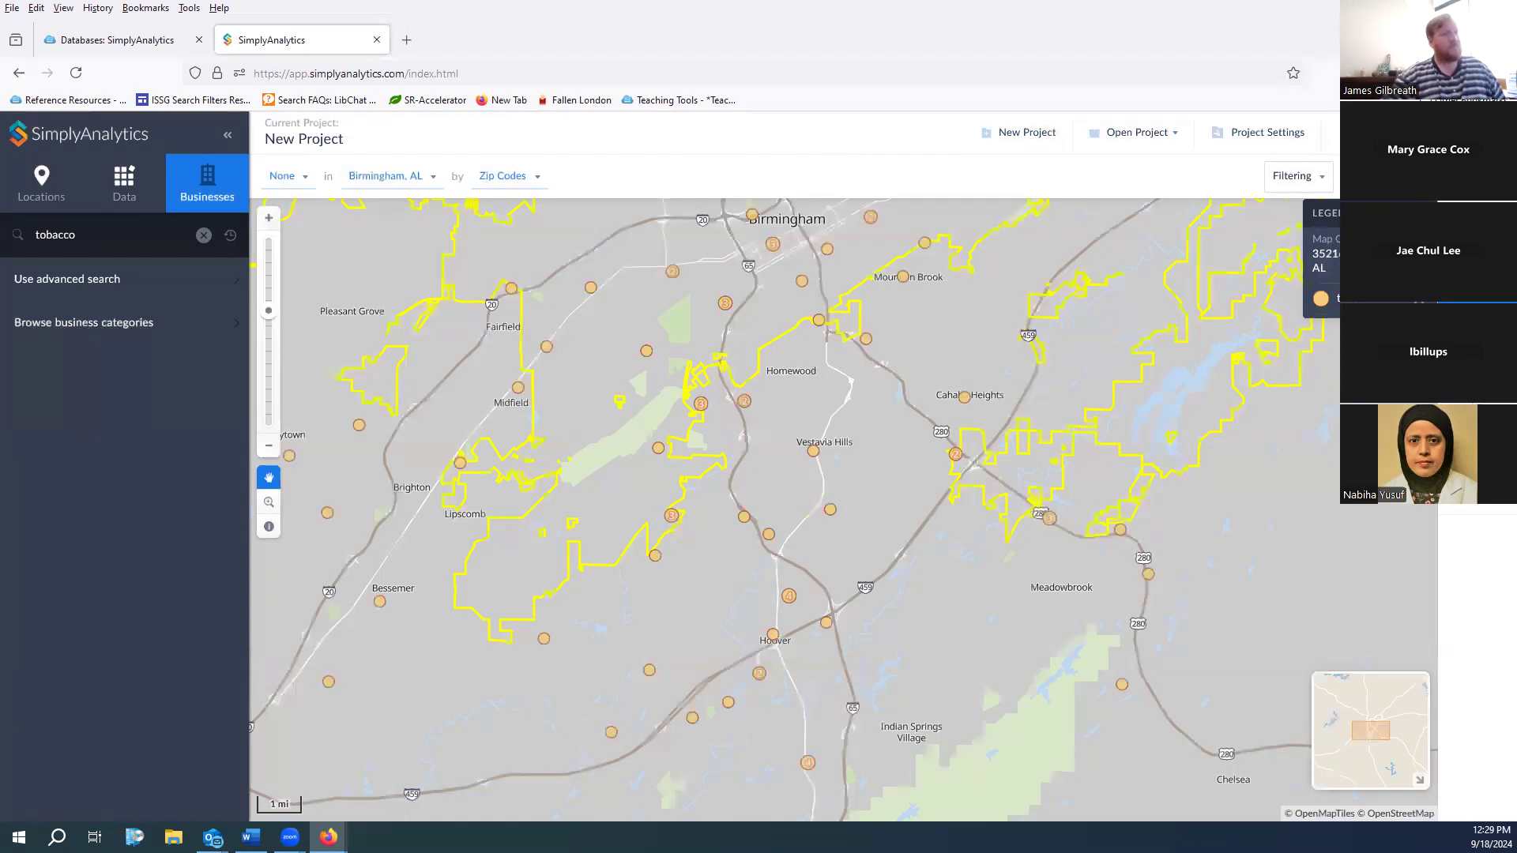
Map "% Mental health not good for >=14 days among adults aged >=18 years, 2023" and shade it with the green color scheme
left_click(283, 176)
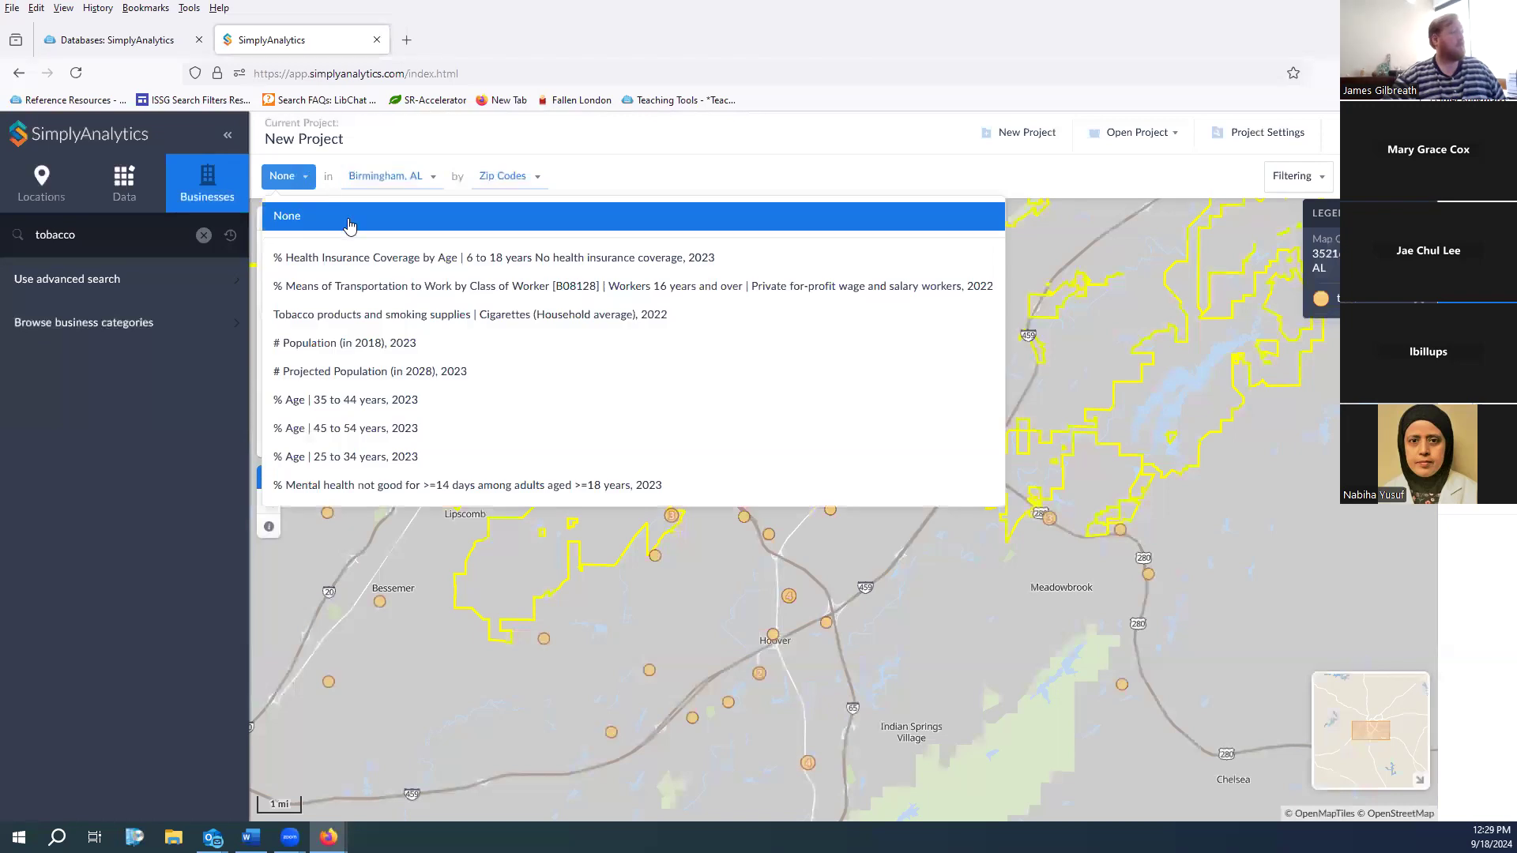
left_click(353, 484)
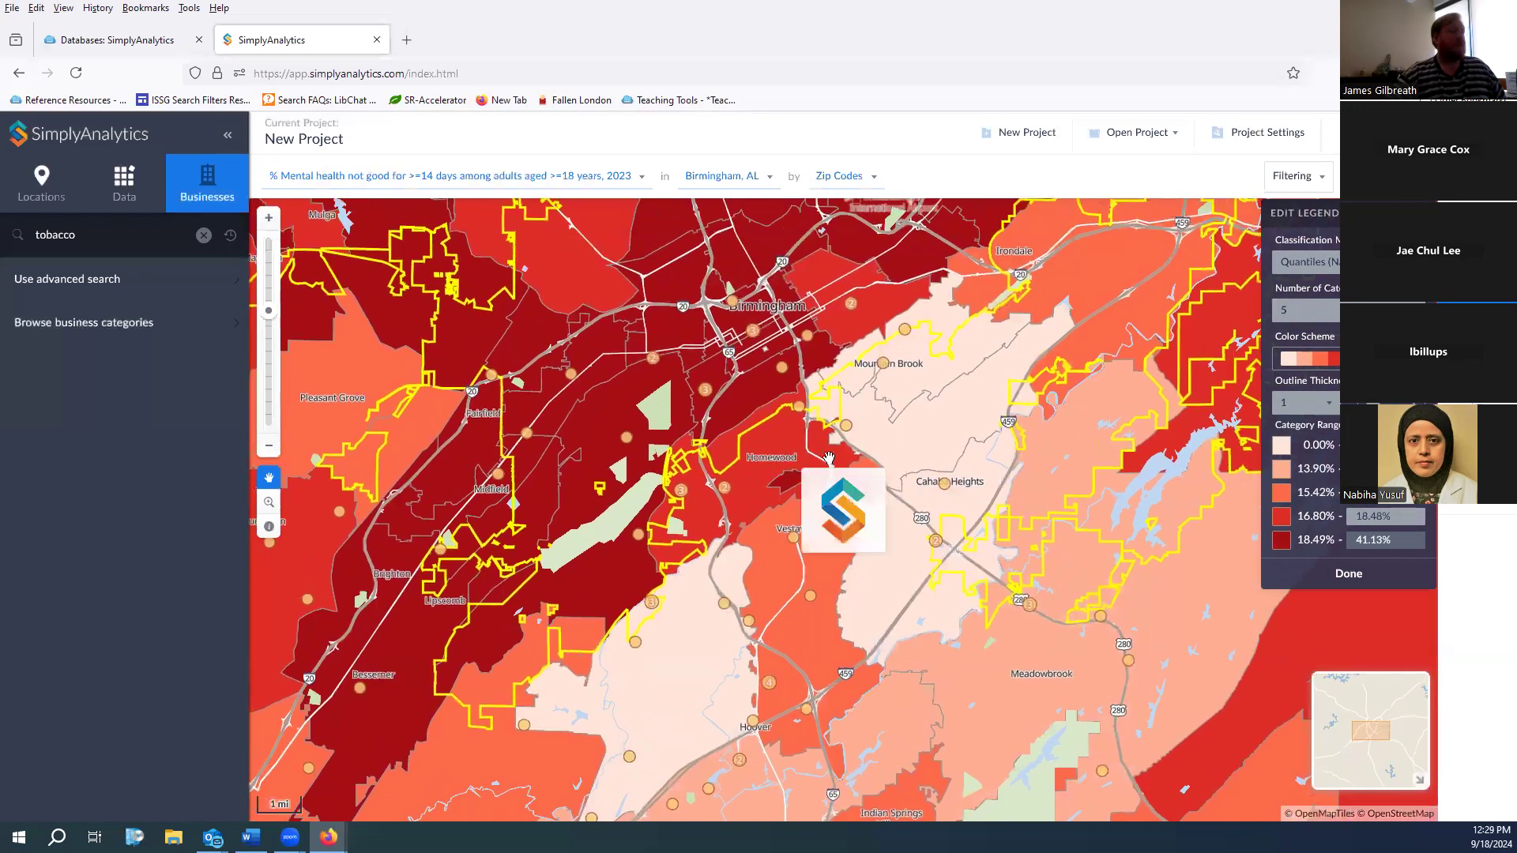
left_click(1307, 358)
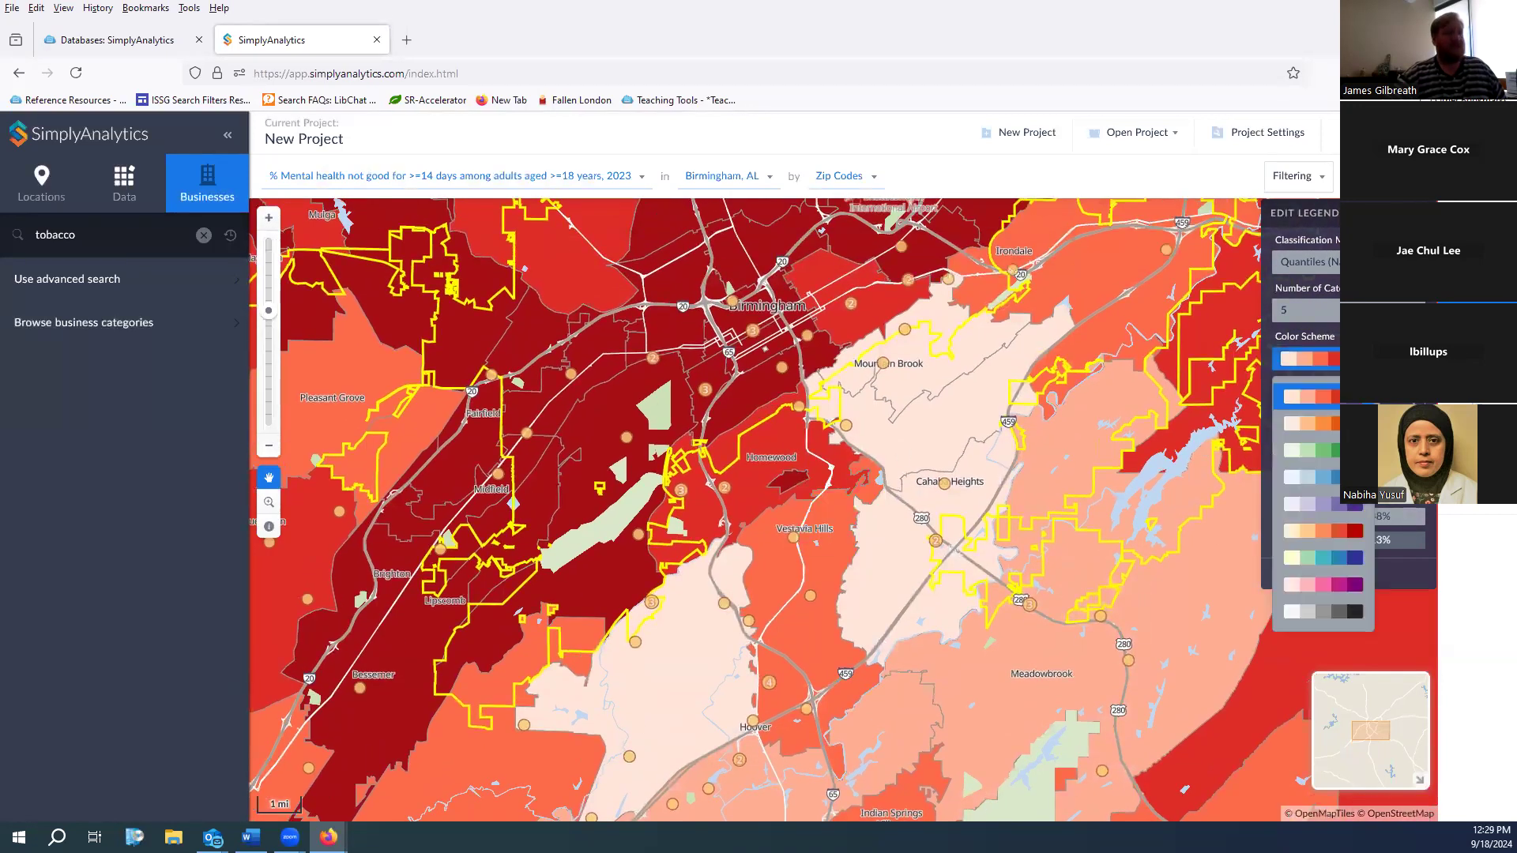
left_click(1335, 449)
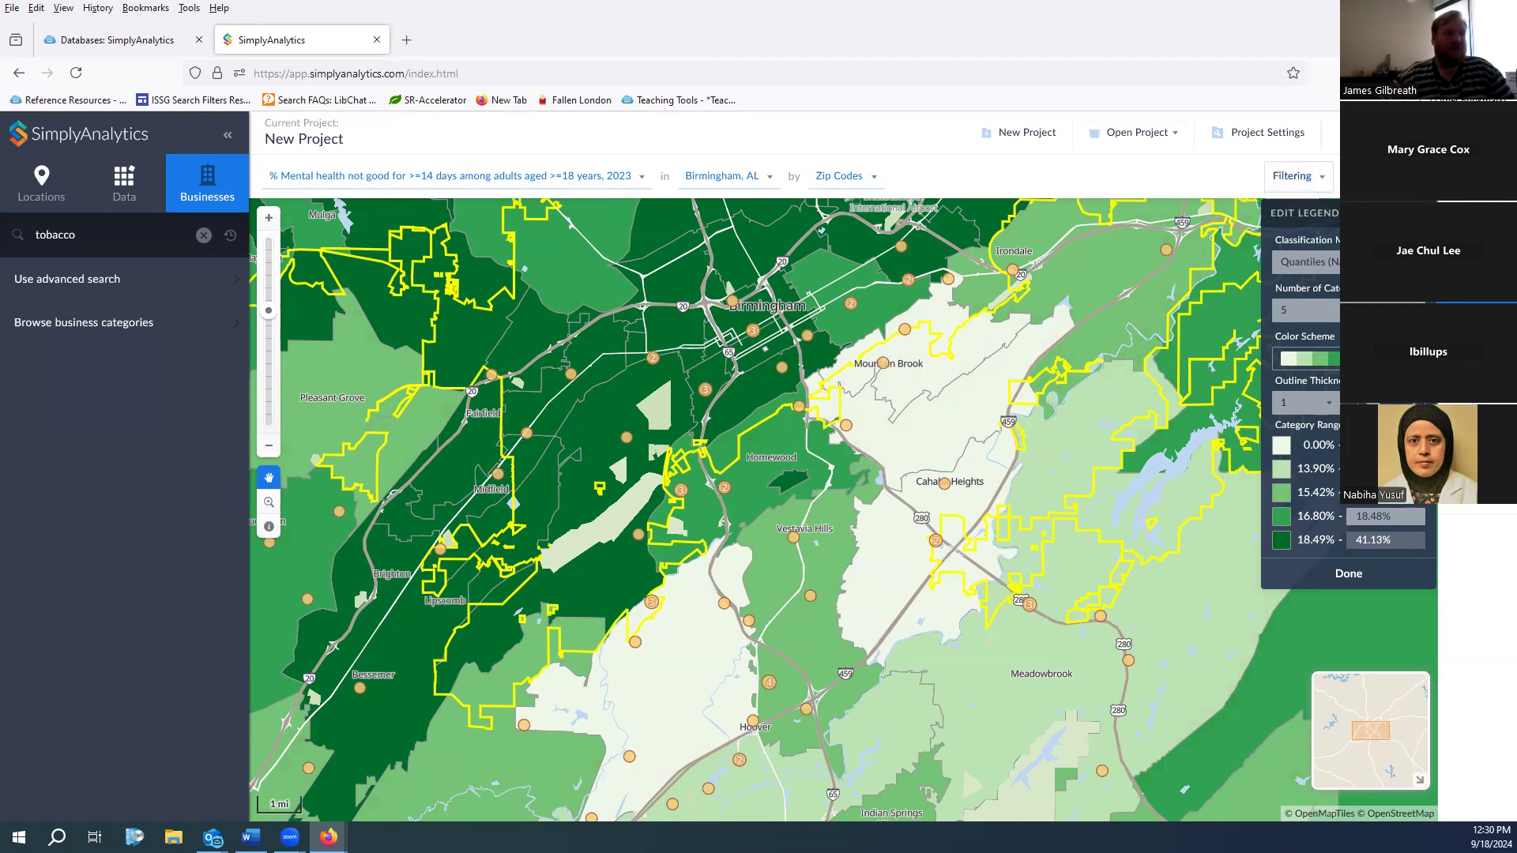
Start a map export and crop it to a slightly larger, southwest-shifted Birmingham region, keeping Letter size in landscape orientation
left_click(1384, 176)
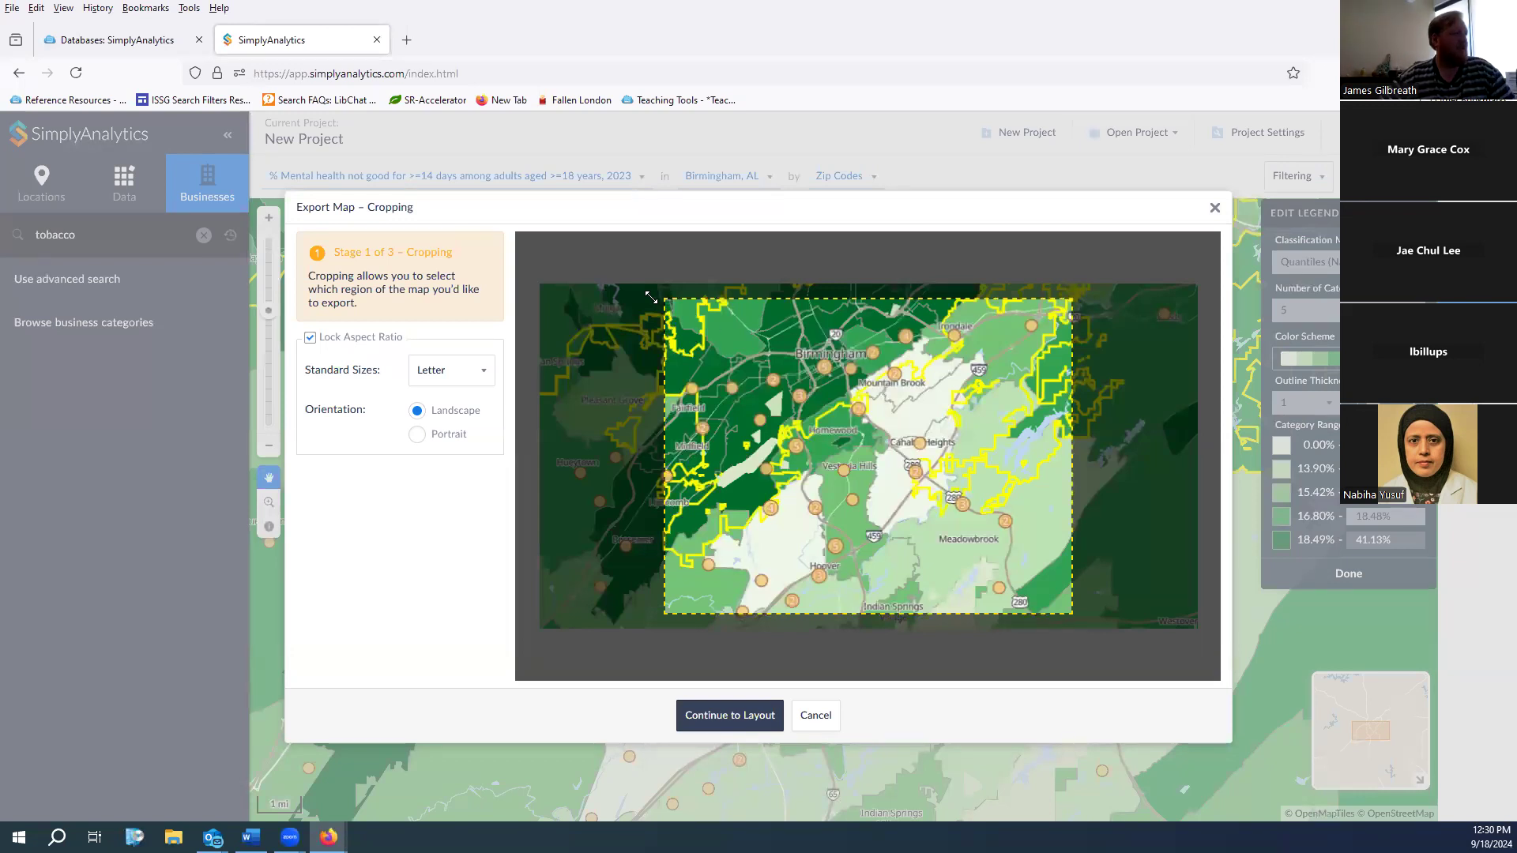
left_click_drag(662, 301, 594, 282)
left_click_drag(820, 400, 806, 410)
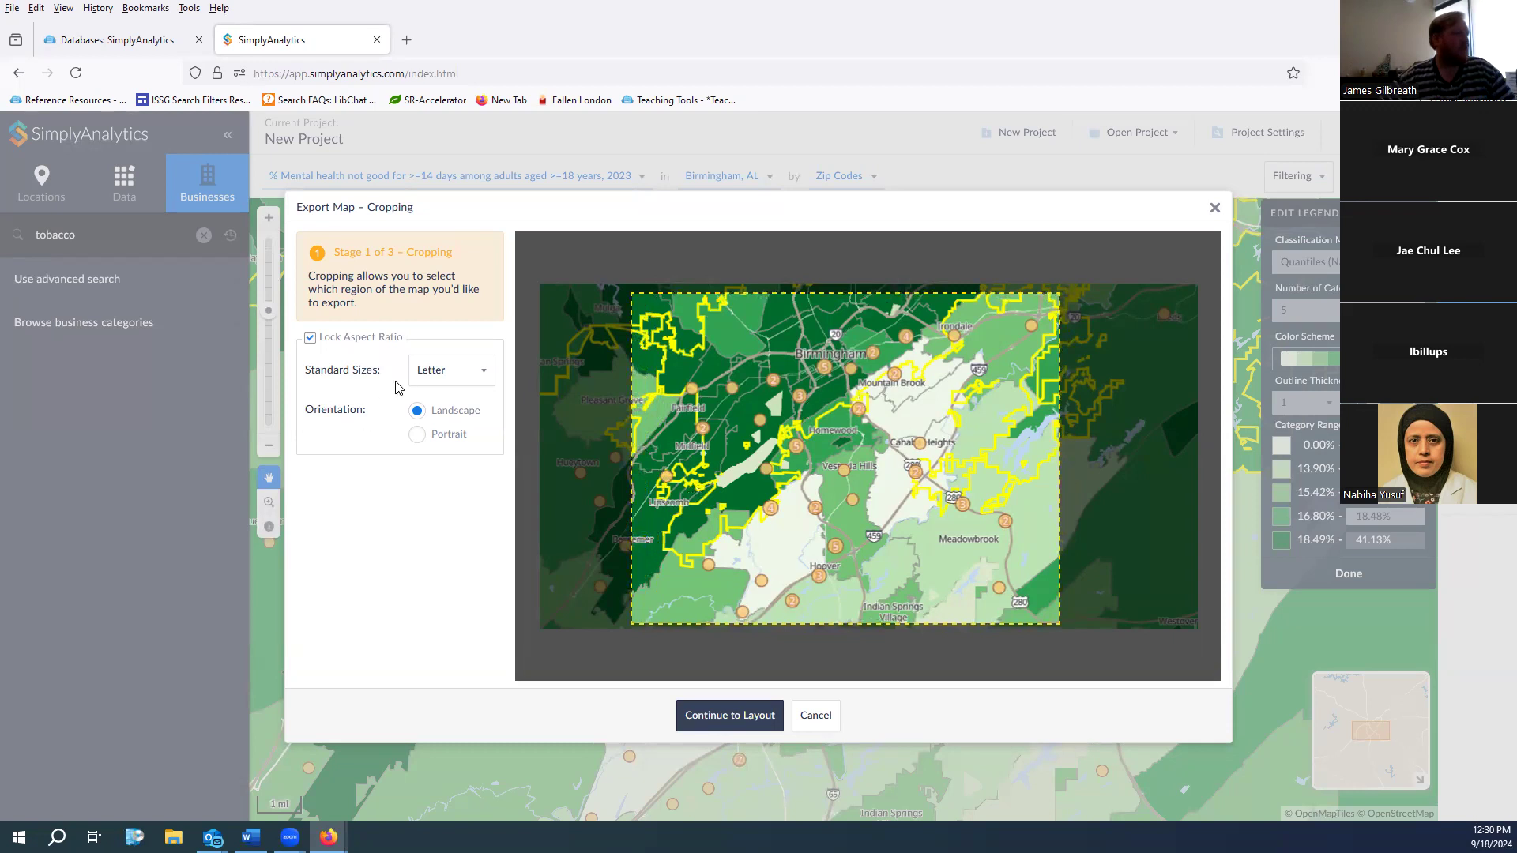
left_click(433, 371)
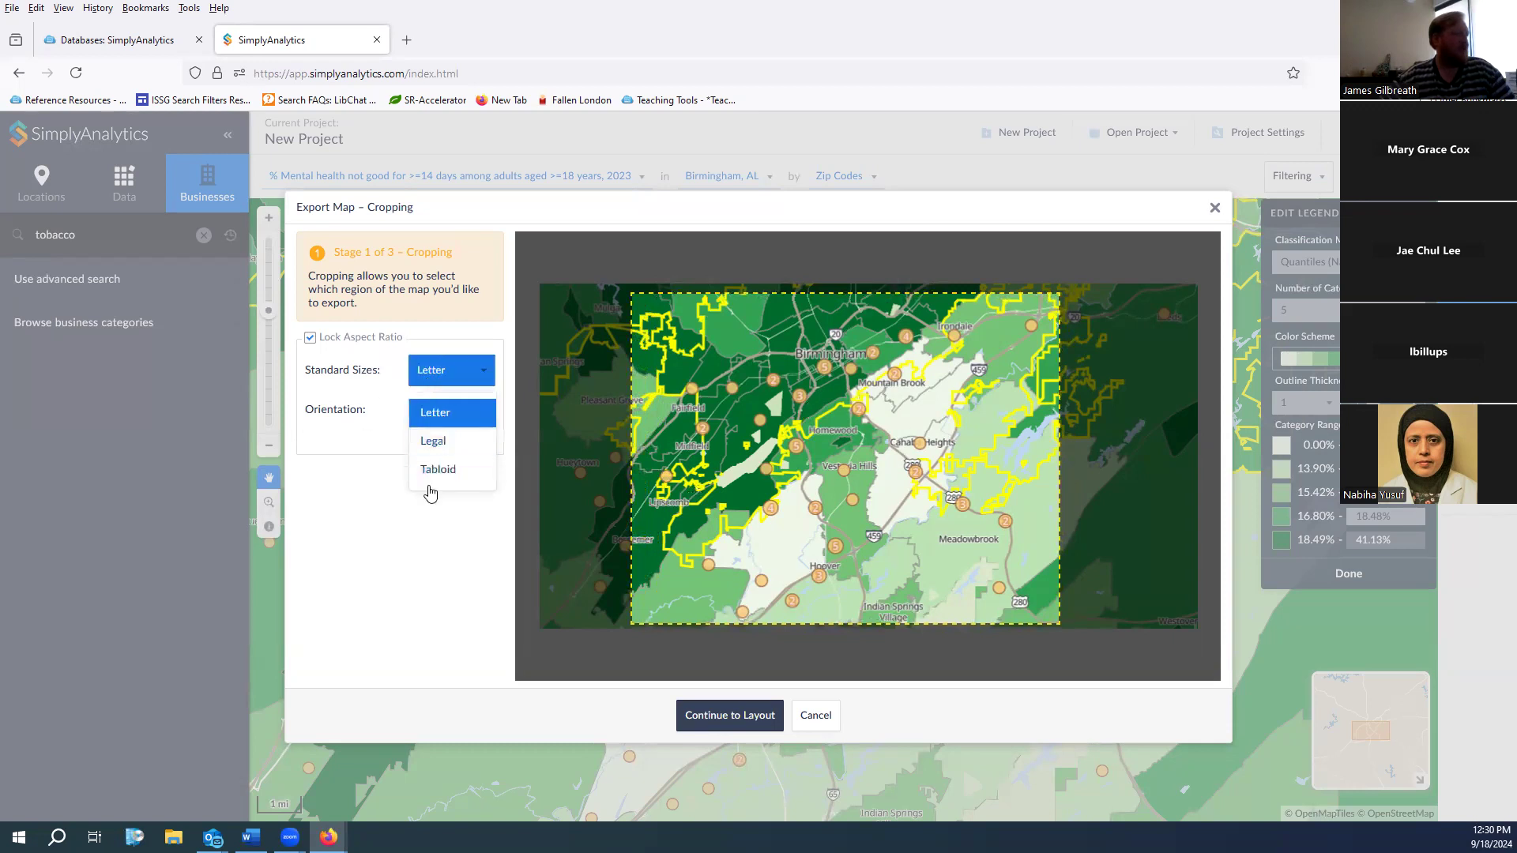
left_click(344, 585)
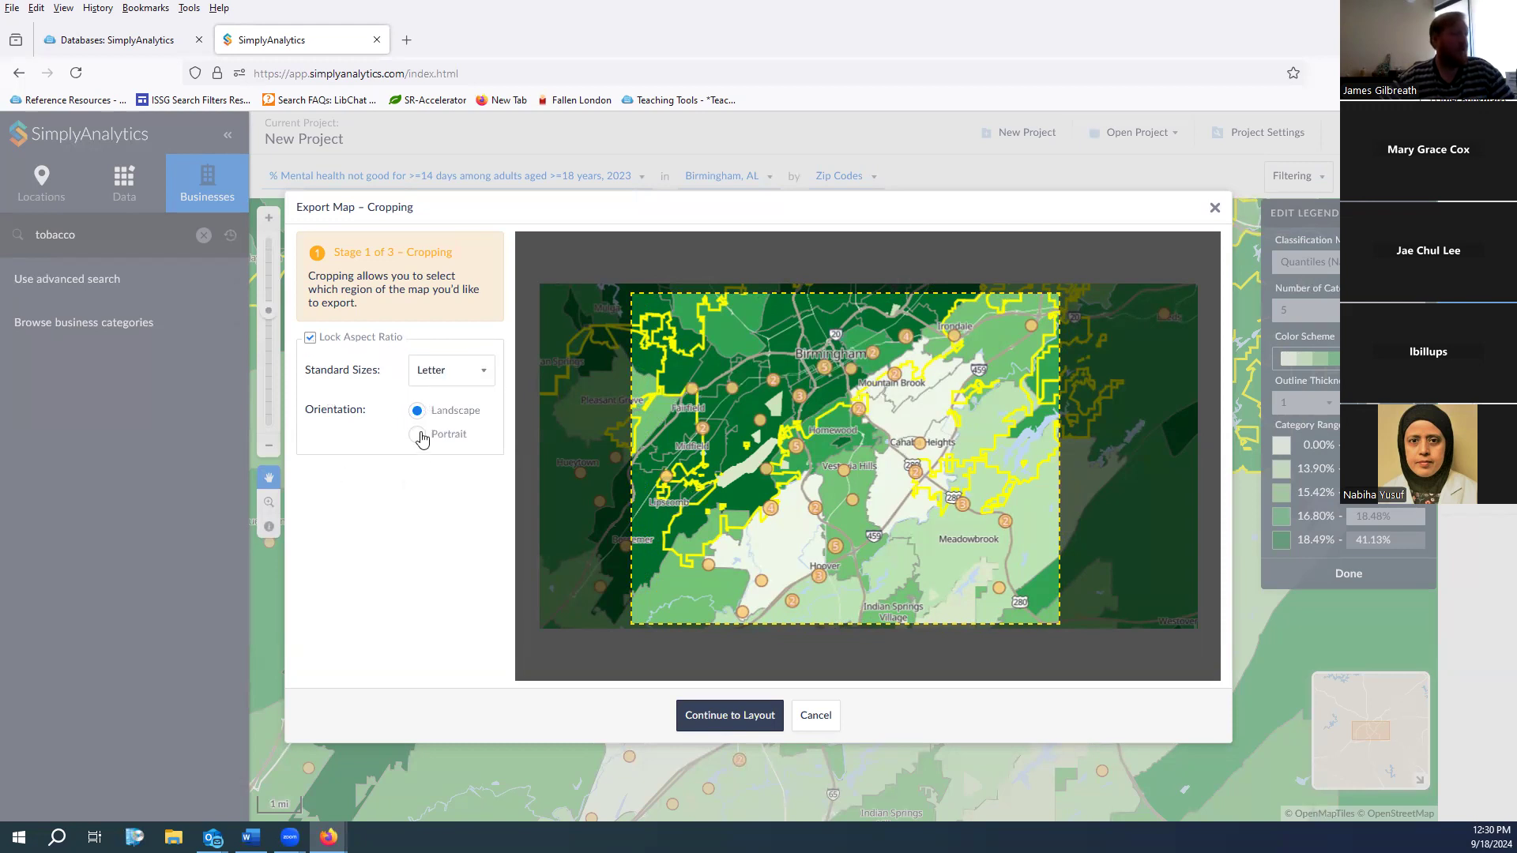
In the export layout, place the legend closer to the map's upper-right corner and the scale bar just below its lower-left edge
left_click(713, 709)
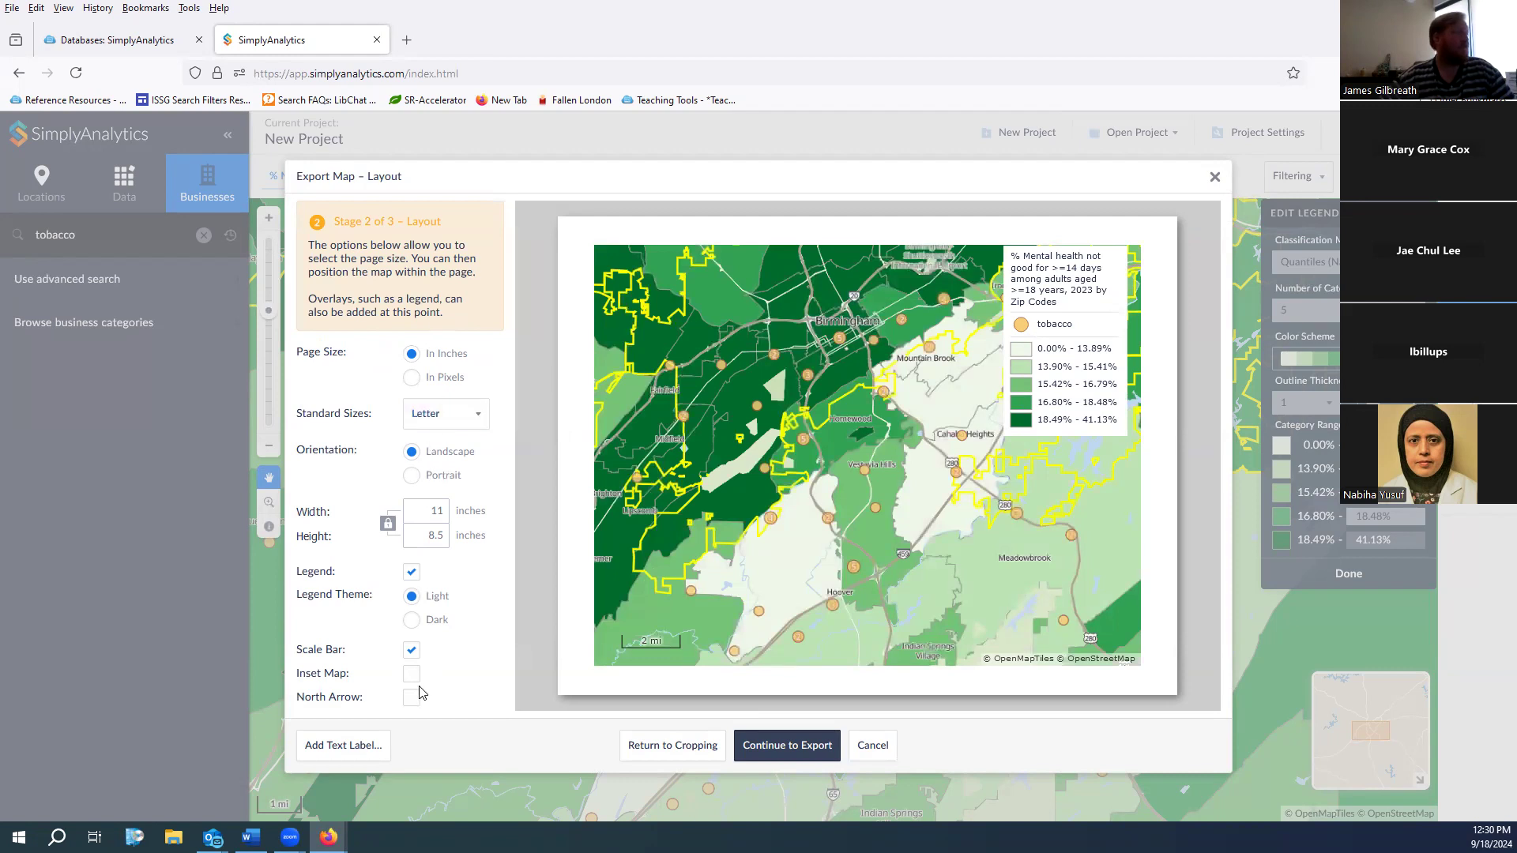
mouse_move(1068, 348)
left_mouse_down()
mouse_move(1072, 559)
mouse_move(1078, 338)
left_mouse_up()
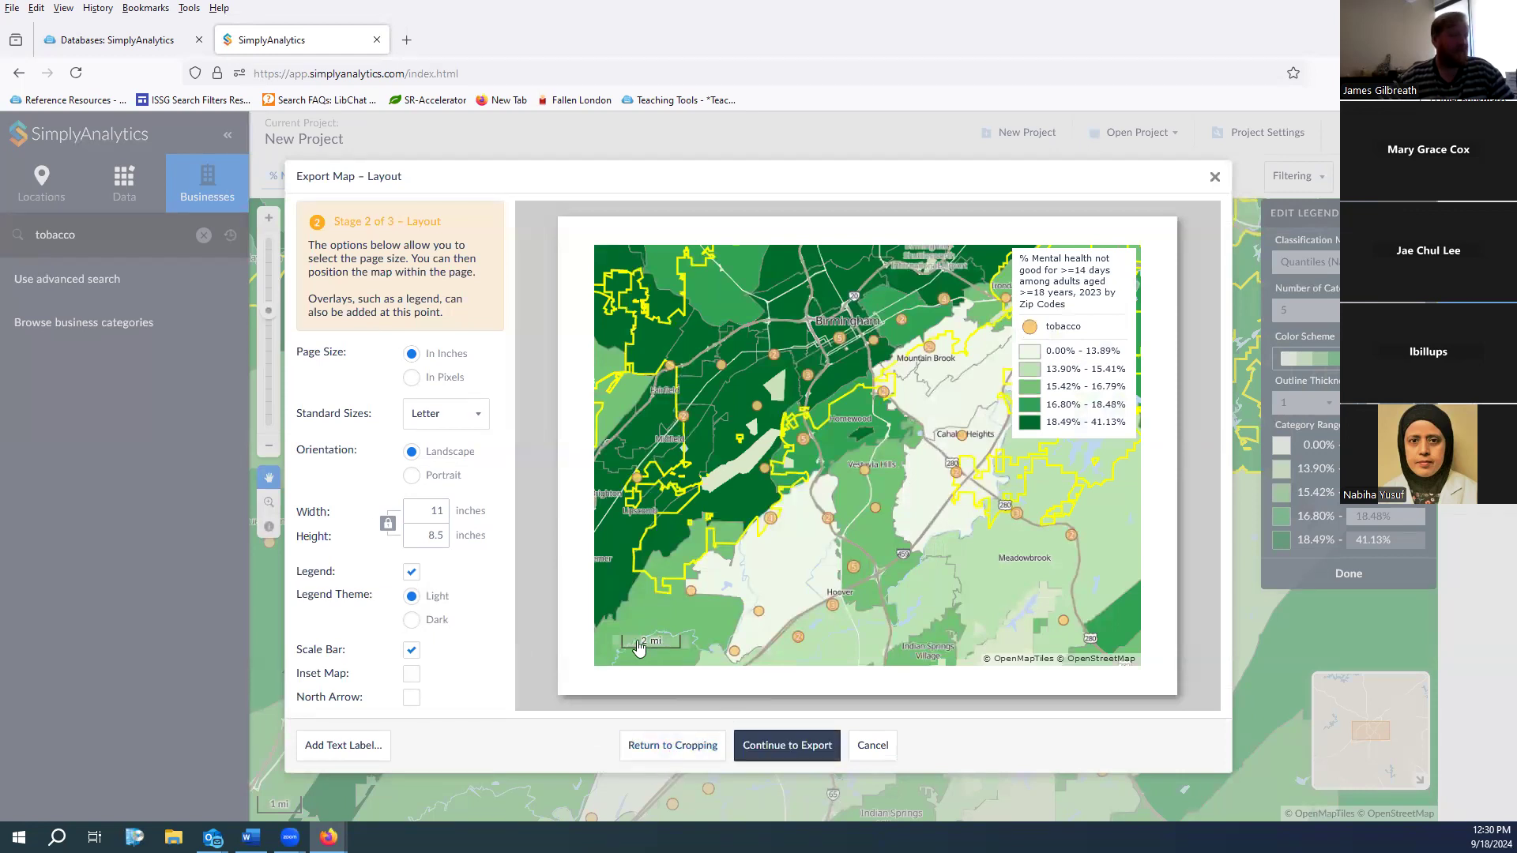
left_click_drag(649, 641, 633, 673)
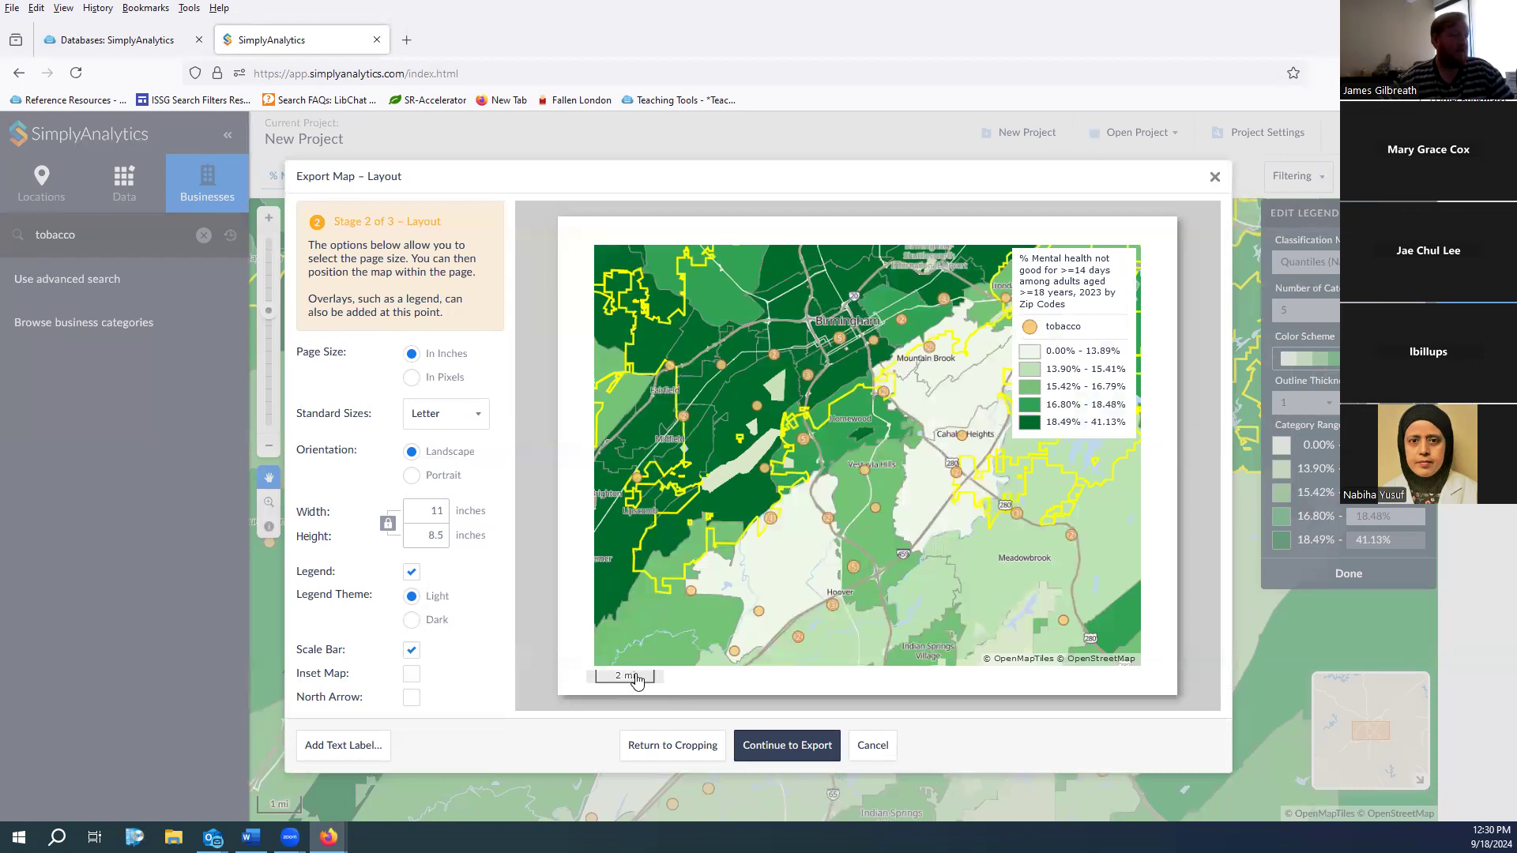
Export the map as a PNG saved to the computer, view the downloaded image and close it
left_click(804, 760)
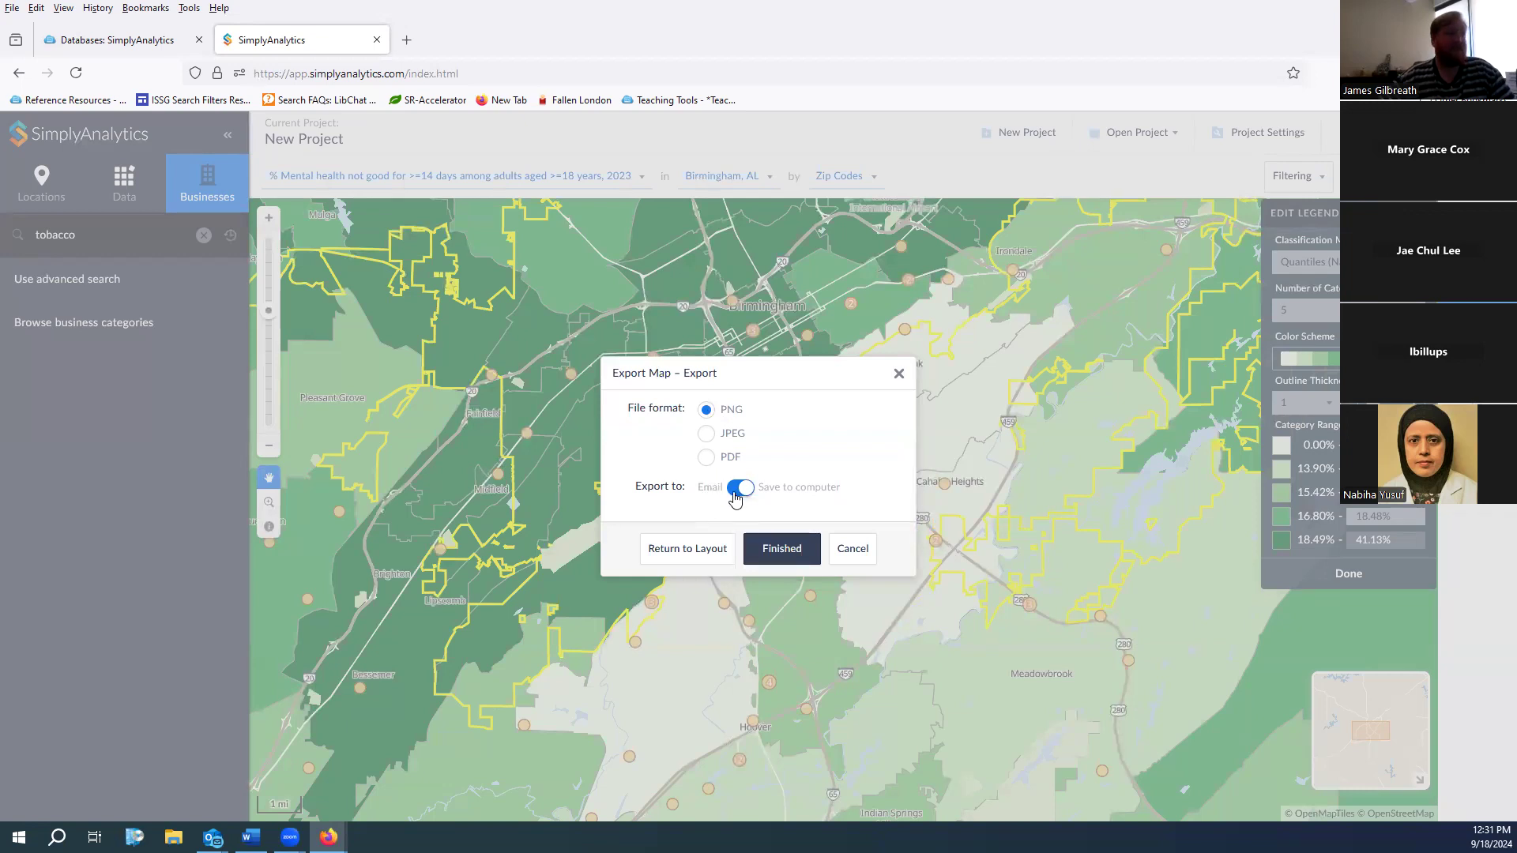
left_click(780, 546)
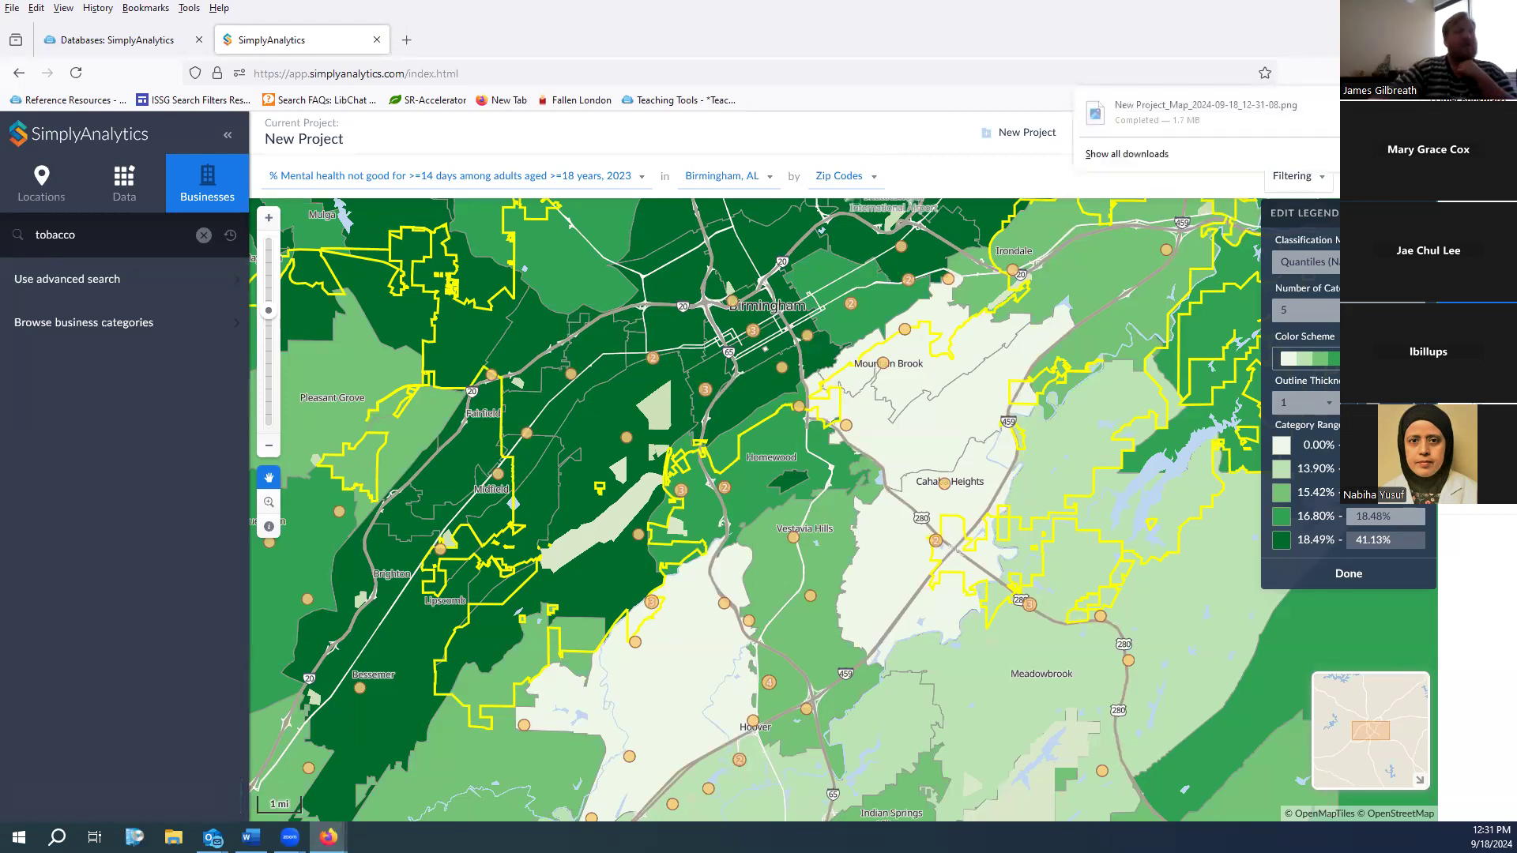
left_click(1199, 120)
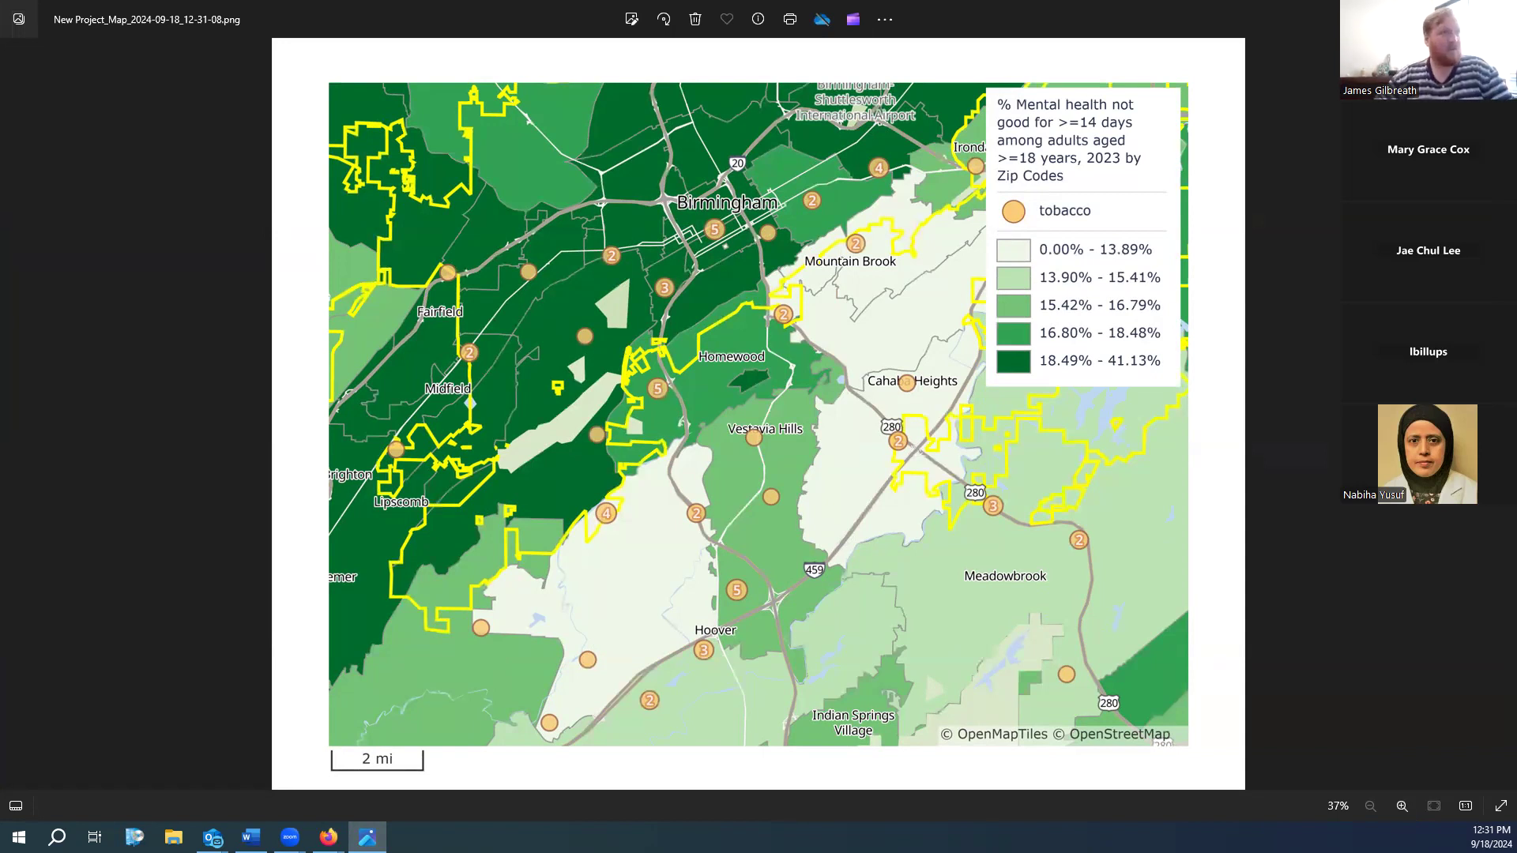
left_click(1498, 13)
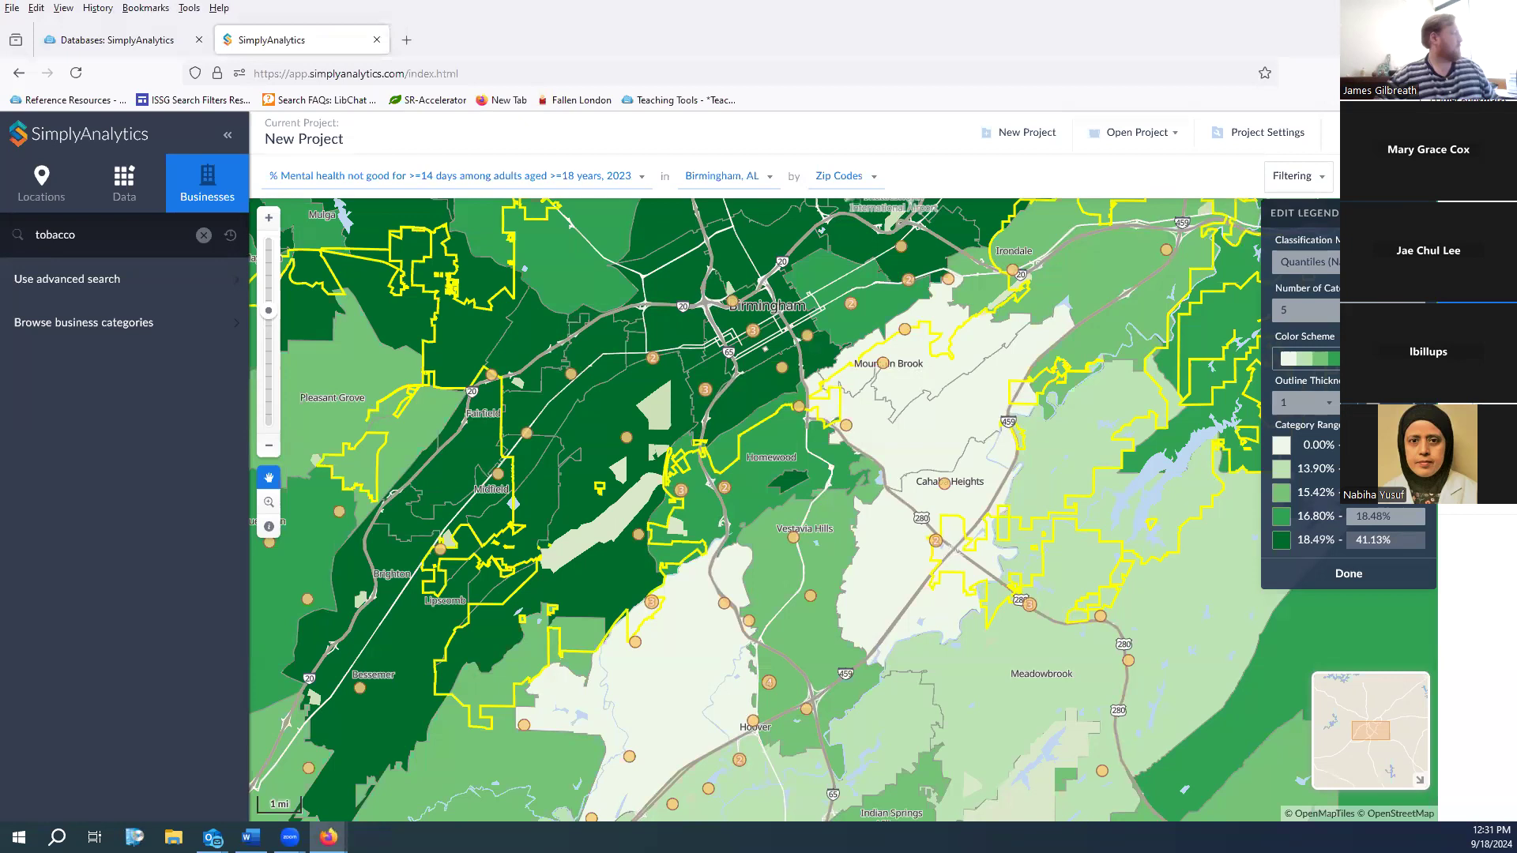